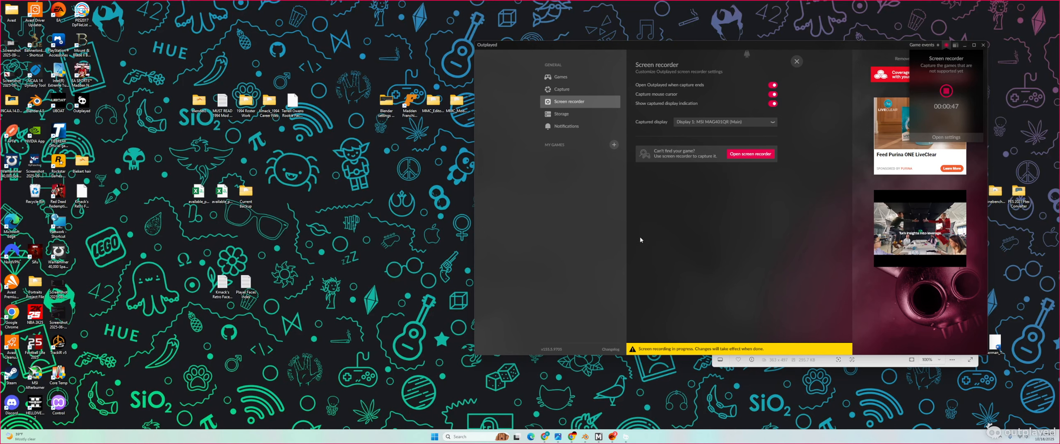
# Step: Move the Outplayed window aside, close the player photo, and open the MMC_Editor_v1.0.2.4 desktop folder
pyautogui.click(964, 46)
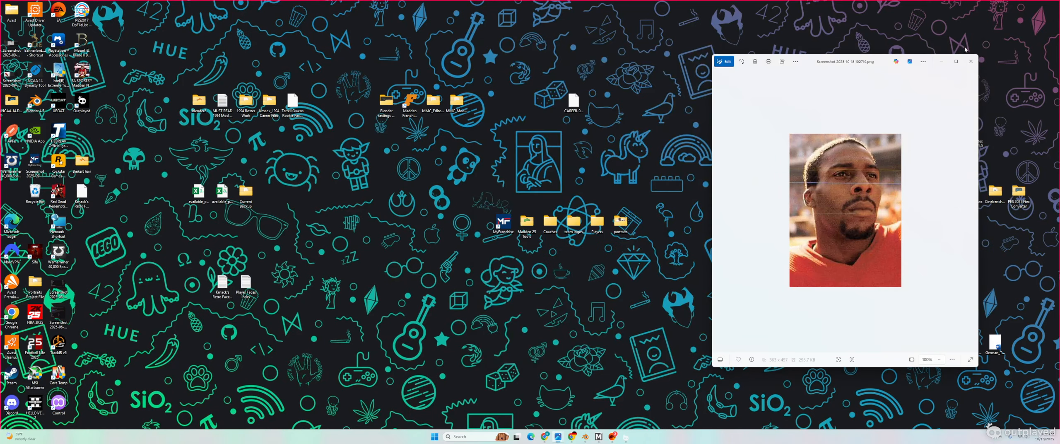
pyautogui.click(970, 62)
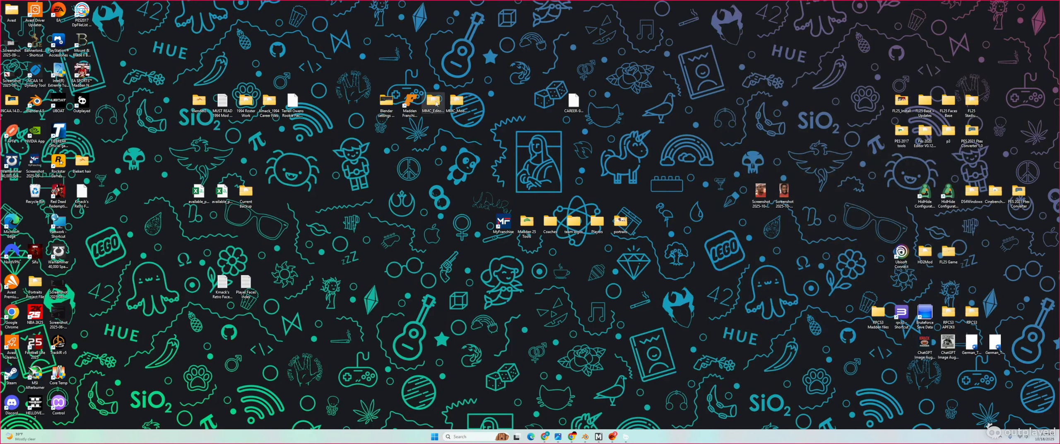
pyautogui.doubleClick(435, 102)
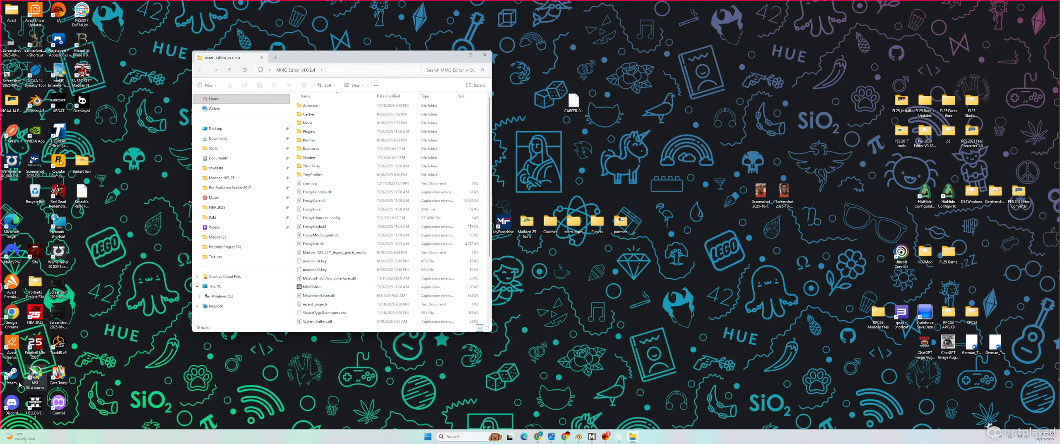
pyautogui.doubleClick(12, 404)
pyautogui.scroll(10, 289, 241)
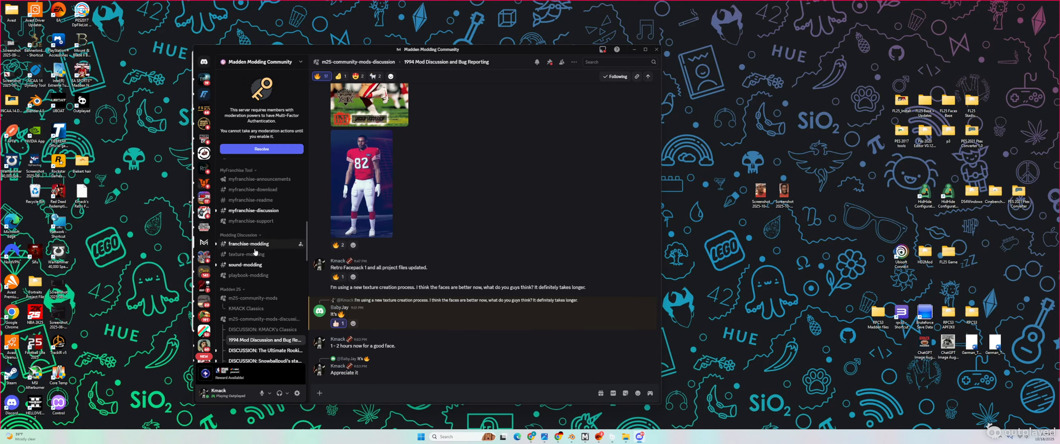
pyautogui.moveTo(218, 255)
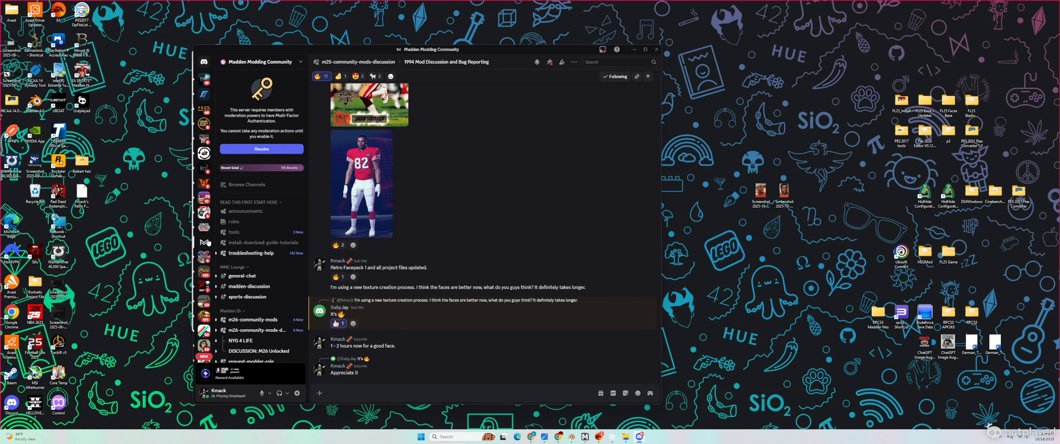
pyautogui.scroll(-10, 274, 244)
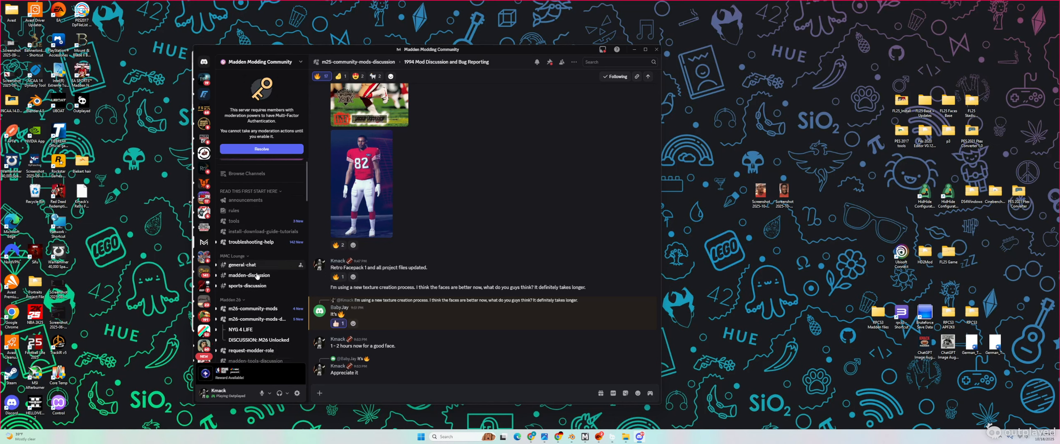
pyautogui.moveTo(257, 273)
pyautogui.scroll(-2, 257, 276)
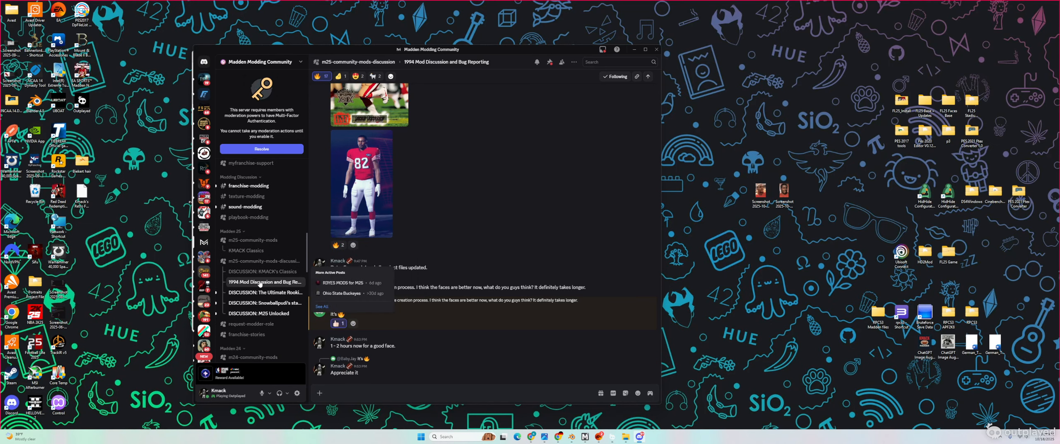
pyautogui.click(249, 250)
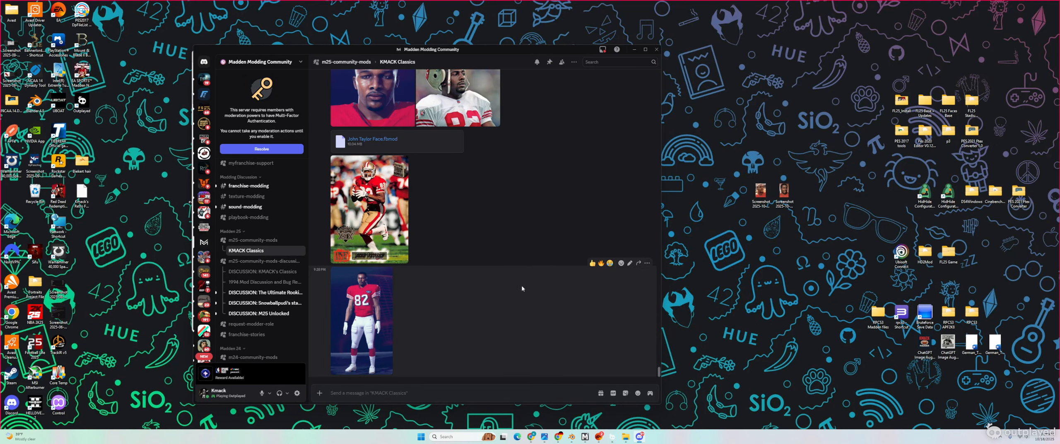
pyautogui.scroll(3, 523, 289)
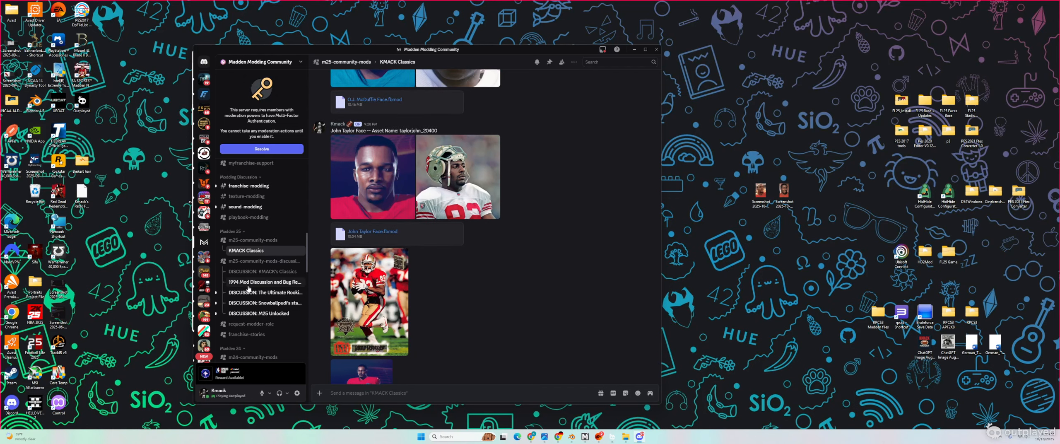
pyautogui.click(244, 283)
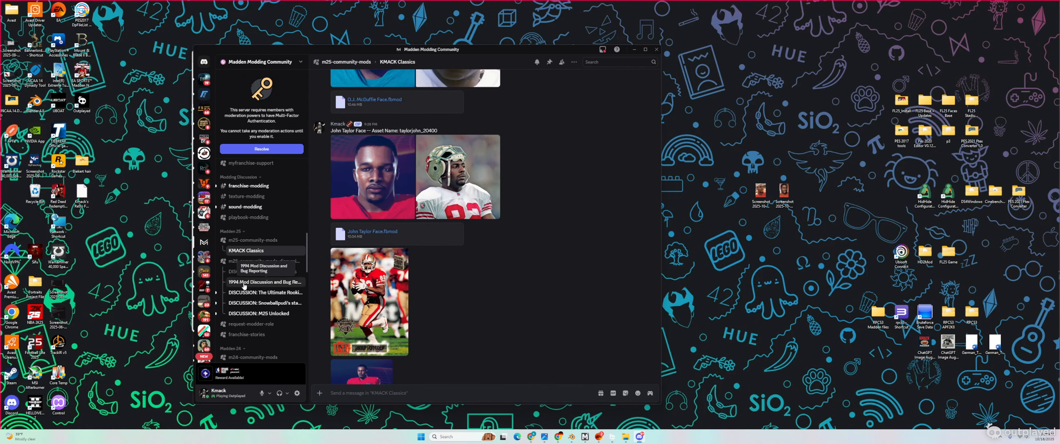
pyautogui.click(347, 147)
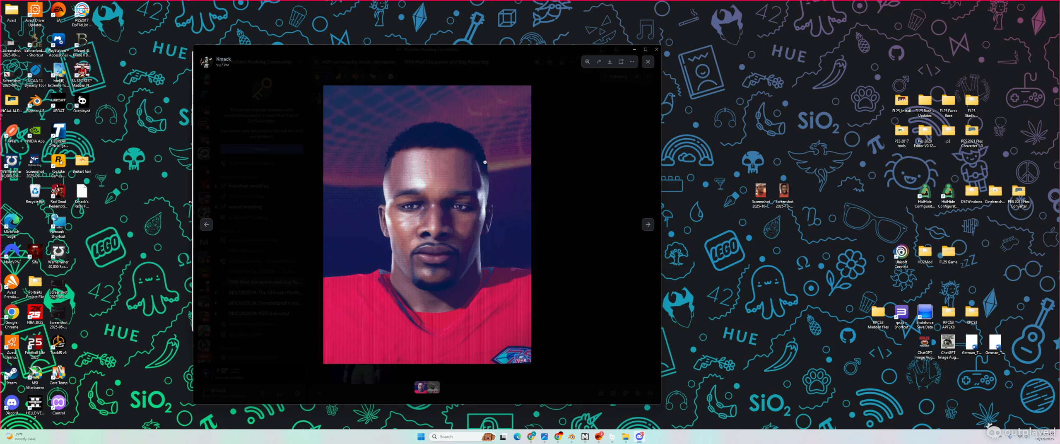
pyautogui.click(249, 330)
pyautogui.click(634, 49)
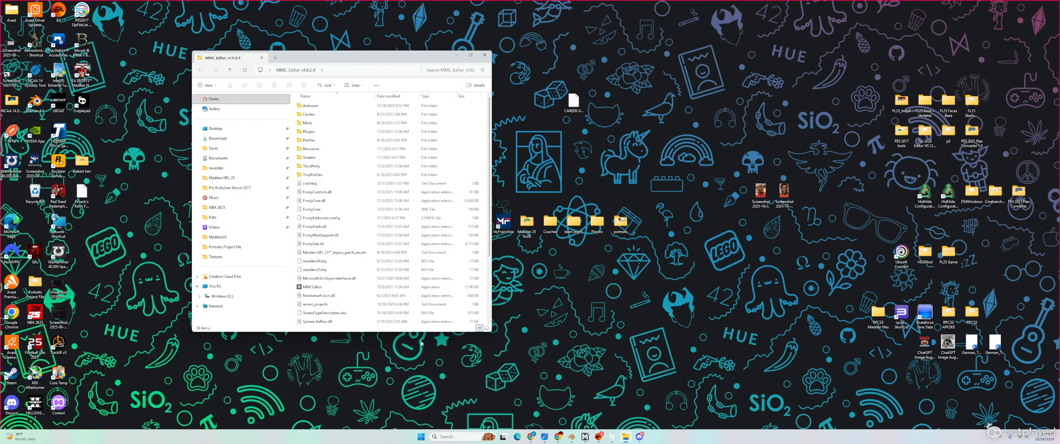
# Step: Launch MMCEditor.exe with the Madden NFL 25 profile, expand content > characters > player > players, then minimise
pyautogui.doubleClick(325, 287)
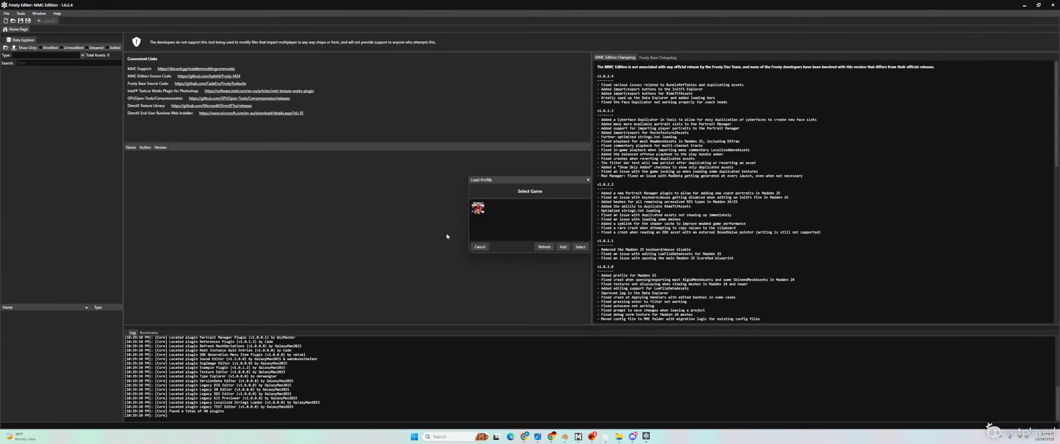
pyautogui.doubleClick(478, 208)
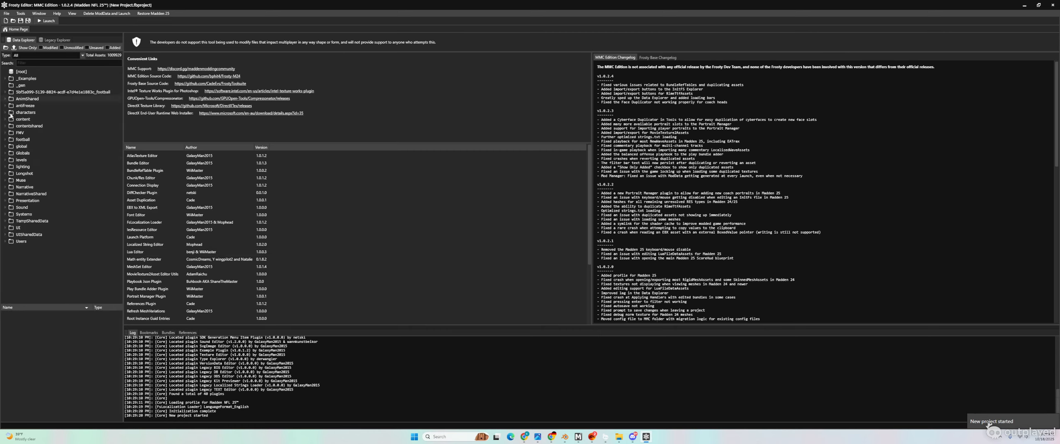
pyautogui.click(5, 119)
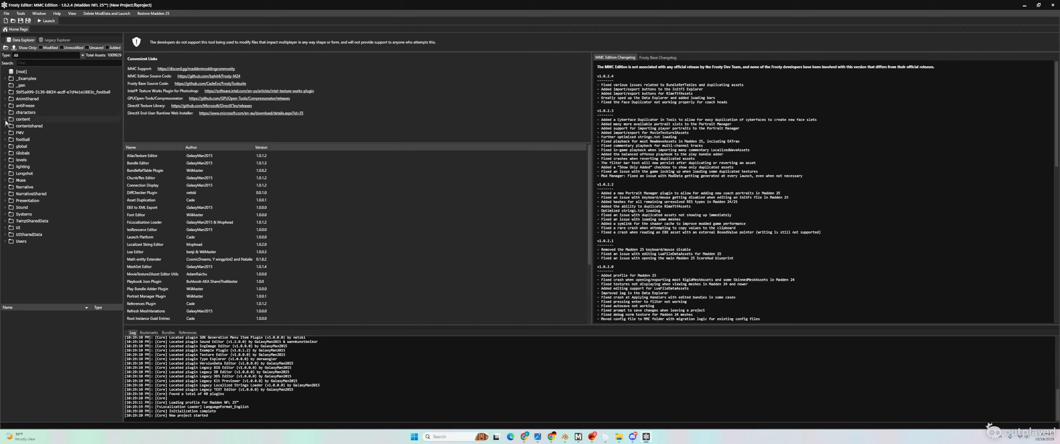
pyautogui.click(11, 140)
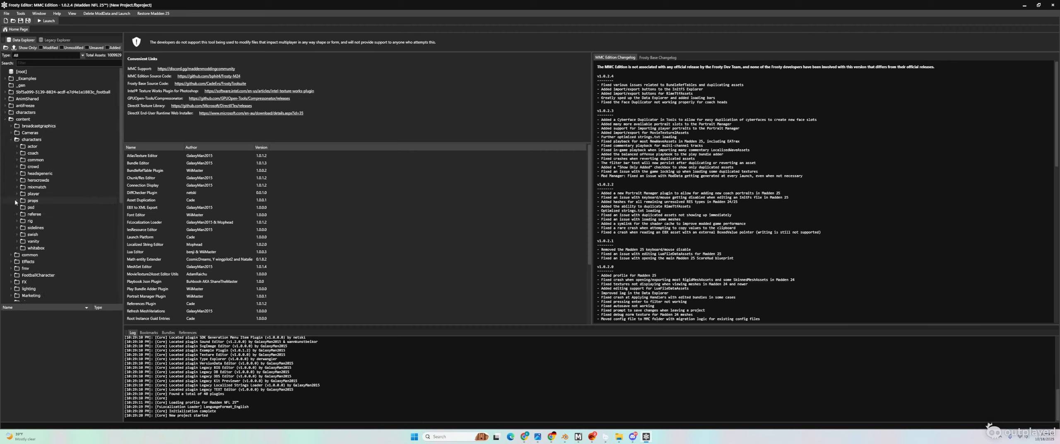
pyautogui.click(16, 194)
pyautogui.click(23, 234)
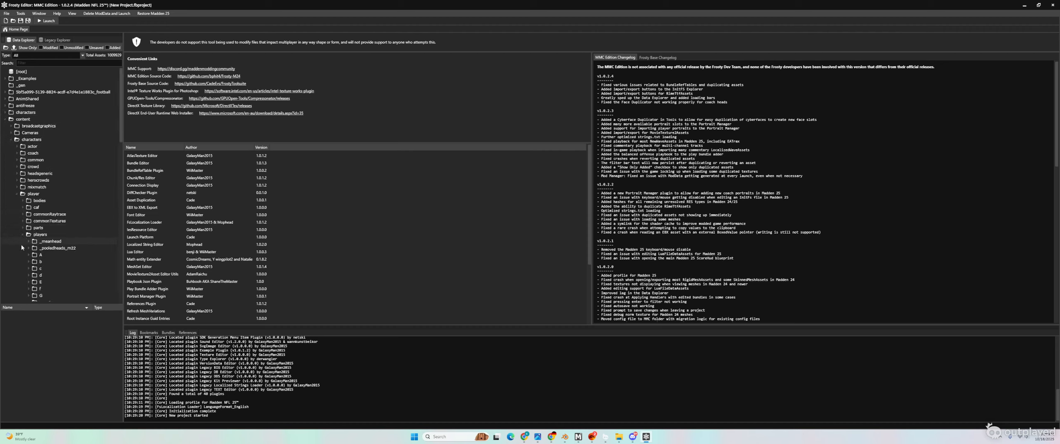
pyautogui.scroll(-6, 49, 245)
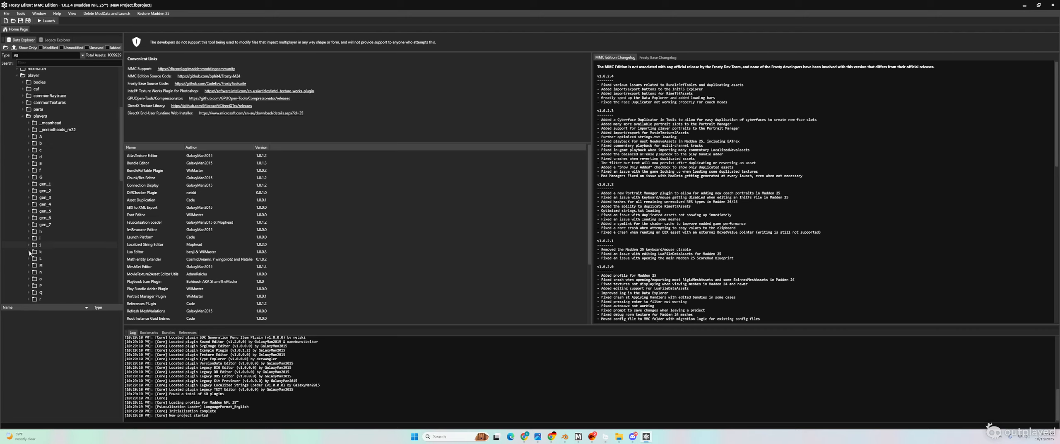
pyautogui.scroll(-2, 41, 256)
pyautogui.scroll(-5, 66, 191)
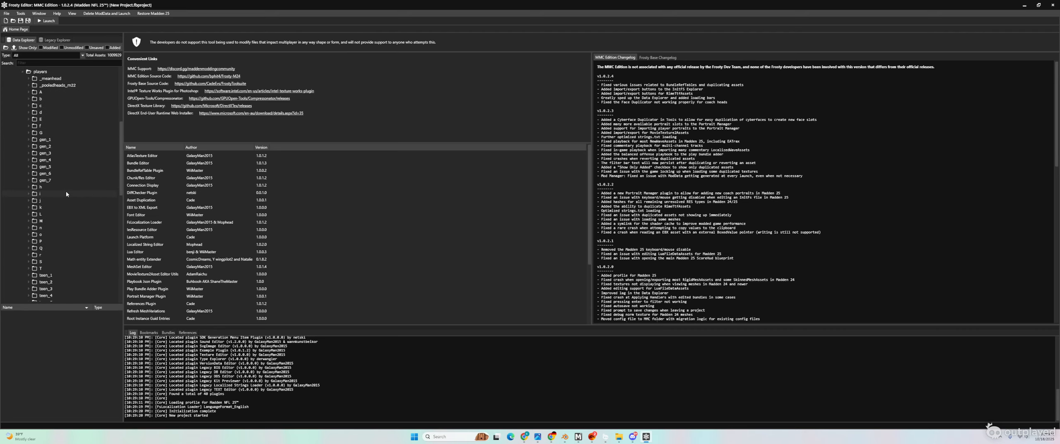
pyautogui.scroll(2, 62, 198)
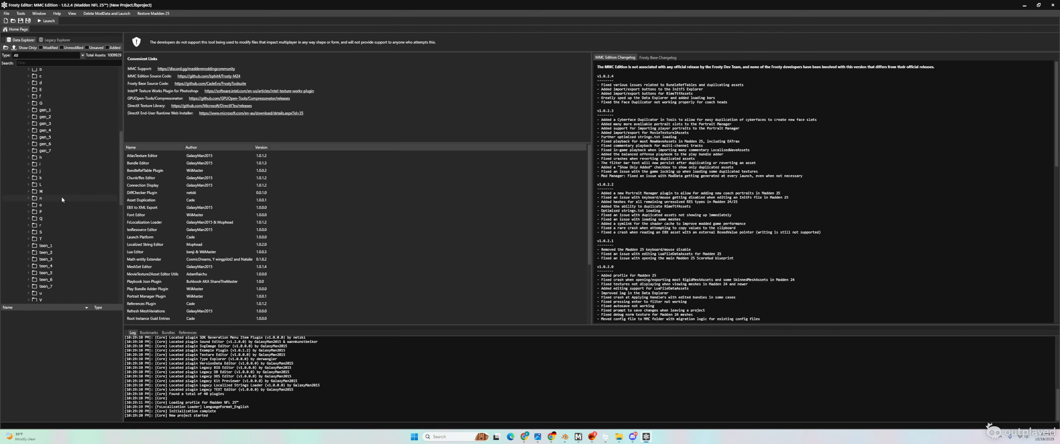
pyautogui.click(1025, 5)
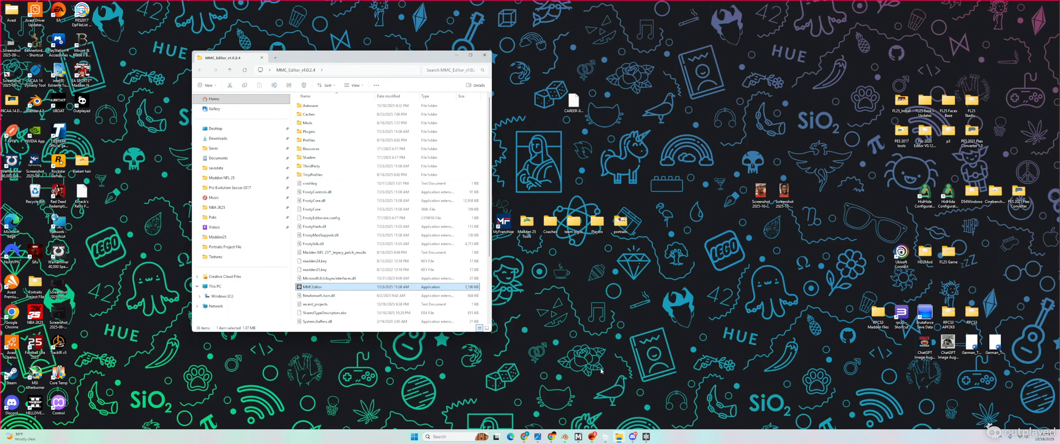
pyautogui.click(510, 436)
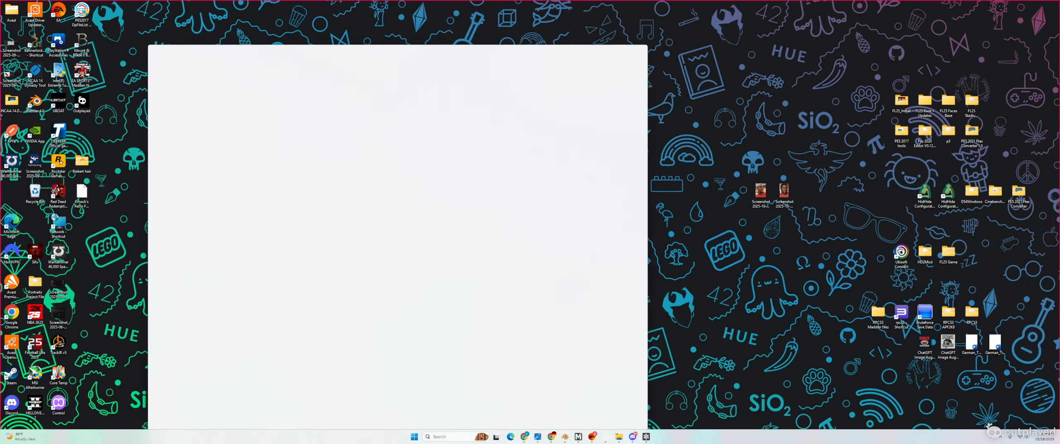
pyautogui.click(640, 55)
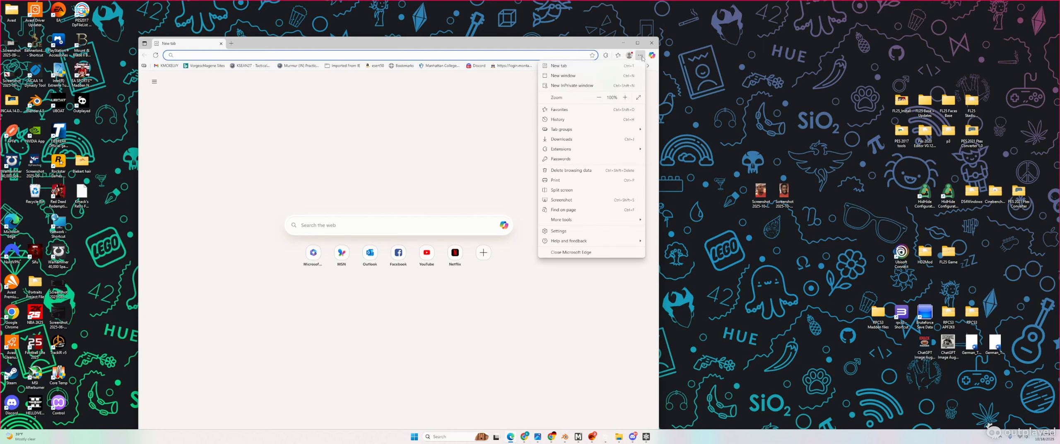
pyautogui.click(559, 119)
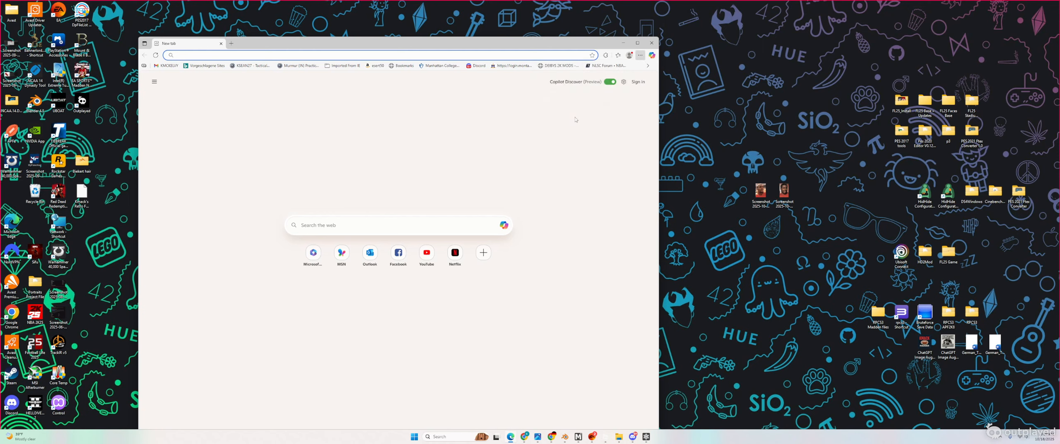
pyautogui.click(562, 113)
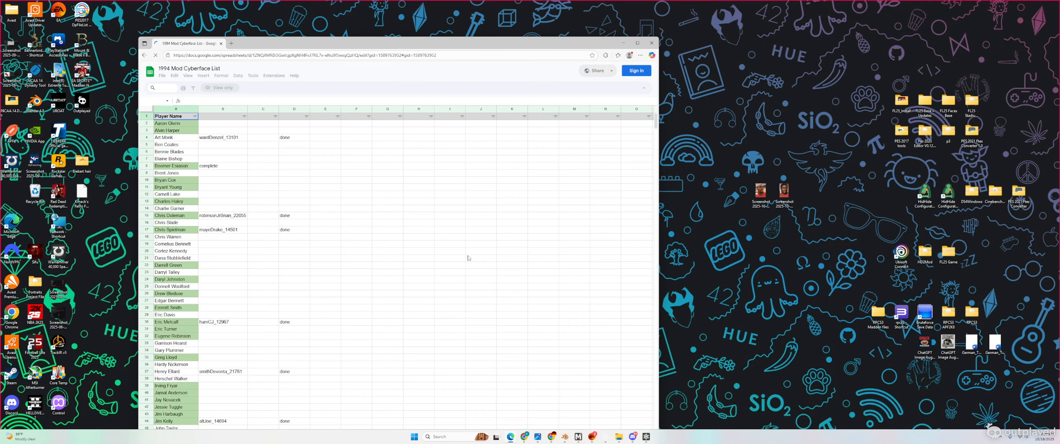
pyautogui.moveTo(387, 45); pyautogui.dragTo(458, 18)
pyautogui.scroll(-5, 314, 297)
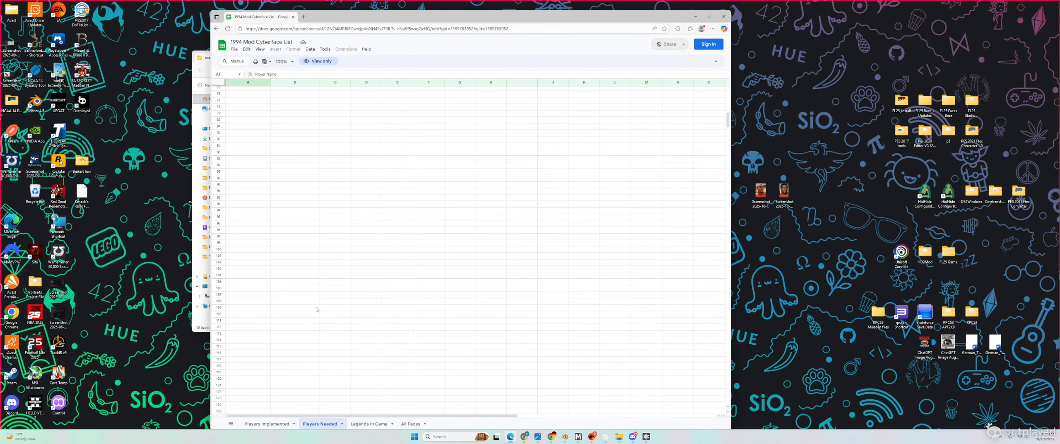
pyautogui.scroll(-1, 330, 334)
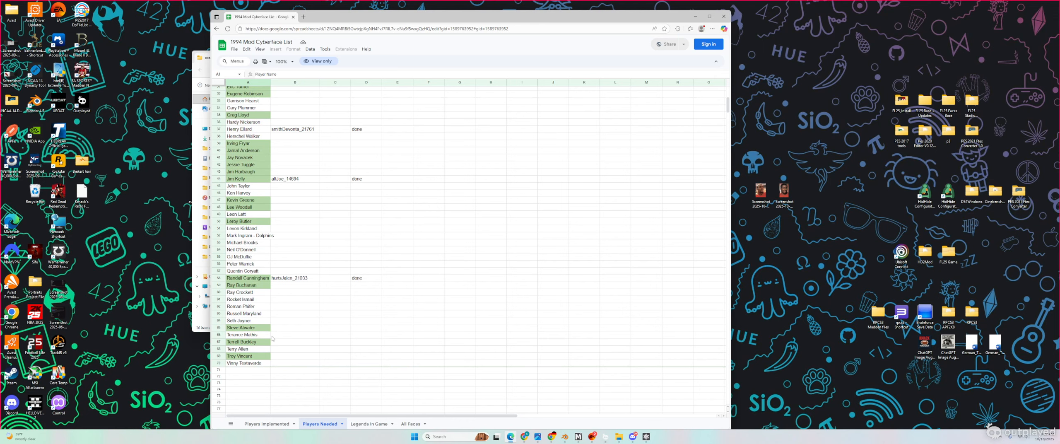
pyautogui.click(245, 214)
pyautogui.click(695, 17)
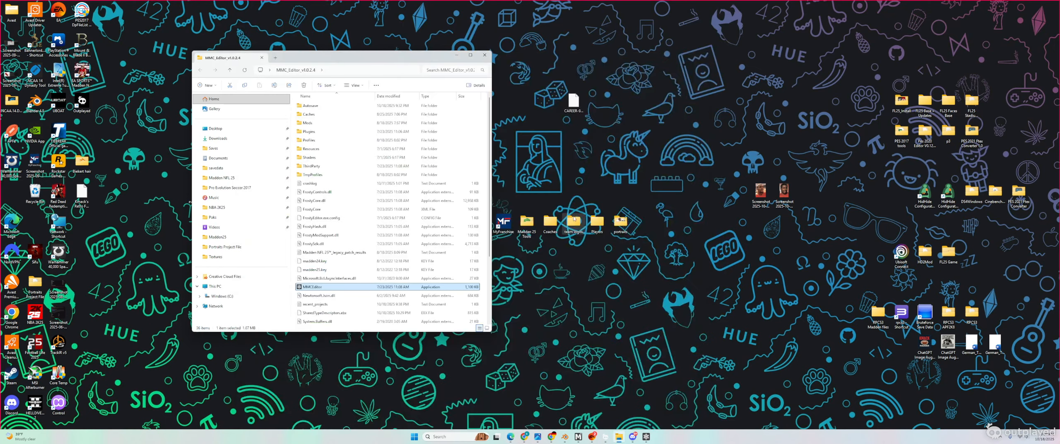
# Step: In a new browser tab, Google search for 'Leon LEtt face'
pyautogui.click(525, 437)
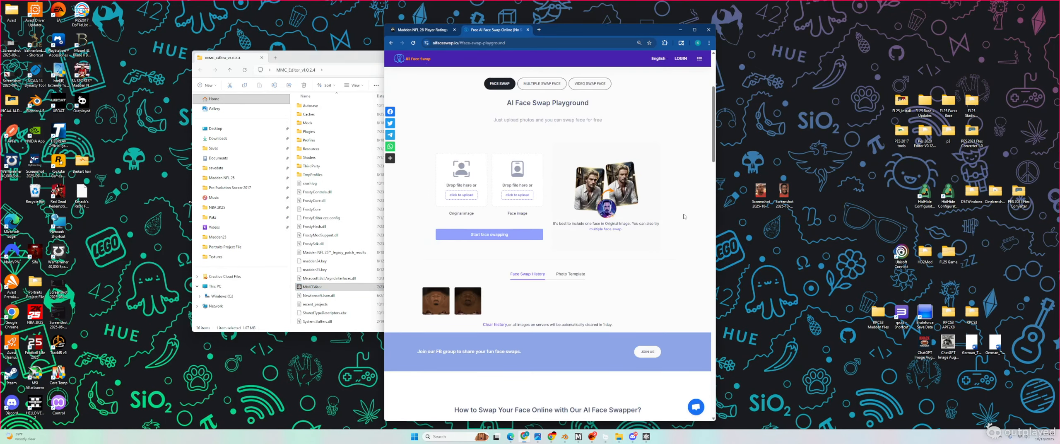
pyautogui.click(539, 29)
pyautogui.click(527, 149)
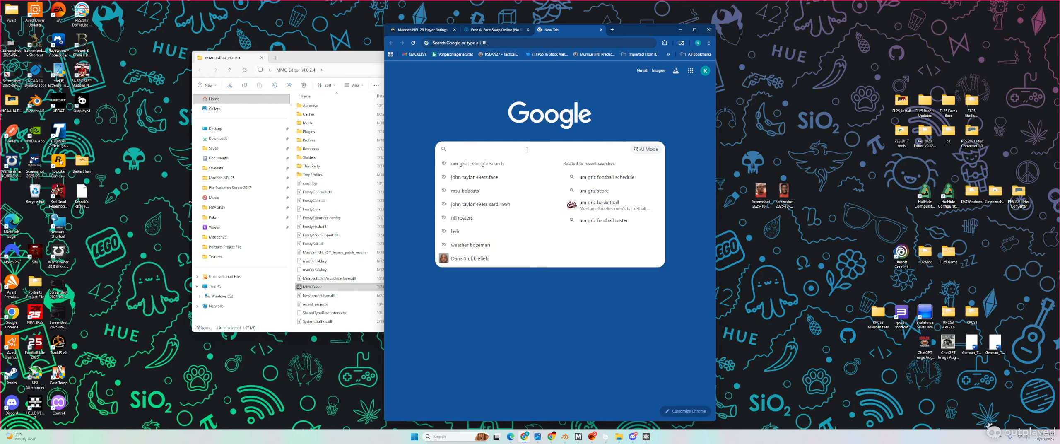
pyautogui.write('Leon LEtt')
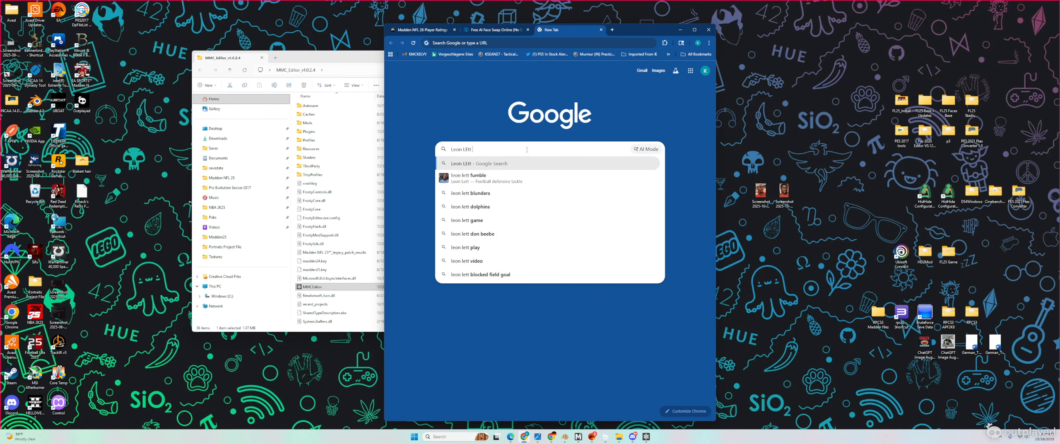
pyautogui.write(' face')
pyautogui.press('Return')
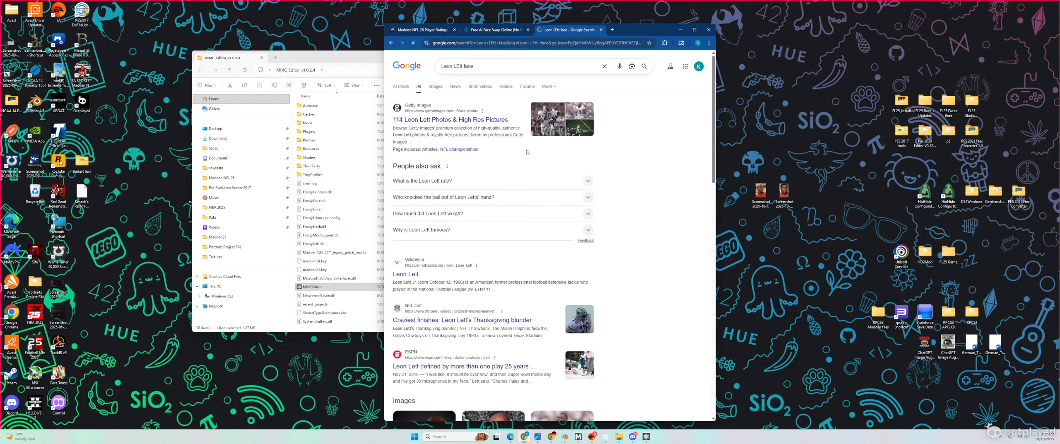
# Step: Show image results filtered to Size > Large, with the browser window widened
pyautogui.click(436, 86)
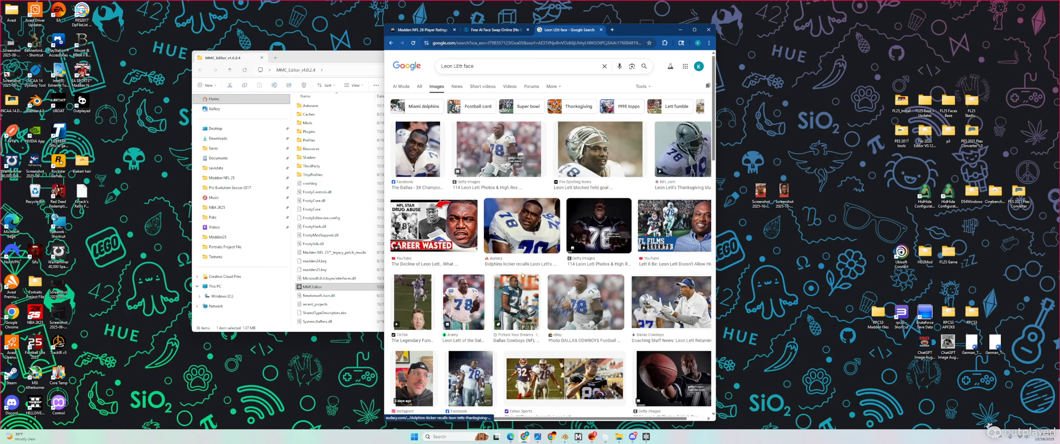
pyautogui.click(648, 87)
pyautogui.moveTo(653, 105)
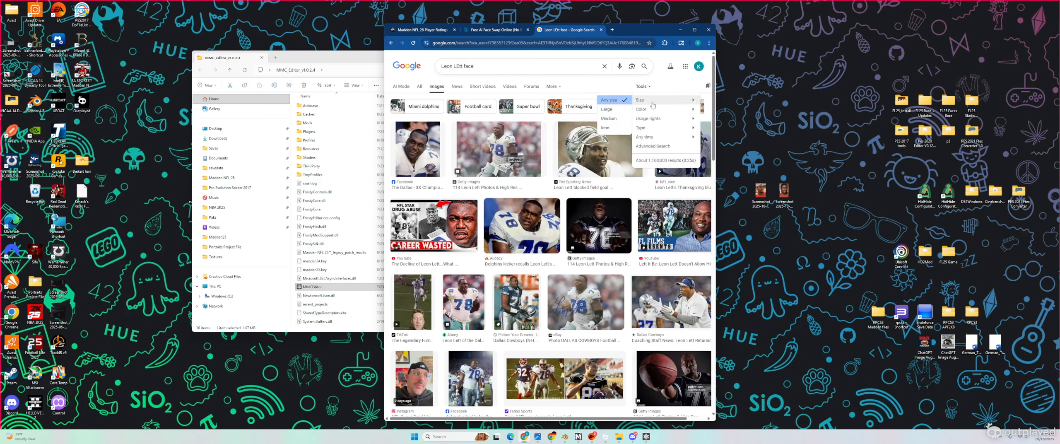
pyautogui.click(608, 110)
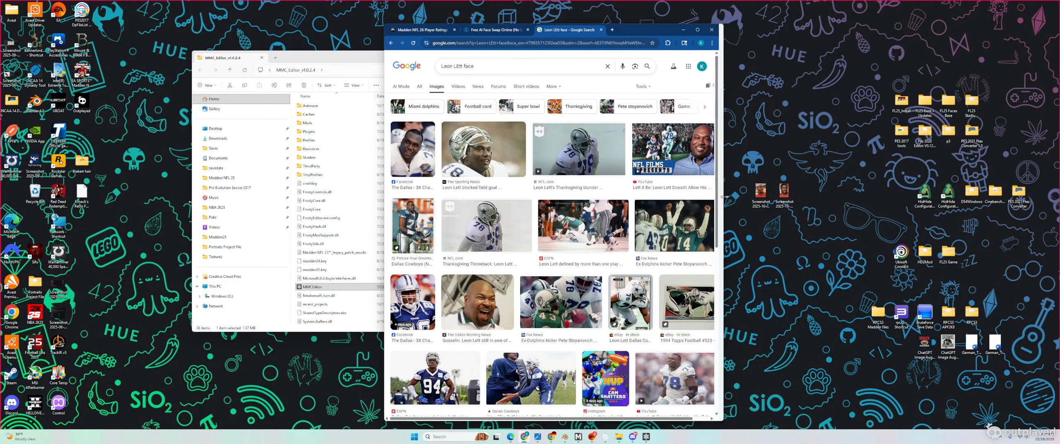
pyautogui.moveTo(716, 203); pyautogui.dragTo(860, 202)
pyautogui.scroll(-4, 595, 238)
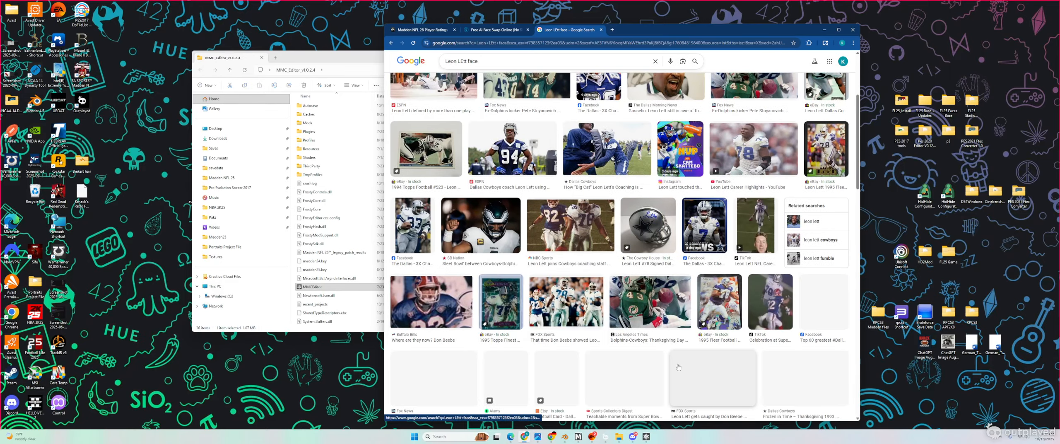
pyautogui.scroll(-10, 580, 224)
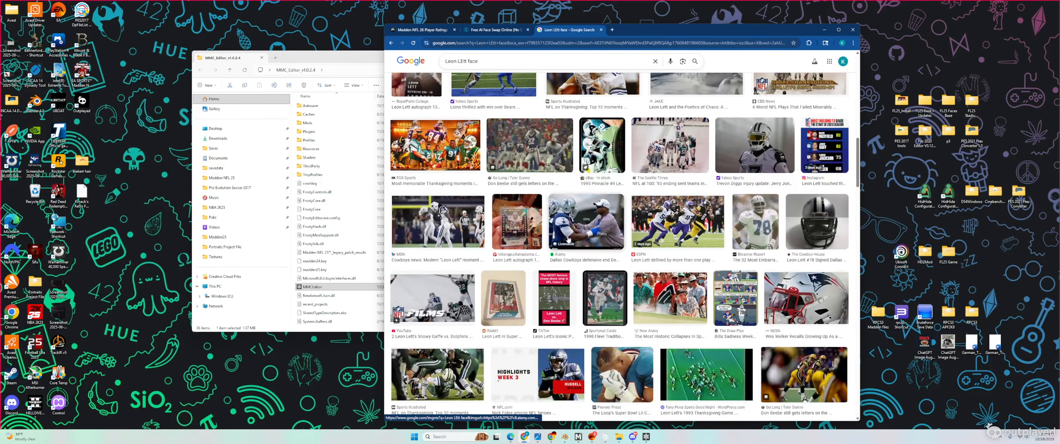
pyautogui.scroll(-5, 571, 240)
pyautogui.scroll(15, 570, 240)
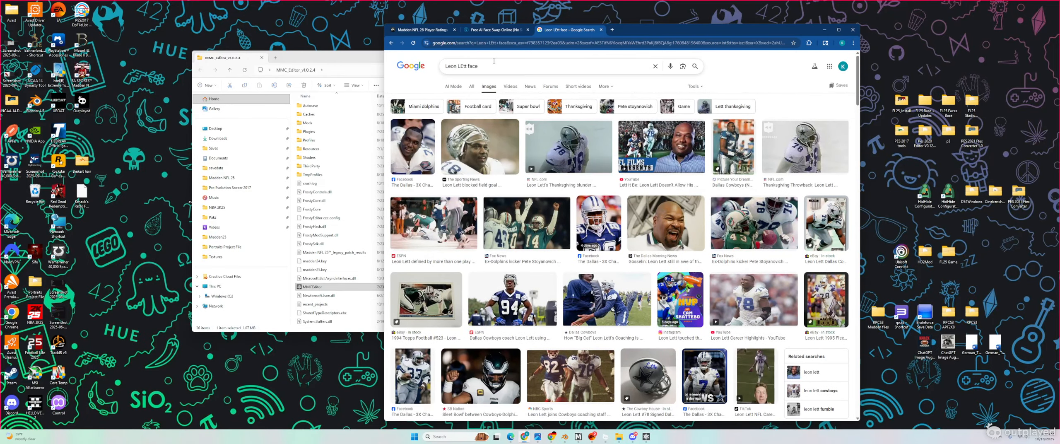
# Step: Refine the query to 'Leon Lett face roster' and preview the Getty Images result
pyautogui.click(465, 66)
pyautogui.write('roster')
pyautogui.press('Return')
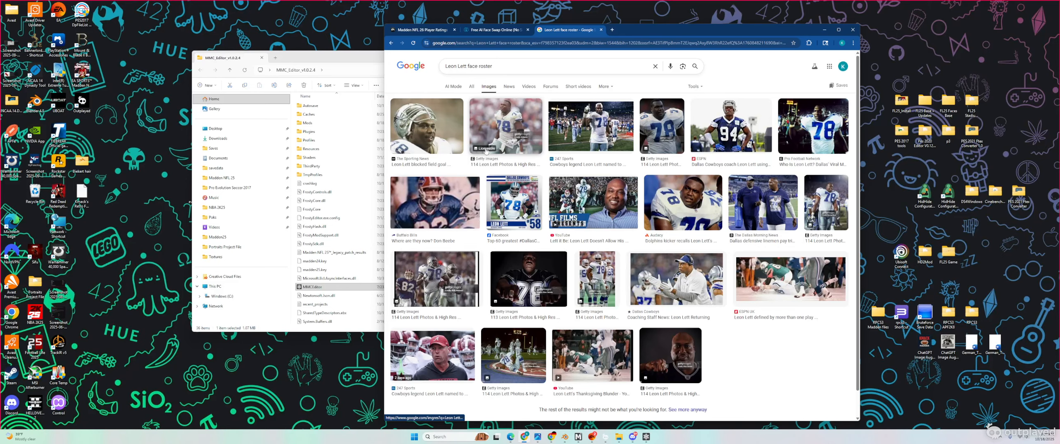
pyautogui.click(488, 117)
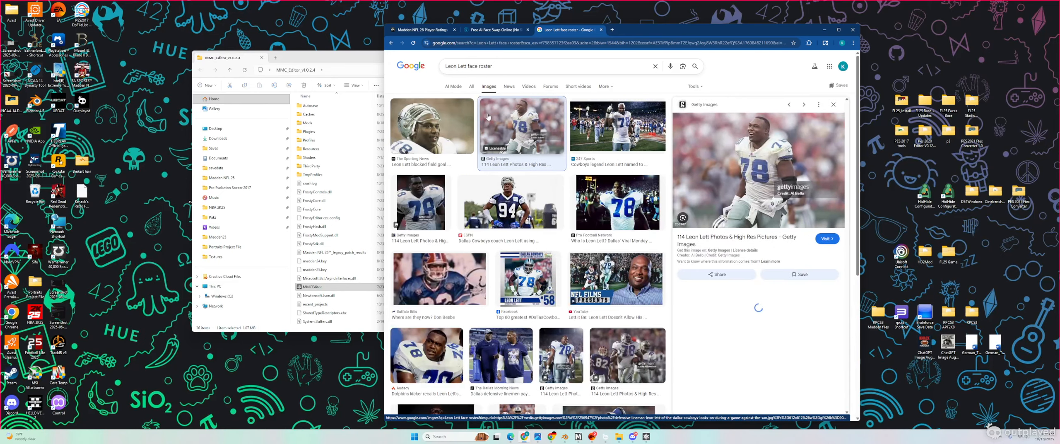
# Step: Open the Getty Images page and view, then close, the 1992 NFC Championship photo details
pyautogui.click(721, 239)
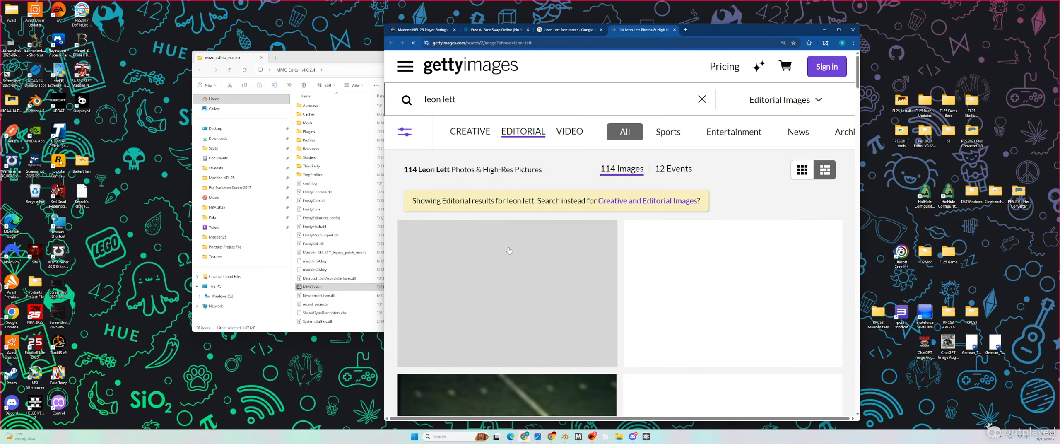
pyautogui.scroll(-8, 517, 254)
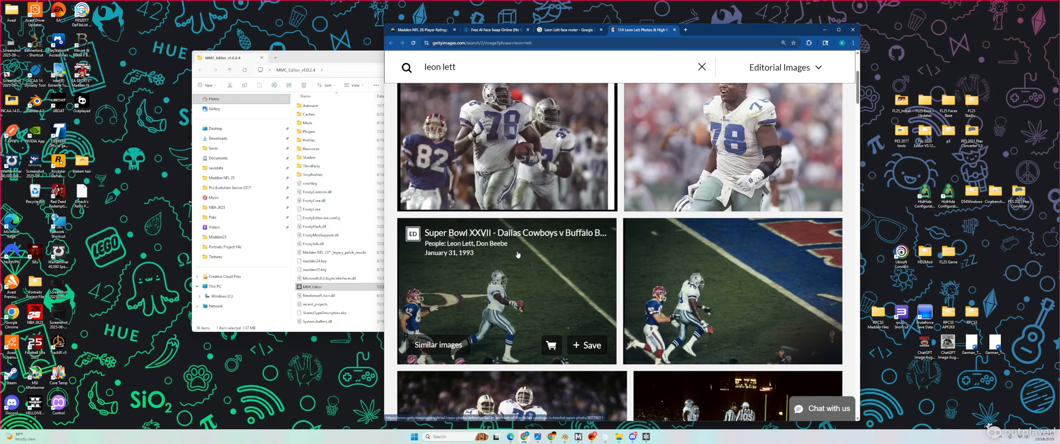
pyautogui.scroll(-8, 518, 255)
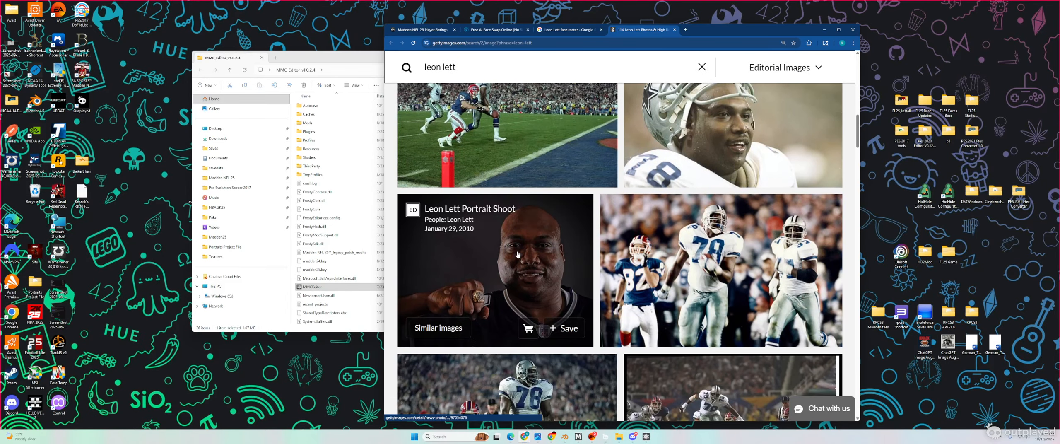
pyautogui.scroll(-5, 652, 249)
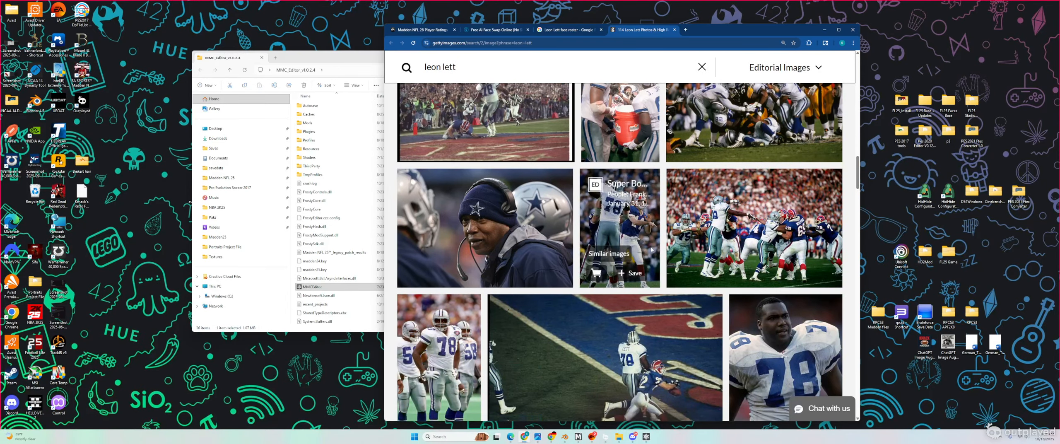
pyautogui.scroll(-4, 784, 162)
pyautogui.click(784, 162)
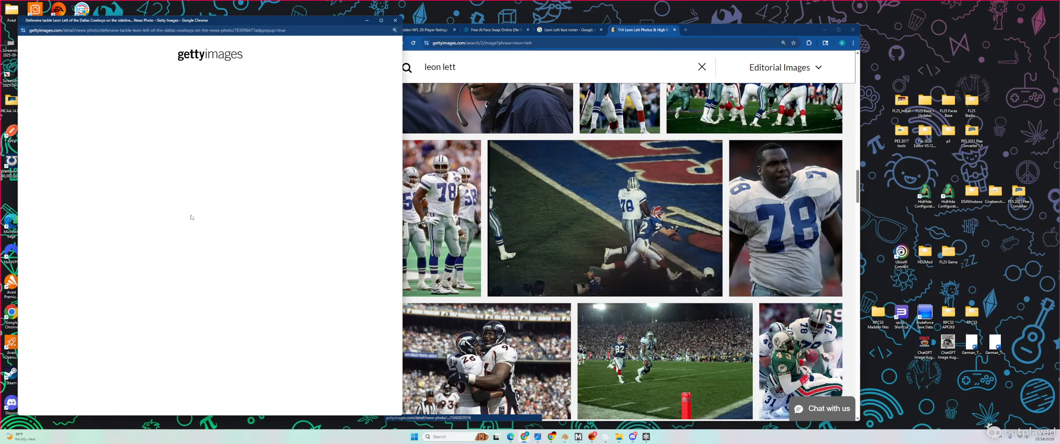
pyautogui.scroll(-3, 98, 278)
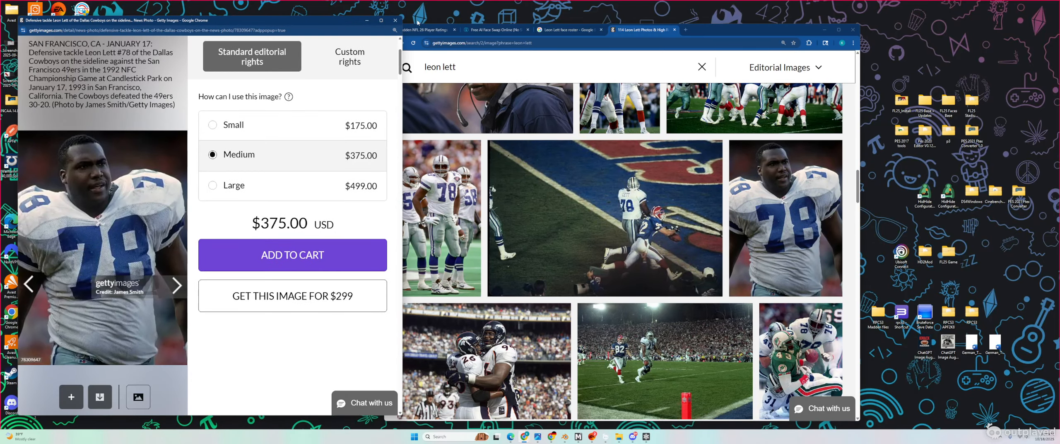
pyautogui.click(395, 21)
# Step: Scroll to the end of the results and move on to page 2 of 2
pyautogui.scroll(-12, 548, 277)
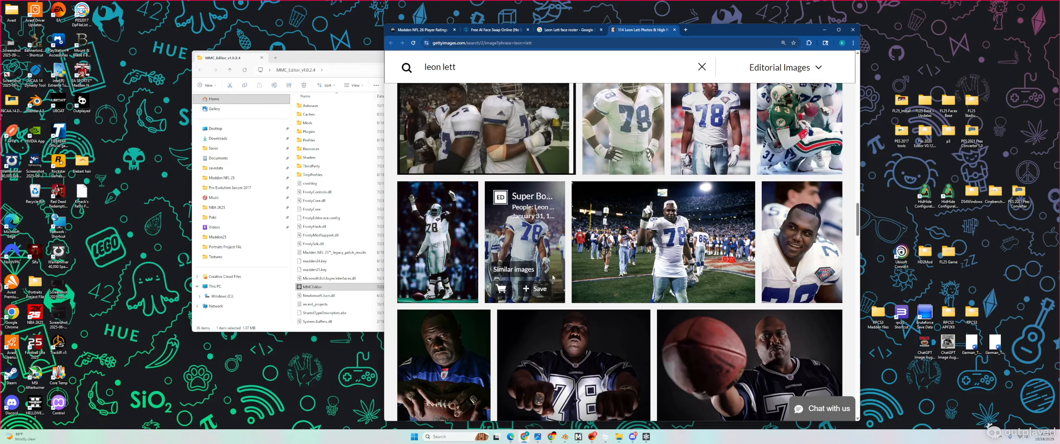
pyautogui.scroll(-15, 793, 236)
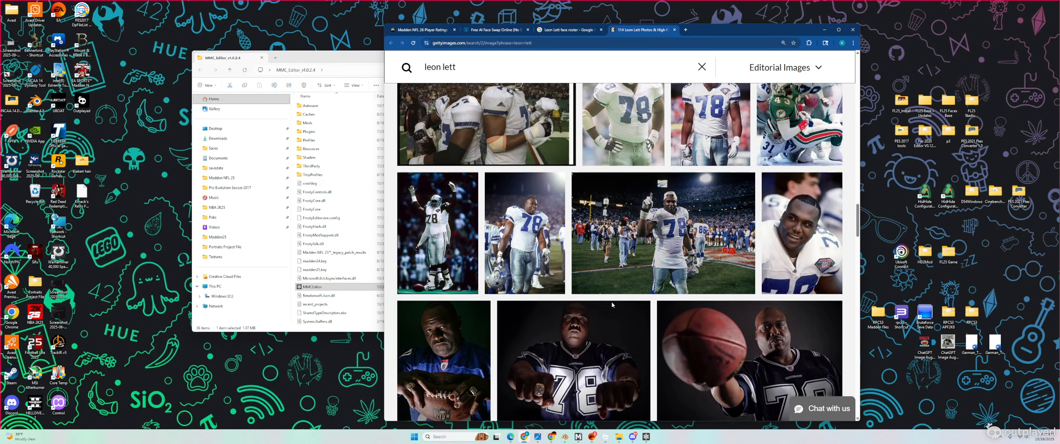
pyautogui.scroll(-10, 612, 305)
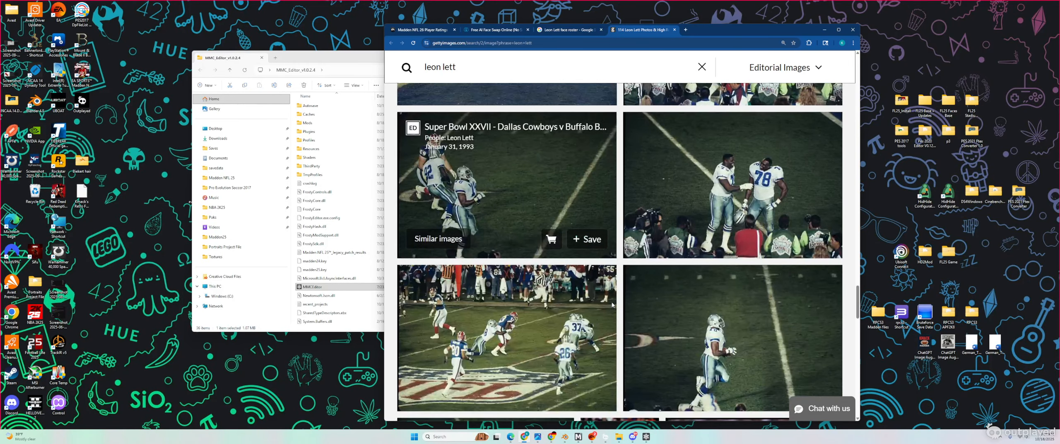
pyautogui.scroll(-5, 612, 305)
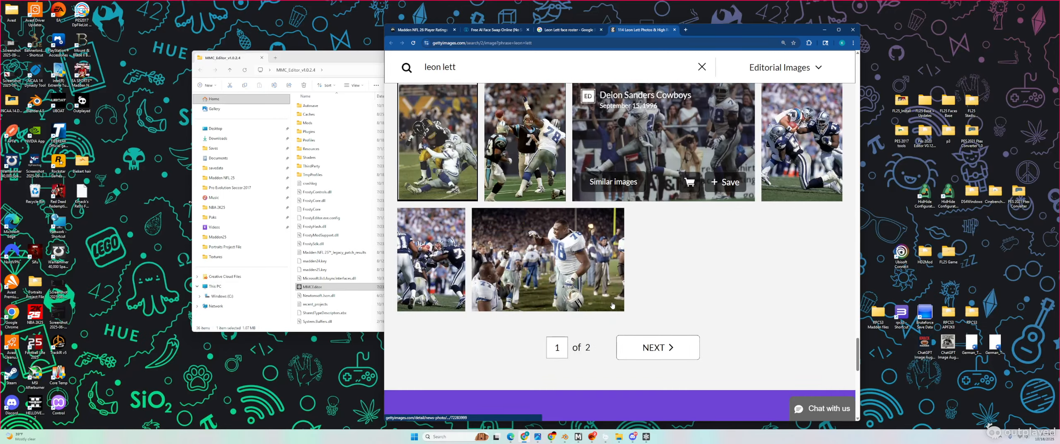
pyautogui.click(659, 347)
pyautogui.scroll(-10, 584, 286)
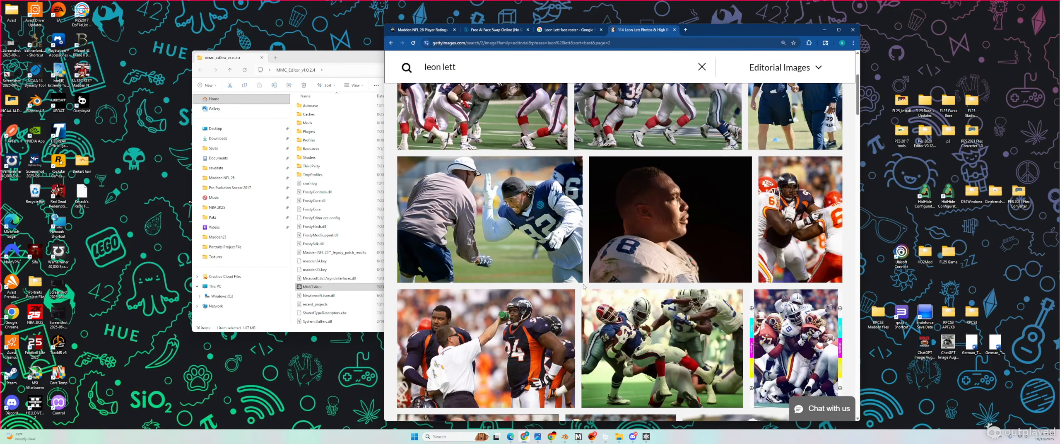
pyautogui.scroll(-10, 584, 287)
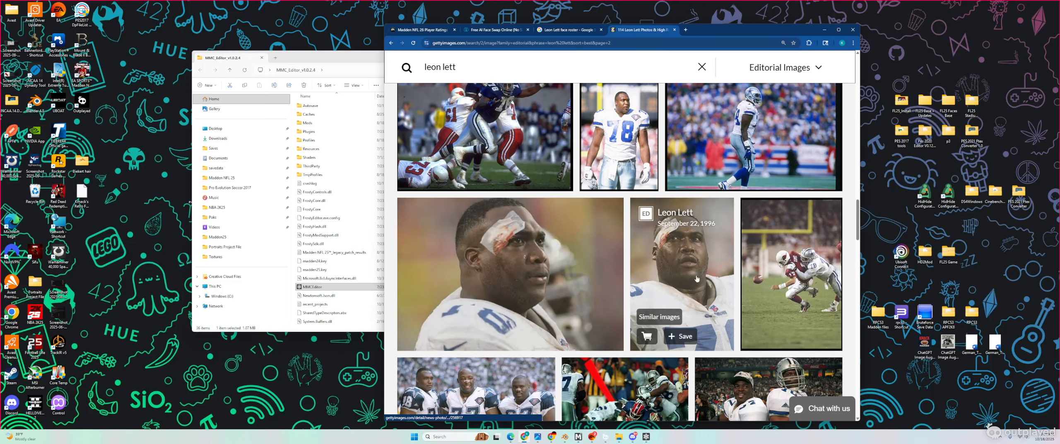
pyautogui.scroll(-10, 608, 286)
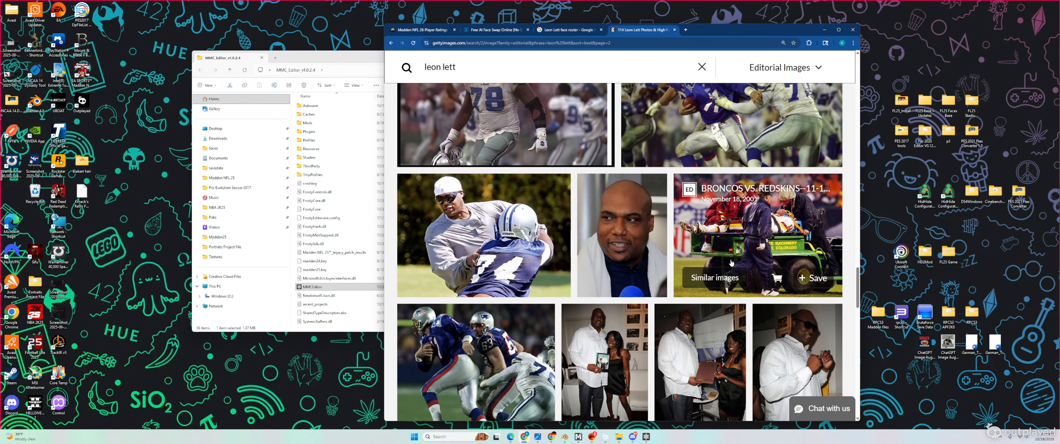
pyautogui.scroll(-5, 764, 271)
pyautogui.scroll(-5, 764, 271)
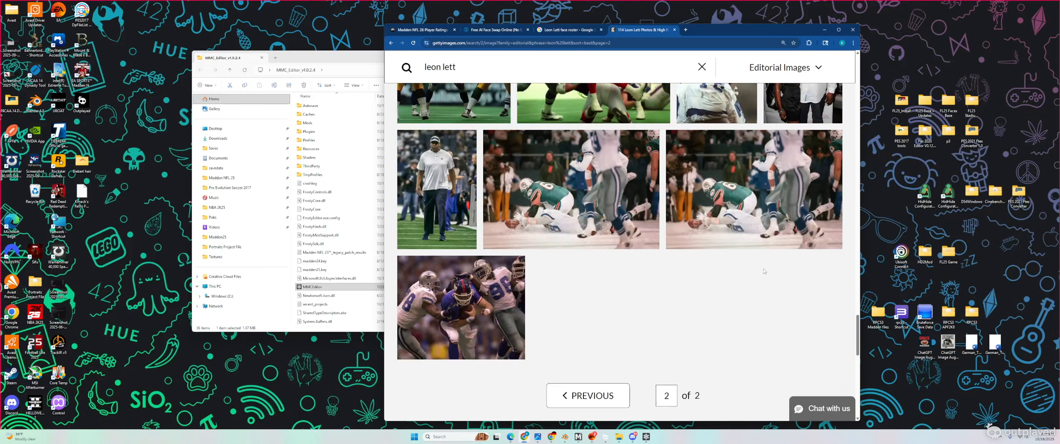
# Step: Back on Google Images, preview the Audacy photo of Leon Lett and view its related images
pyautogui.click(570, 30)
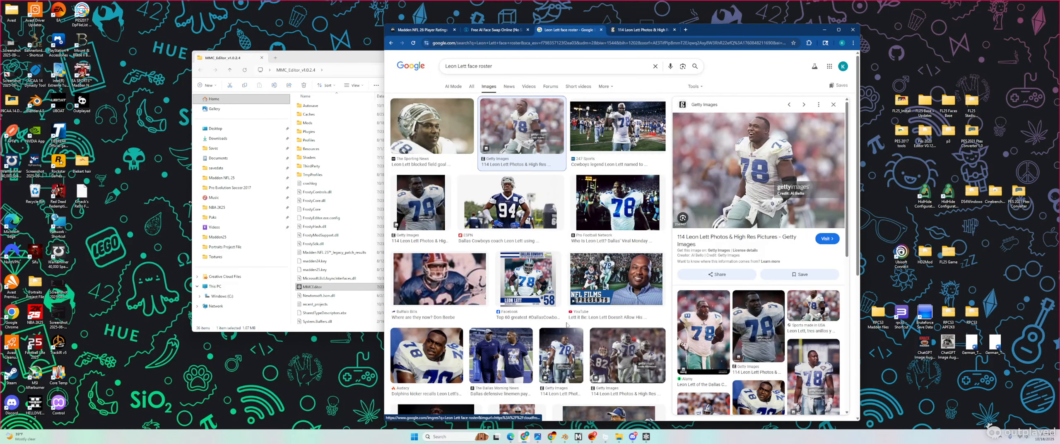
pyautogui.scroll(-6, 791, 278)
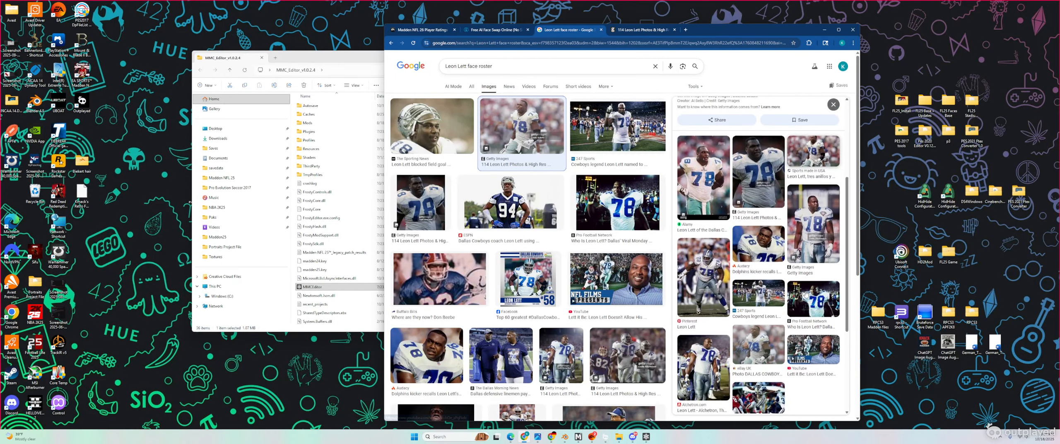
pyautogui.click(446, 360)
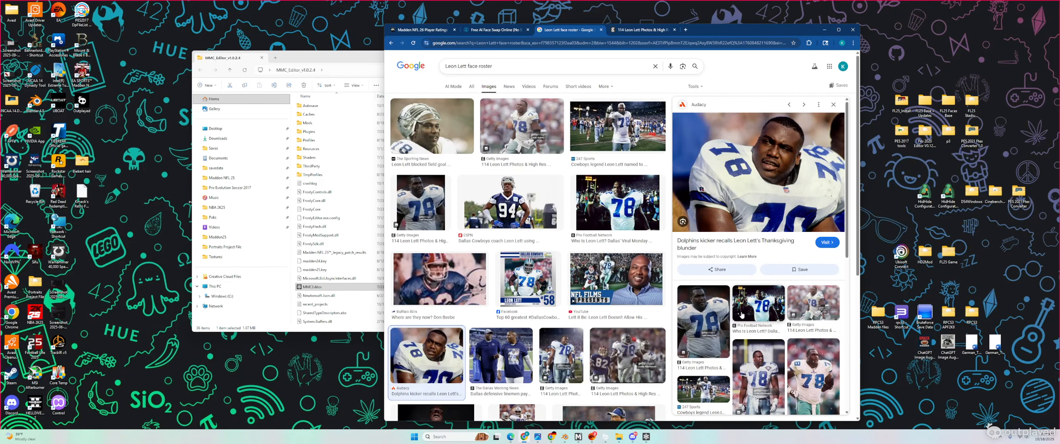
pyautogui.scroll(-6, 728, 303)
pyautogui.click(693, 339)
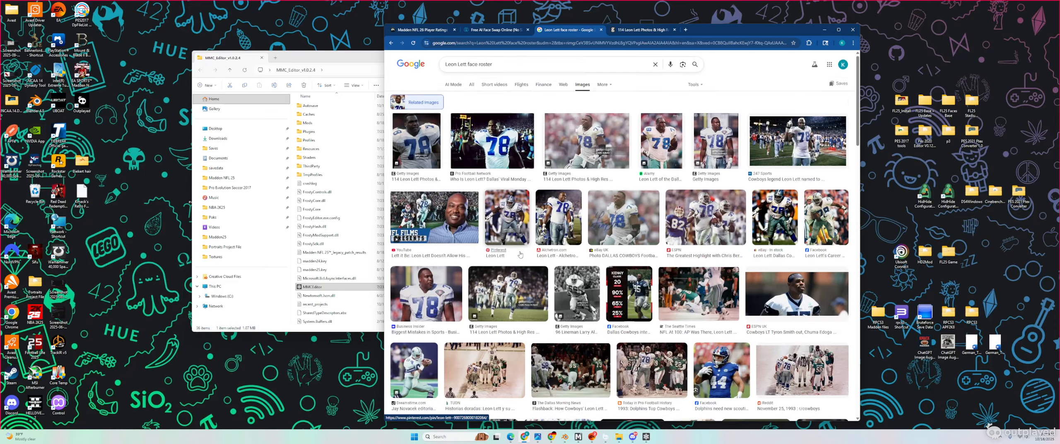
pyautogui.scroll(-15, 521, 254)
pyautogui.scroll(-3, 520, 254)
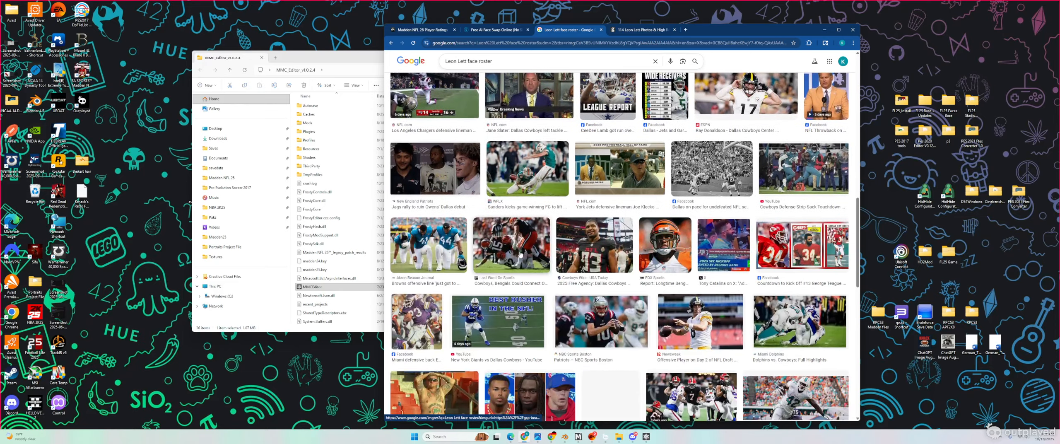
pyautogui.scroll(18, 520, 254)
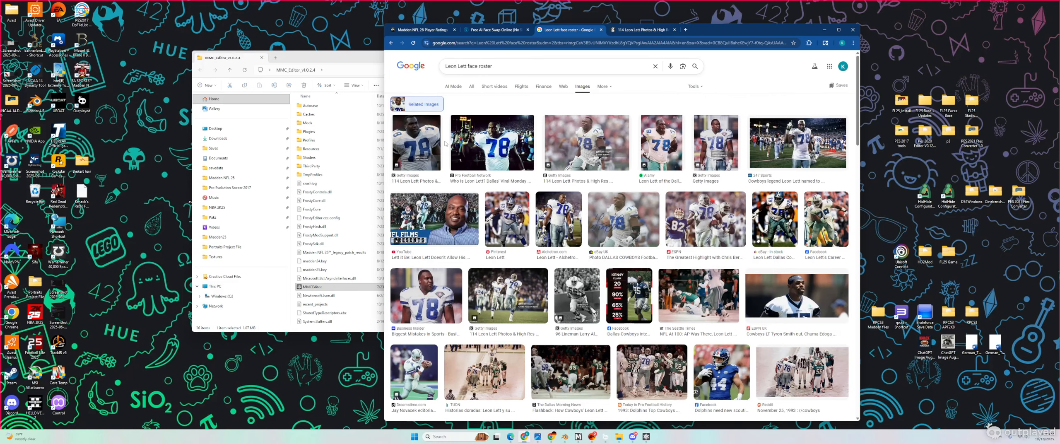
# Step: Check the face swap page, then return to the earlier results and preview the Audacy jersey 78 photo
pyautogui.click(503, 30)
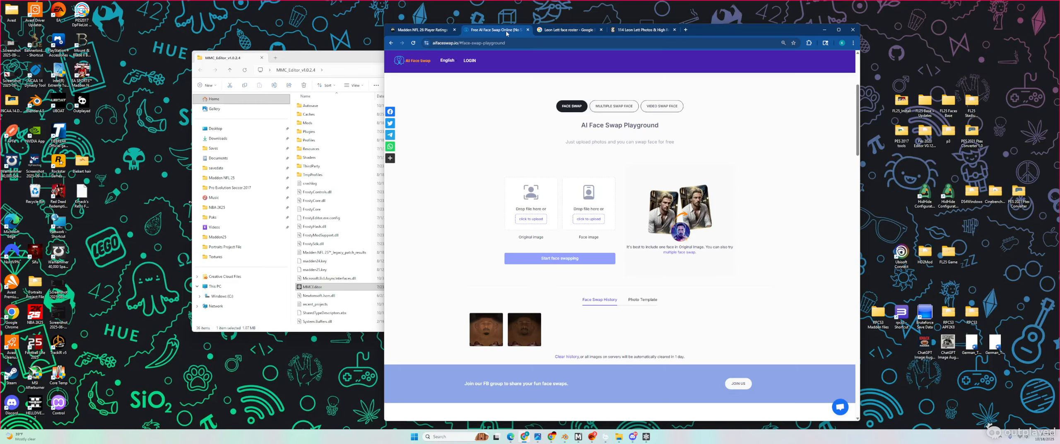
pyautogui.click(575, 30)
pyautogui.click(391, 43)
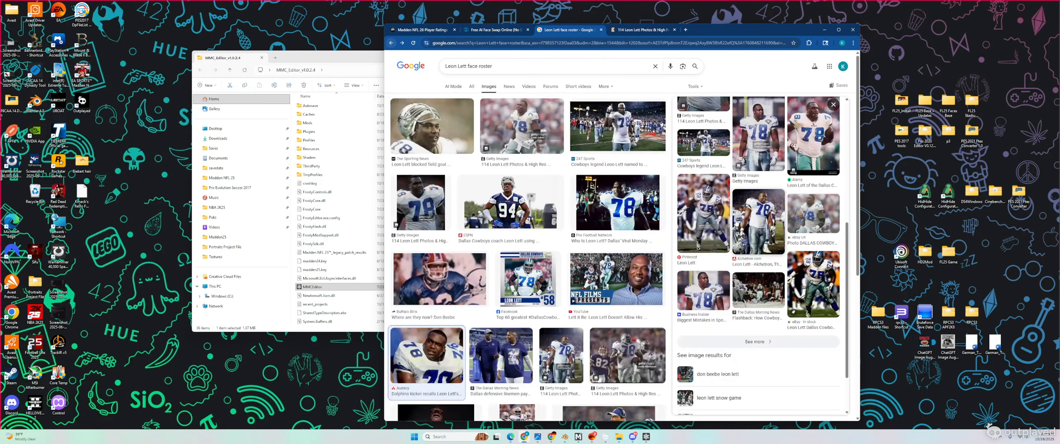
pyautogui.click(433, 341)
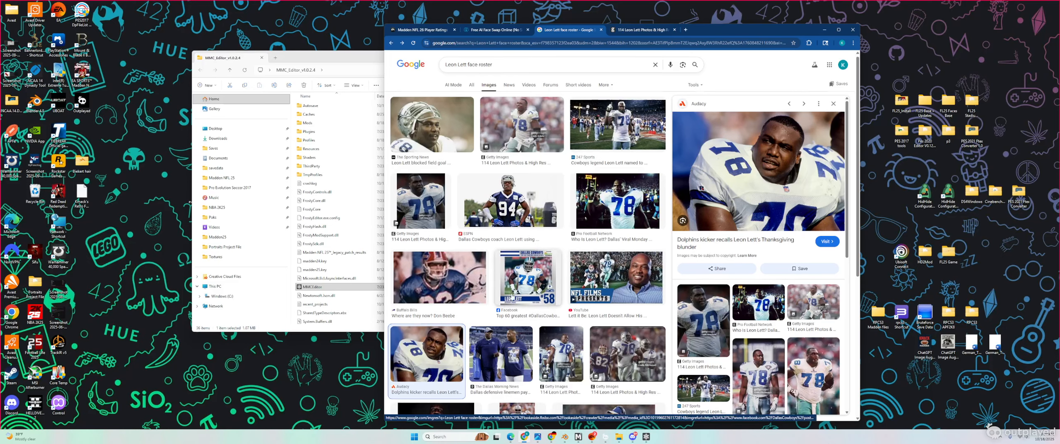
pyautogui.scroll(-4, 526, 187)
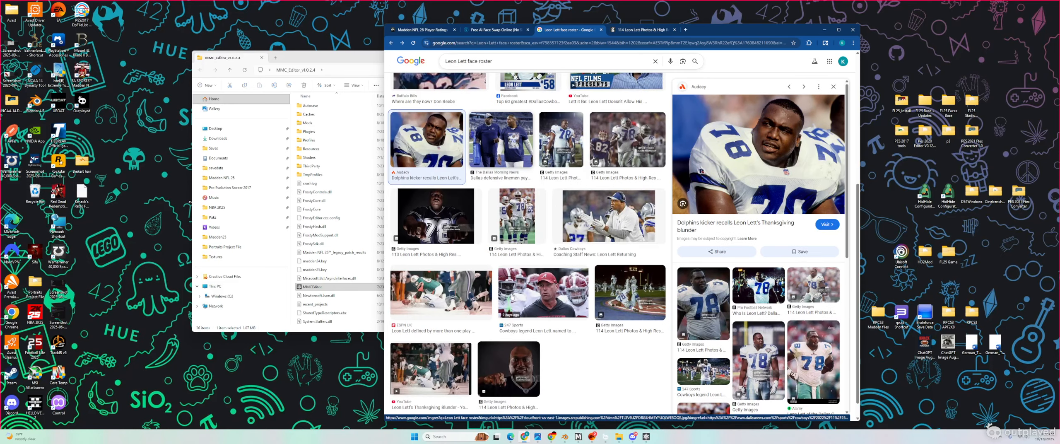
# Step: Trim the query to 'Leon Lett' and run the image search
pyautogui.doubleClick(481, 61)
pyautogui.write('\\')
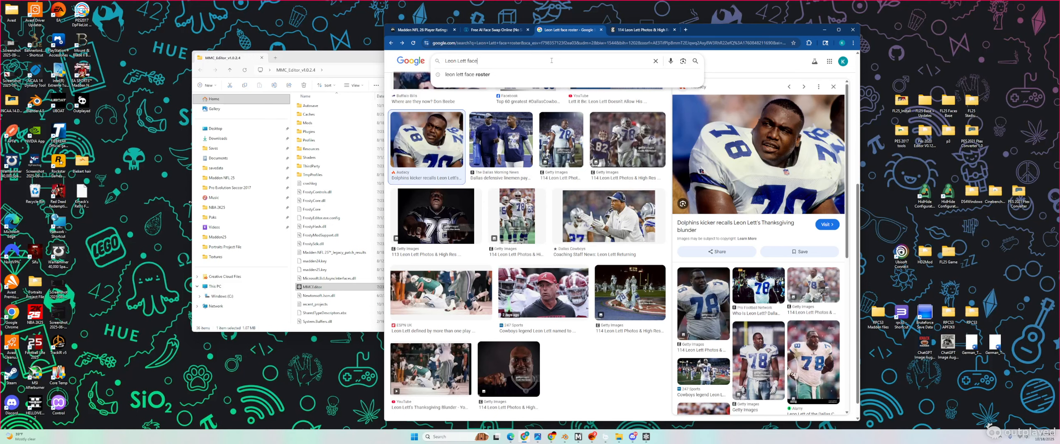
pyautogui.press('BackSpace')
pyautogui.press('BackSpace')
pyautogui.press('BackSpace')
pyautogui.press('BackSpace')
pyautogui.press('BackSpace')
pyautogui.press('Return')
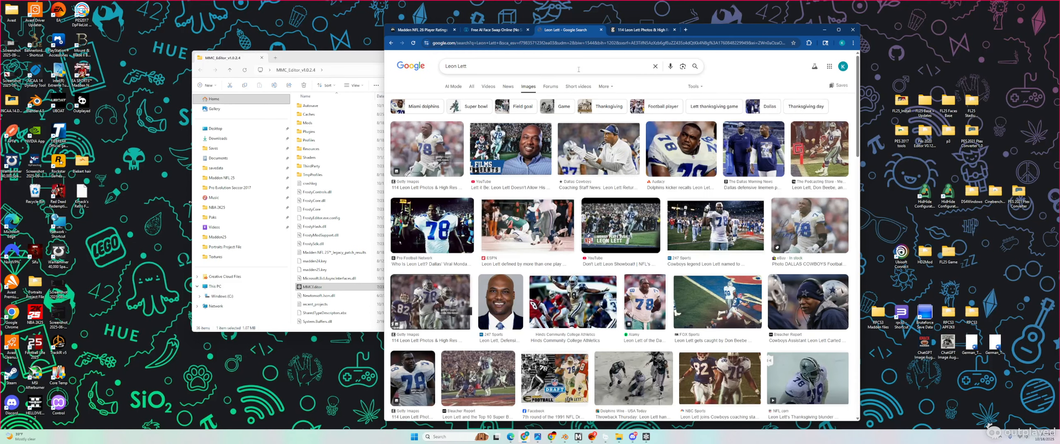
# Step: Open the 247 Sports Defensive Tackles Coach headshot full-size in its own tab
pyautogui.click(501, 308)
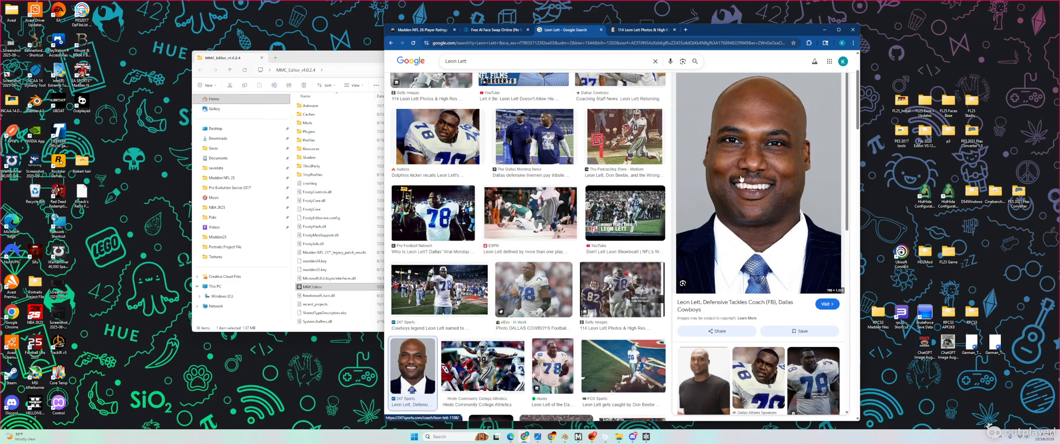
pyautogui.scroll(-8, 741, 178)
pyautogui.scroll(8, 741, 178)
pyautogui.rightClick(744, 141)
pyautogui.click(774, 223)
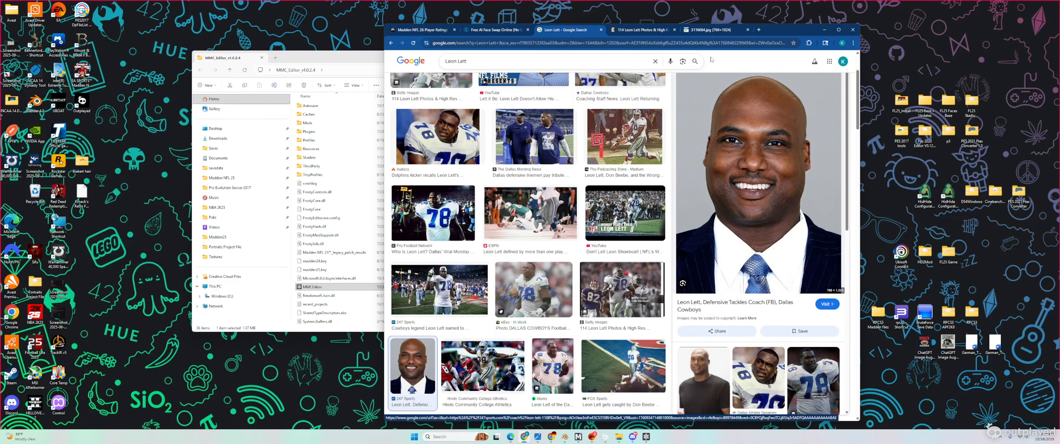
pyautogui.click(712, 31)
pyautogui.click(449, 436)
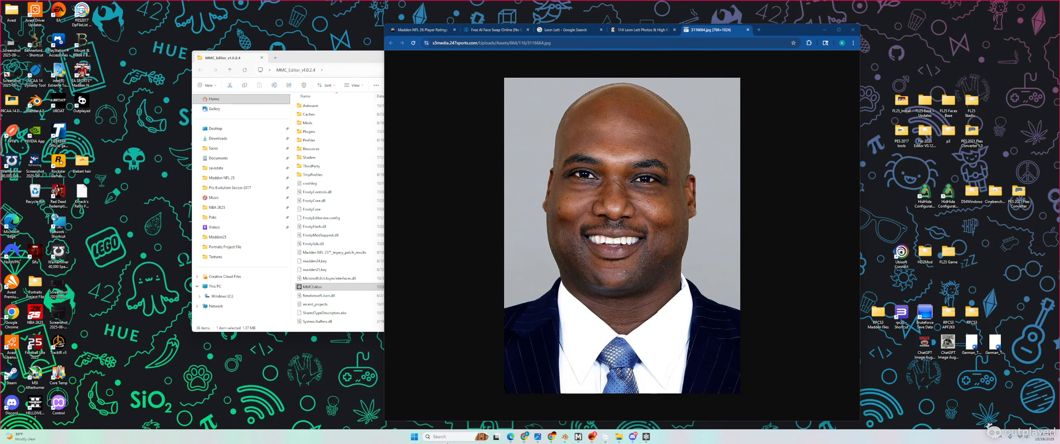
# Step: Snip Leon Lett's face from the headshot with Snipping Tool and save it to the Desktop
pyautogui.click(465, 243)
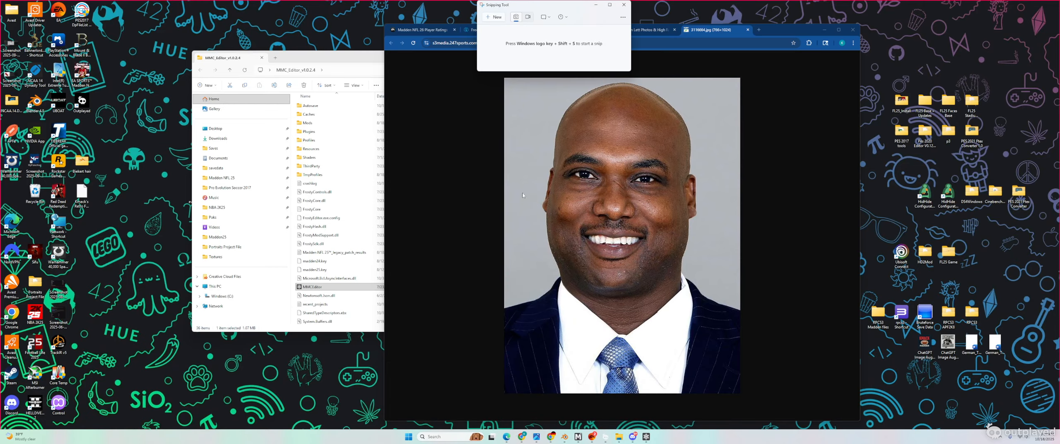
pyautogui.click(493, 17)
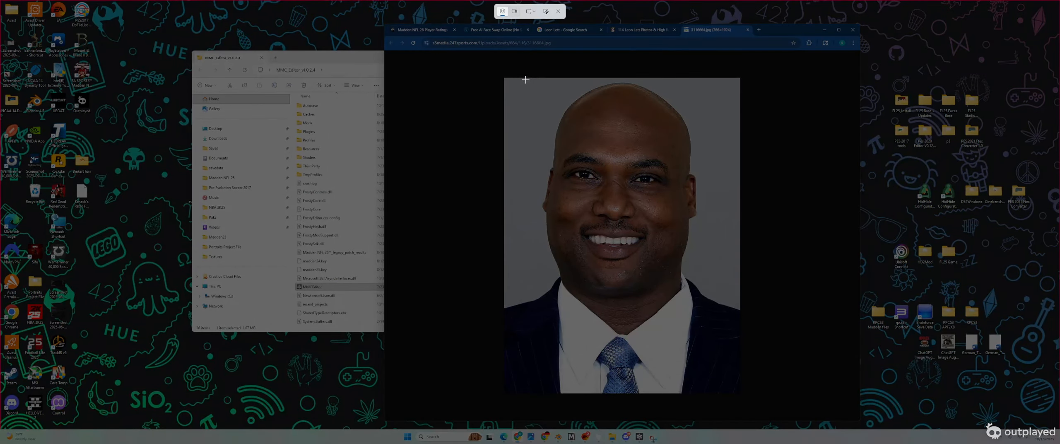
pyautogui.moveTo(525, 79); pyautogui.dragTo(722, 333)
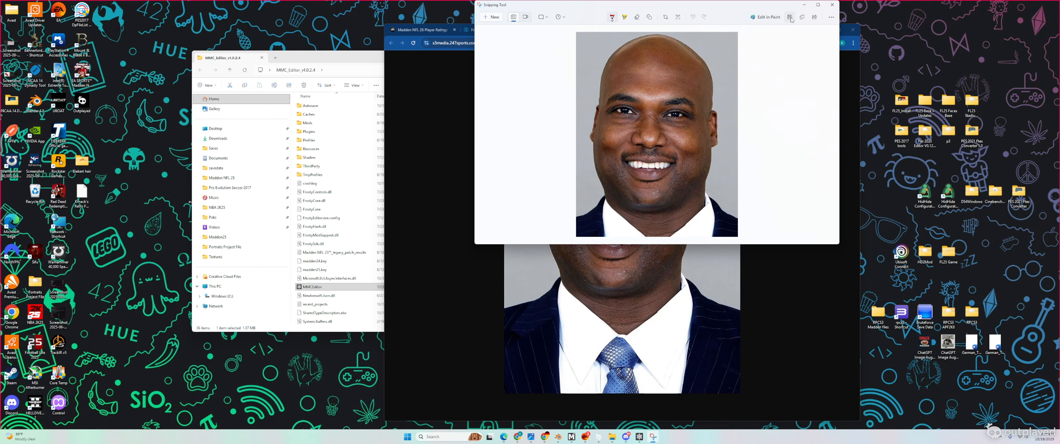
pyautogui.click(790, 17)
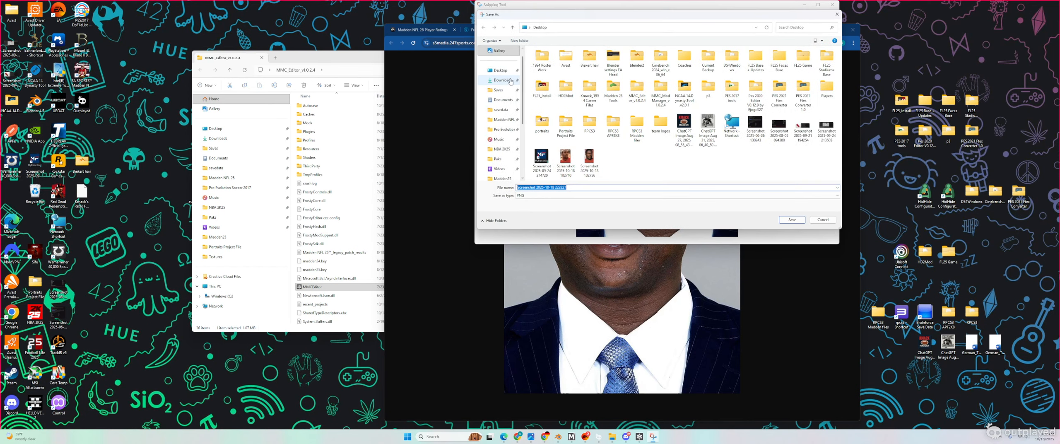
pyautogui.click(792, 220)
# Step: Close the headshot tab and open the Getty detail page of the bandaged-forehead photo
pyautogui.click(804, 4)
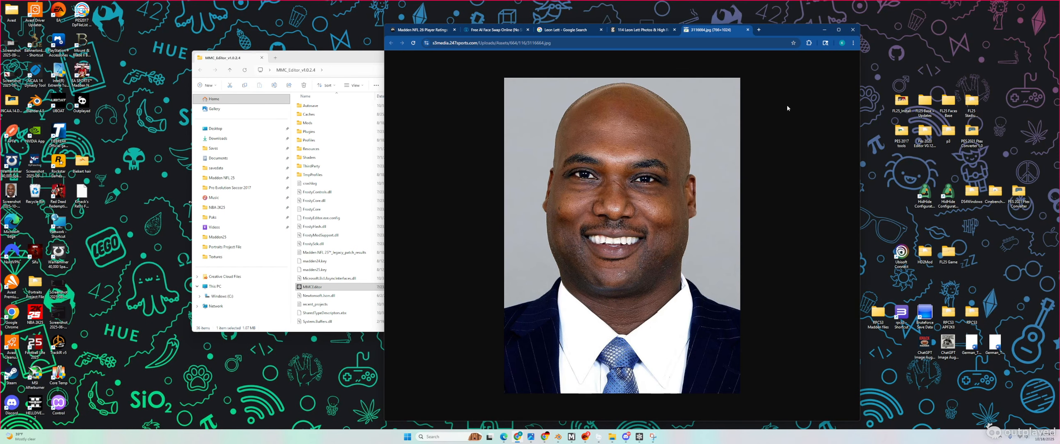
pyautogui.click(748, 30)
pyautogui.scroll(8, 704, 248)
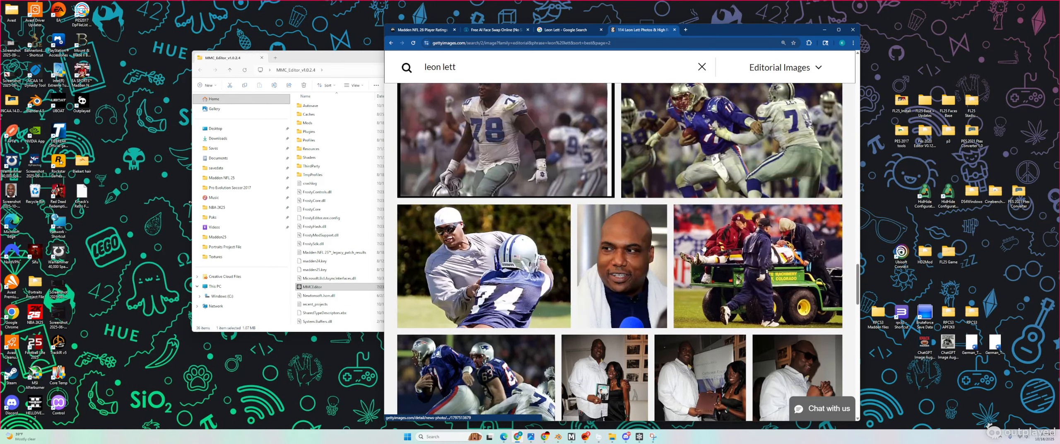
pyautogui.scroll(10, 704, 248)
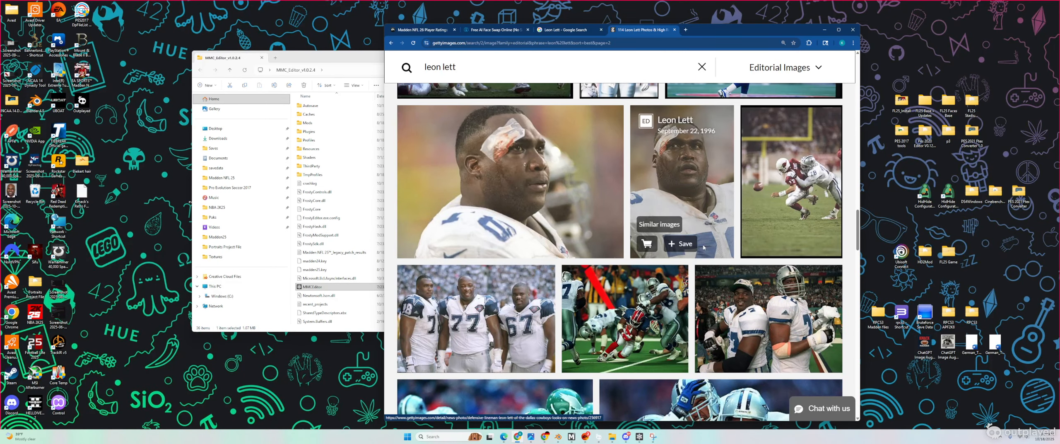
pyautogui.click(544, 171)
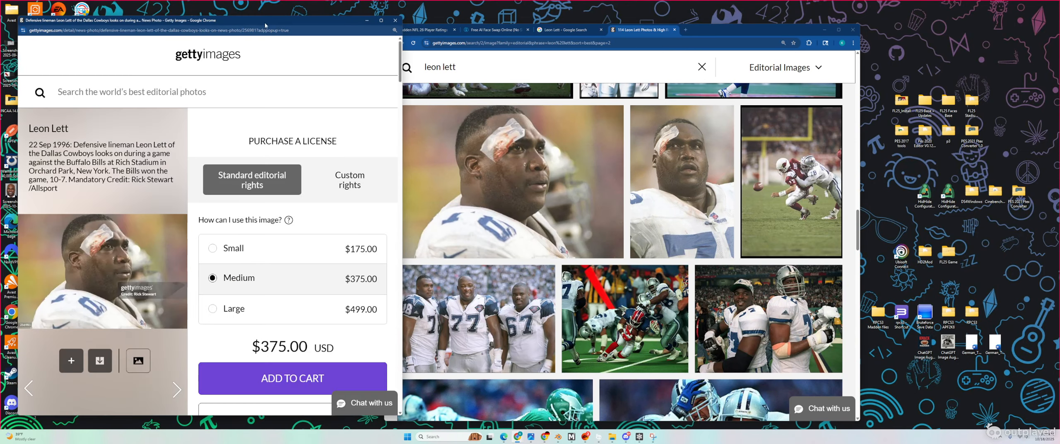
# Step: Move the Getty popup aside and enlarge the 1996 bandaged-forehead photo into the lightbox view
pyautogui.moveTo(265, 25); pyautogui.dragTo(486, 52)
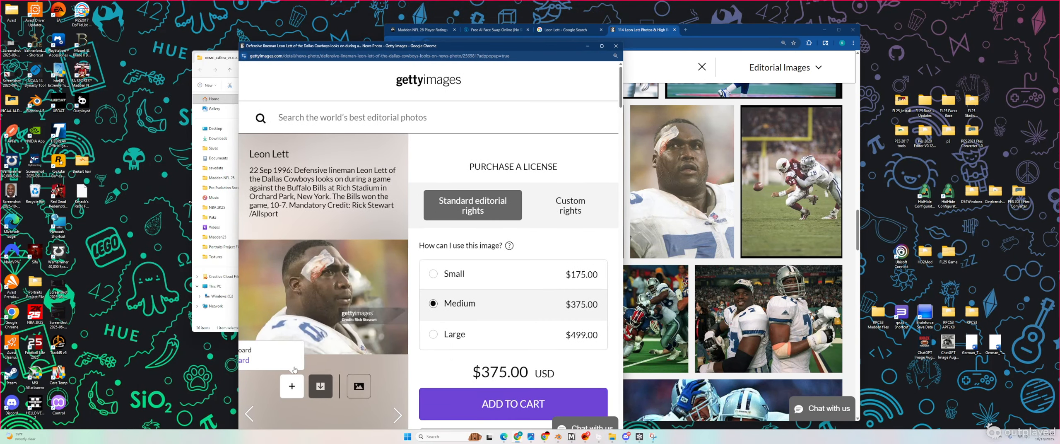
pyautogui.click(307, 324)
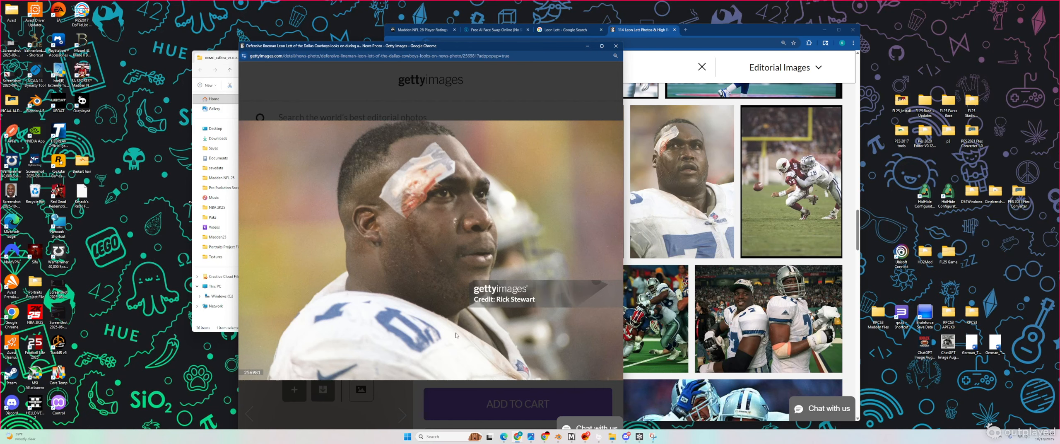
# Step: Snip the enlarged bandaged-forehead photo, save it as a PNG to the Desktop, and minimise both windows
pyautogui.click(438, 436)
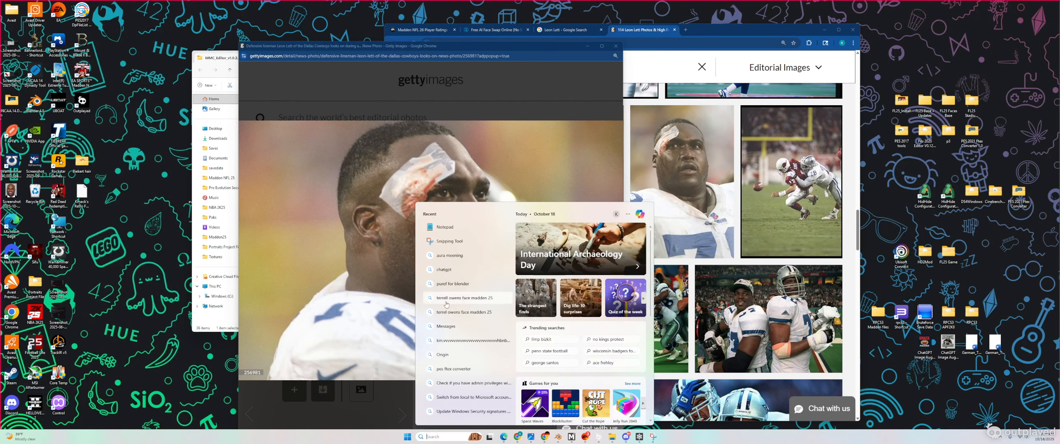
pyautogui.click(451, 243)
pyautogui.click(493, 17)
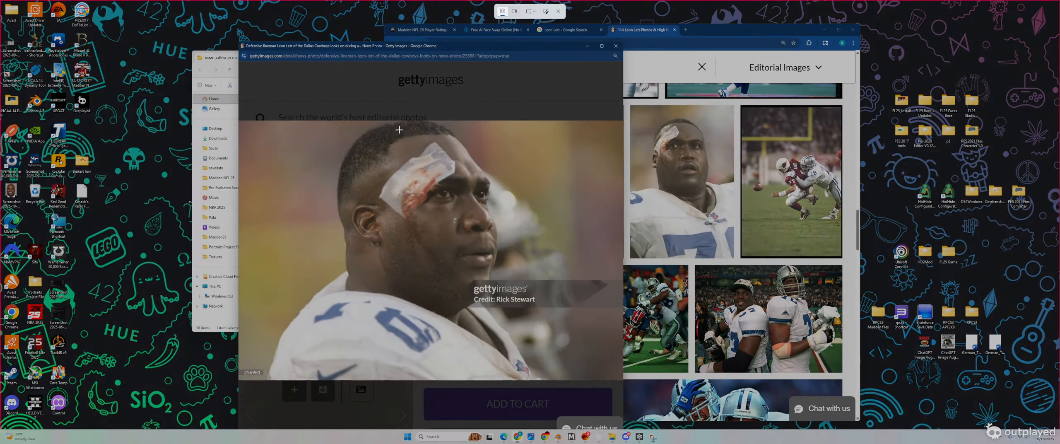
pyautogui.moveTo(310, 98); pyautogui.dragTo(532, 327)
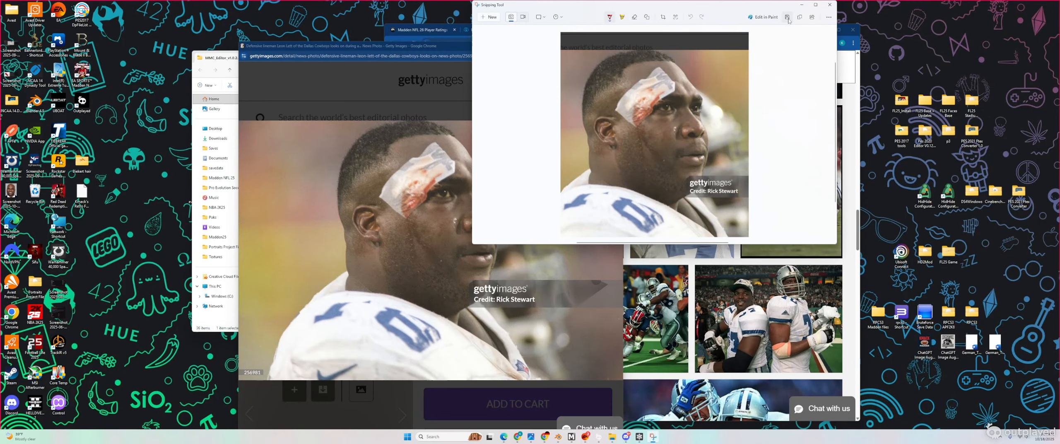
pyautogui.click(788, 18)
pyautogui.click(496, 71)
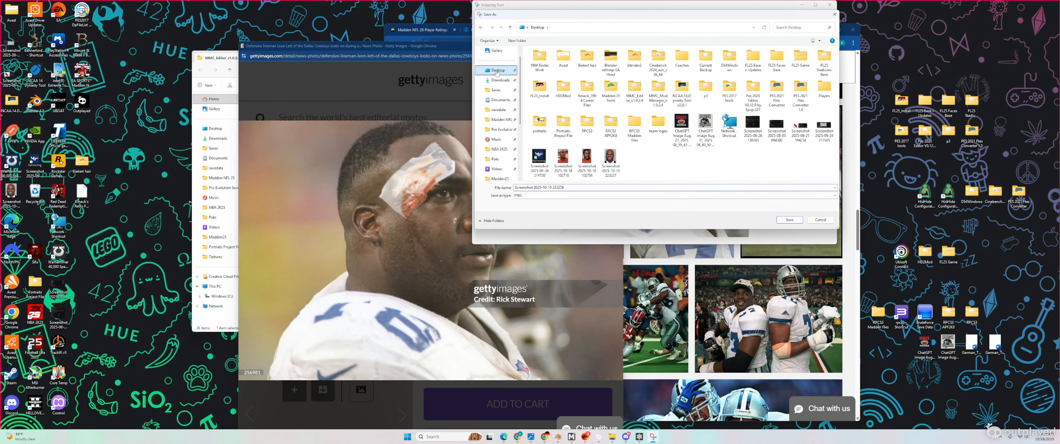
pyautogui.click(789, 220)
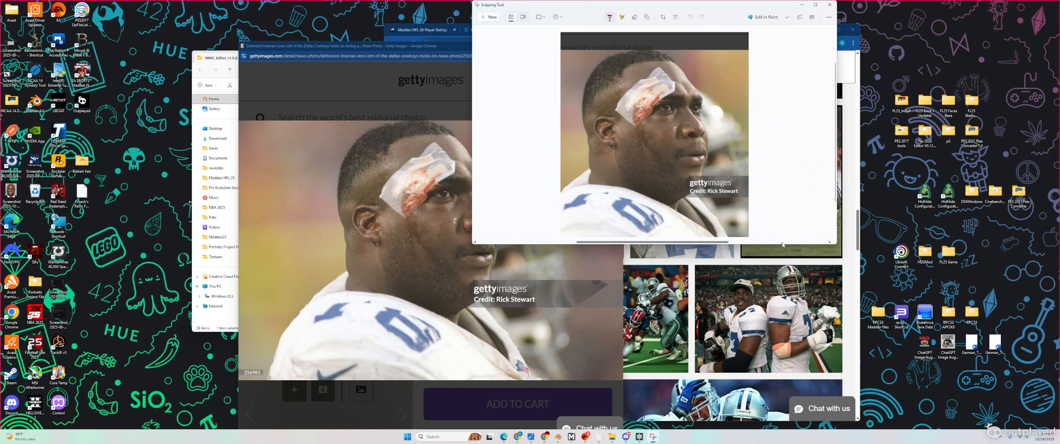
pyautogui.click(802, 5)
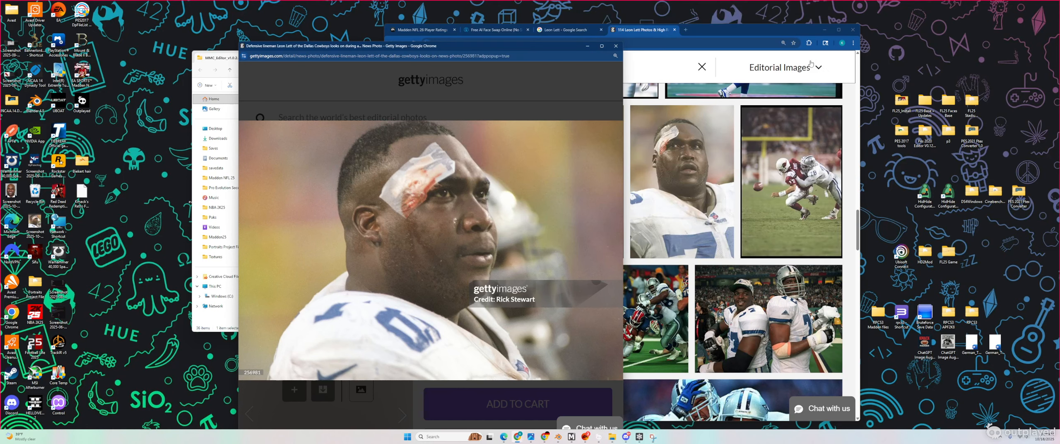
pyautogui.click(588, 46)
pyautogui.click(339, 64)
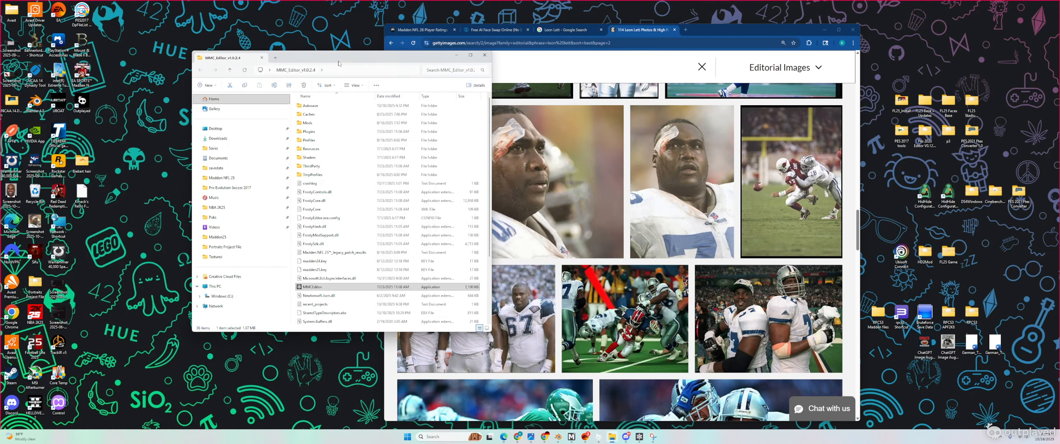
pyautogui.click(457, 55)
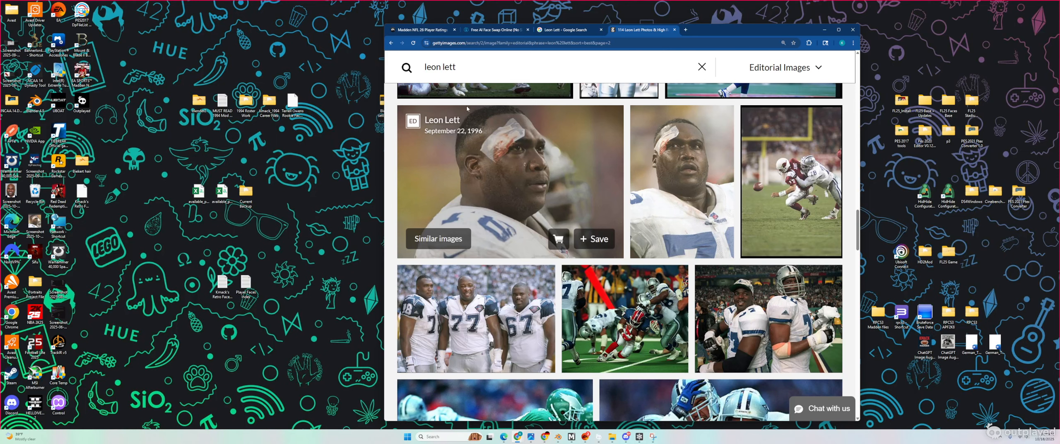
pyautogui.hotkey('ctrl', '1')
pyautogui.scroll(5, 523, 85)
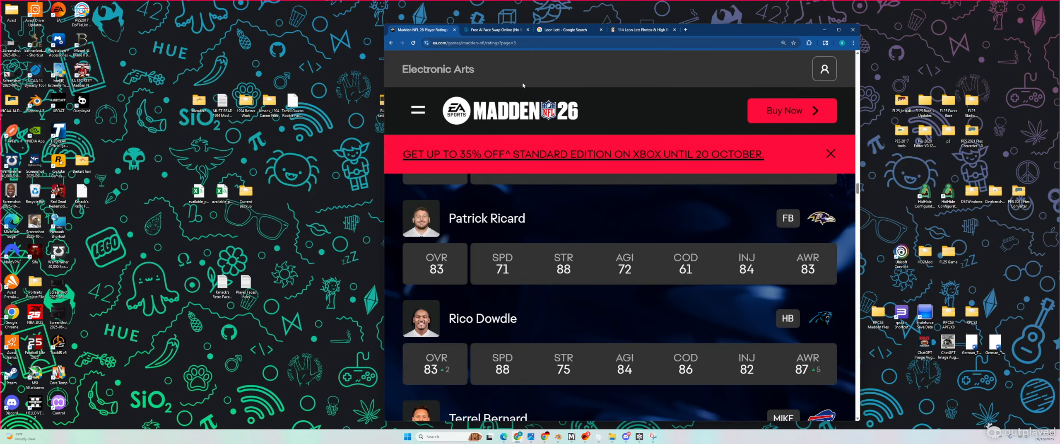
pyautogui.scroll(15, 550, 157)
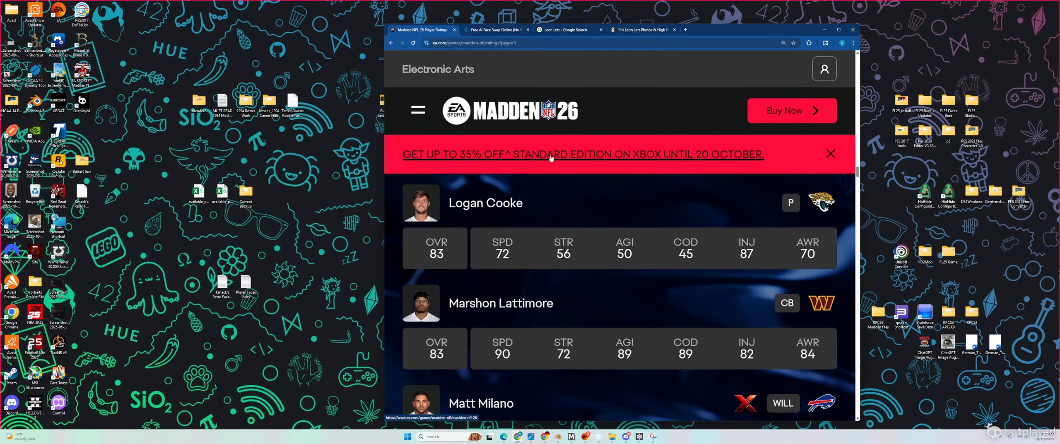
pyautogui.scroll(15, 551, 158)
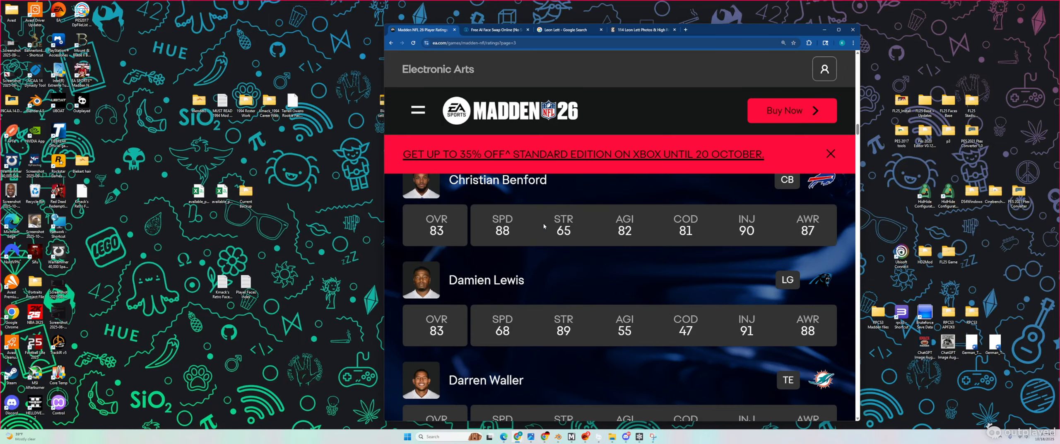
pyautogui.scroll(15, 544, 226)
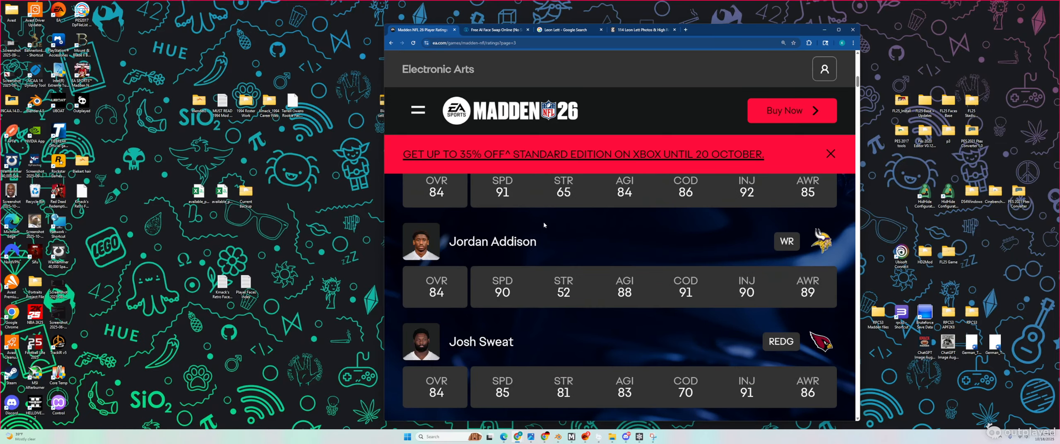
pyautogui.scroll(10, 544, 225)
pyautogui.scroll(-5, 543, 220)
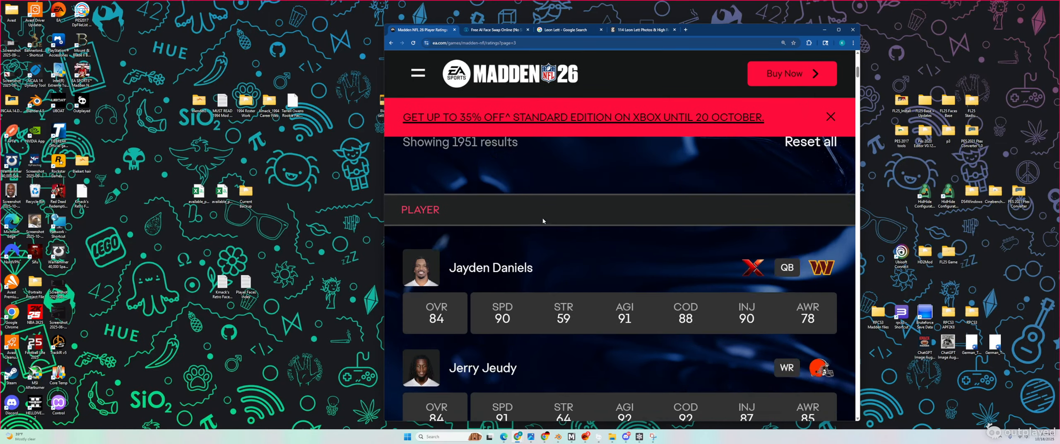
pyautogui.scroll(-1, 543, 217)
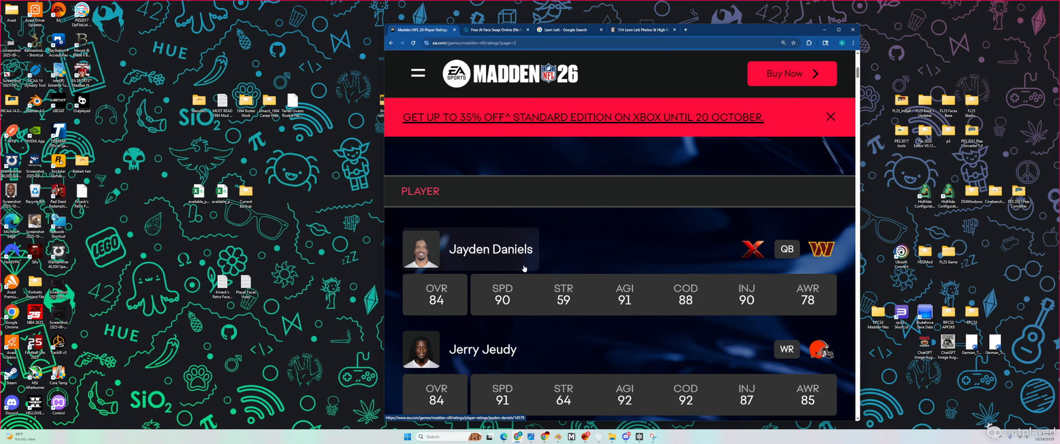
# Step: Start a Position filter on the ratings list with Left Tackle and Defensive Tackle ticked
pyautogui.scroll(3, 524, 268)
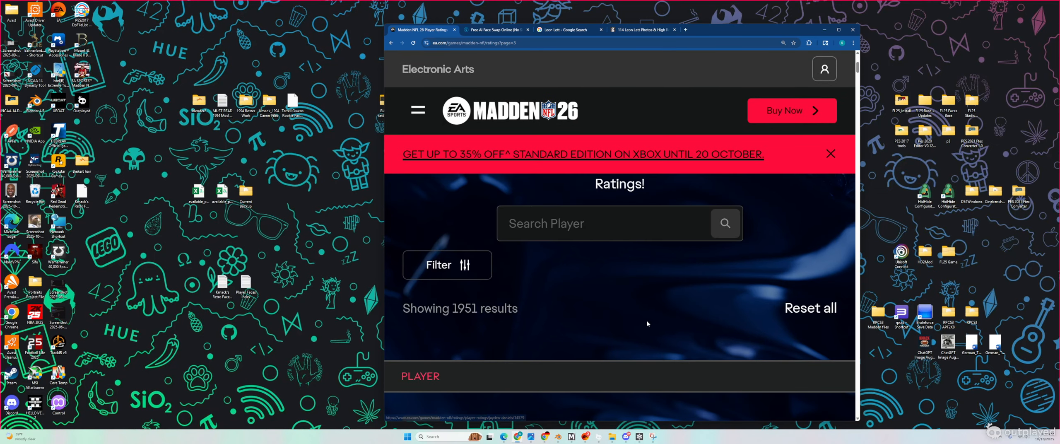
pyautogui.click(475, 272)
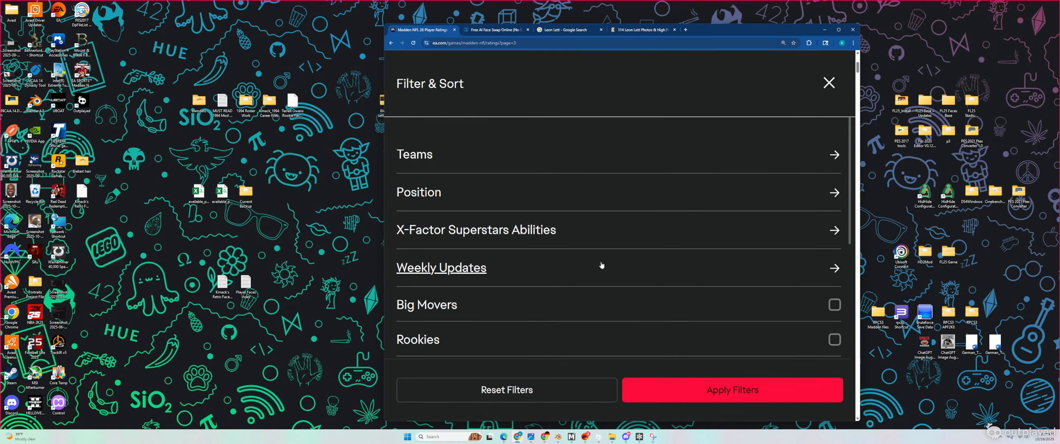
pyautogui.click(414, 197)
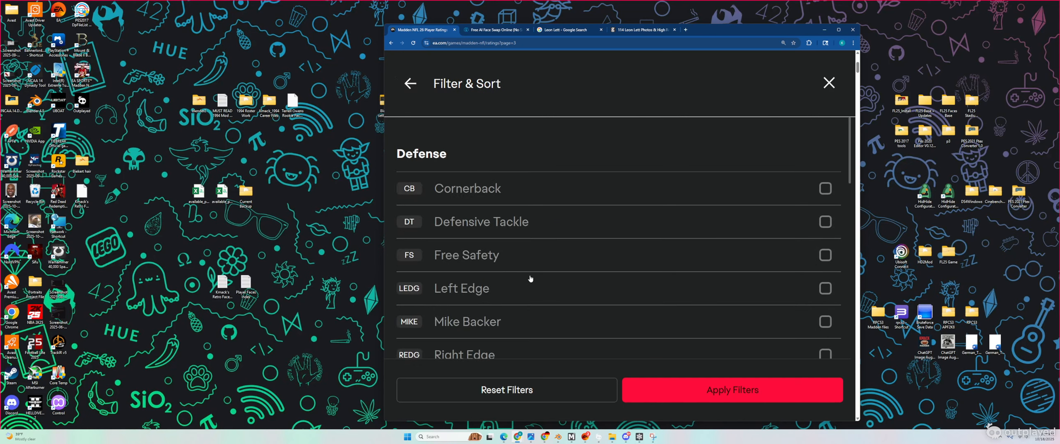
pyautogui.scroll(-8, 530, 278)
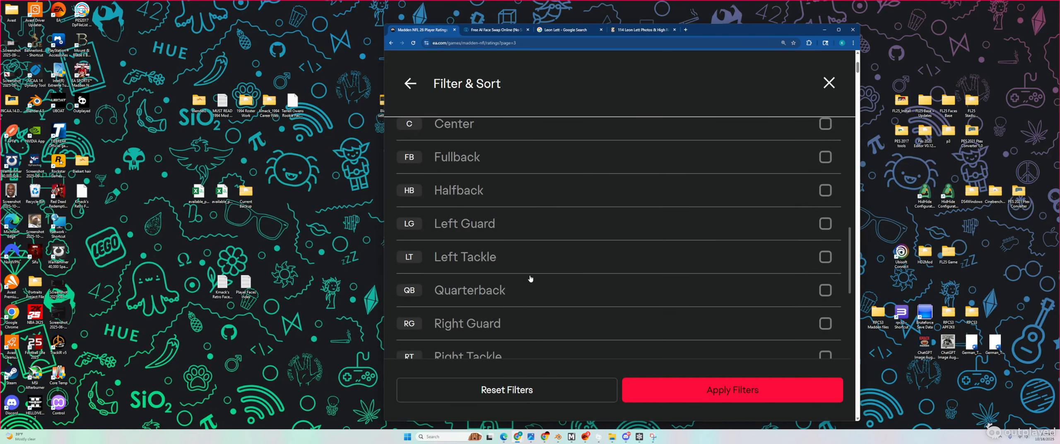
pyautogui.scroll(-1, 592, 270)
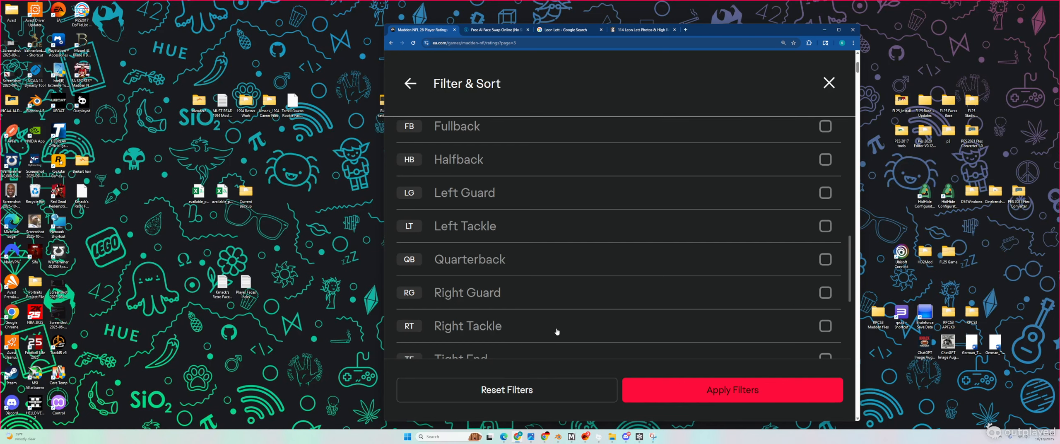
pyautogui.click(827, 231)
pyautogui.scroll(-2, 603, 309)
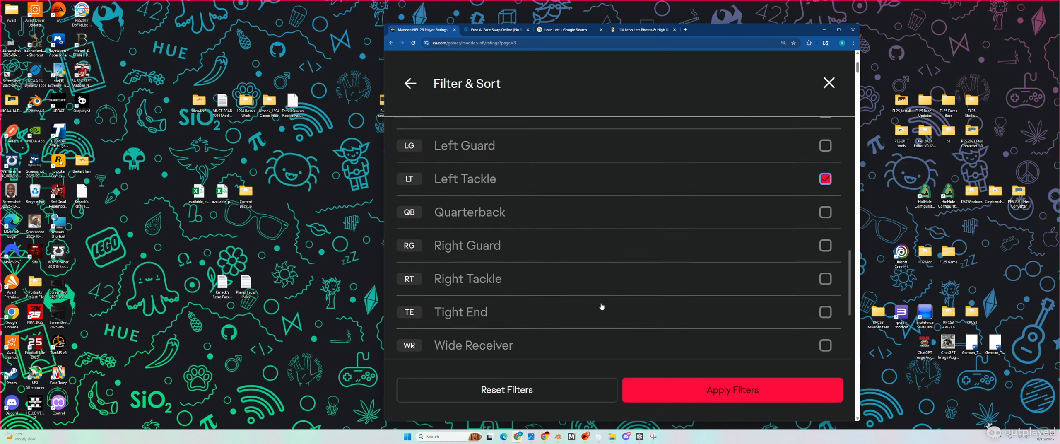
pyautogui.scroll(-3, 603, 305)
pyautogui.scroll(15, 602, 306)
pyautogui.click(825, 229)
# Step: Add Left Edge, Right Edge and Right Tackle, apply the filters, and move the window beside the portrait
pyautogui.scroll(-1, 764, 289)
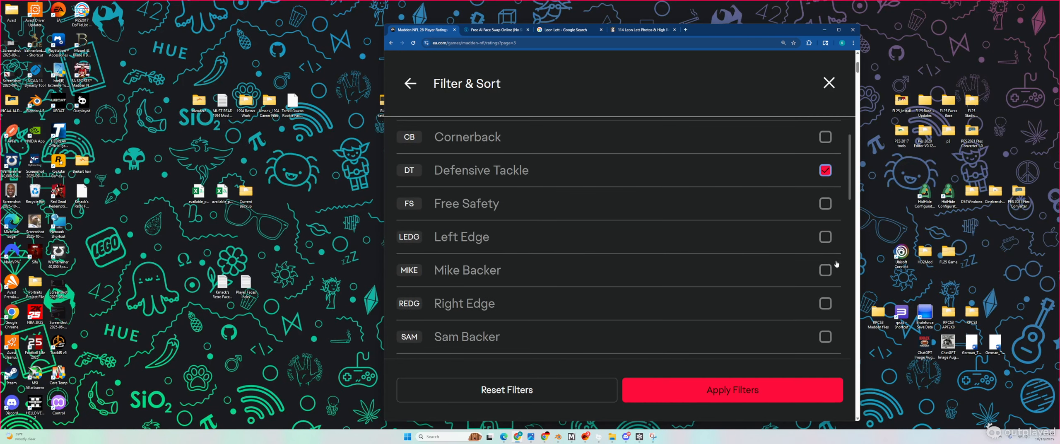
pyautogui.click(825, 237)
pyautogui.scroll(-2, 799, 327)
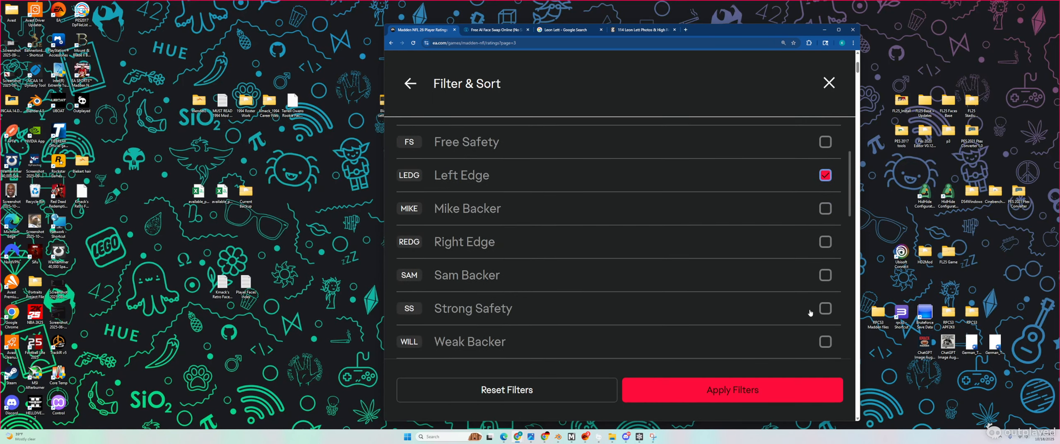
pyautogui.click(824, 243)
pyautogui.scroll(-5, 674, 319)
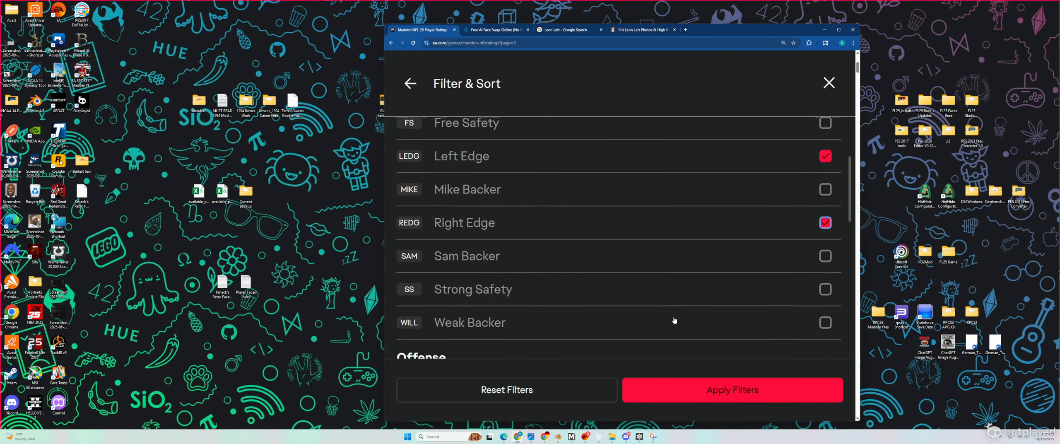
pyautogui.scroll(-1, 674, 320)
pyautogui.scroll(-5, 674, 321)
pyautogui.click(825, 290)
pyautogui.click(732, 389)
pyautogui.moveTo(754, 30); pyautogui.dragTo(580, 29)
pyautogui.scroll(-5, 345, 325)
# Step: Briefly bring up the Getty Images photo window, then minimise it again
pyautogui.scroll(1, 343, 344)
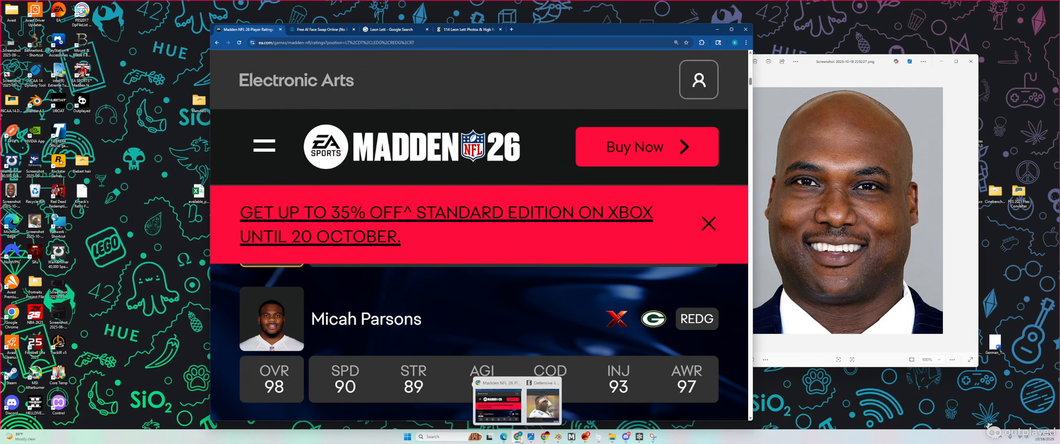
pyautogui.click(542, 403)
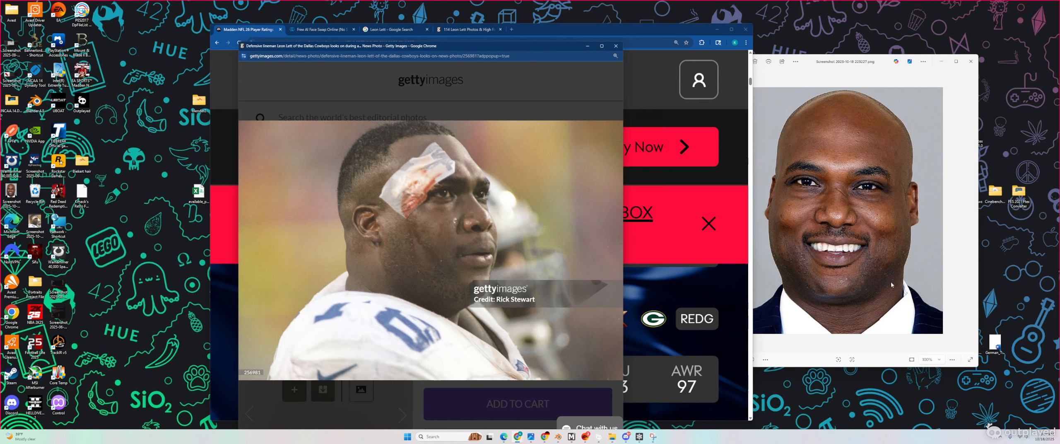
pyautogui.click(587, 46)
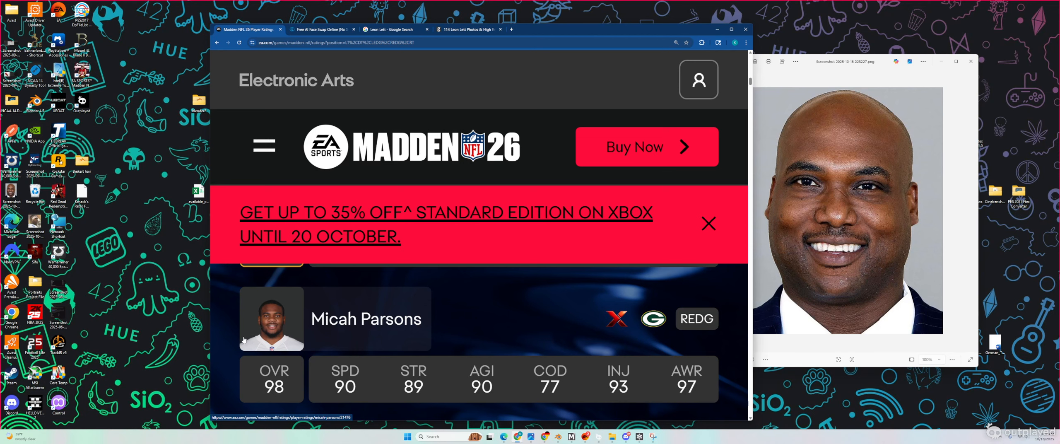
# Step: Open the 97-rated defensive tackle's player page from the filtered ratings list
pyautogui.scroll(-5, 279, 331)
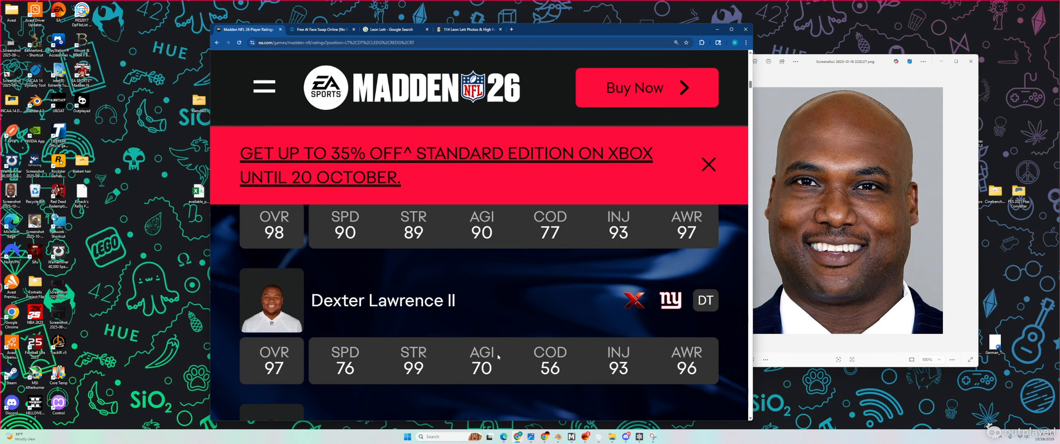
pyautogui.scroll(1, 357, 330)
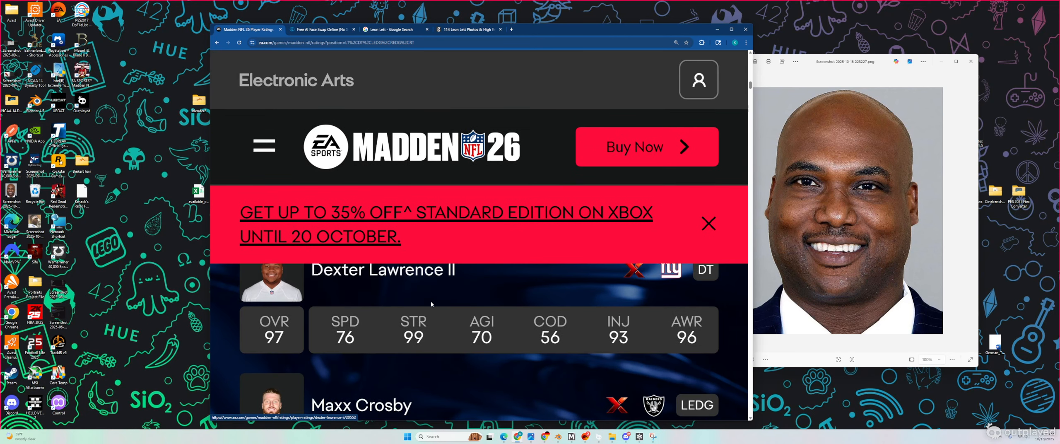
pyautogui.click(276, 313)
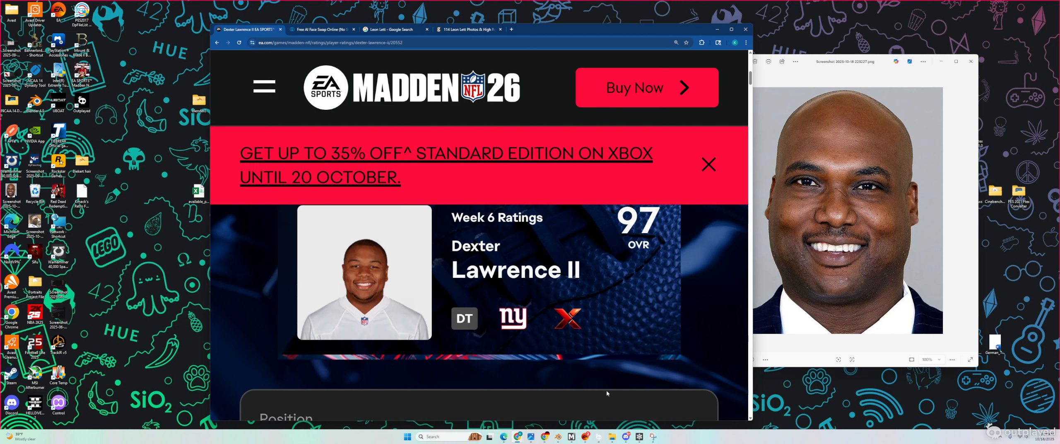
# Step: Switch to MMC Editor and expand the l folder of player assets in Data Explorer
pyautogui.moveTo(642, 438)
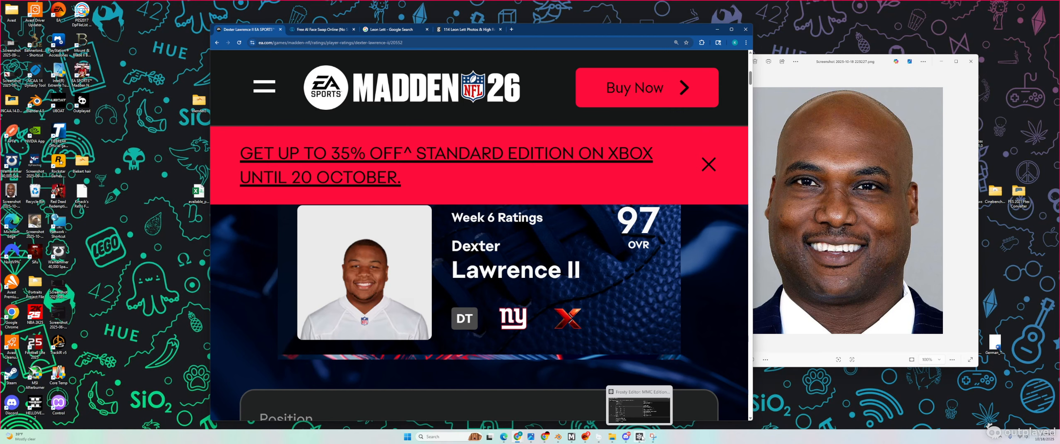
pyautogui.click(641, 438)
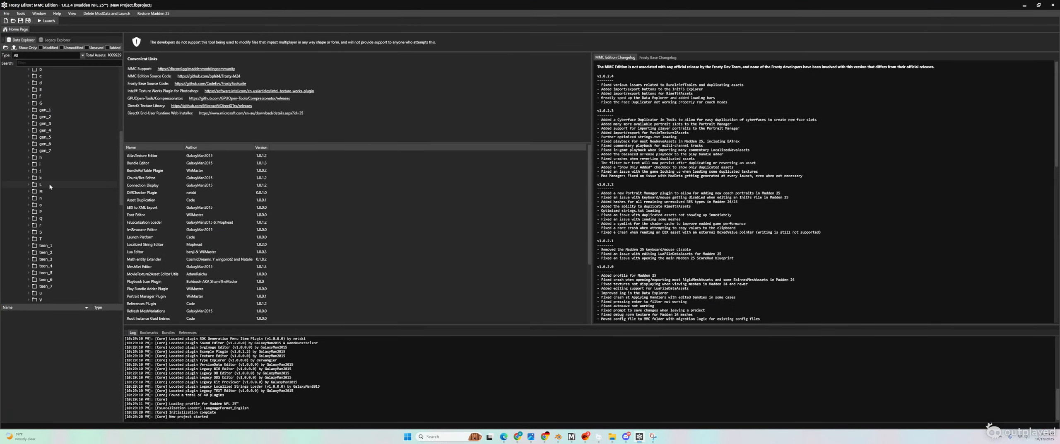
pyautogui.scroll(3, 49, 184)
pyautogui.scroll(1, 44, 240)
pyautogui.click(29, 264)
# Step: Open the player folder's 20552_color face texture and start its PNG export
pyautogui.scroll(-4, 67, 272)
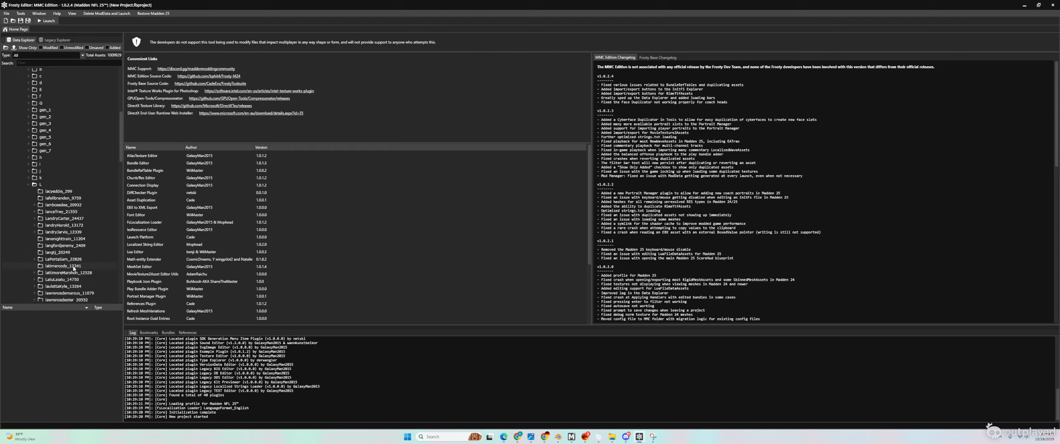
pyautogui.scroll(-2, 69, 273)
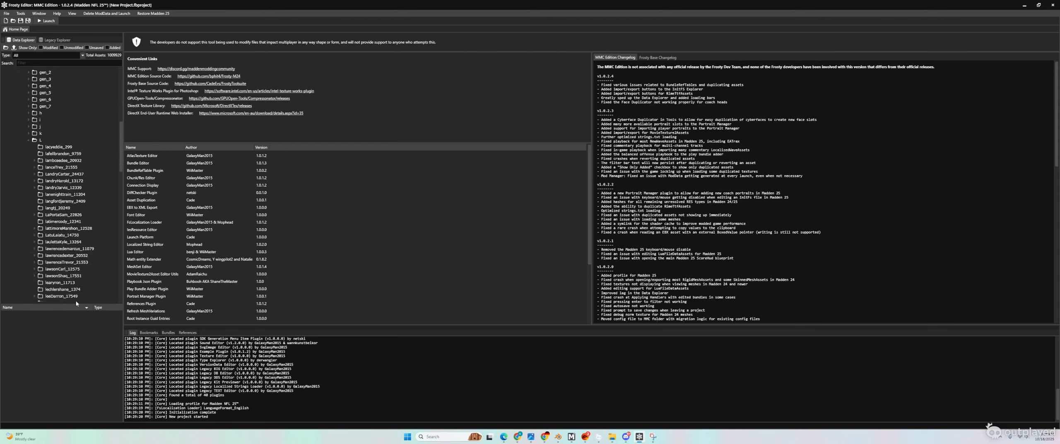
pyautogui.click(63, 256)
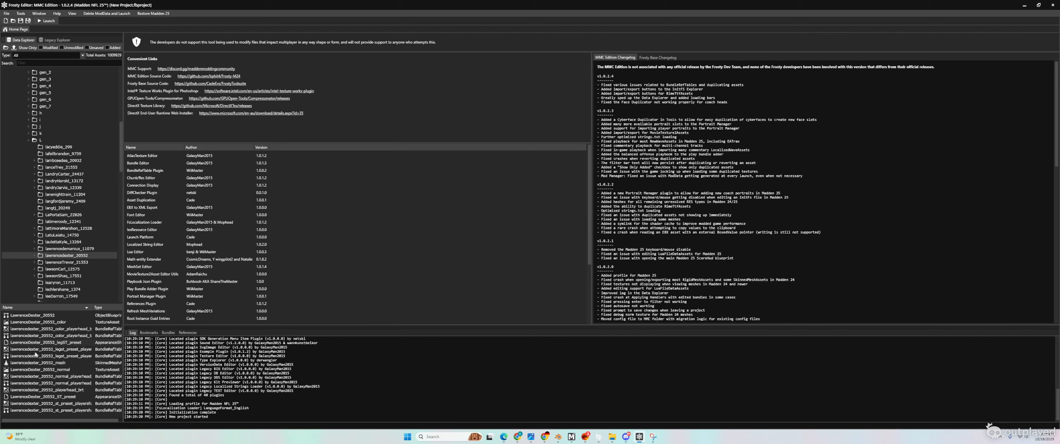
pyautogui.doubleClick(49, 322)
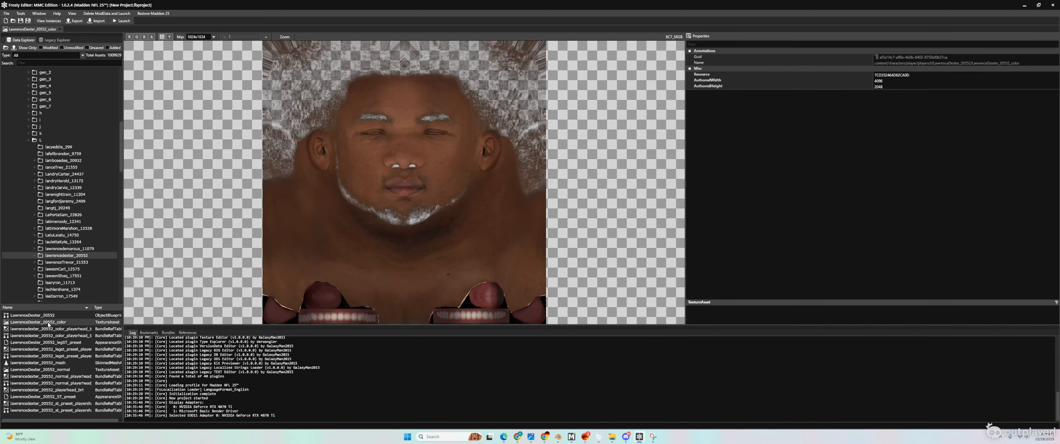
pyautogui.click(77, 21)
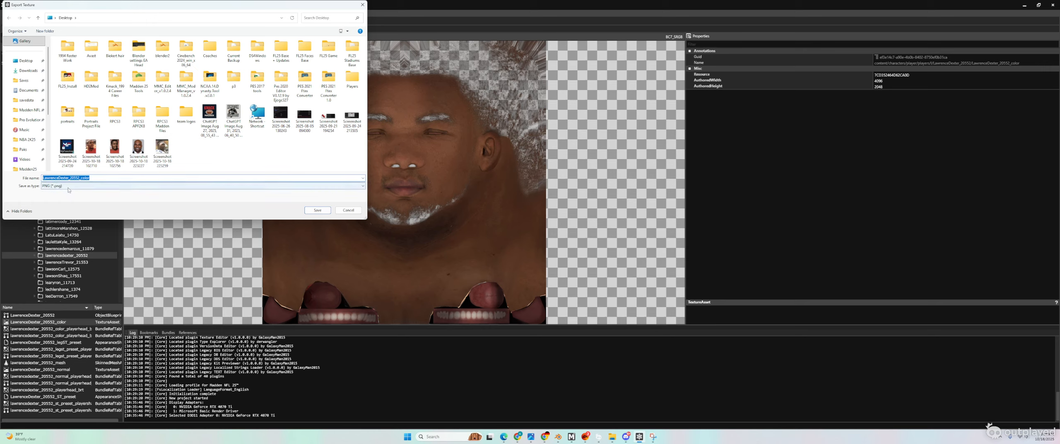
# Step: Delete two old screenshot files from the export save folder
pyautogui.click(196, 153)
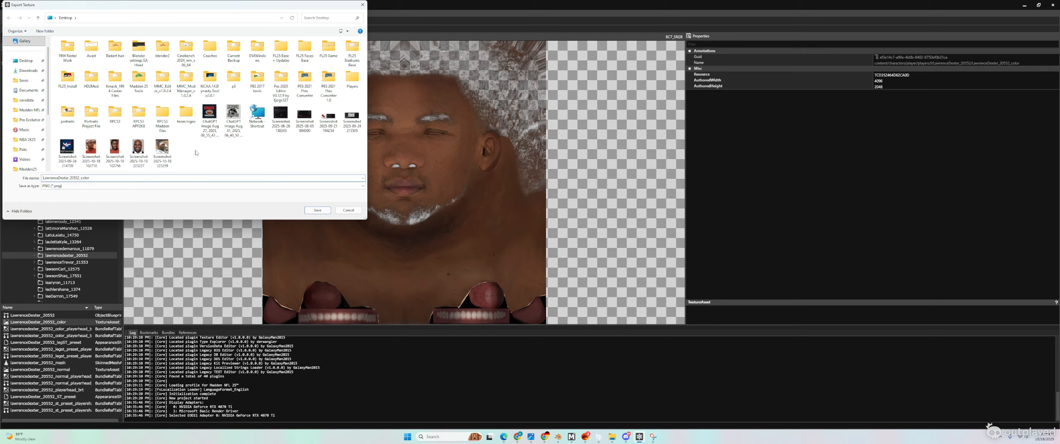
pyautogui.click(115, 150)
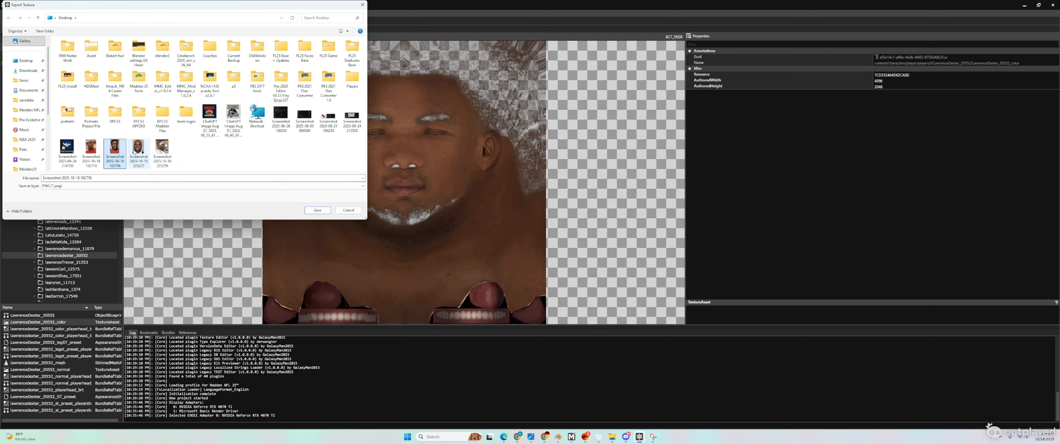
pyautogui.click(92, 147)
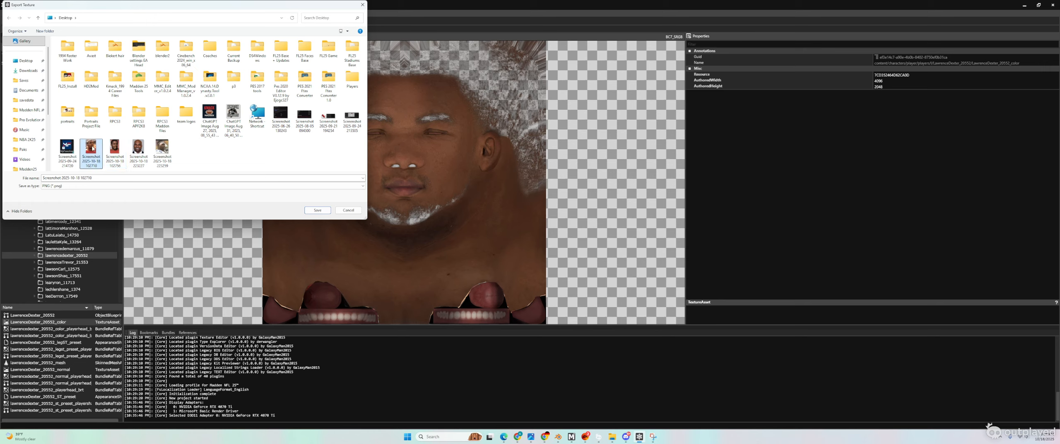
pyautogui.rightClick(91, 147)
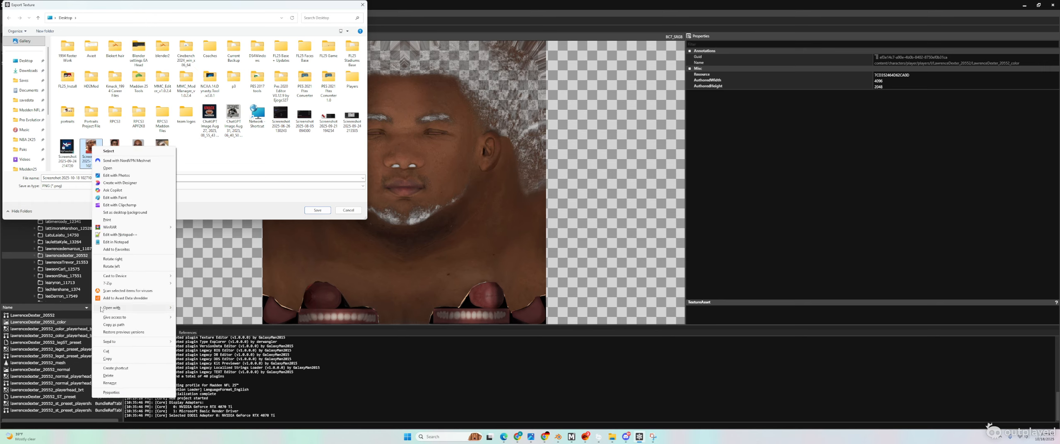
pyautogui.click(109, 376)
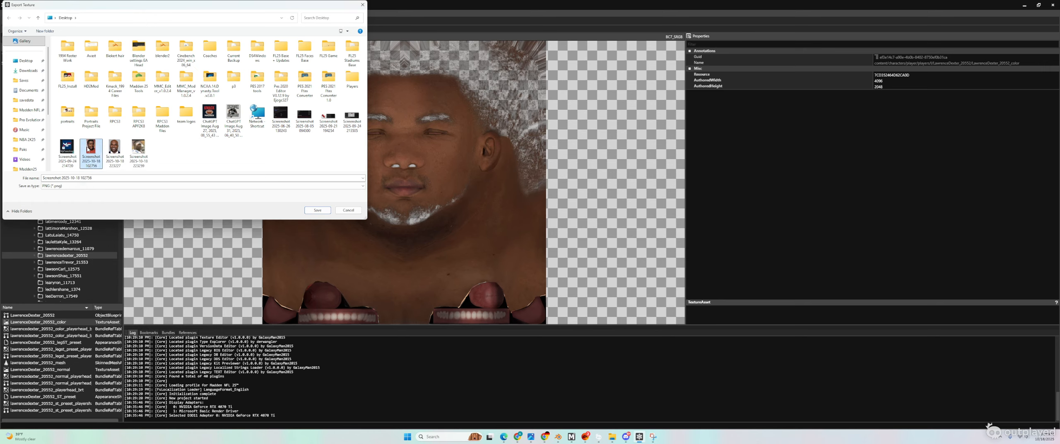
pyautogui.rightClick(87, 148)
pyautogui.click(118, 377)
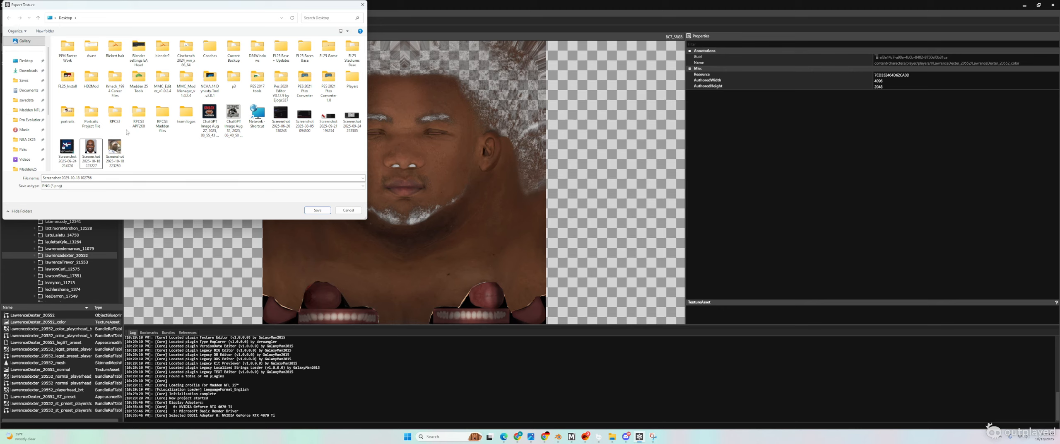
pyautogui.click(322, 209)
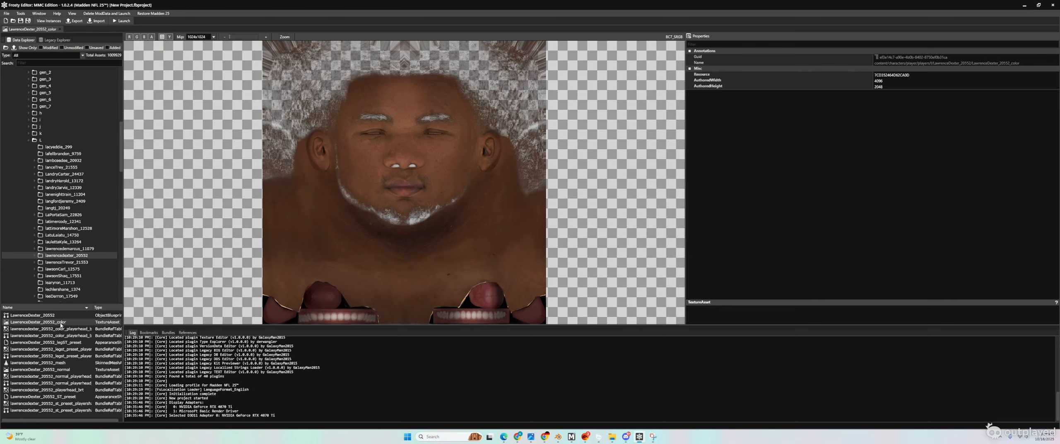
pyautogui.click(75, 22)
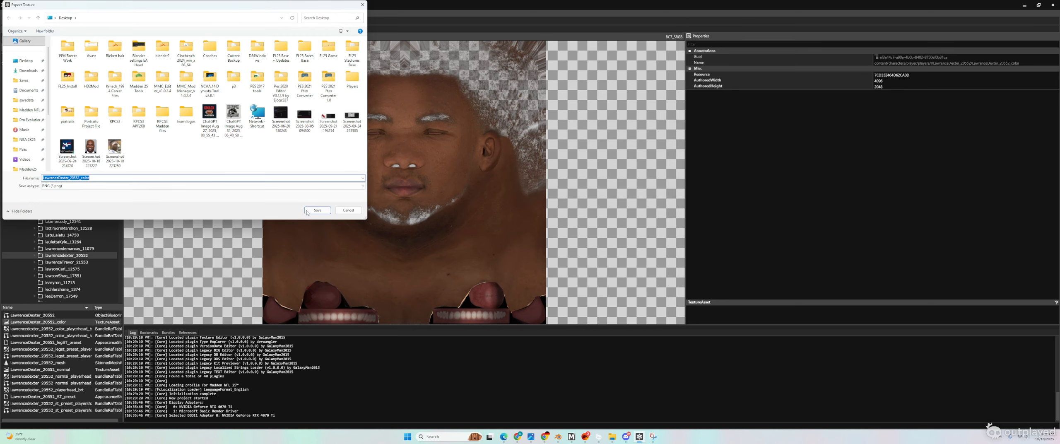
pyautogui.click(317, 210)
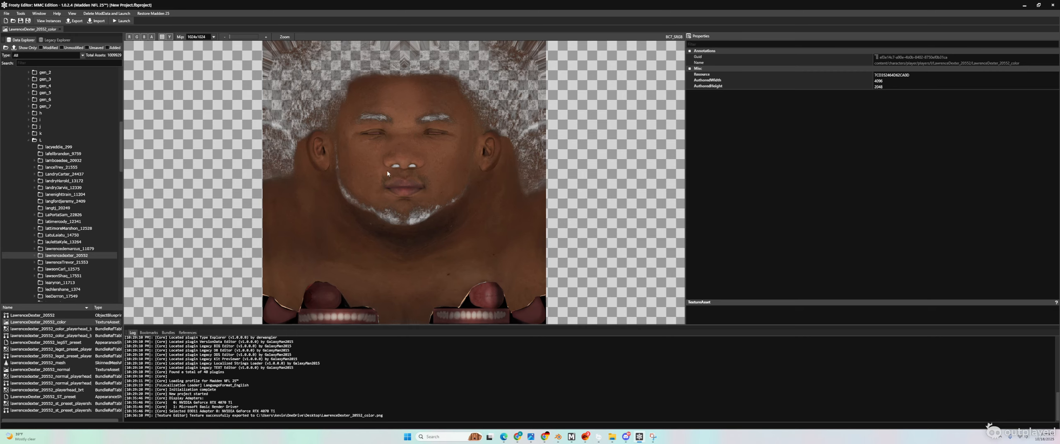
# Step: Open lawrencedexter_20552_mesh and clear its ComputeGraph assignment to null
pyautogui.click(56, 363)
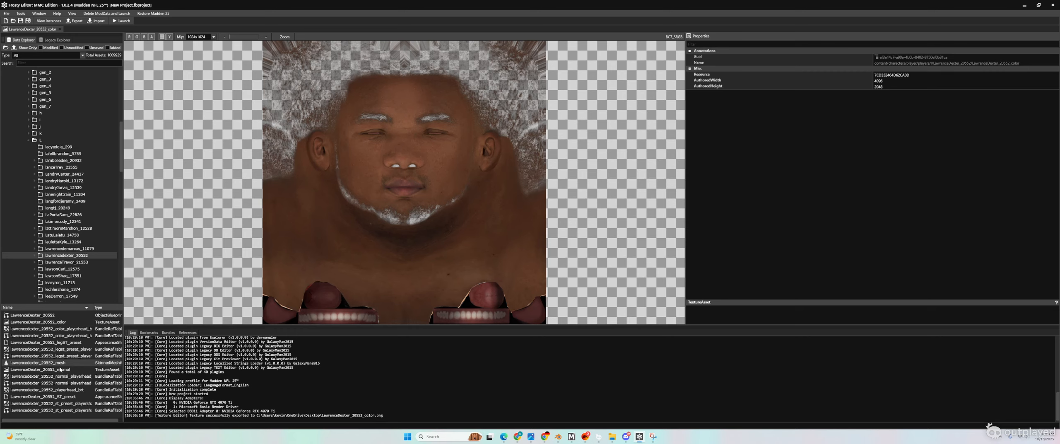
pyautogui.doubleClick(54, 363)
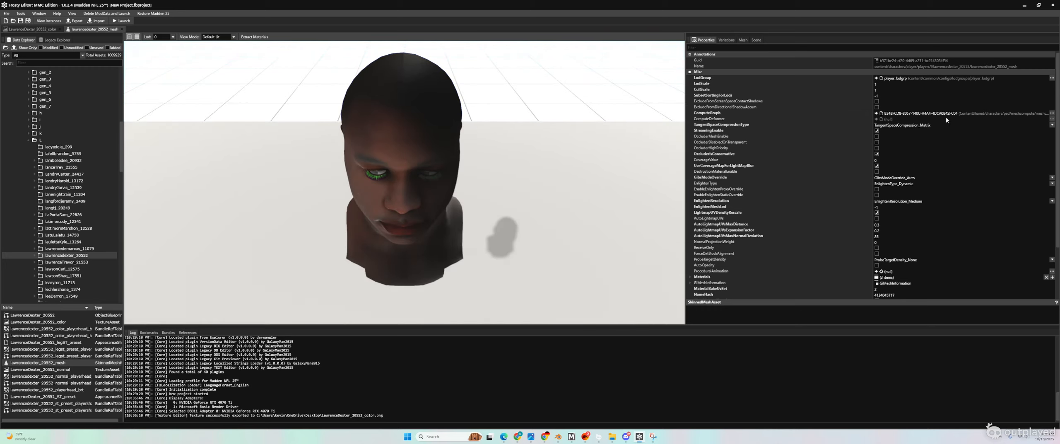
pyautogui.click(1053, 113)
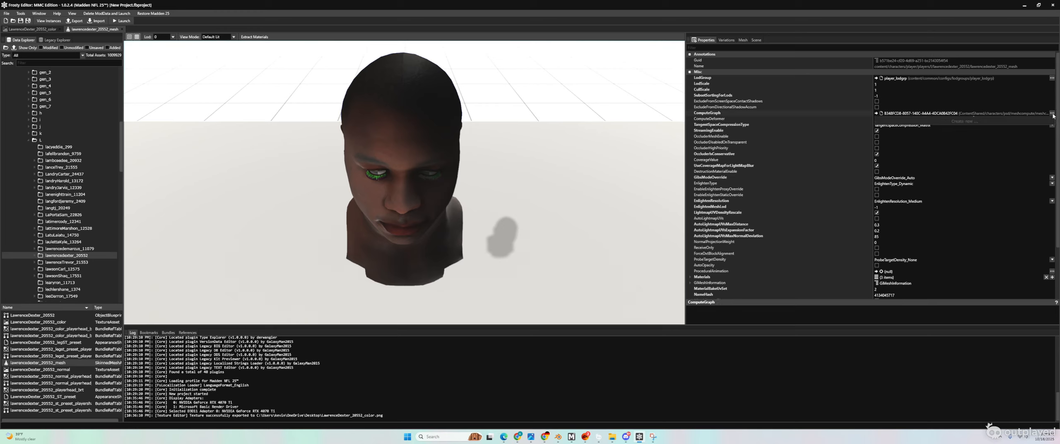
pyautogui.click(976, 120)
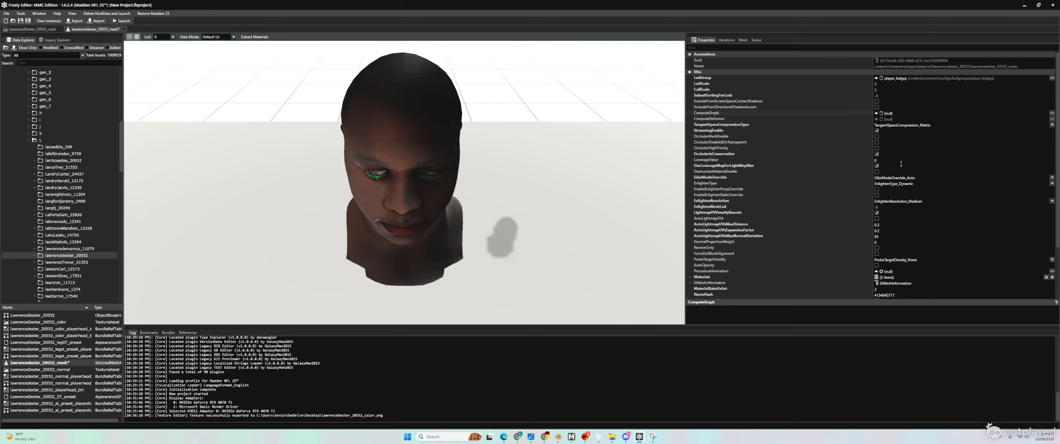
# Step: Export the head mesh as an FBX to the Desktop, then minimise the editor
pyautogui.click(76, 21)
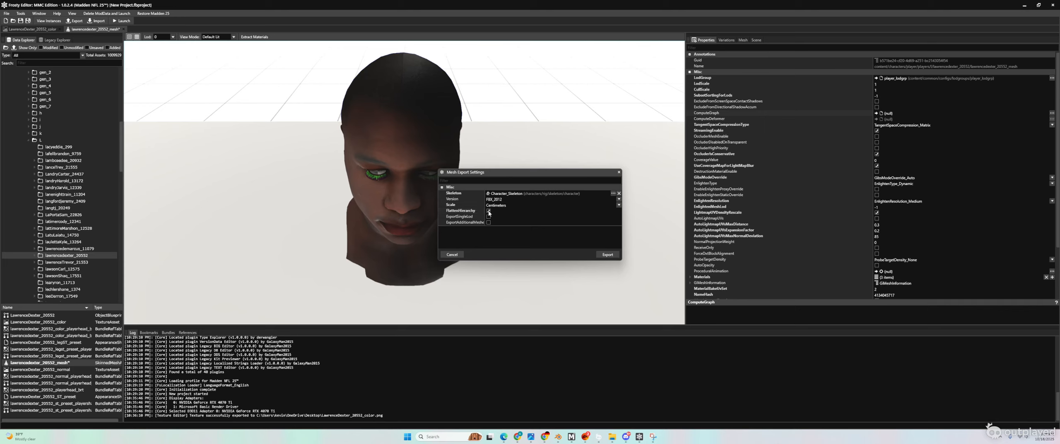
pyautogui.click(607, 254)
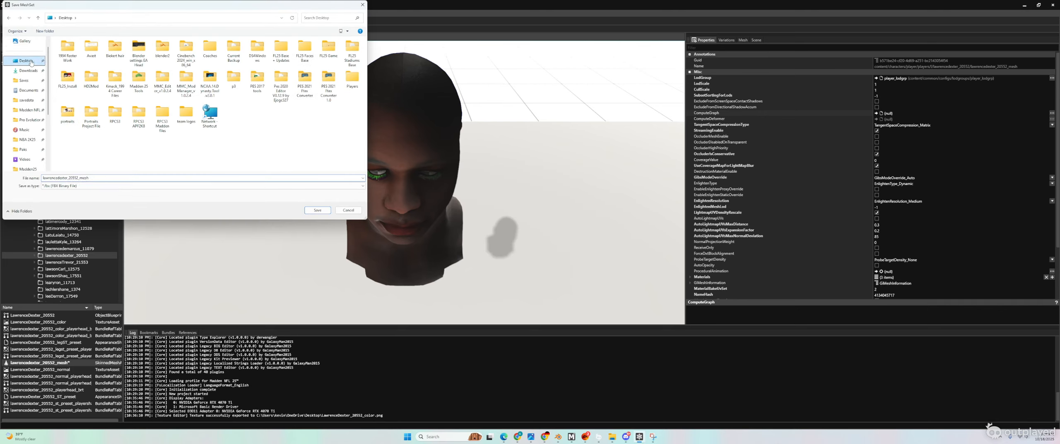
pyautogui.click(317, 209)
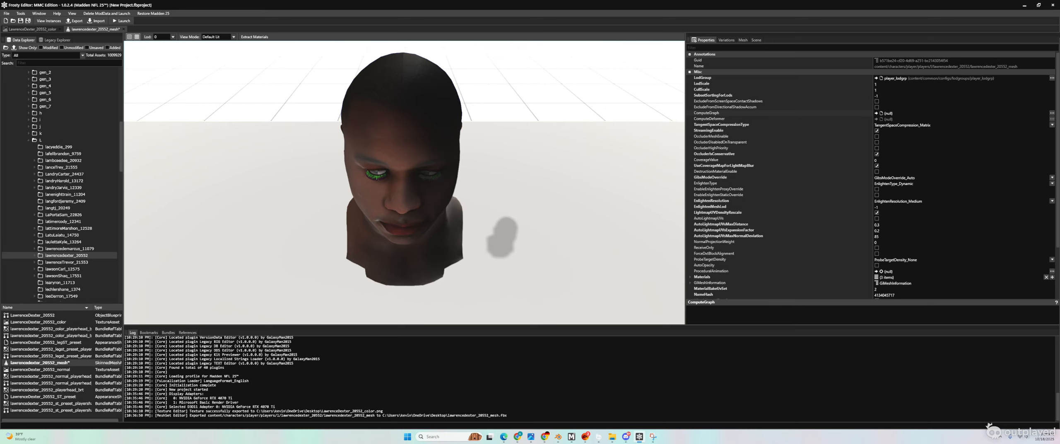
pyautogui.click(1024, 5)
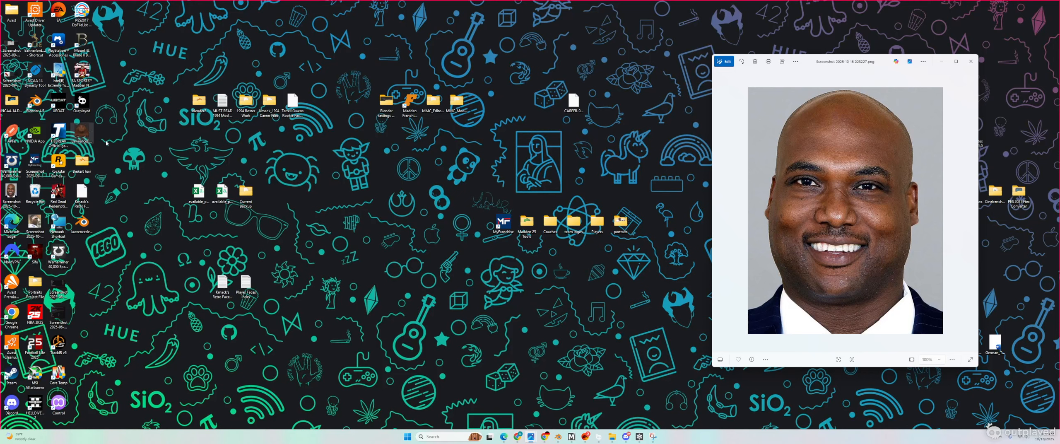
# Step: Drag the LawrenceDexter_20552_color texture and two screenshots together in the desktop's middle
pyautogui.moveTo(82, 133); pyautogui.dragTo(294, 257)
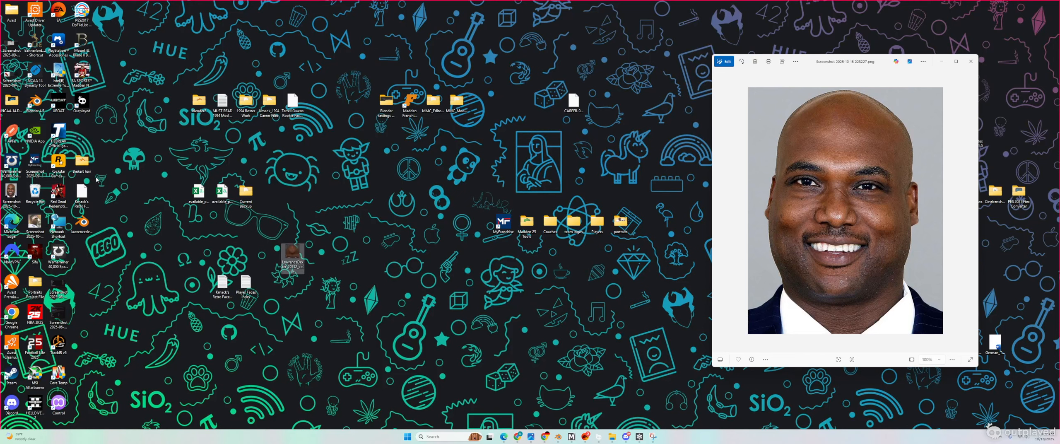
pyautogui.moveTo(12, 191); pyautogui.dragTo(316, 257)
pyautogui.moveTo(35, 224); pyautogui.dragTo(339, 257)
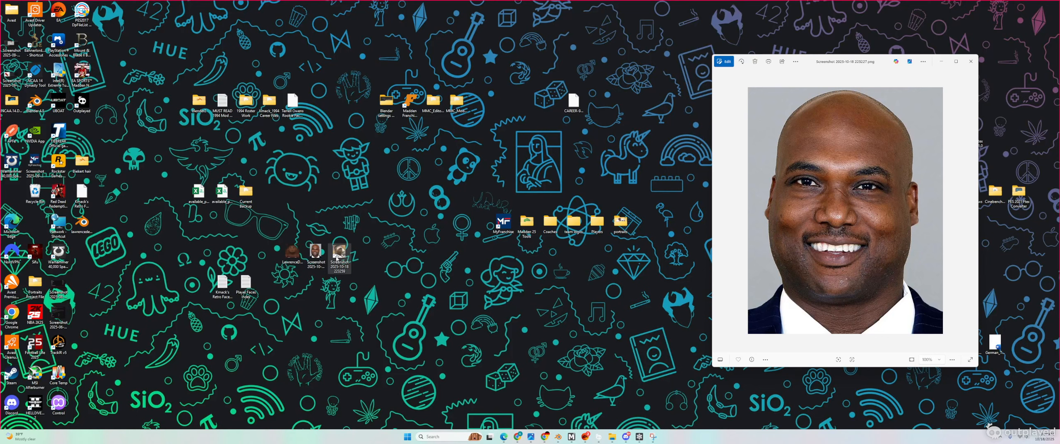
# Step: Preview the screenshot and face texture in Photos, place the Blender file alongside, and open blender2
pyautogui.doubleClick(338, 258)
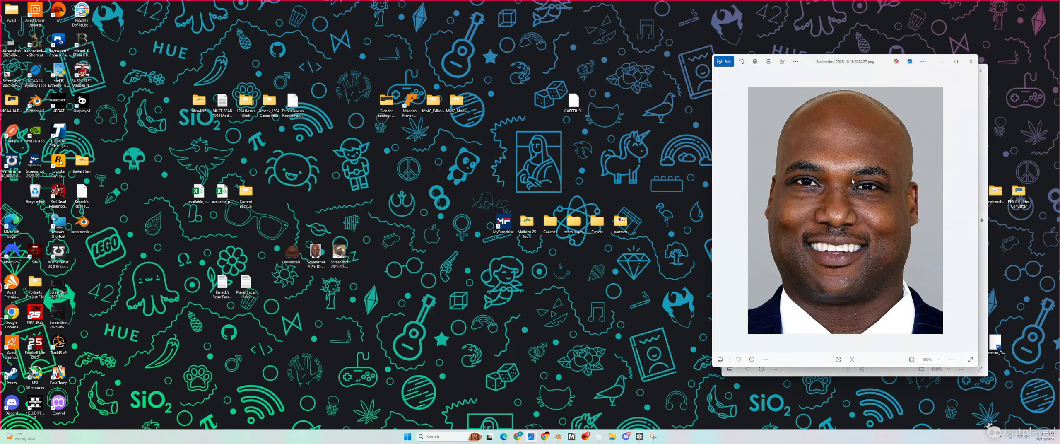
pyautogui.doubleClick(292, 252)
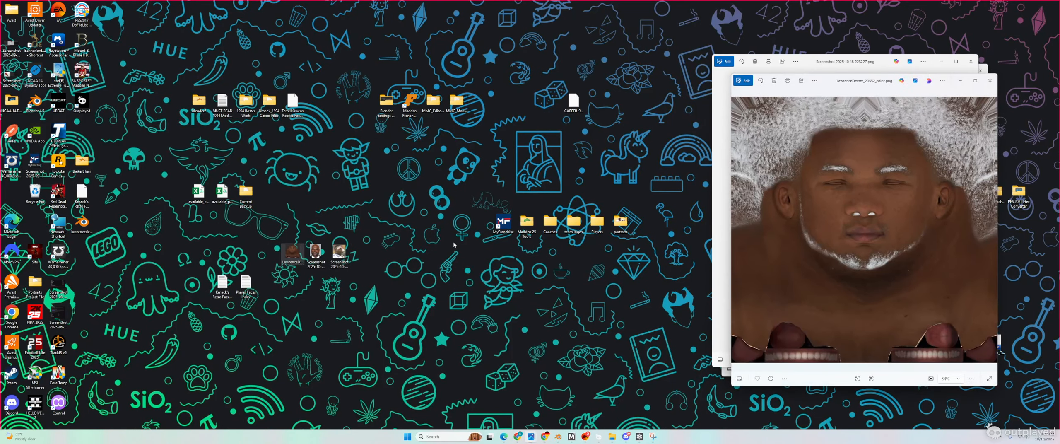
pyautogui.click(990, 80)
pyautogui.moveTo(82, 223); pyautogui.dragTo(365, 265)
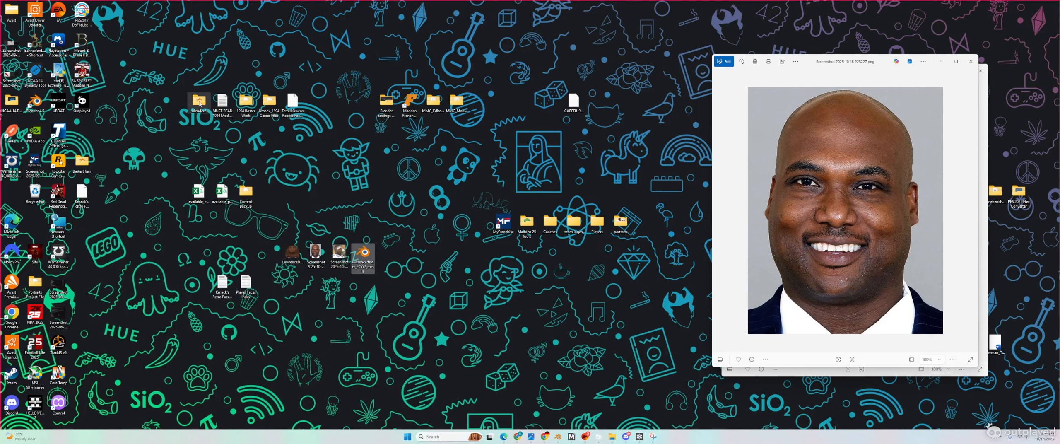
pyautogui.doubleClick(200, 103)
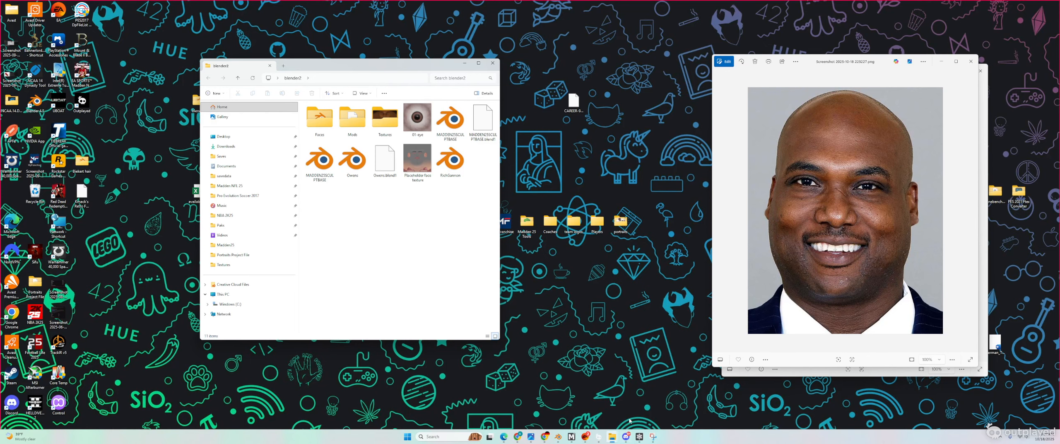
# Step: In Discord, open and scroll through the NYG 4 LIFE thread in the Madden Modding Community server
pyautogui.click(626, 436)
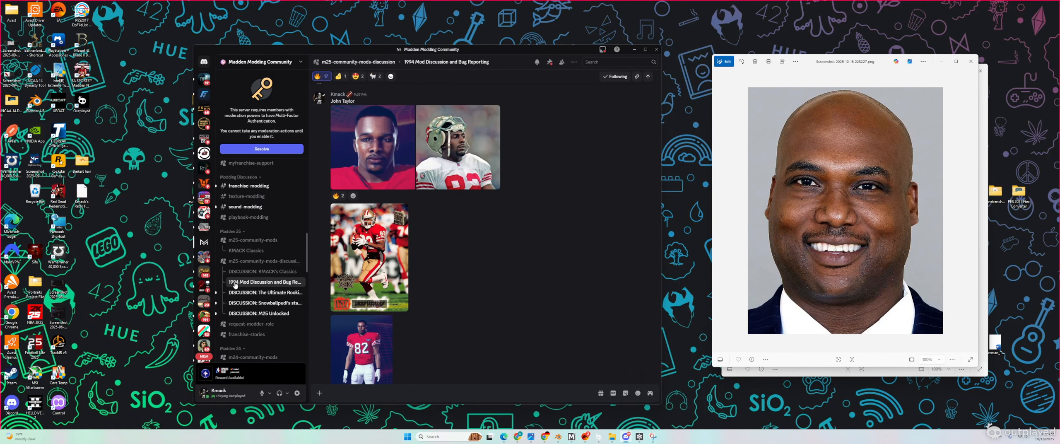
pyautogui.scroll(10, 256, 301)
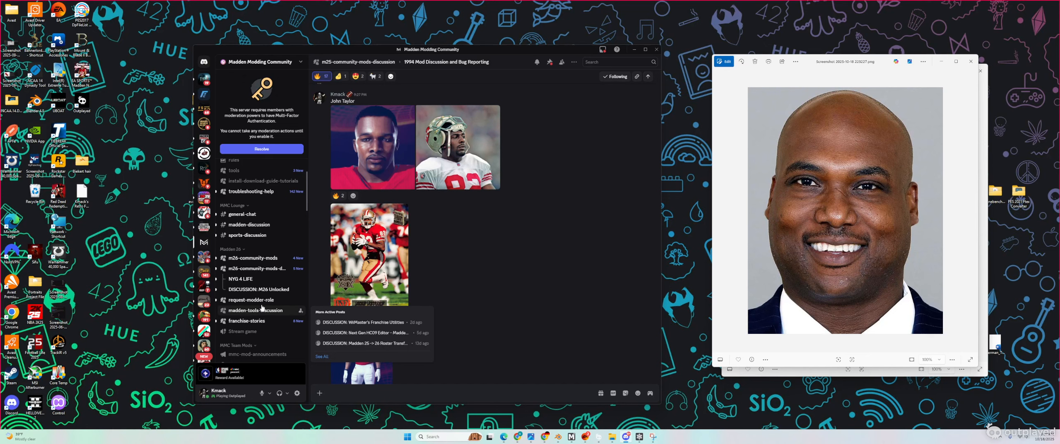
pyautogui.scroll(2, 250, 282)
pyautogui.click(248, 278)
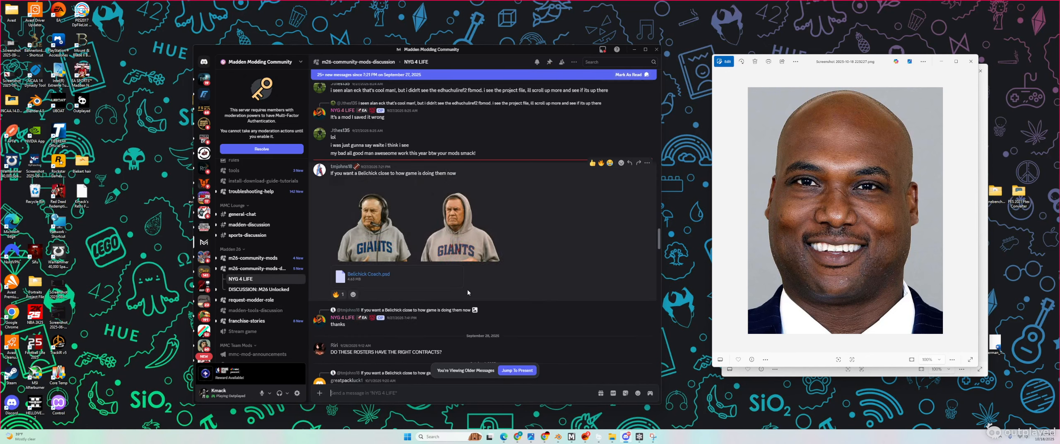
pyautogui.scroll(-4, 476, 297)
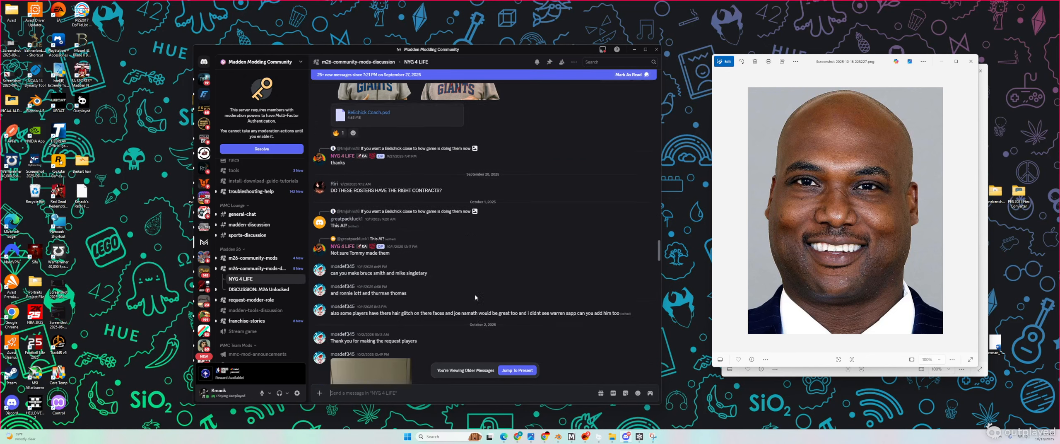
pyautogui.scroll(-1, 476, 297)
pyautogui.scroll(1, 475, 297)
pyautogui.scroll(-5, 476, 297)
pyautogui.scroll(6, 475, 297)
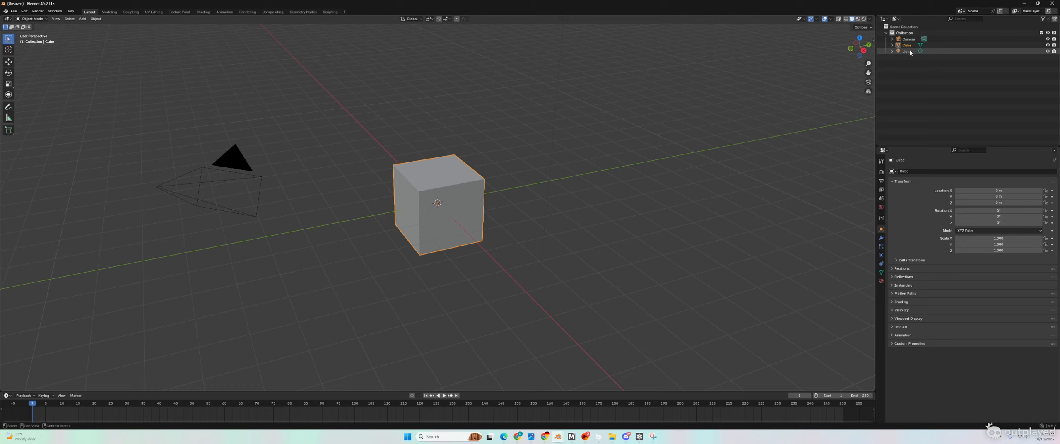
# Step: Delete the default Camera, Cube and Light from the scene via the Outliner
pyautogui.click(907, 51)
pyautogui.keyDown('ctrl'); pyautogui.click(910, 44); pyautogui.keyUp('ctrl')
pyautogui.keyDown('ctrl'); pyautogui.click(909, 39); pyautogui.keyUp('ctrl')
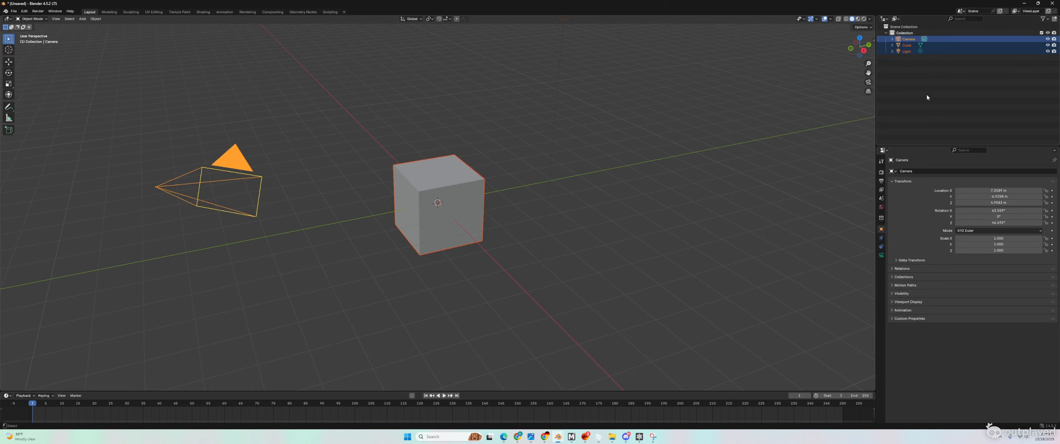
pyautogui.rightClick(904, 43)
pyautogui.click(878, 54)
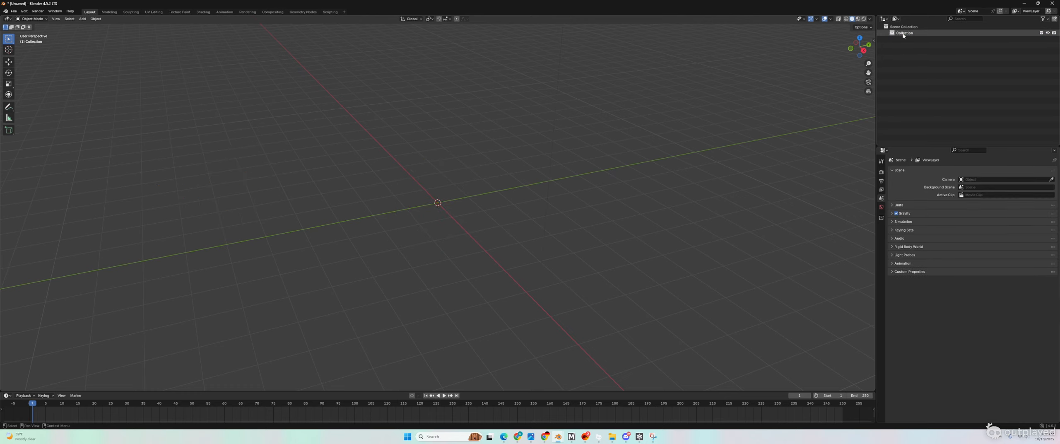
pyautogui.click(14, 11)
pyautogui.moveTo(25, 98)
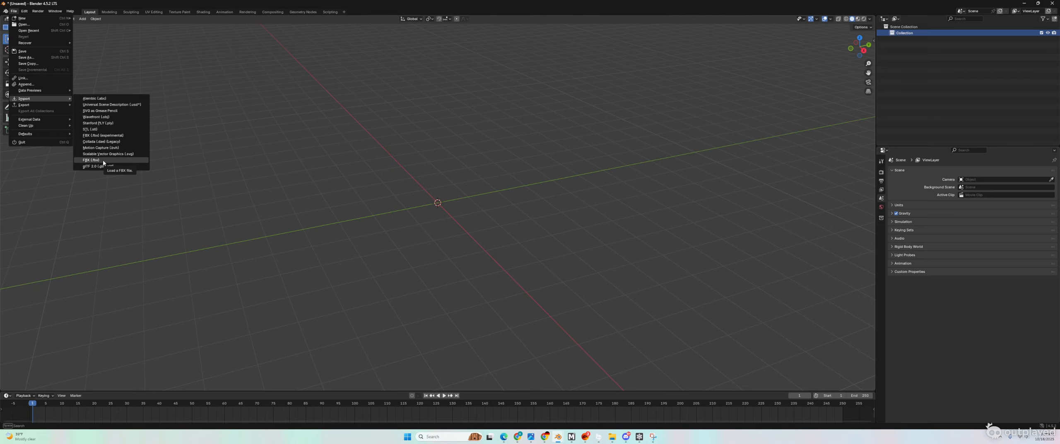
pyautogui.click(103, 161)
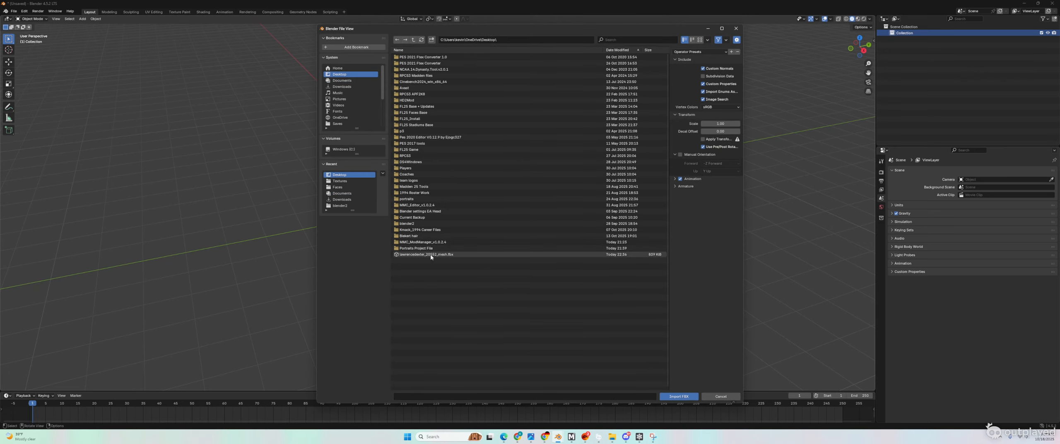
pyautogui.doubleClick(419, 255)
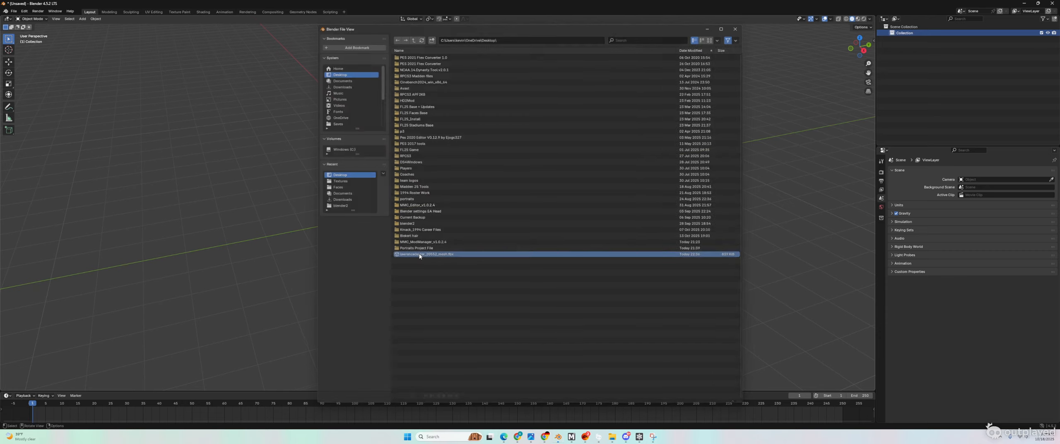
pyautogui.scroll(16, 429, 187)
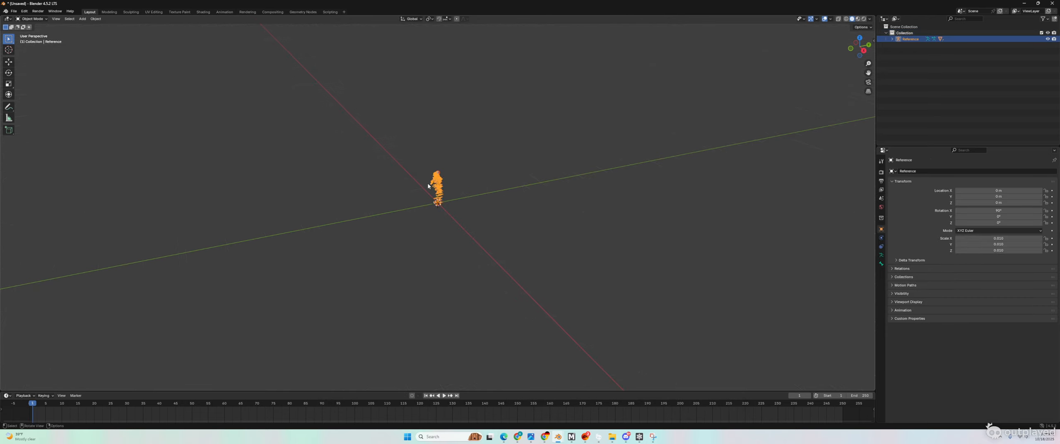
pyautogui.scroll(-3, 428, 187)
pyautogui.moveTo(429, 186); pyautogui.dragTo(456, 190, button='middle')
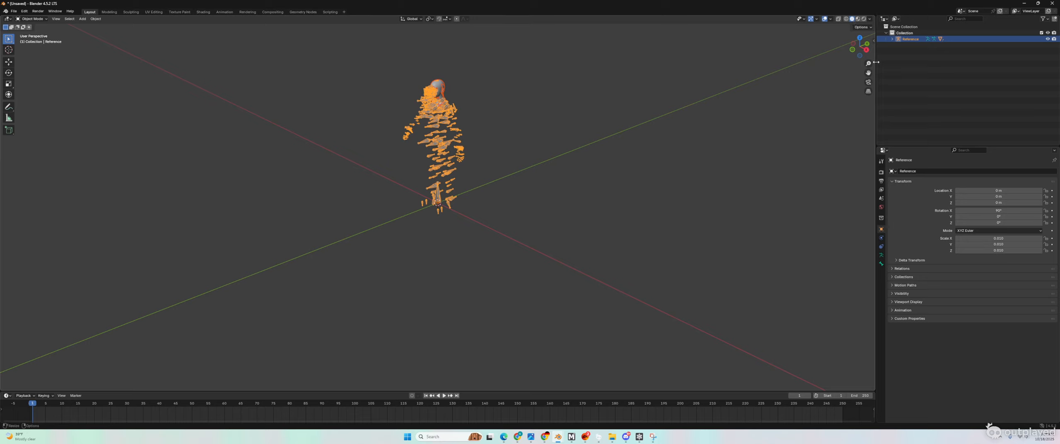
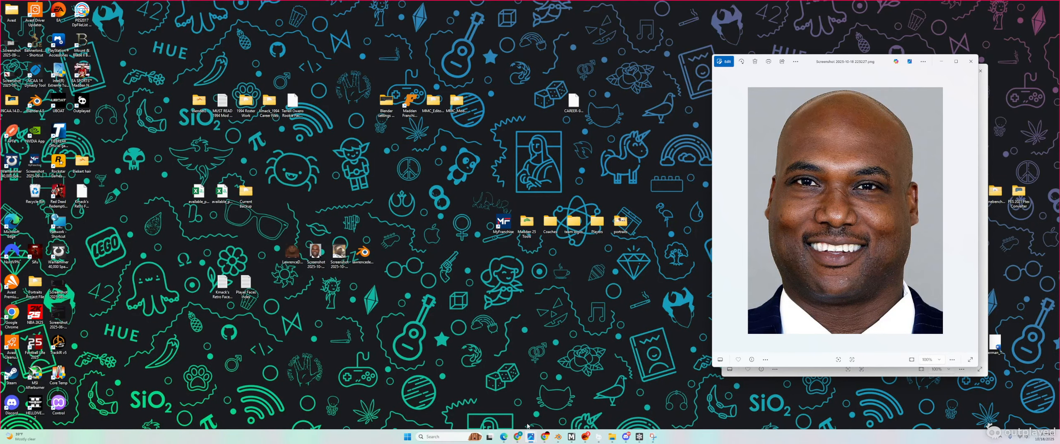
# Step: Move the browser to the screen's right side showing the Free AI Face Swap page
pyautogui.moveTo(521, 438)
pyautogui.click(511, 420)
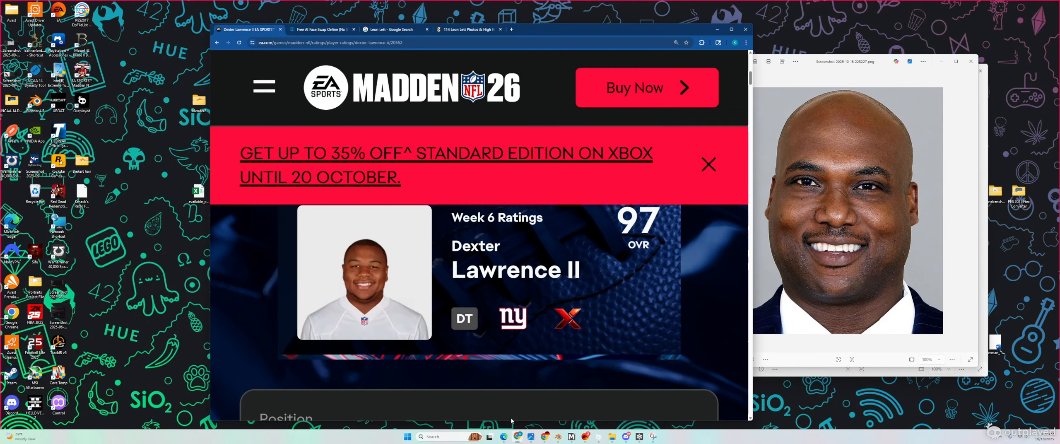
pyautogui.moveTo(561, 34); pyautogui.dragTo(820, 29)
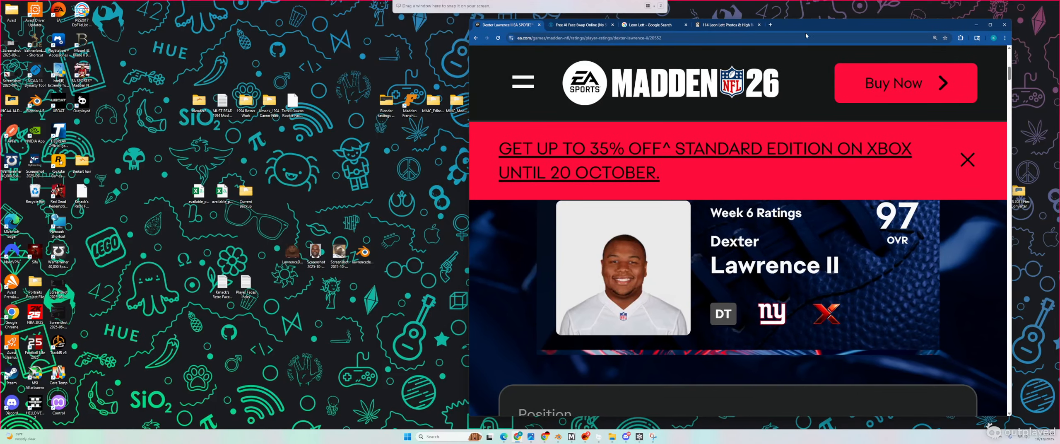
pyautogui.click(567, 27)
pyautogui.scroll(2, 592, 211)
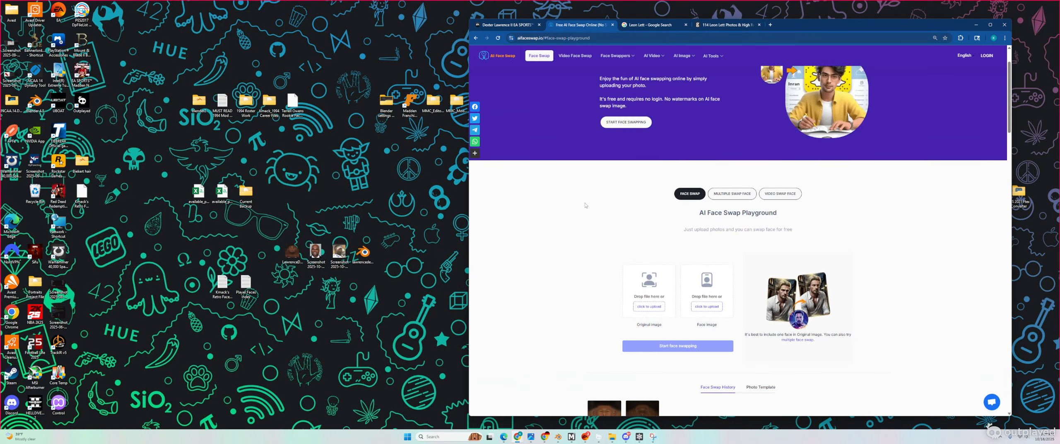
pyautogui.scroll(-2, 571, 229)
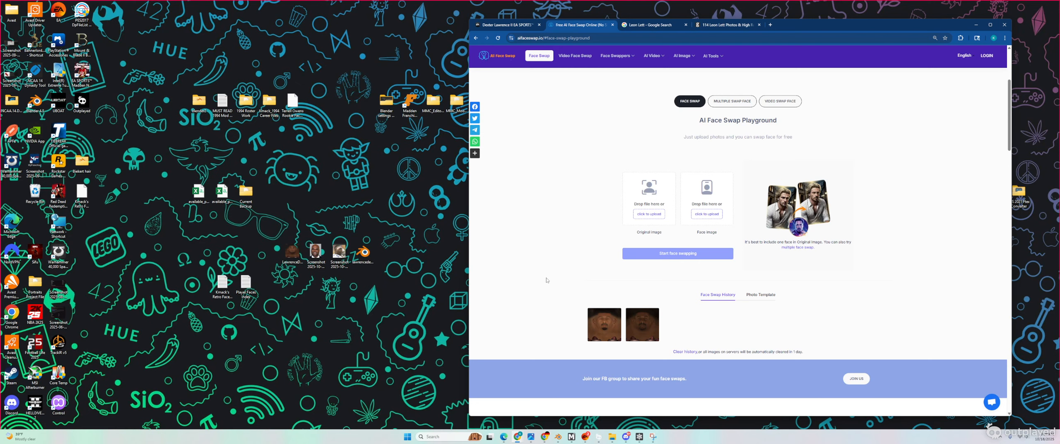
# Step: Preview the face texture and the reference headshot screenshot in Photos, then close both
pyautogui.doubleClick(293, 251)
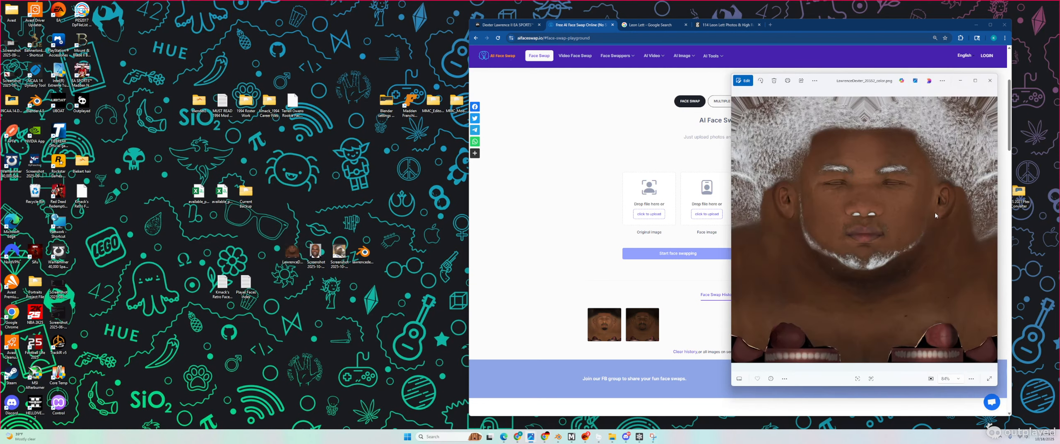
pyautogui.doubleClick(316, 252)
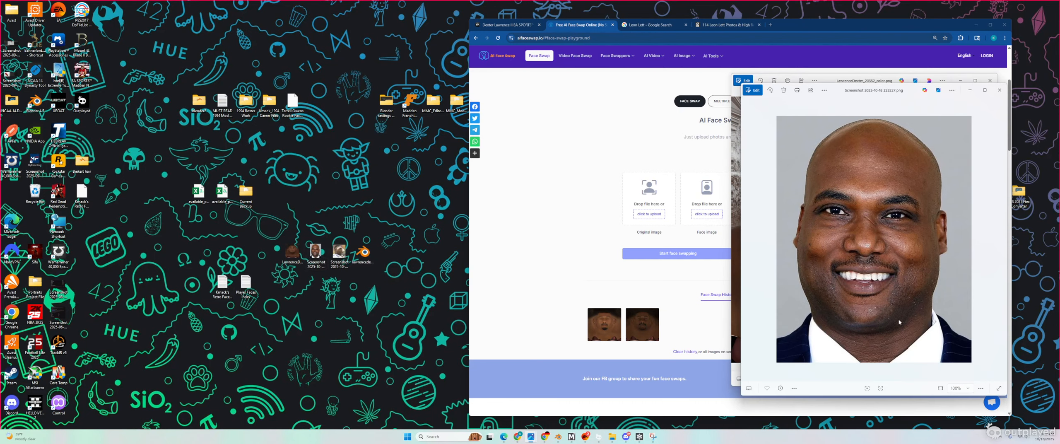
pyautogui.click(999, 91)
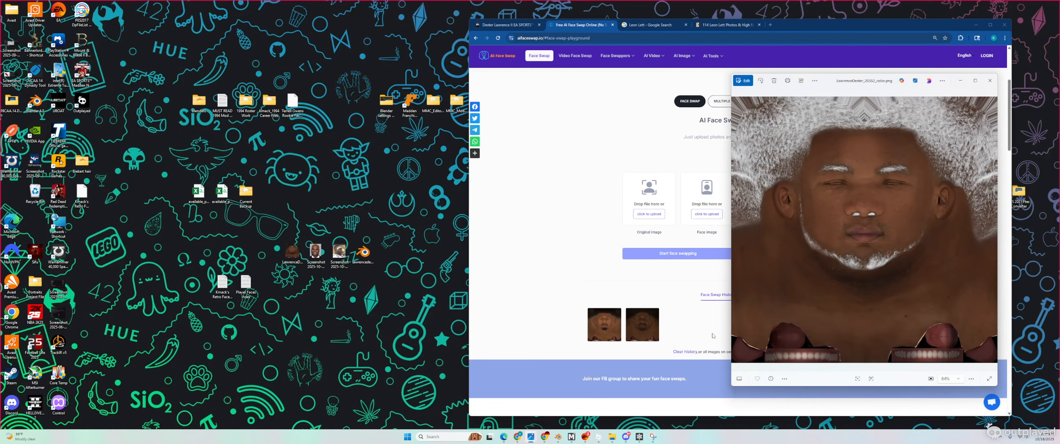
pyautogui.click(990, 81)
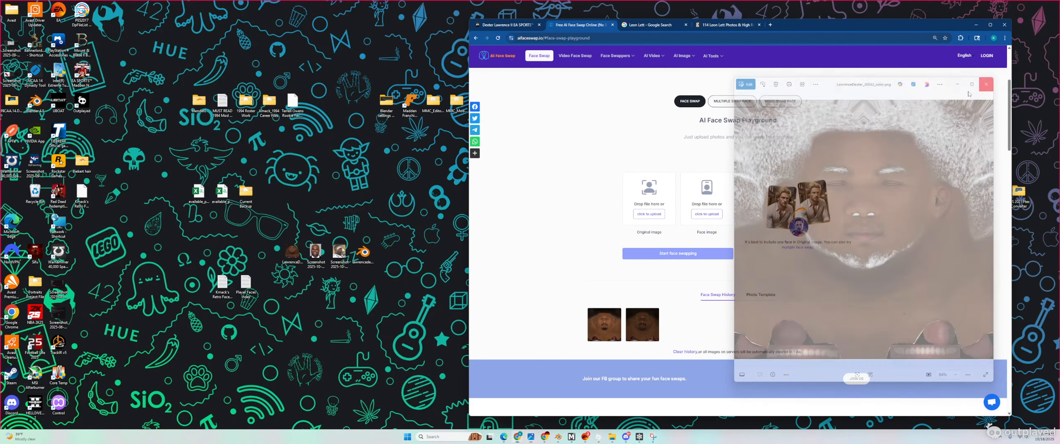
pyautogui.click(291, 254)
pyautogui.rightClick(291, 254)
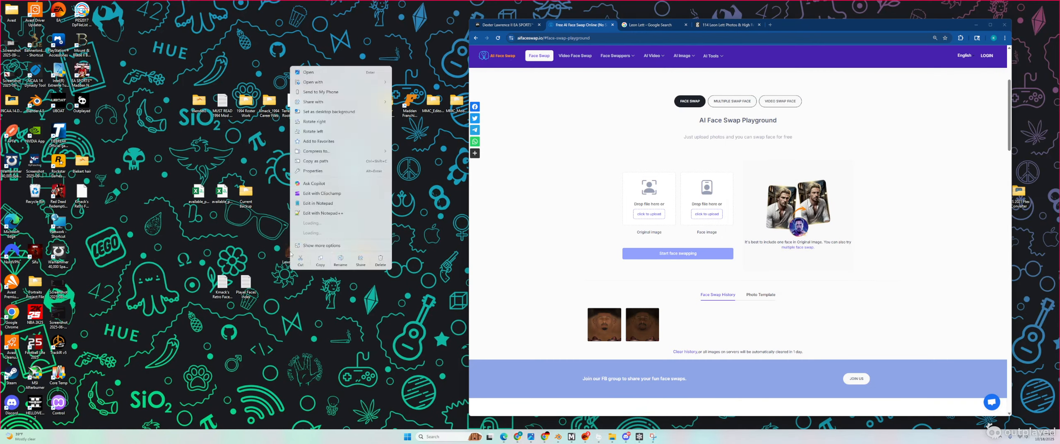
pyautogui.moveTo(336, 74)
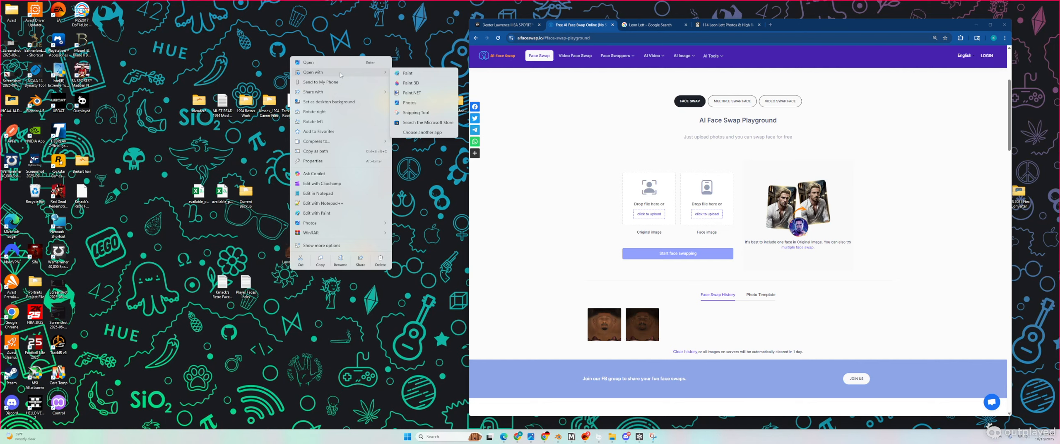
pyautogui.click(410, 94)
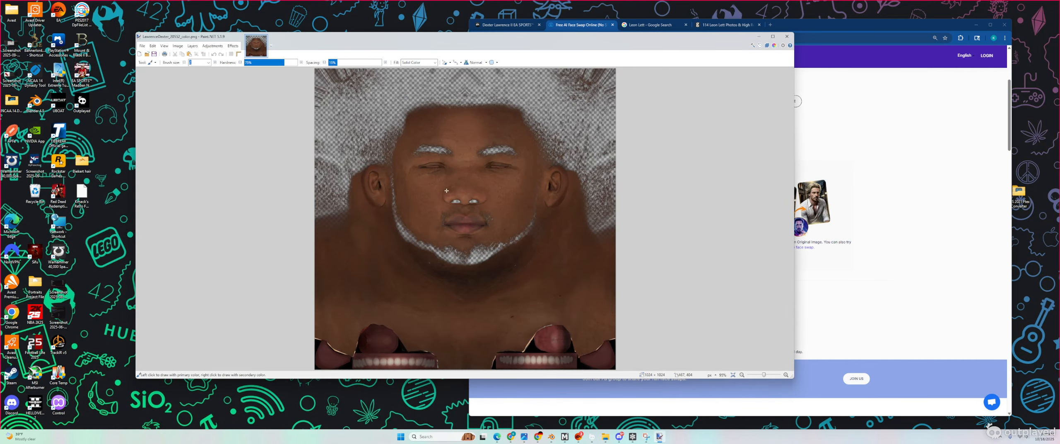
pyautogui.keyDown('ctrl'); pyautogui.scroll(3, 439, 261); pyautogui.keyUp('ctrl')
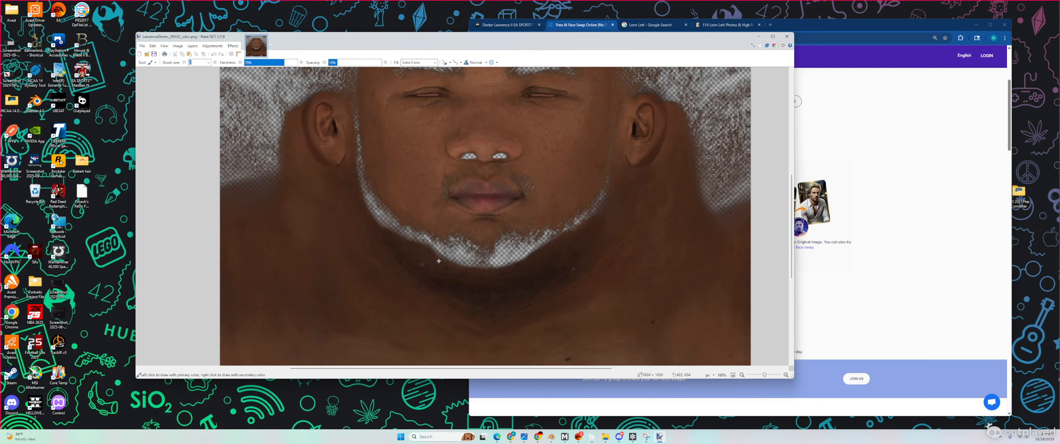
pyautogui.scroll(1, 482, 270)
pyautogui.keyDown('ctrl'); pyautogui.scroll(1, 434, 291); pyautogui.keyUp('ctrl')
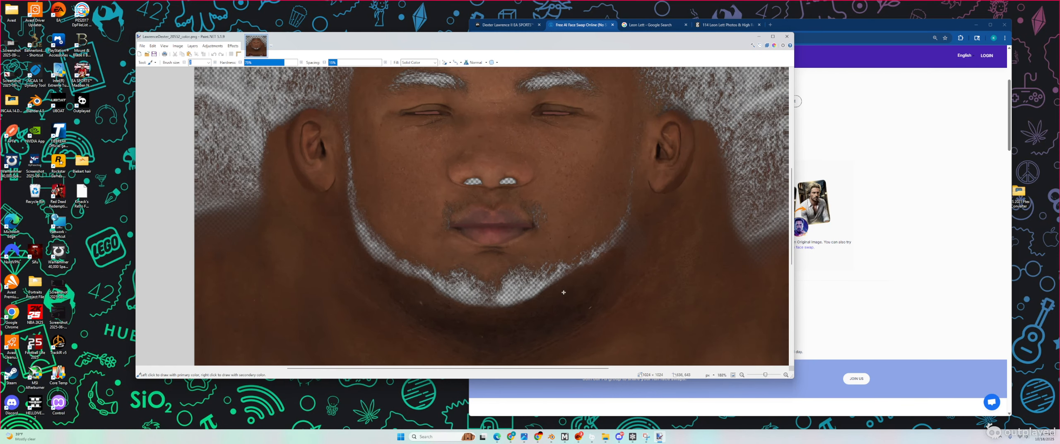
pyautogui.scroll(1, 497, 309)
pyautogui.click(497, 308)
pyautogui.scroll(-1, 498, 308)
pyautogui.click(153, 63)
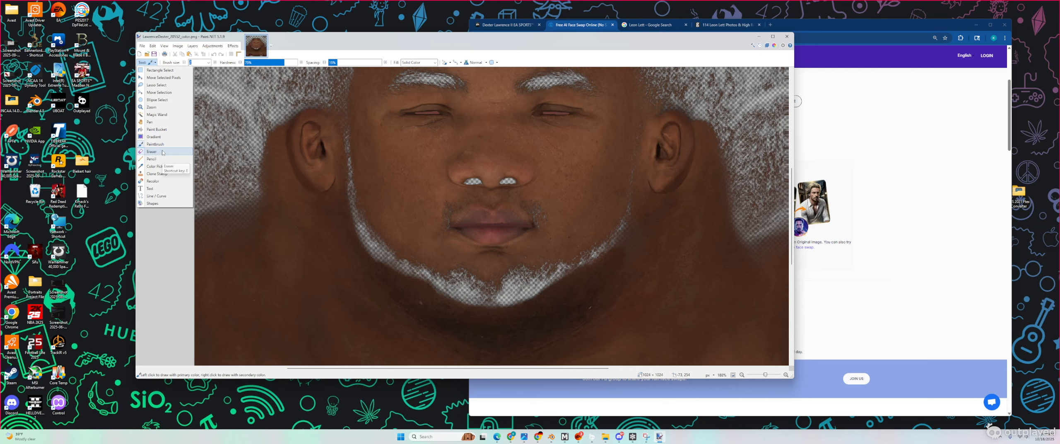
# Step: Switch to the Clone Stamp tool with a brush size of 65
pyautogui.click(160, 174)
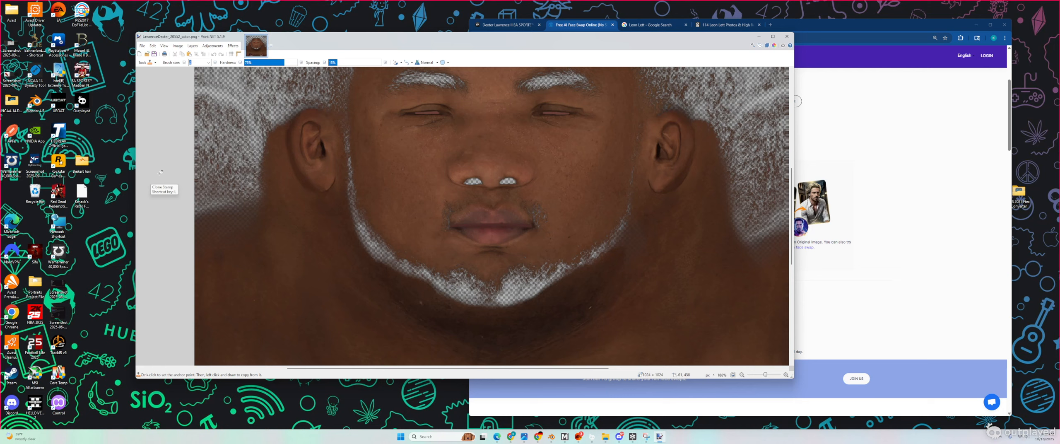
pyautogui.click(208, 62)
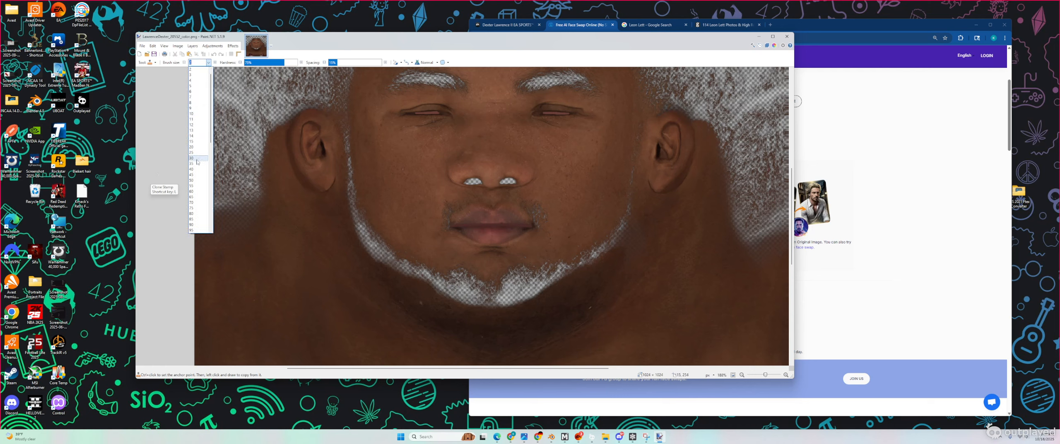
pyautogui.click(195, 198)
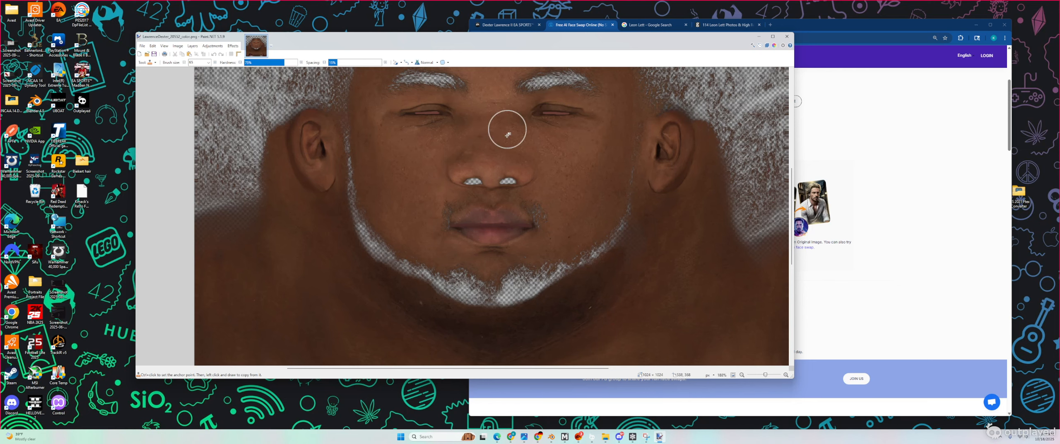
pyautogui.scroll(2, 433, 184)
pyautogui.scroll(-2, 410, 176)
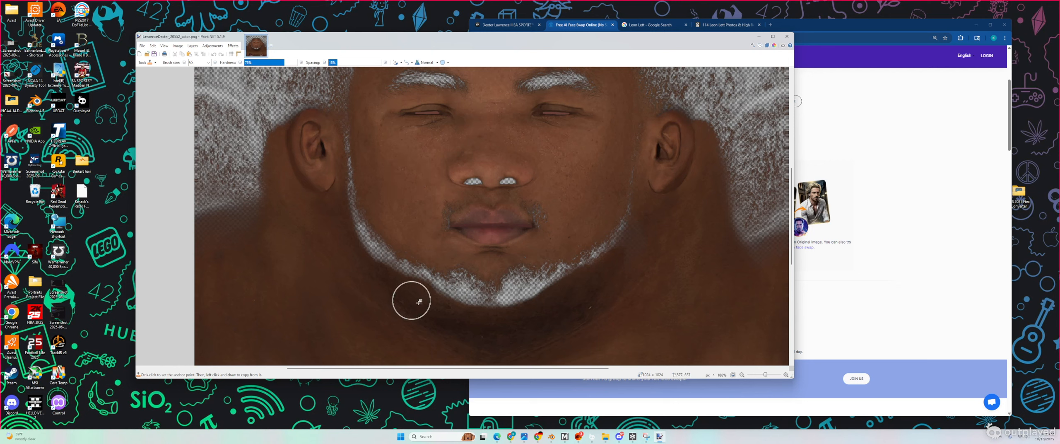
# Step: Clone left-cheek skin over the white sideburn strand, undoing the last jawline strokes
pyautogui.keyDown('ctrl'); pyautogui.click(394, 160); pyautogui.keyUp('ctrl')
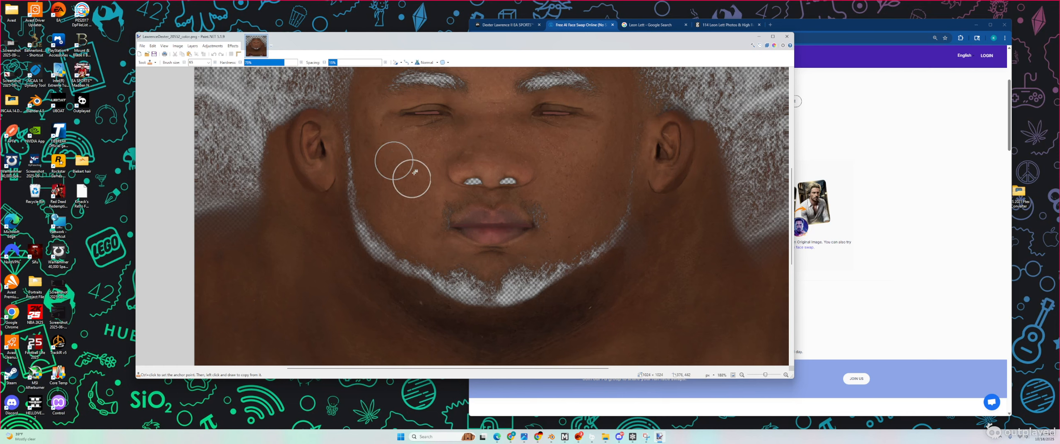
pyautogui.keyDown('ctrl'); pyautogui.click(374, 159); pyautogui.keyUp('ctrl')
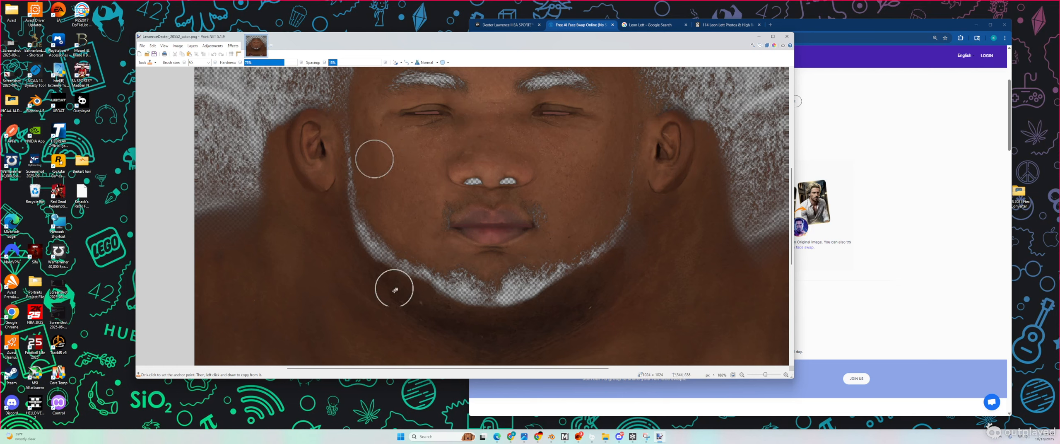
pyautogui.click(356, 129)
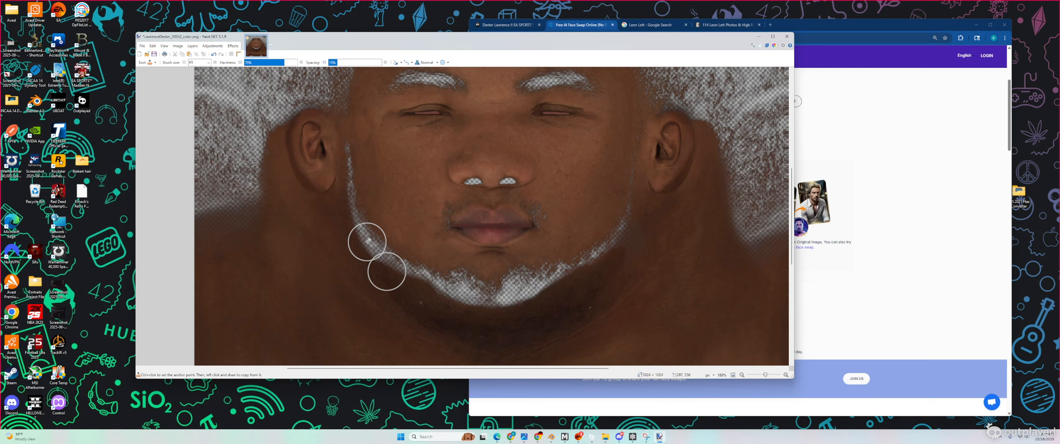
pyautogui.click(355, 147)
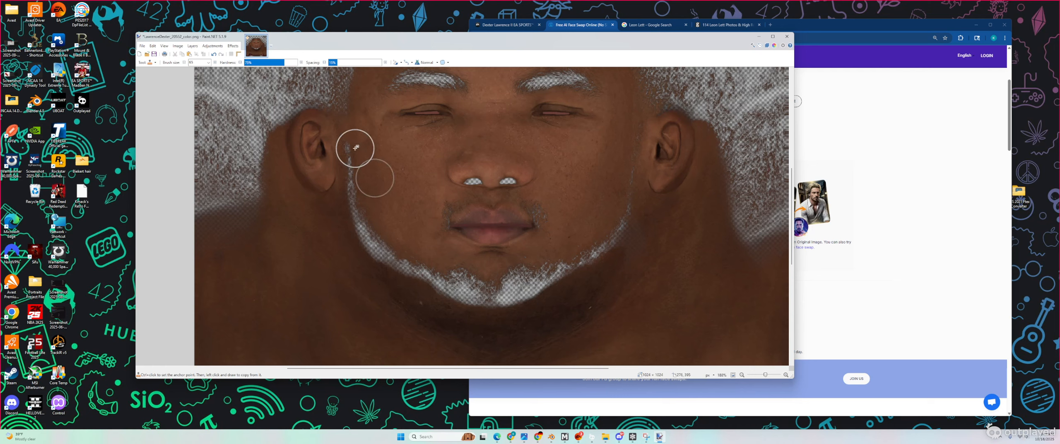
pyautogui.click(356, 172)
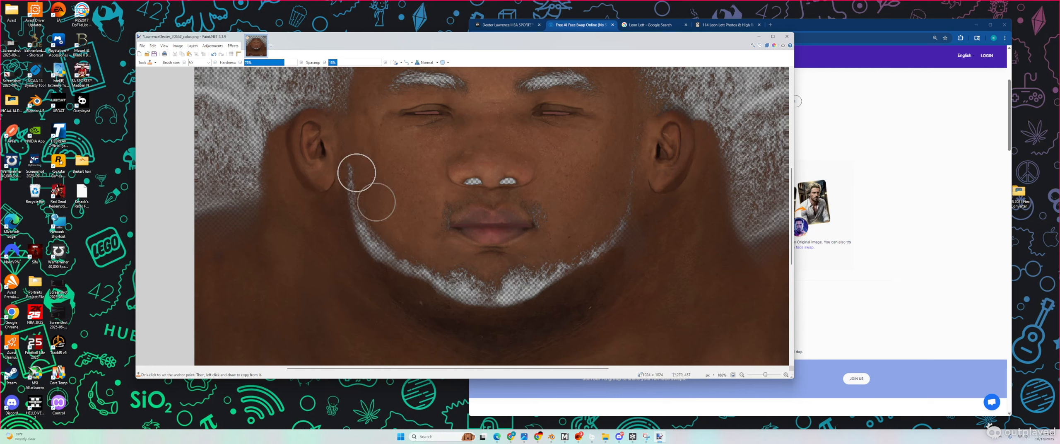
pyautogui.click(361, 194)
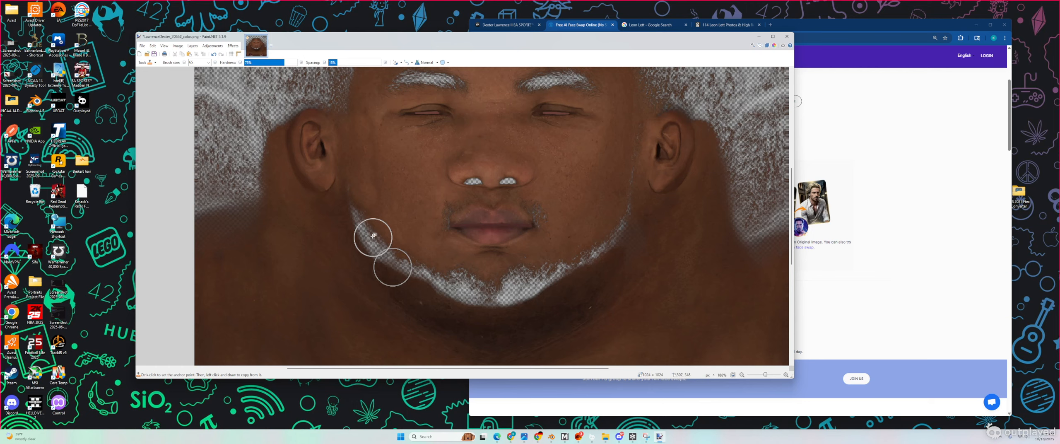
pyautogui.click(366, 214)
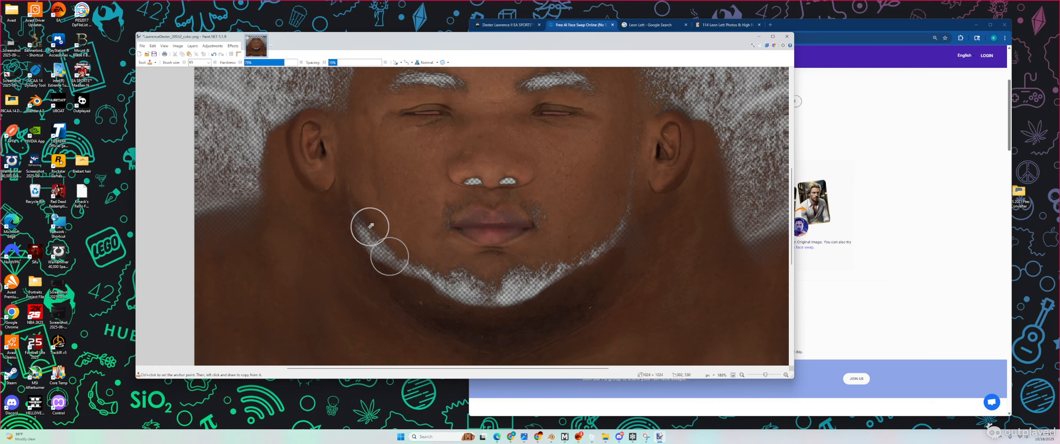
pyautogui.click(371, 226)
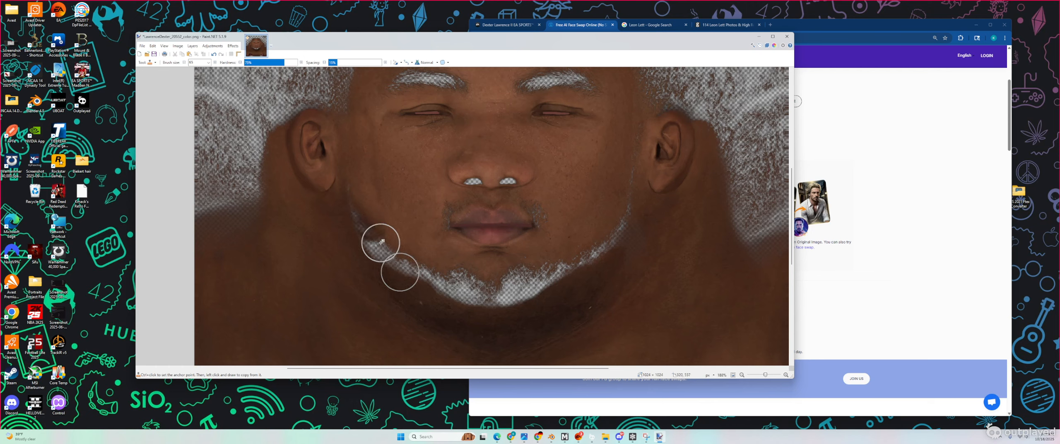
pyautogui.click(381, 242)
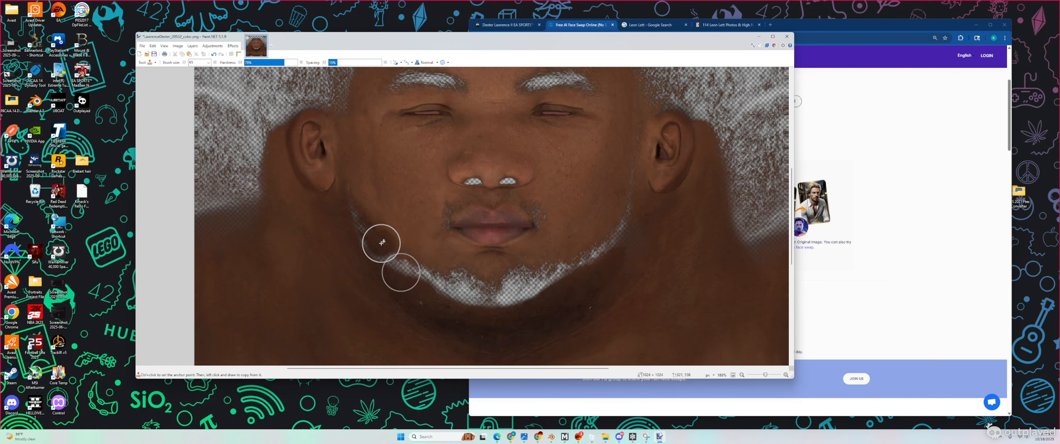
pyautogui.hotkey('ctrl', 'z')
pyautogui.hotkey('ctrl', 'z')
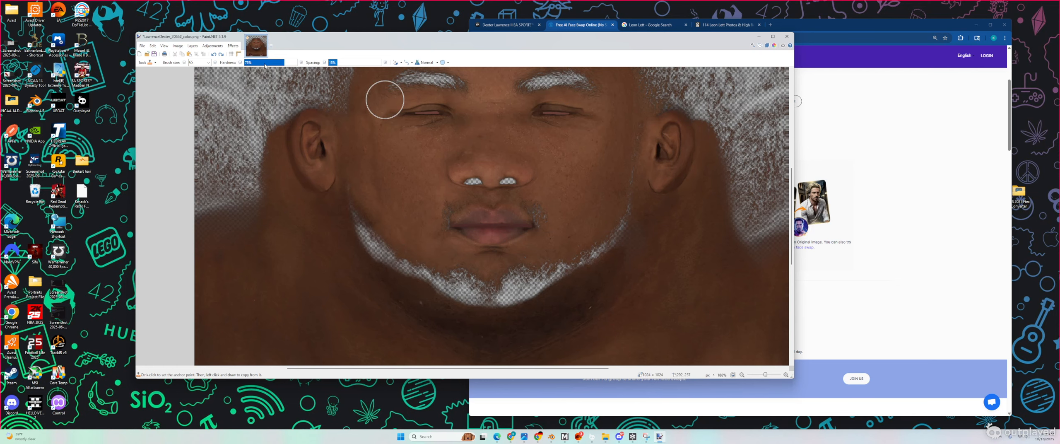
# Step: Lower the Clone Stamp hardness to 22% for a much softer edge
pyautogui.moveTo(288, 64); pyautogui.dragTo(257, 65)
pyautogui.scroll(3, 366, 179)
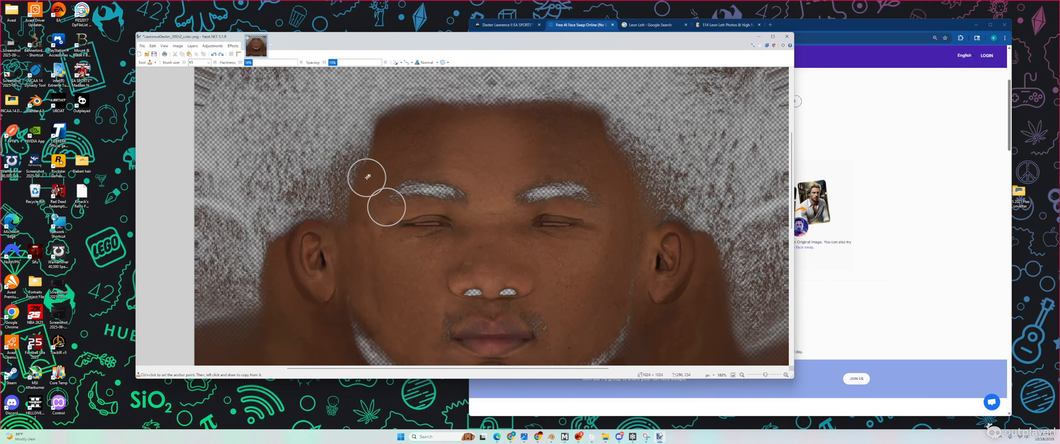
pyautogui.scroll(-3, 363, 163)
pyautogui.keyDown('ctrl'); pyautogui.scroll(4, 347, 174); pyautogui.keyUp('ctrl')
pyautogui.scroll(-2, 418, 176)
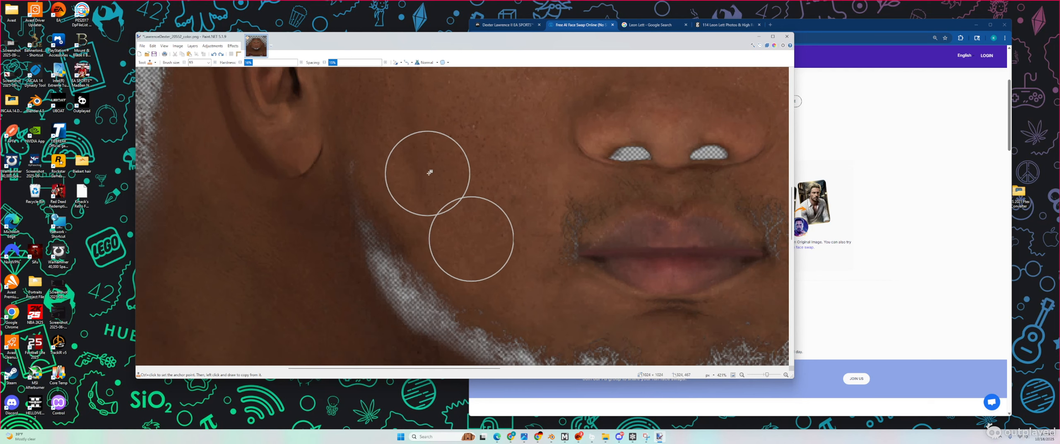
pyautogui.keyDown('ctrl'); pyautogui.scroll(-2, 433, 167); pyautogui.keyUp('ctrl')
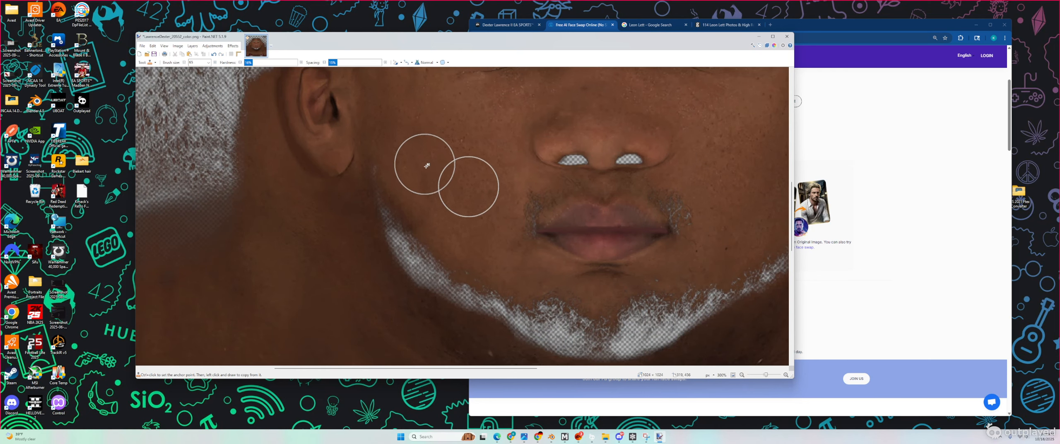
pyautogui.scroll(2, 433, 181)
pyautogui.scroll(-2, 414, 188)
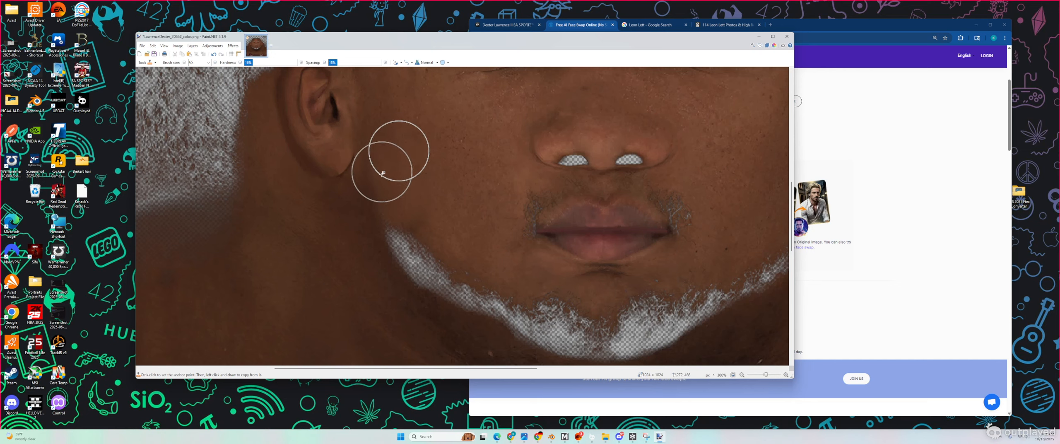
pyautogui.scroll(-2, 428, 175)
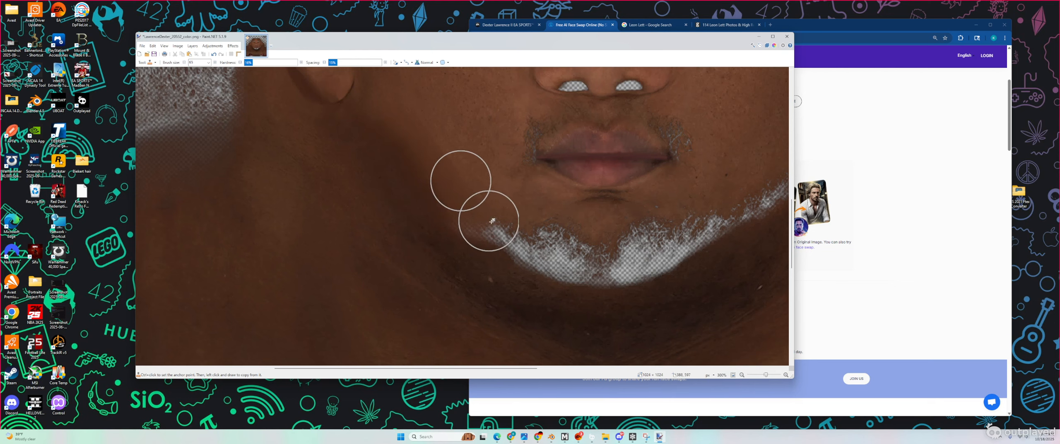
pyautogui.scroll(2, 493, 220)
pyautogui.scroll(-1, 500, 221)
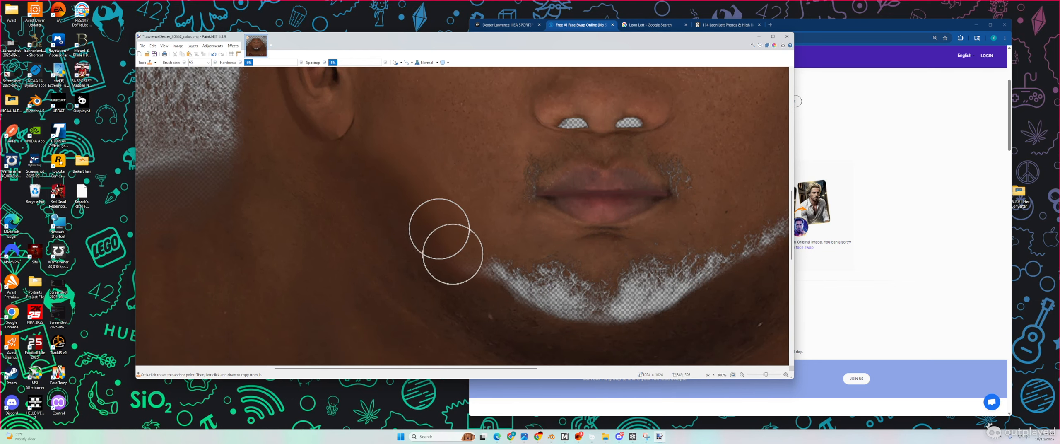
# Step: Clone skin over the white stubble along the beard's left and lower-left edge
pyautogui.moveTo(465, 254)
pyautogui.mouseDown()
pyautogui.moveTo(488, 260)
pyautogui.moveTo(464, 267)
pyautogui.mouseUp()
pyautogui.keyDown('ctrl'); pyautogui.click(433, 268); pyautogui.keyUp('ctrl')
pyautogui.keyDown('ctrl'); pyautogui.scroll(-5, 520, 243); pyautogui.keyUp('ctrl')
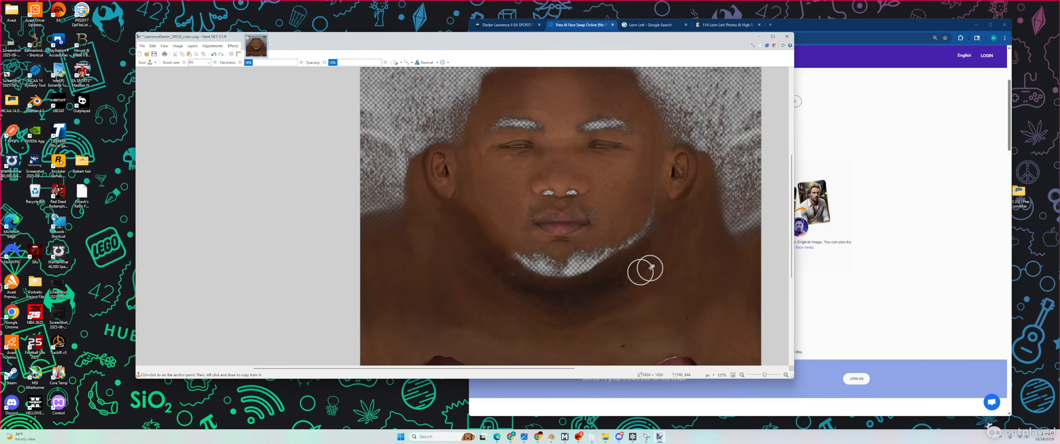
pyautogui.keyDown('ctrl'); pyautogui.scroll(2, 482, 195); pyautogui.keyUp('ctrl')
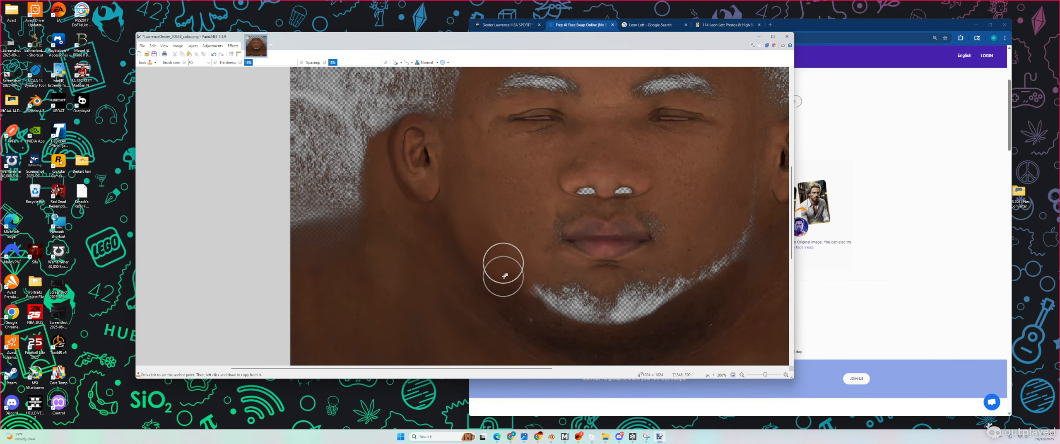
pyautogui.keyDown('ctrl'); pyautogui.scroll(3, 683, 307); pyautogui.keyUp('ctrl')
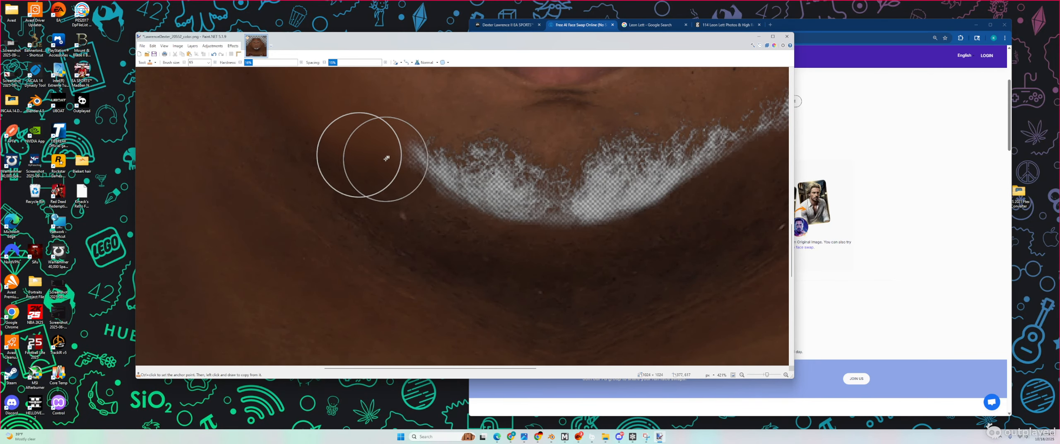
pyautogui.moveTo(406, 174); pyautogui.dragTo(441, 194)
pyautogui.keyDown('ctrl'); pyautogui.click(375, 146); pyautogui.keyUp('ctrl')
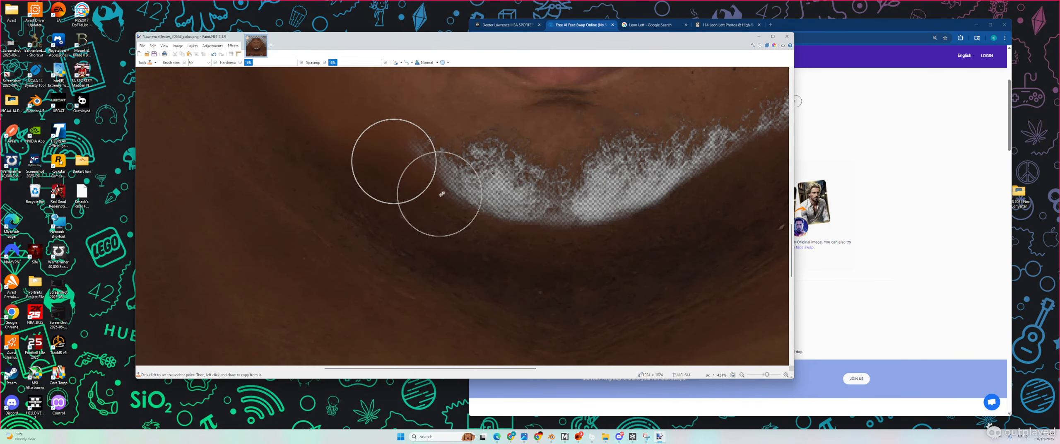
pyautogui.keyDown('ctrl'); pyautogui.click(398, 202); pyautogui.keyUp('ctrl')
pyautogui.moveTo(422, 167)
pyautogui.mouseDown()
pyautogui.moveTo(496, 225)
pyautogui.moveTo(574, 234)
pyautogui.moveTo(514, 236)
pyautogui.moveTo(614, 232)
pyautogui.mouseUp()
pyautogui.keyDown('ctrl'); pyautogui.click(429, 231); pyautogui.keyUp('ctrl')
pyautogui.keyDown('ctrl'); pyautogui.click(503, 264); pyautogui.keyUp('ctrl')
# Step: Clone skin along the lower beard edge and over the thin sideburn line by the ear
pyautogui.keyDown('ctrl'); pyautogui.scroll(-3, 568, 238); pyautogui.keyUp('ctrl')
pyautogui.keyDown('ctrl'); pyautogui.scroll(2, 679, 244); pyautogui.keyUp('ctrl')
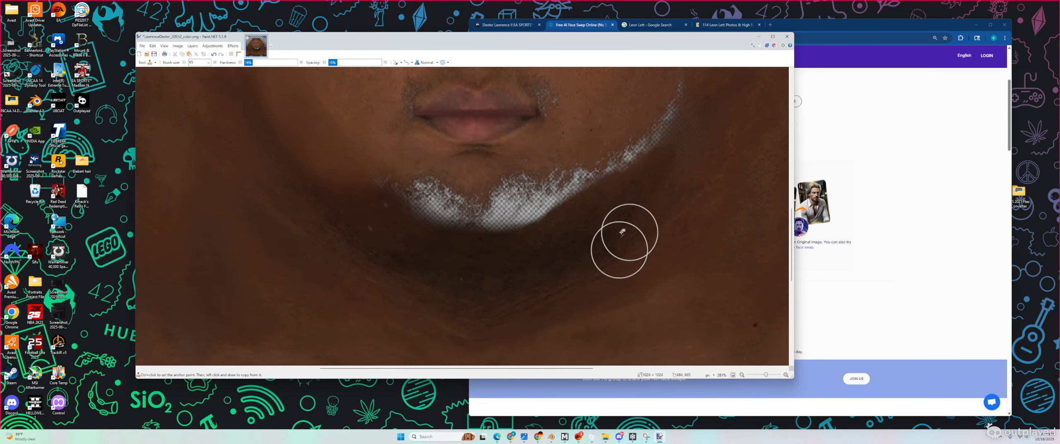
pyautogui.keyDown('ctrl'); pyautogui.click(572, 234); pyautogui.keyUp('ctrl')
pyautogui.moveTo(547, 223)
pyautogui.mouseDown()
pyautogui.moveTo(485, 236)
pyautogui.moveTo(357, 191)
pyautogui.moveTo(418, 210)
pyautogui.moveTo(358, 218)
pyautogui.moveTo(438, 221)
pyautogui.mouseUp()
pyautogui.keyDown('ctrl'); pyautogui.click(357, 194); pyautogui.keyUp('ctrl')
pyautogui.scroll(1, 674, 237)
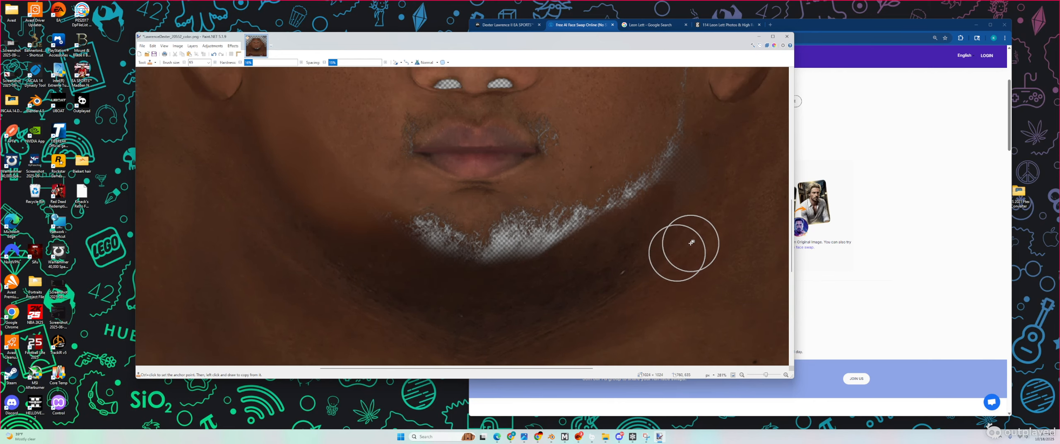
pyautogui.scroll(3, 686, 232)
pyautogui.keyDown('ctrl'); pyautogui.click(648, 157); pyautogui.keyUp('ctrl')
pyautogui.moveTo(678, 158)
pyautogui.mouseDown()
pyautogui.moveTo(677, 208)
pyautogui.moveTo(656, 207)
pyautogui.moveTo(679, 207)
pyautogui.moveTo(674, 233)
pyautogui.moveTo(665, 193)
pyautogui.moveTo(671, 247)
pyautogui.moveTo(653, 275)
pyautogui.moveTo(652, 241)
pyautogui.moveTo(688, 238)
pyautogui.moveTo(675, 260)
pyautogui.moveTo(663, 277)
pyautogui.moveTo(614, 266)
pyautogui.mouseUp()
# Step: Paint cloned skin over the white jaw stubble and darken the jaw edge beneath it
pyautogui.scroll(-3, 614, 266)
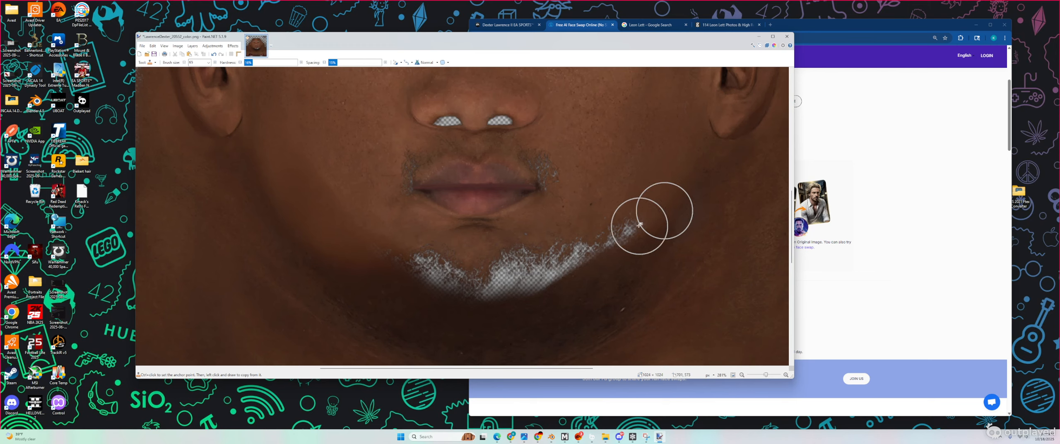
pyautogui.moveTo(626, 237)
pyautogui.mouseDown()
pyautogui.moveTo(581, 271)
pyautogui.moveTo(593, 240)
pyautogui.moveTo(552, 279)
pyautogui.mouseUp()
pyautogui.keyDown('ctrl'); pyautogui.click(644, 247); pyautogui.keyUp('ctrl')
pyautogui.keyDown('ctrl'); pyautogui.click(598, 226); pyautogui.keyUp('ctrl')
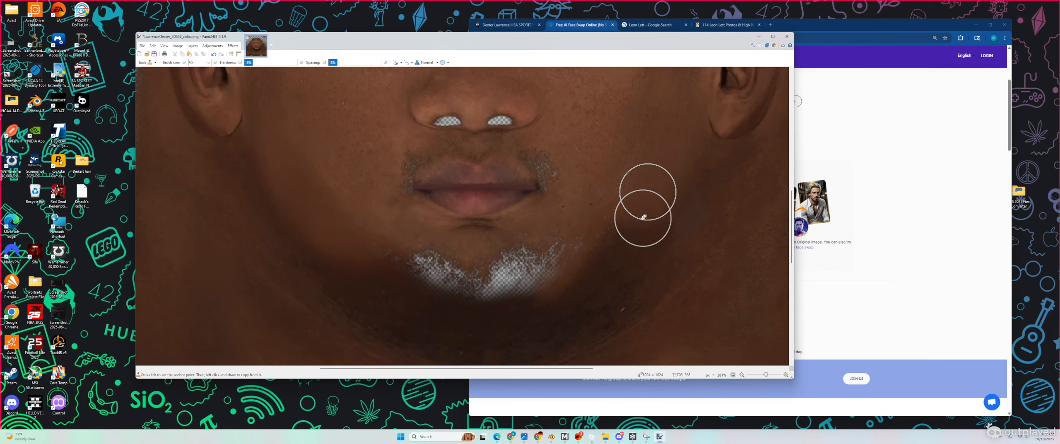
pyautogui.moveTo(587, 256)
pyautogui.mouseDown()
pyautogui.moveTo(558, 260)
pyautogui.moveTo(578, 249)
pyautogui.mouseUp()
pyautogui.keyDown('ctrl'); pyautogui.scroll(-4, 615, 238); pyautogui.keyUp('ctrl')
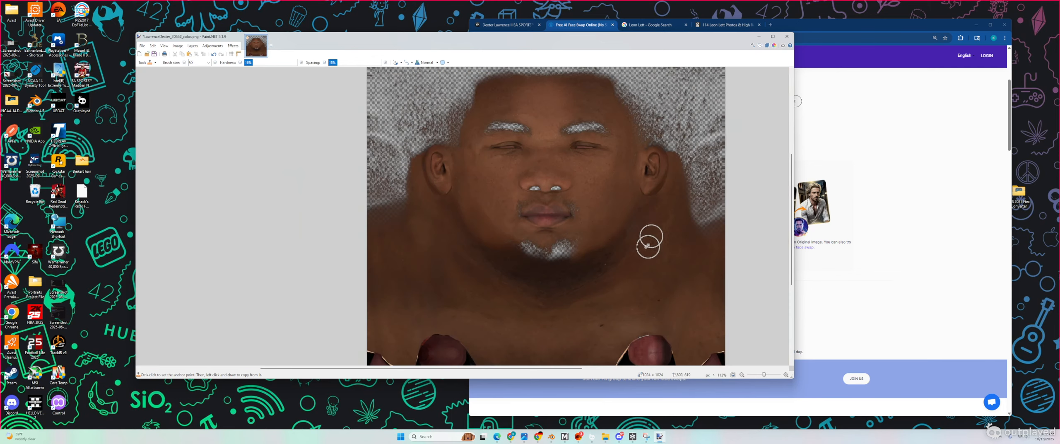
pyautogui.keyDown('ctrl'); pyautogui.scroll(4, 645, 247); pyautogui.keyUp('ctrl')
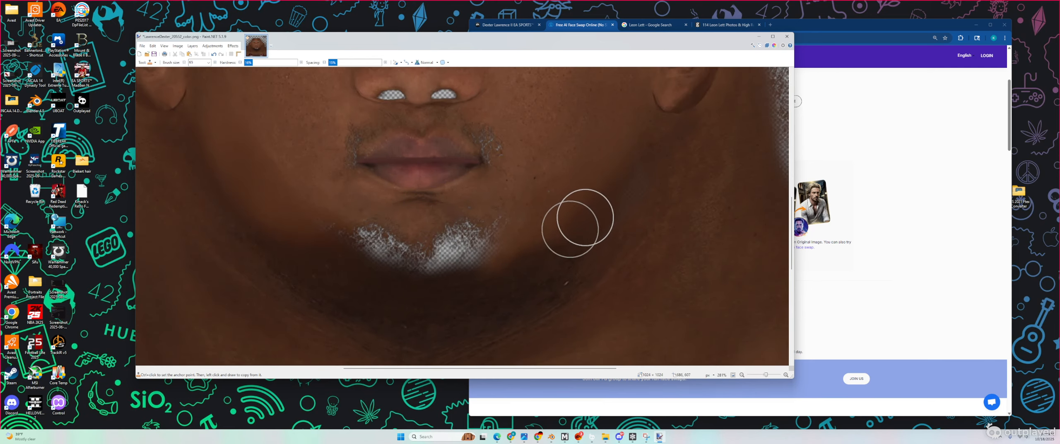
pyautogui.keyDown('ctrl'); pyautogui.click(508, 303); pyautogui.keyUp('ctrl')
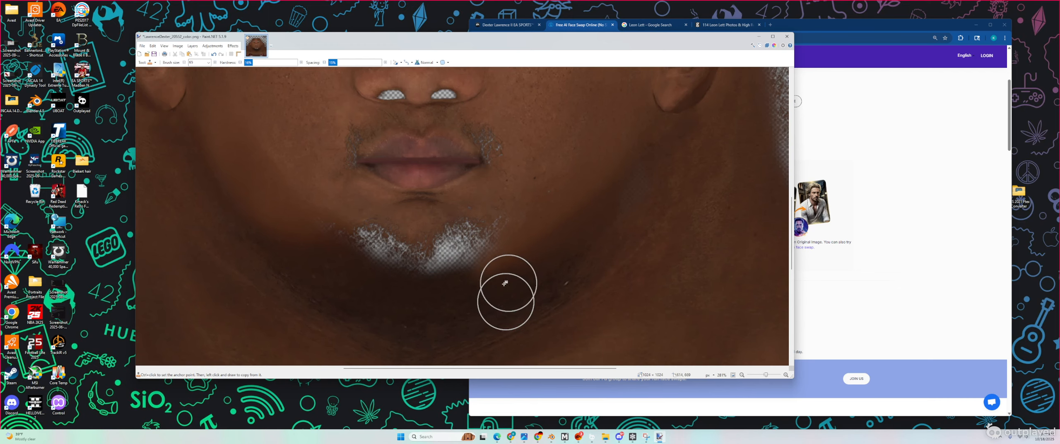
pyautogui.moveTo(498, 284); pyautogui.dragTo(588, 211)
pyautogui.keyDown('ctrl'); pyautogui.scroll(-1, 580, 187); pyautogui.keyUp('ctrl')
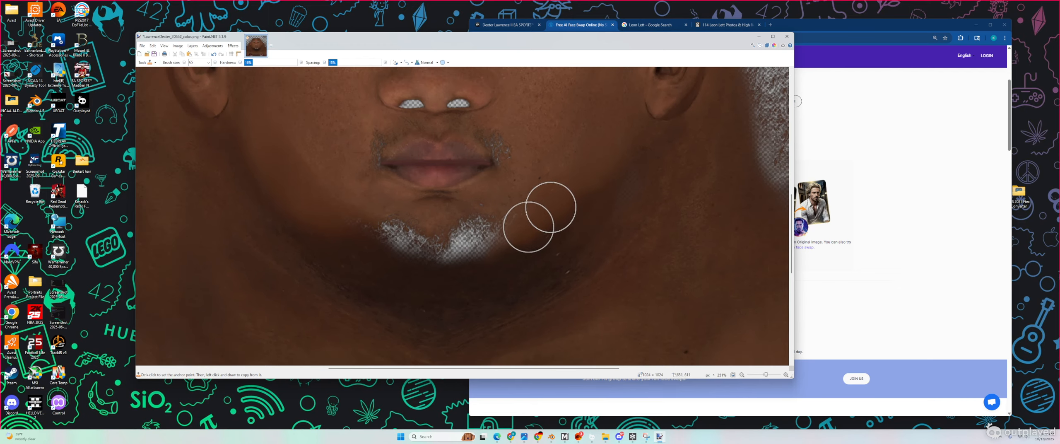
pyautogui.moveTo(490, 248)
pyautogui.mouseDown()
pyautogui.moveTo(523, 201)
pyautogui.moveTo(496, 218)
pyautogui.moveTo(503, 240)
pyautogui.mouseUp()
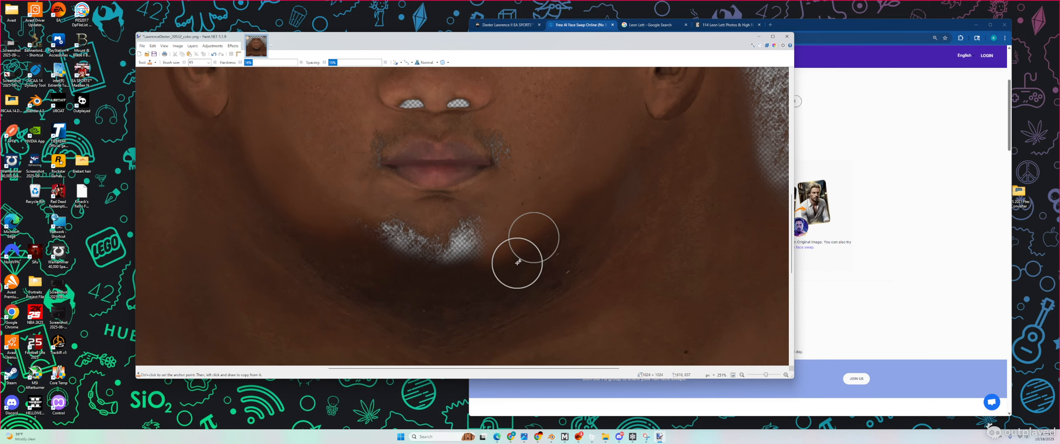
pyautogui.keyDown('ctrl'); pyautogui.click(431, 311); pyautogui.keyUp('ctrl')
pyautogui.moveTo(454, 282)
pyautogui.mouseDown()
pyautogui.moveTo(505, 266)
pyautogui.moveTo(578, 214)
pyautogui.mouseUp()
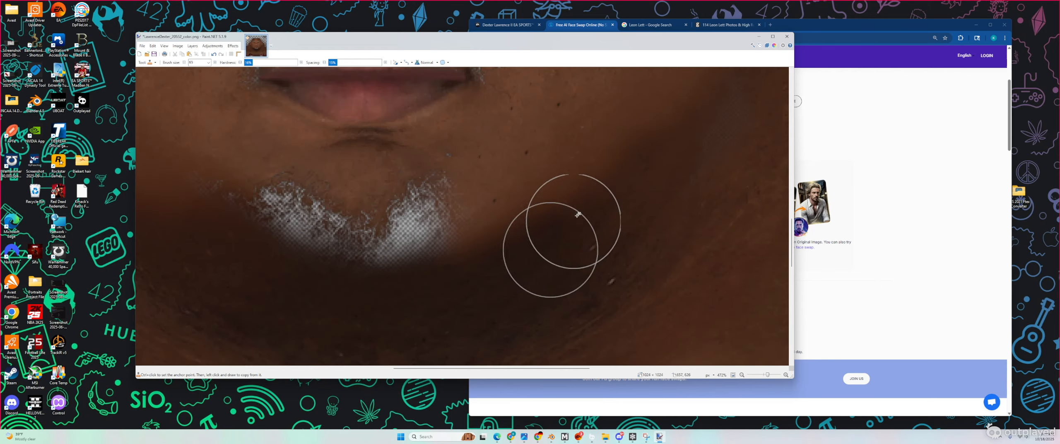
# Step: Fill the white checkered chin patch with cloned skin and smooth the left chin edge
pyautogui.keyDown('ctrl'); pyautogui.click(479, 136); pyautogui.keyUp('ctrl')
pyautogui.moveTo(459, 186)
pyautogui.mouseDown()
pyautogui.moveTo(425, 198)
pyautogui.moveTo(458, 208)
pyautogui.moveTo(396, 234)
pyautogui.moveTo(382, 233)
pyautogui.moveTo(400, 208)
pyautogui.moveTo(376, 229)
pyautogui.moveTo(394, 232)
pyautogui.moveTo(295, 200)
pyautogui.mouseUp()
pyautogui.keyDown('ctrl'); pyautogui.click(513, 174); pyautogui.keyUp('ctrl')
pyautogui.keyDown('ctrl'); pyautogui.click(491, 182); pyautogui.keyUp('ctrl')
pyautogui.keyDown('ctrl'); pyautogui.click(477, 190); pyautogui.keyUp('ctrl')
pyautogui.keyDown('ctrl'); pyautogui.scroll(-2, 446, 211); pyautogui.keyUp('ctrl')
pyautogui.keyDown('ctrl'); pyautogui.click(431, 206); pyautogui.keyUp('ctrl')
pyautogui.keyDown('ctrl'); pyautogui.click(415, 210); pyautogui.keyUp('ctrl')
pyautogui.keyDown('ctrl'); pyautogui.click(387, 223); pyautogui.keyUp('ctrl')
pyautogui.moveTo(378, 219)
pyautogui.mouseDown()
pyautogui.moveTo(240, 187)
pyautogui.moveTo(313, 226)
pyautogui.moveTo(417, 239)
pyautogui.mouseUp()
pyautogui.keyDown('ctrl'); pyautogui.click(237, 191); pyautogui.keyUp('ctrl')
# Step: Clone skin down the left cheek and lighten the shaded left jaw edge
pyautogui.keyDown('ctrl'); pyautogui.scroll(-4, 455, 238); pyautogui.keyUp('ctrl')
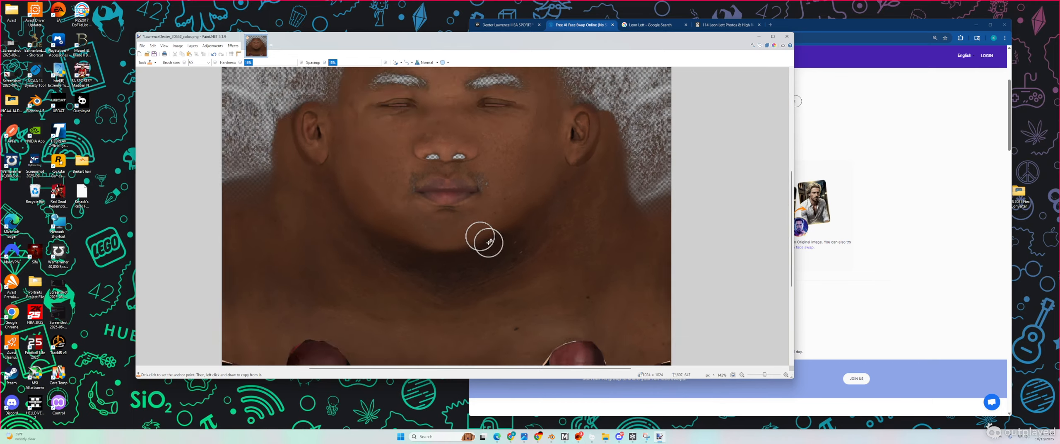
pyautogui.keyDown('ctrl'); pyautogui.scroll(2, 561, 253); pyautogui.keyUp('ctrl')
pyautogui.moveTo(309, 150)
pyautogui.mouseDown()
pyautogui.moveTo(316, 169)
pyautogui.moveTo(327, 164)
pyautogui.mouseUp()
pyautogui.keyDown('ctrl'); pyautogui.click(307, 108); pyautogui.keyUp('ctrl')
pyautogui.moveTo(288, 141); pyautogui.dragTo(330, 184)
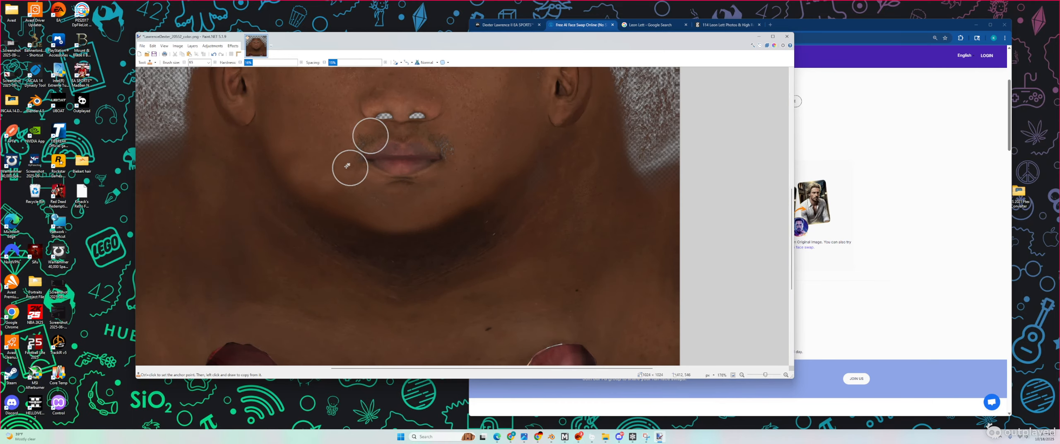
pyautogui.hotkey('ctrl', 'z')
pyautogui.hotkey('ctrl', 'z')
pyautogui.hotkey('ctrl', 'z')
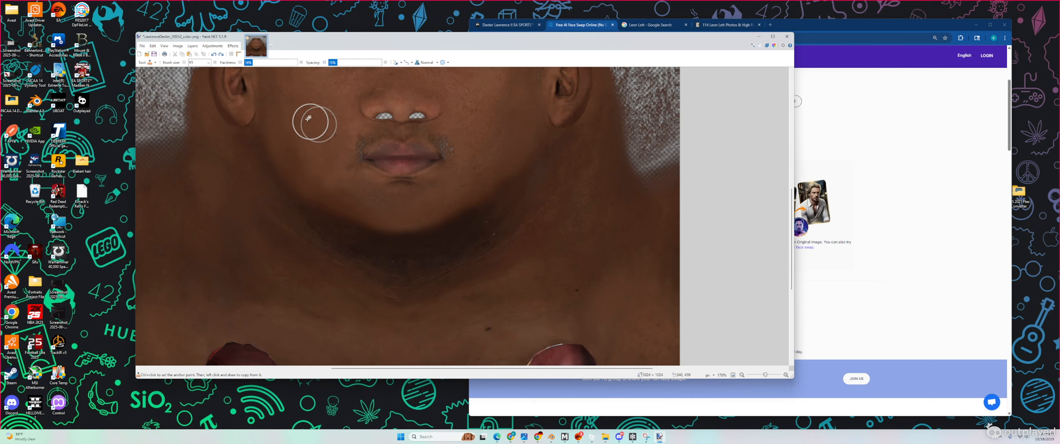
pyautogui.keyDown('ctrl'); pyautogui.click(290, 123); pyautogui.keyUp('ctrl')
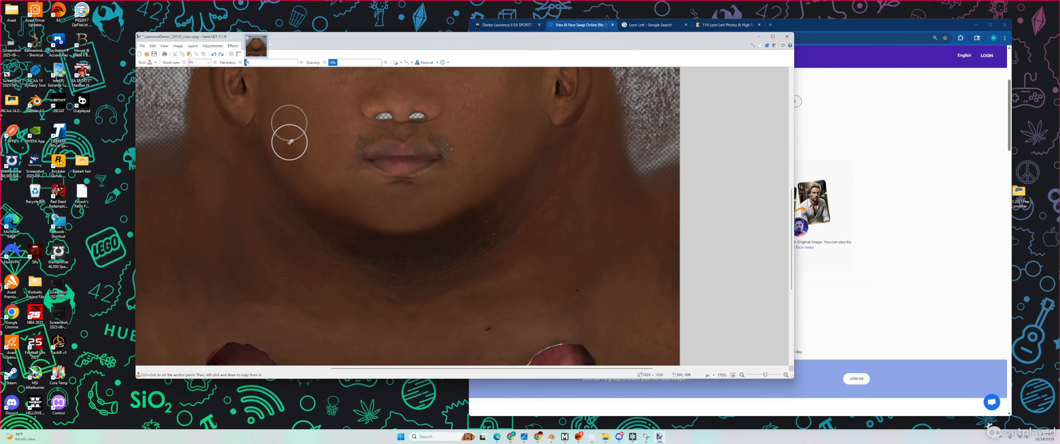
pyautogui.moveTo(288, 142)
pyautogui.mouseDown()
pyautogui.moveTo(299, 163)
pyautogui.moveTo(316, 164)
pyautogui.mouseUp()
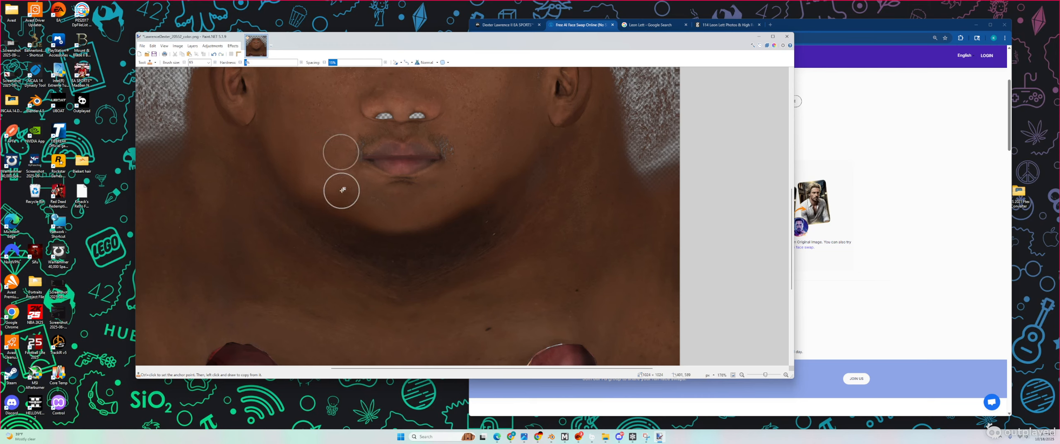
pyautogui.keyDown('ctrl'); pyautogui.click(327, 169); pyautogui.keyUp('ctrl')
pyautogui.moveTo(326, 182)
pyautogui.mouseDown()
pyautogui.moveTo(319, 207)
pyautogui.moveTo(347, 217)
pyautogui.mouseUp()
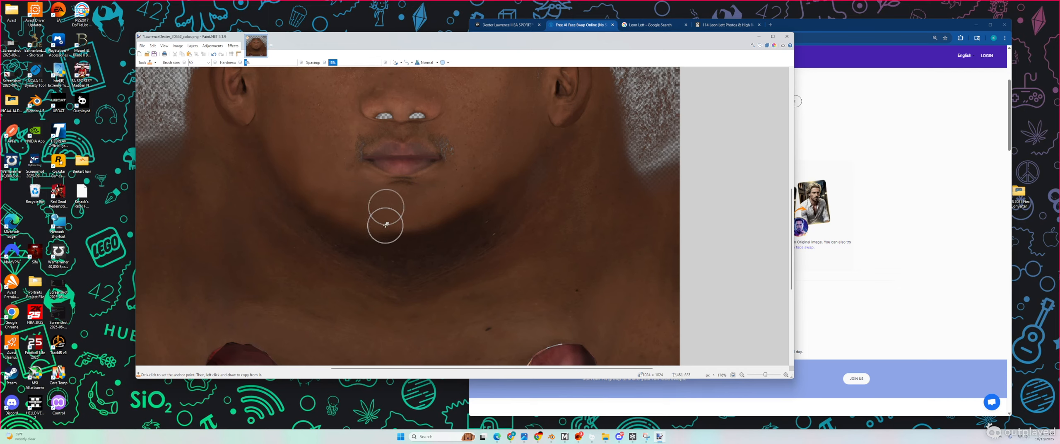
# Step: Cover the pale chin spots with cloned left-cheek skin, then bring up the reference headshot
pyautogui.keyDown('ctrl'); pyautogui.scroll(2, 548, 236); pyautogui.keyUp('ctrl')
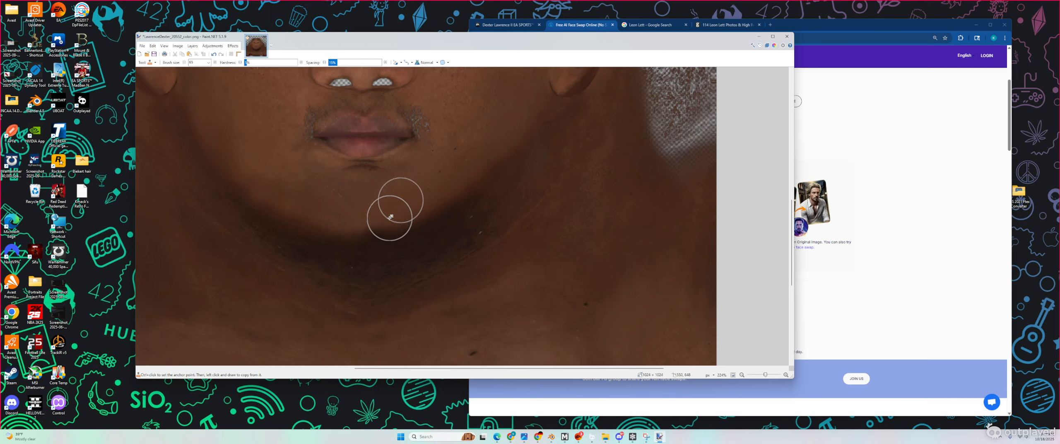
pyautogui.keyDown('ctrl'); pyautogui.scroll(-5, 402, 213); pyautogui.keyUp('ctrl')
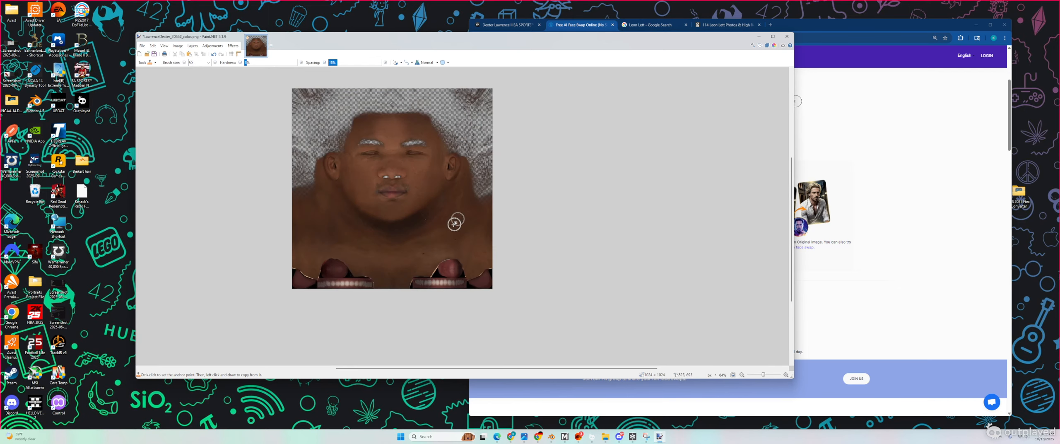
pyautogui.keyDown('ctrl'); pyautogui.scroll(4, 426, 212); pyautogui.keyUp('ctrl')
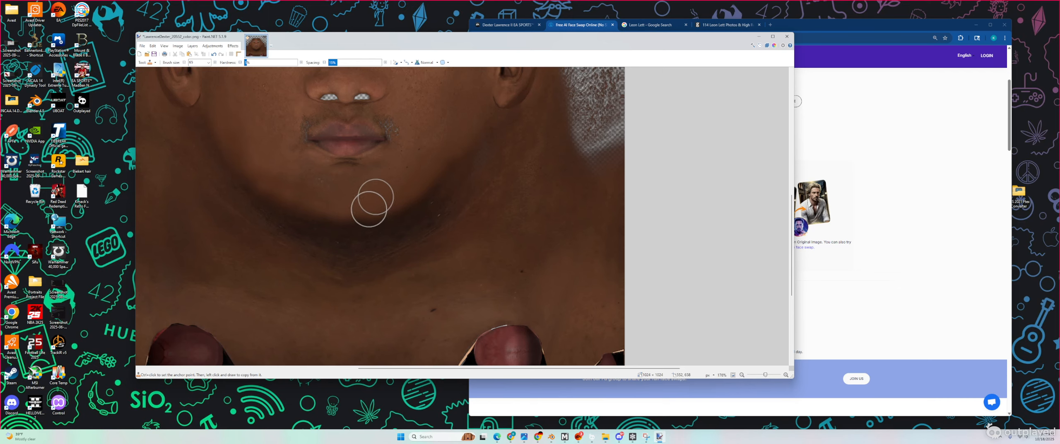
pyautogui.keyDown('ctrl'); pyautogui.scroll(-4, 362, 169); pyautogui.keyUp('ctrl')
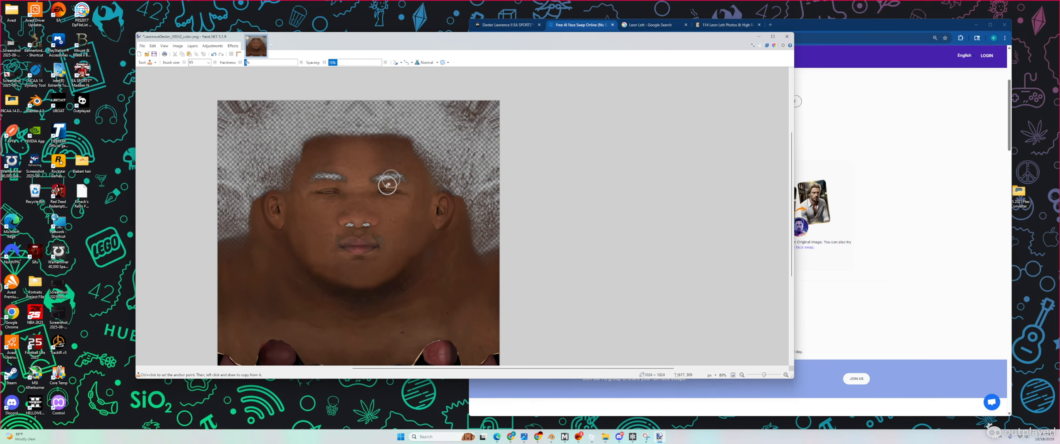
pyautogui.keyDown('ctrl'); pyautogui.scroll(5, 335, 211); pyautogui.keyUp('ctrl')
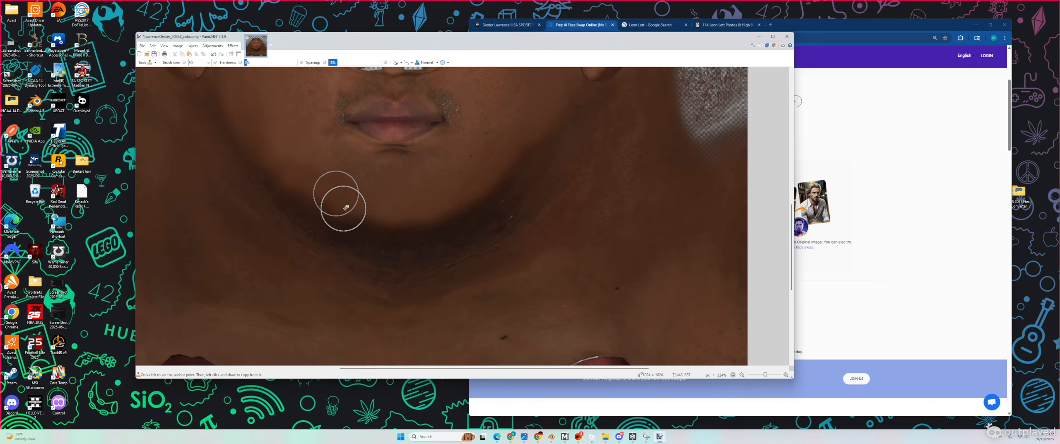
pyautogui.keyDown('ctrl'); pyautogui.scroll(2, 460, 245); pyautogui.keyUp('ctrl')
pyautogui.scroll(-1, 457, 243)
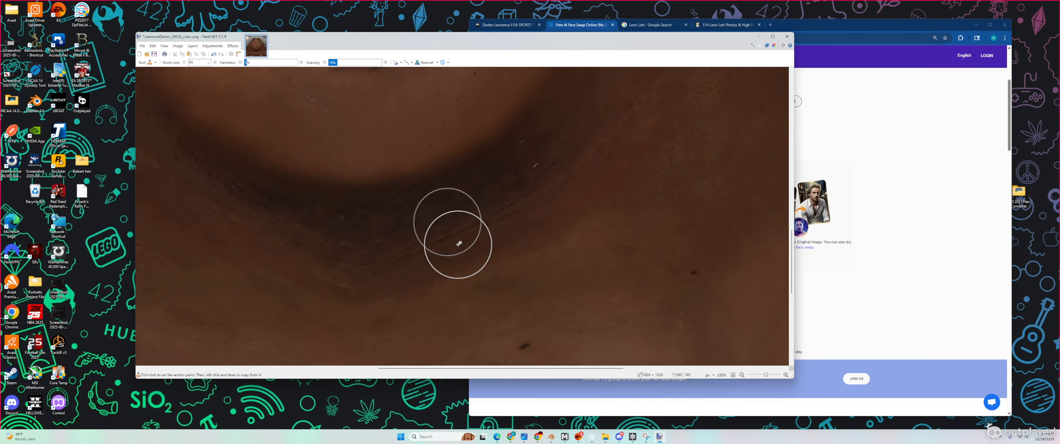
pyautogui.scroll(5, 458, 243)
pyautogui.keyDown('ctrl'); pyautogui.scroll(-3, 457, 241); pyautogui.keyUp('ctrl')
pyautogui.keyDown('ctrl'); pyautogui.scroll(-2, 458, 241); pyautogui.keyUp('ctrl')
pyautogui.keyDown('ctrl'); pyautogui.click(348, 222); pyautogui.keyUp('ctrl')
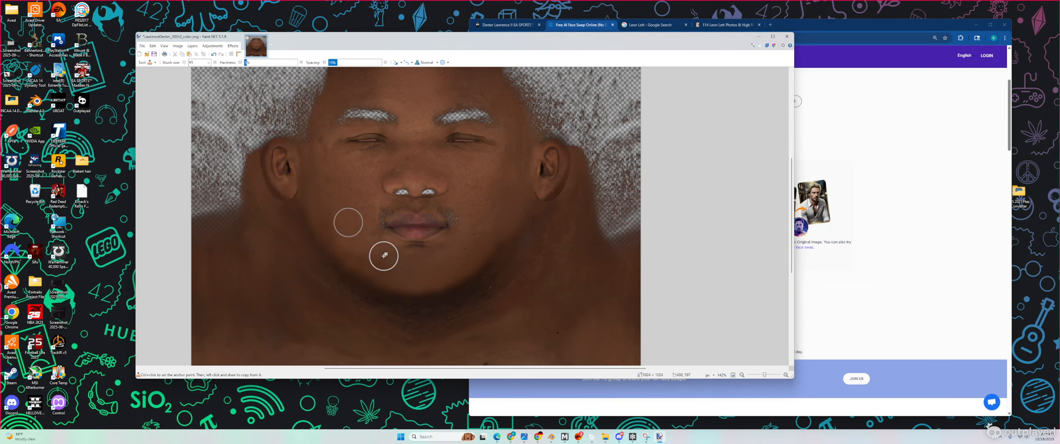
pyautogui.moveTo(397, 262); pyautogui.dragTo(393, 267)
pyautogui.keyDown('ctrl'); pyautogui.scroll(2, 391, 265); pyautogui.keyUp('ctrl')
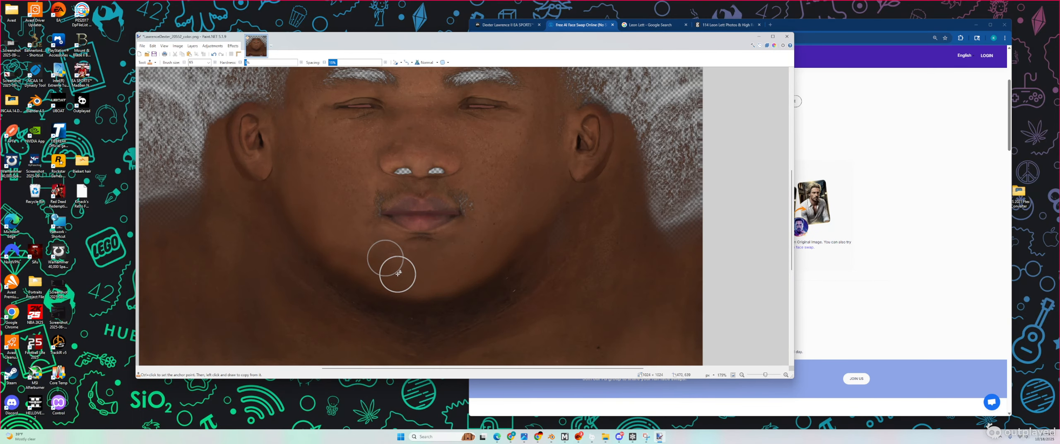
pyautogui.keyDown('ctrl'); pyautogui.click(333, 238); pyautogui.keyUp('ctrl')
pyautogui.keyDown('ctrl'); pyautogui.scroll(2, 349, 216); pyautogui.keyUp('ctrl')
pyautogui.scroll(3, 348, 219)
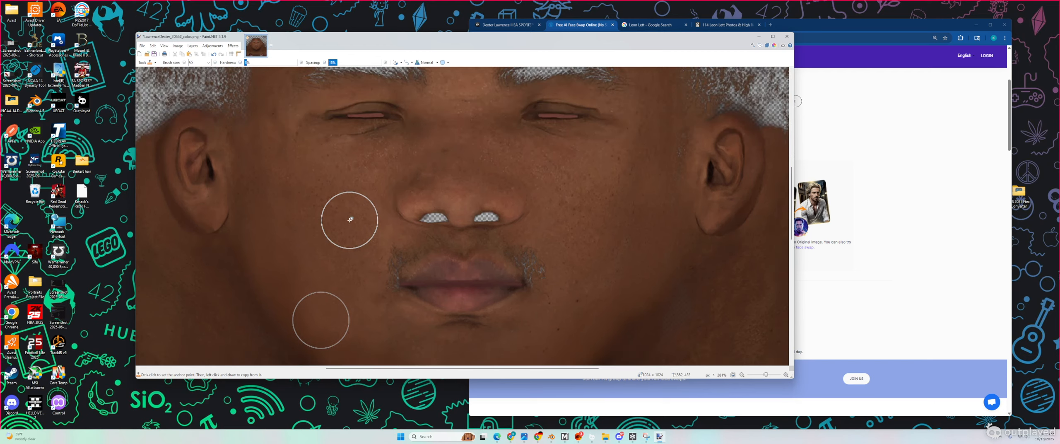
pyautogui.scroll(-3, 350, 219)
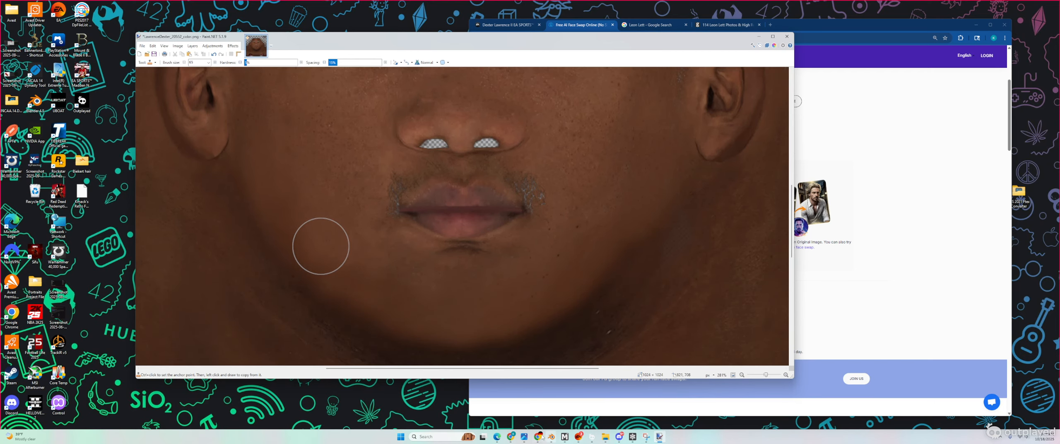
pyautogui.click(524, 437)
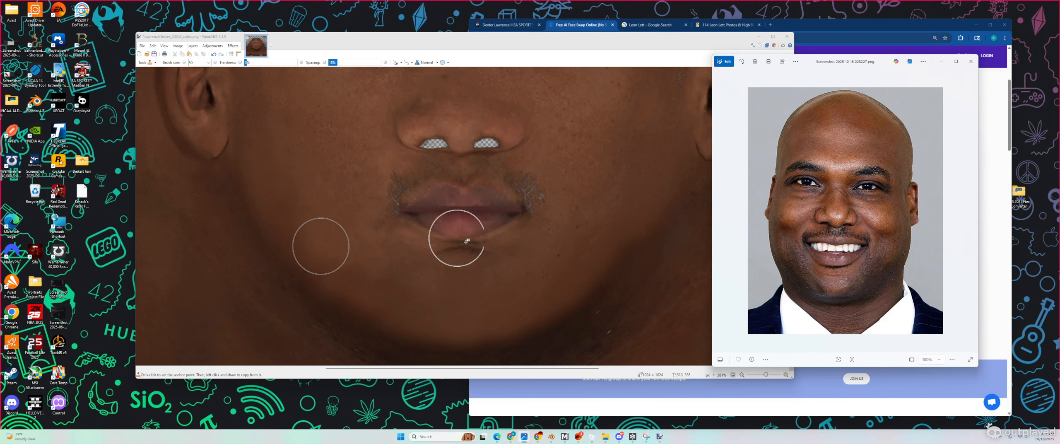
# Step: Save the retouched face texture back to its PNG file and close Paint.NET
pyautogui.scroll(1, 492, 255)
pyautogui.keyDown('ctrl'); pyautogui.scroll(-4, 490, 225); pyautogui.keyUp('ctrl')
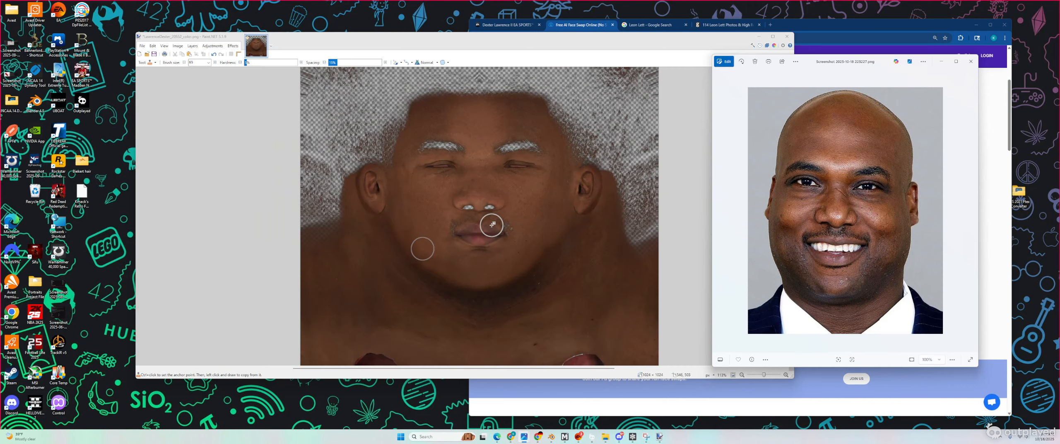
pyautogui.scroll(-2, 497, 169)
pyautogui.scroll(2, 493, 174)
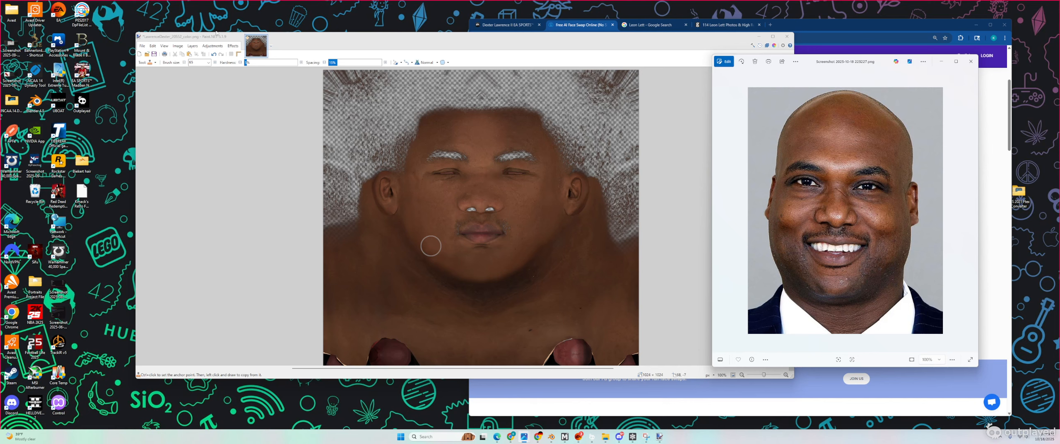
pyautogui.click(142, 46)
pyautogui.click(154, 87)
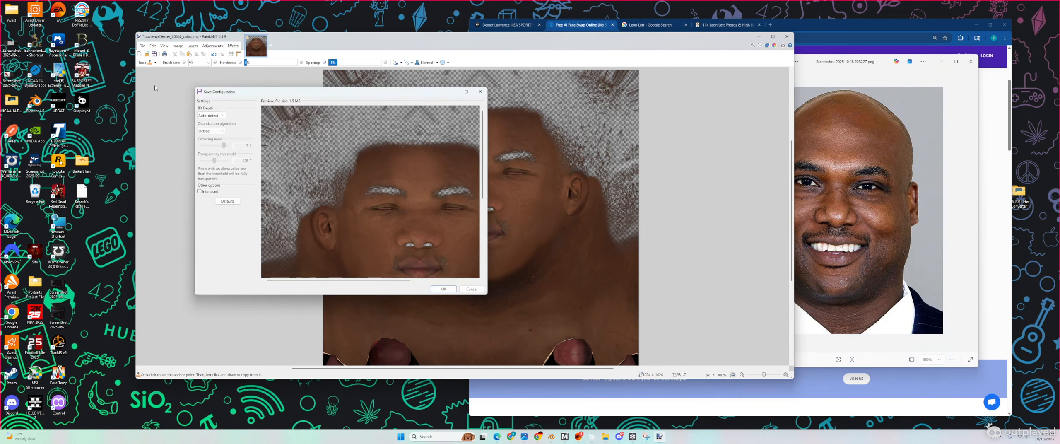
pyautogui.click(433, 289)
pyautogui.click(787, 36)
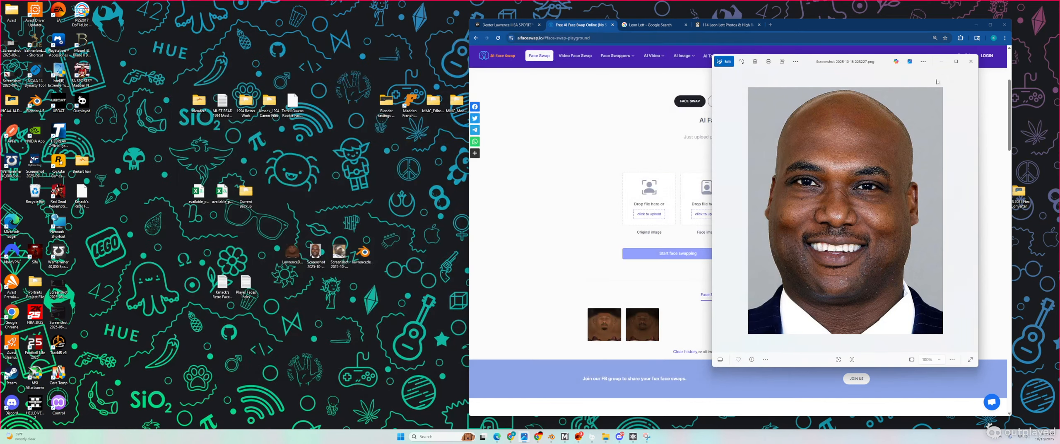
# Step: Load the face texture as original image and the headshot as face image, then start swapping
pyautogui.click(971, 61)
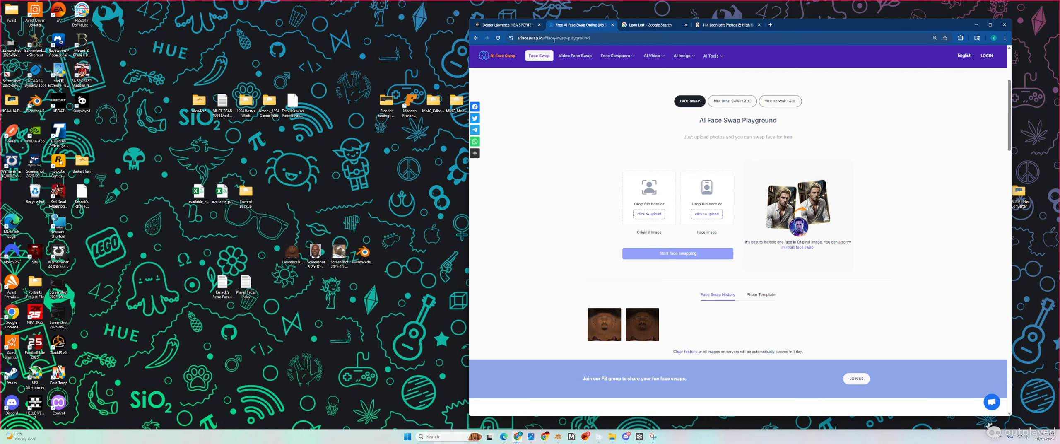
pyautogui.click(650, 215)
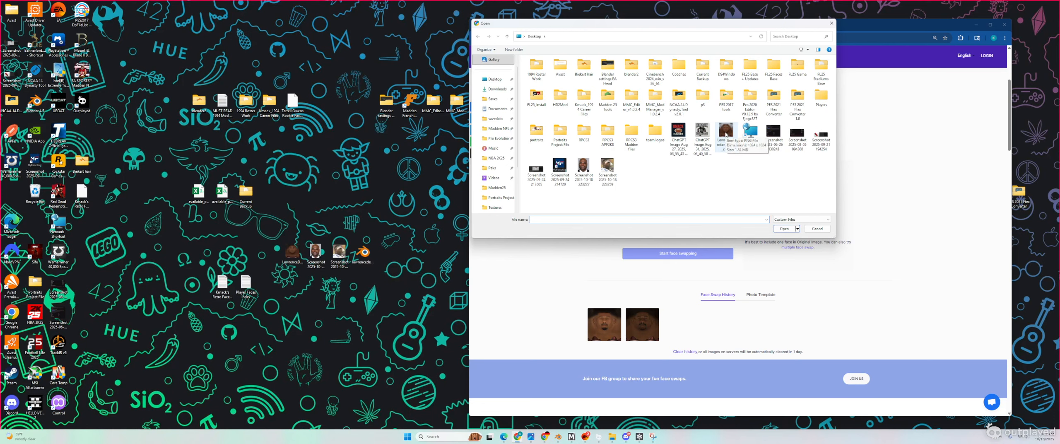
pyautogui.doubleClick(726, 135)
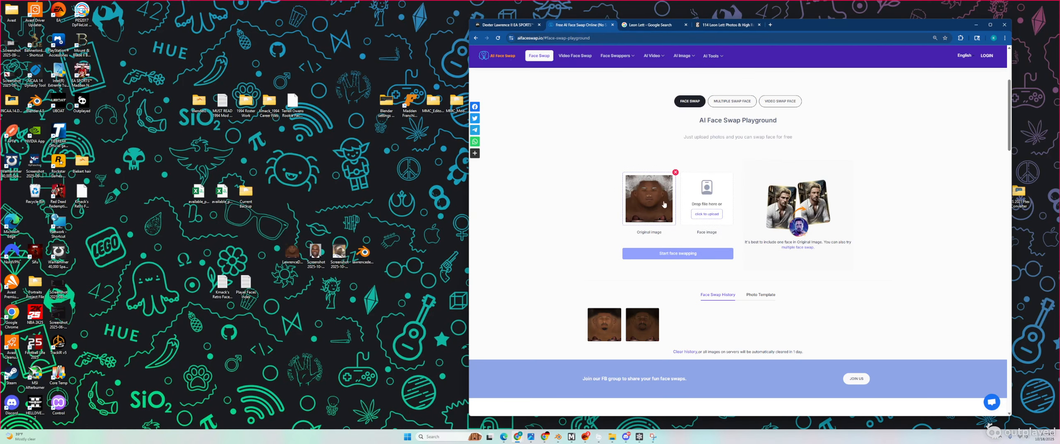
pyautogui.click(707, 214)
pyautogui.doubleClick(591, 168)
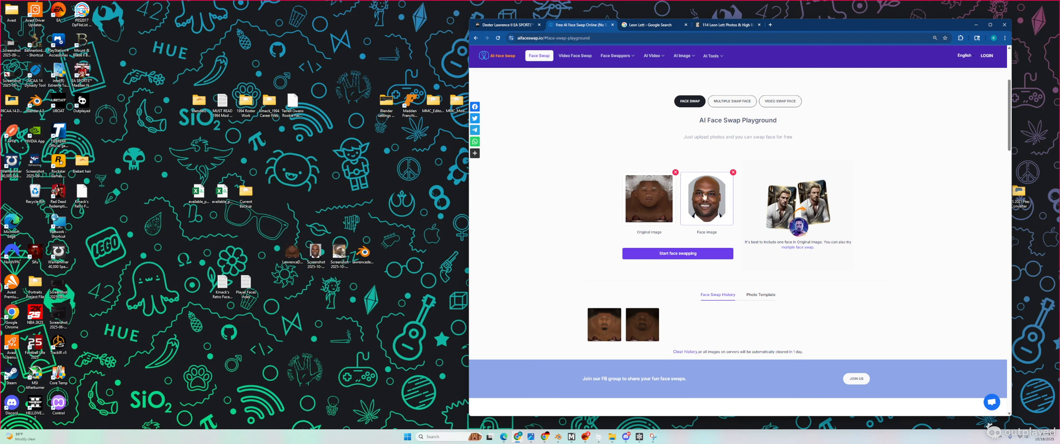
pyautogui.click(683, 254)
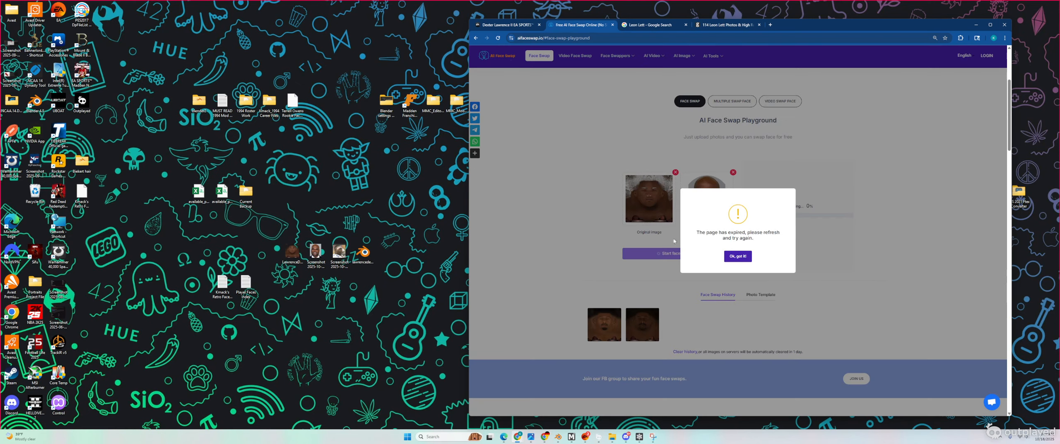
pyautogui.click(732, 255)
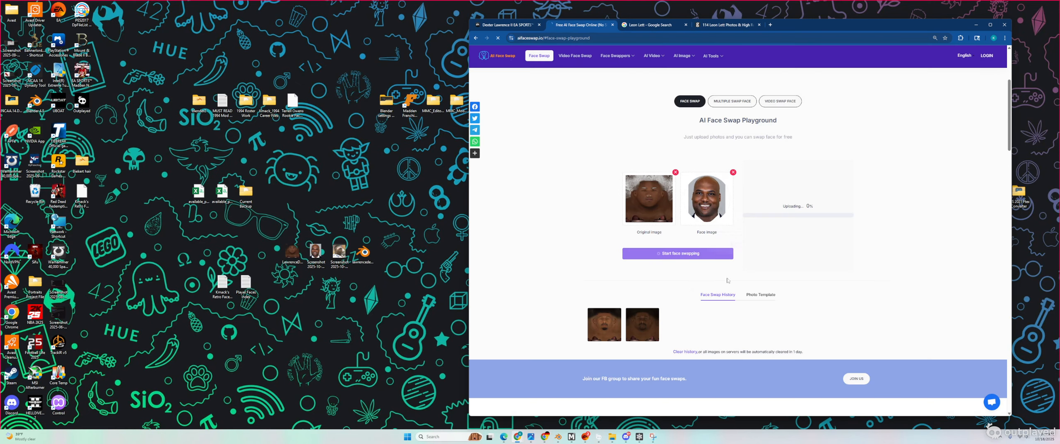
# Step: After the page reload, load the face texture and reference headshot into both slots again
pyautogui.click(653, 215)
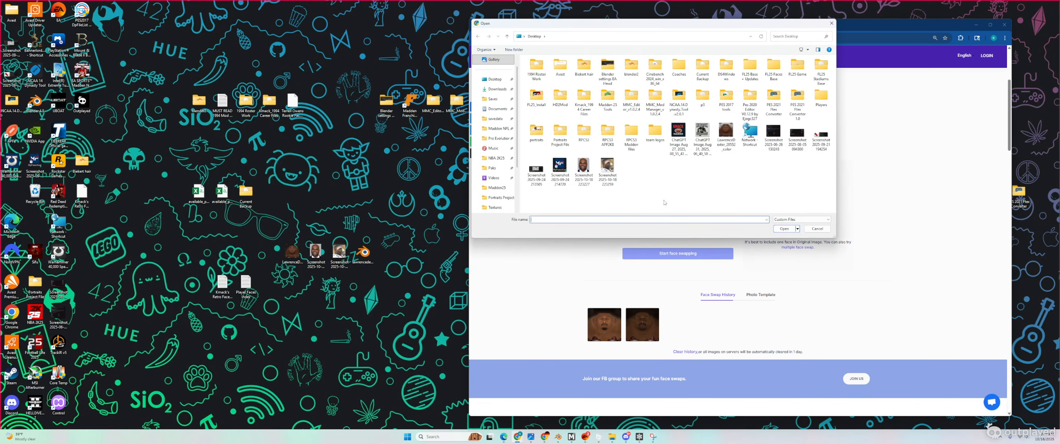
pyautogui.doubleClick(726, 137)
pyautogui.click(707, 218)
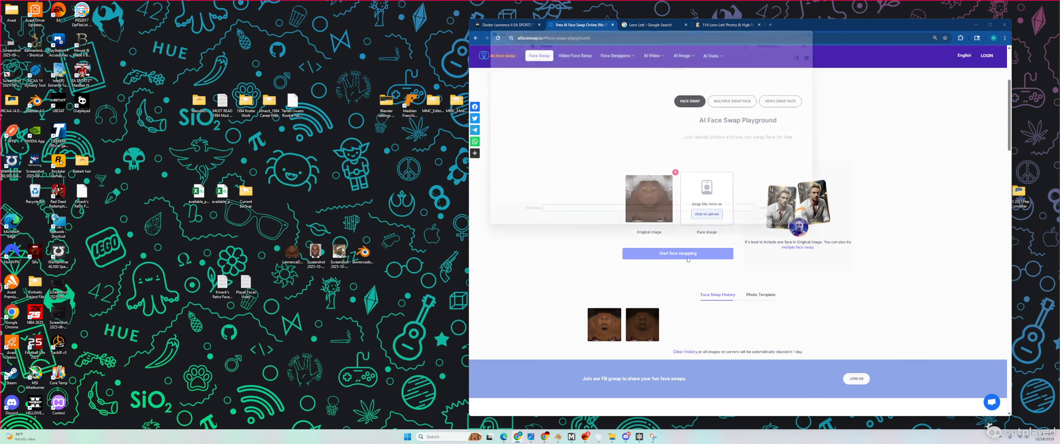
pyautogui.doubleClick(584, 167)
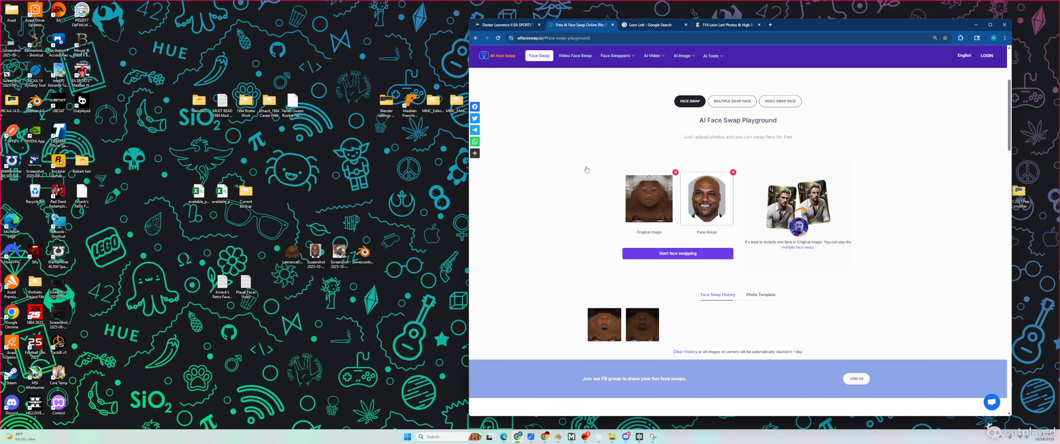
# Step: Run the face swap again and preview the enlarged swap result before closing it
pyautogui.click(665, 253)
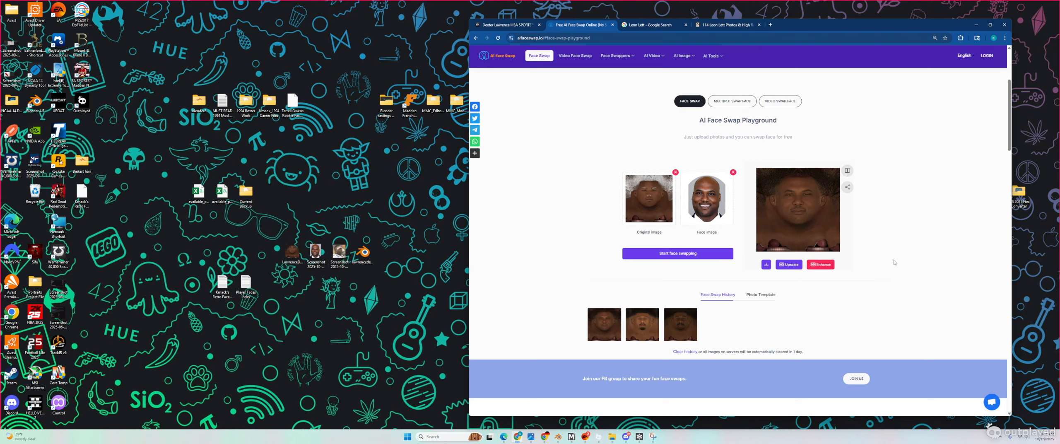
pyautogui.click(812, 209)
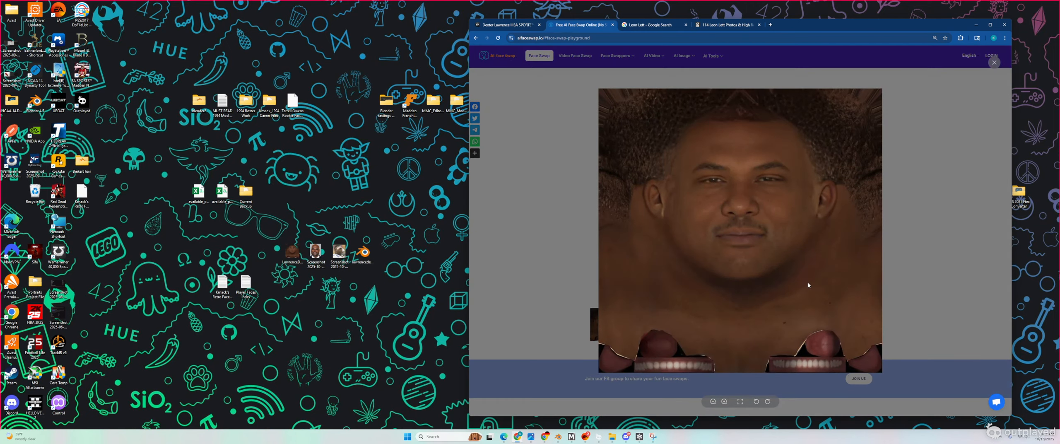
pyautogui.click(525, 226)
# Step: Upscale the swap result at 2.0 and drop the downloaded PNG onto the desktop
pyautogui.click(792, 264)
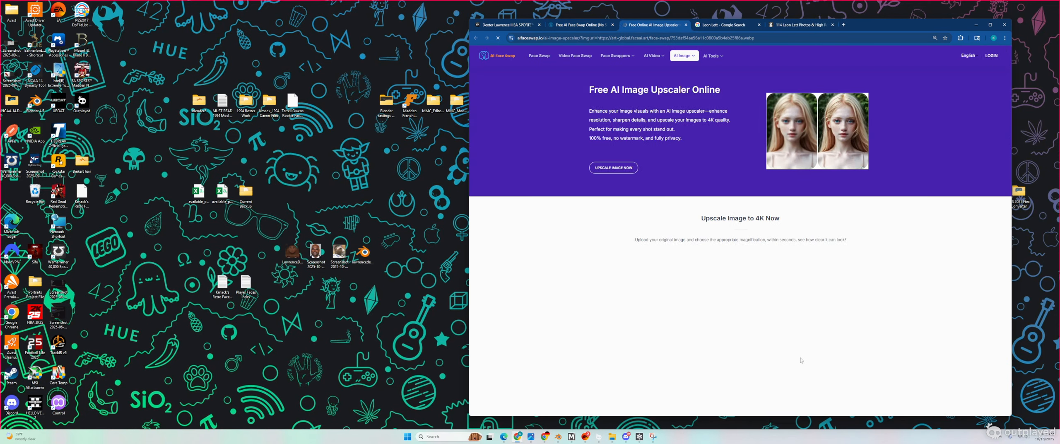
pyautogui.click(657, 152)
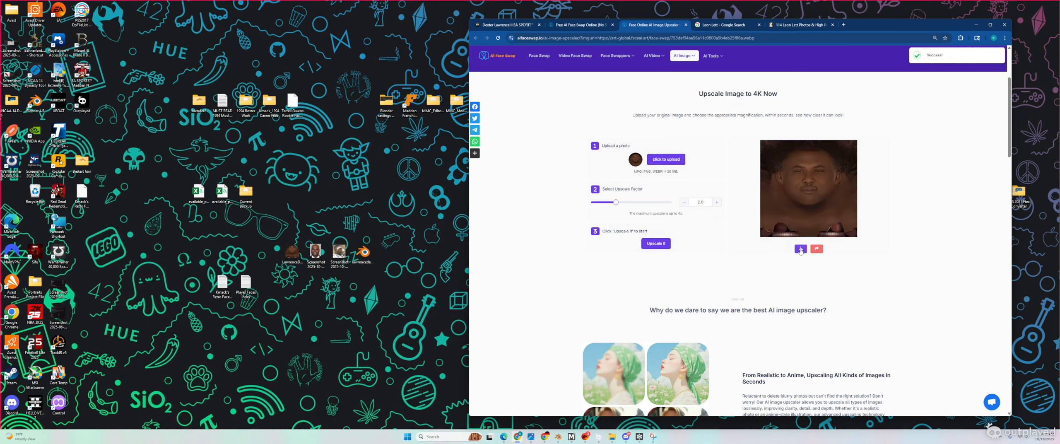
pyautogui.click(801, 249)
pyautogui.moveTo(484, 142); pyautogui.dragTo(385, 193)
pyautogui.moveTo(293, 254); pyautogui.dragTo(319, 195)
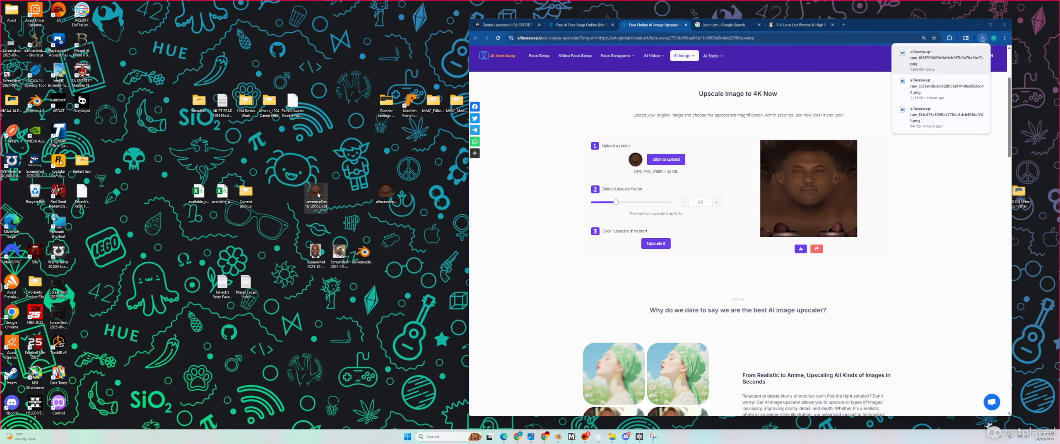
# Step: Compare the original texture and upscaled PNG in Photos, then place the upscaled file beside the texture
pyautogui.doubleClick(319, 195)
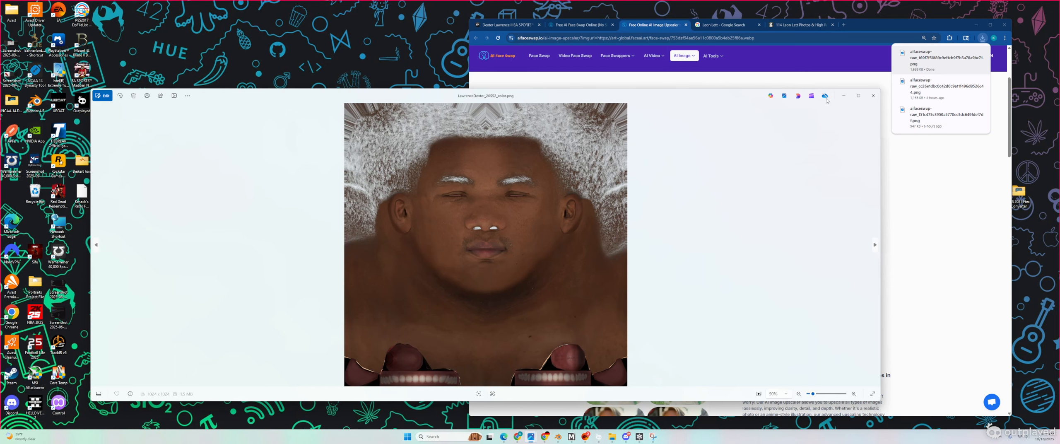
pyautogui.click(840, 96)
pyautogui.doubleClick(389, 202)
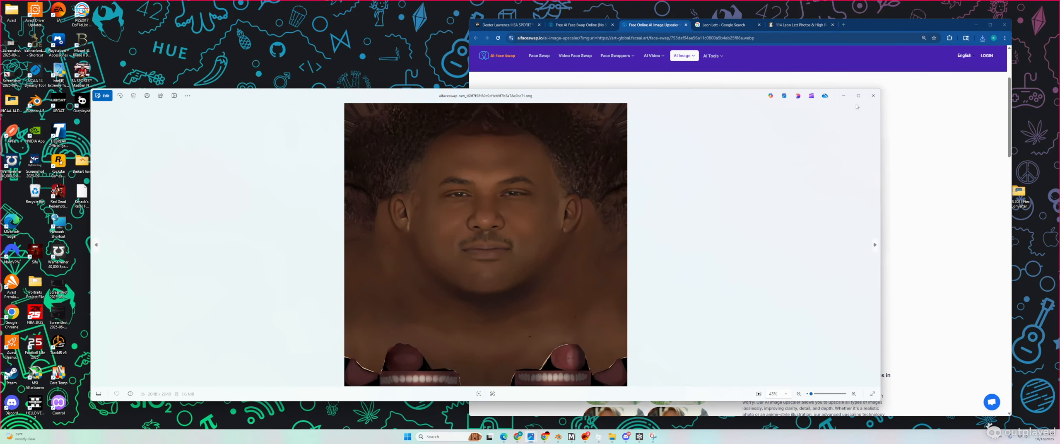
pyautogui.click(873, 96)
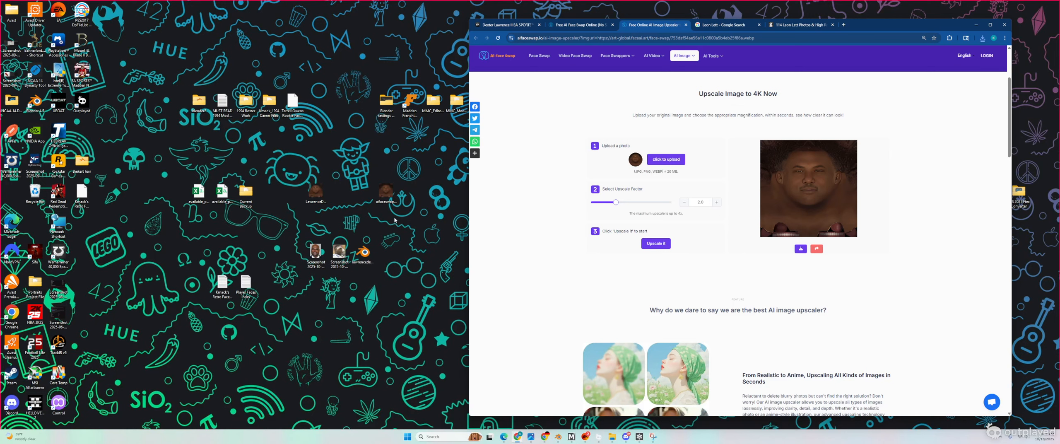
pyautogui.moveTo(386, 191); pyautogui.dragTo(339, 192)
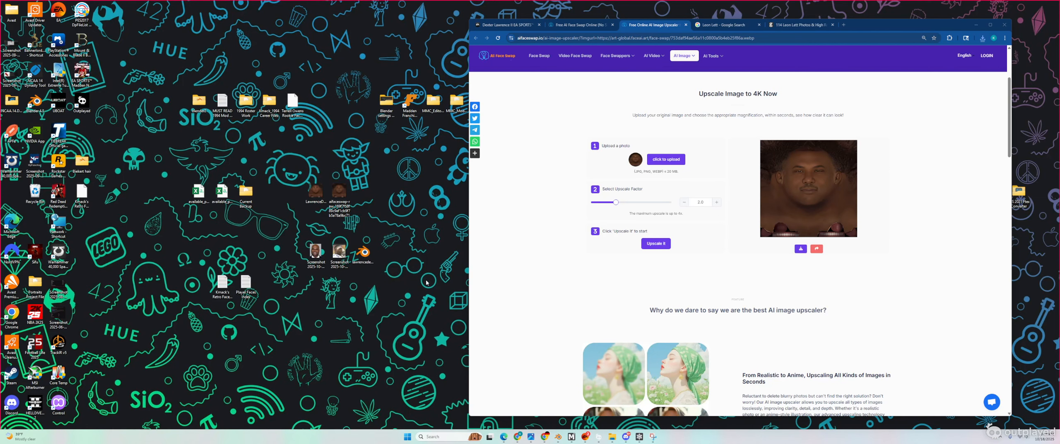
# Step: Review the failed generation in the ChatGPT texture chat, then select the two texture files on the desktop
pyautogui.click(544, 437)
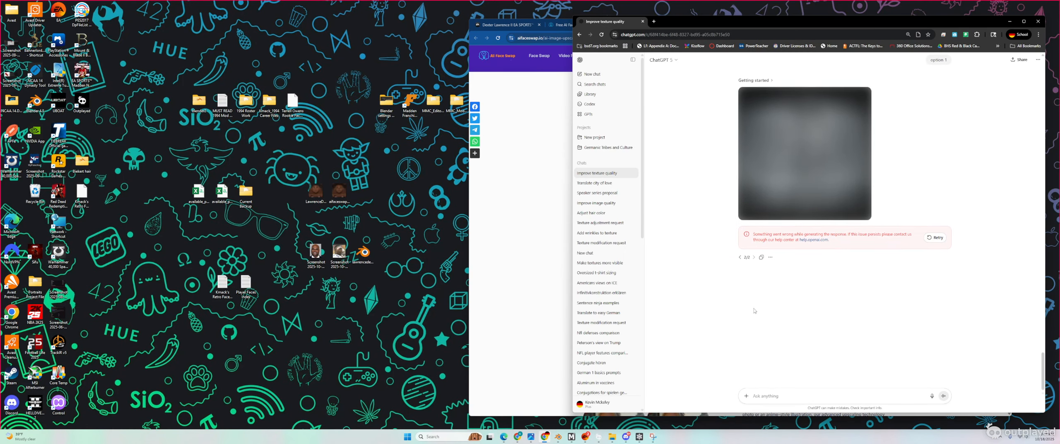
pyautogui.scroll(3, 745, 306)
pyautogui.scroll(-3, 613, 319)
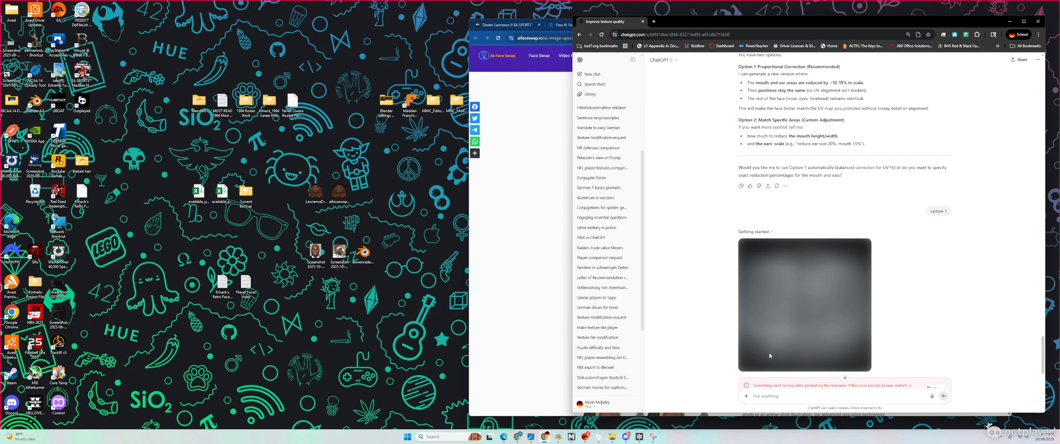
pyautogui.scroll(-4, 735, 353)
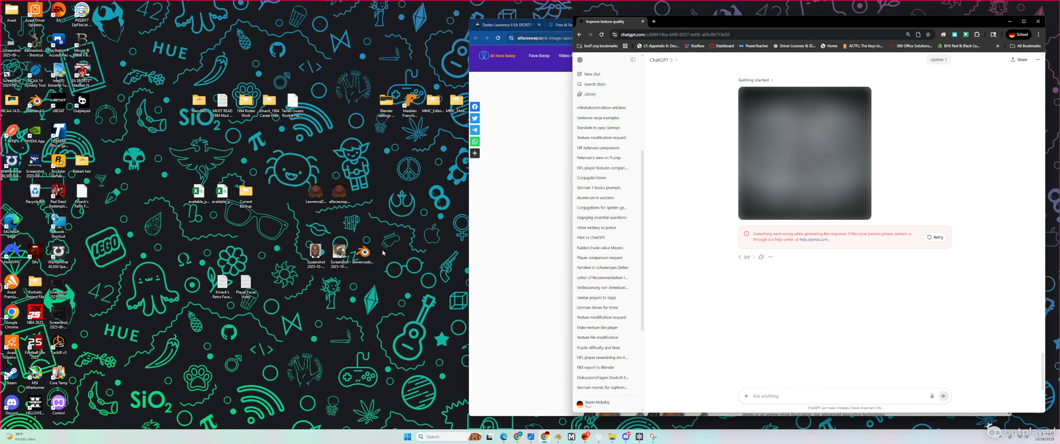
pyautogui.click(322, 200)
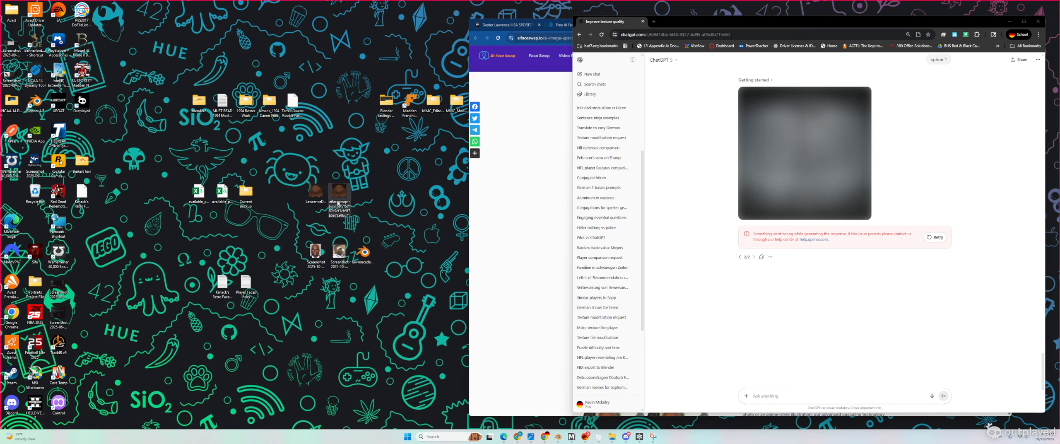
pyautogui.click(346, 207)
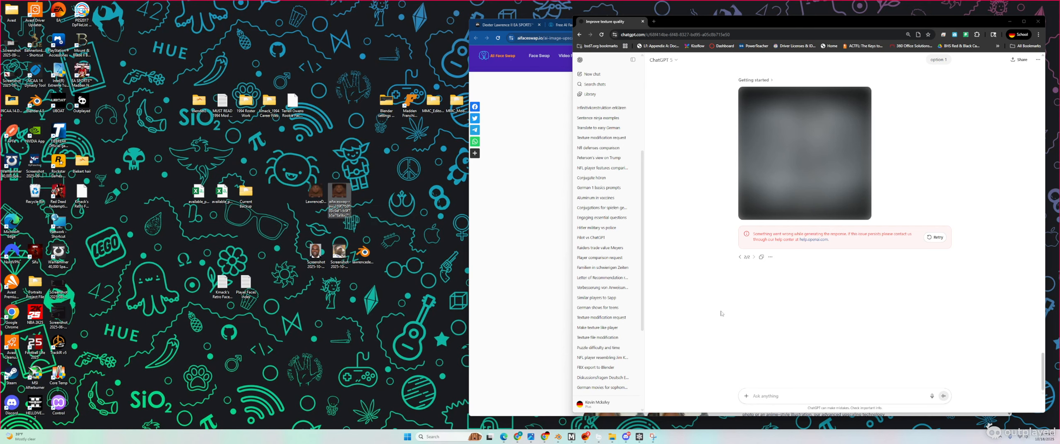
# Step: Rename the first texture file to 'Custom Not Real' and move it back beside the other image
pyautogui.click(314, 198)
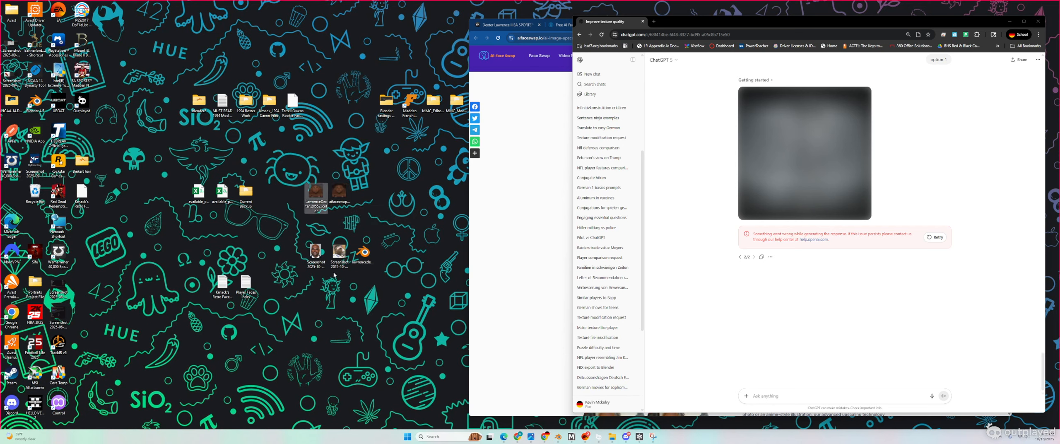
pyautogui.click(319, 205)
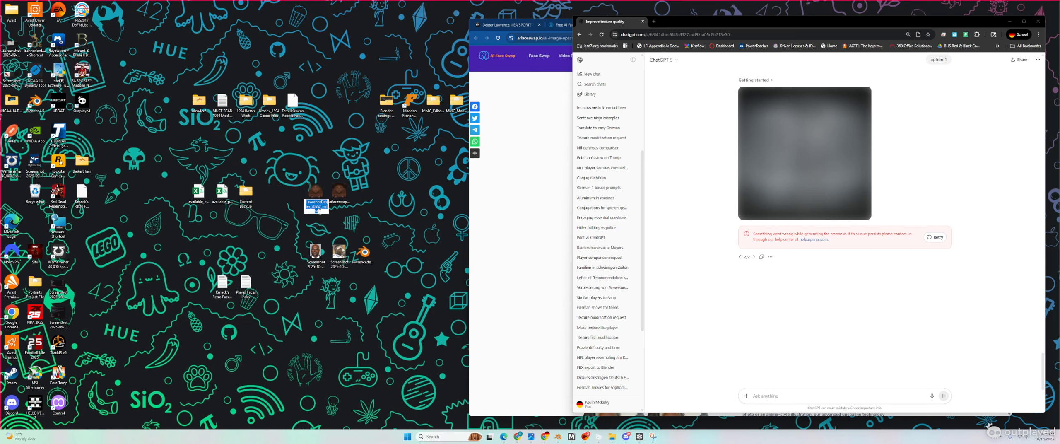
pyautogui.write('Custom Not Real')
pyautogui.press('Return')
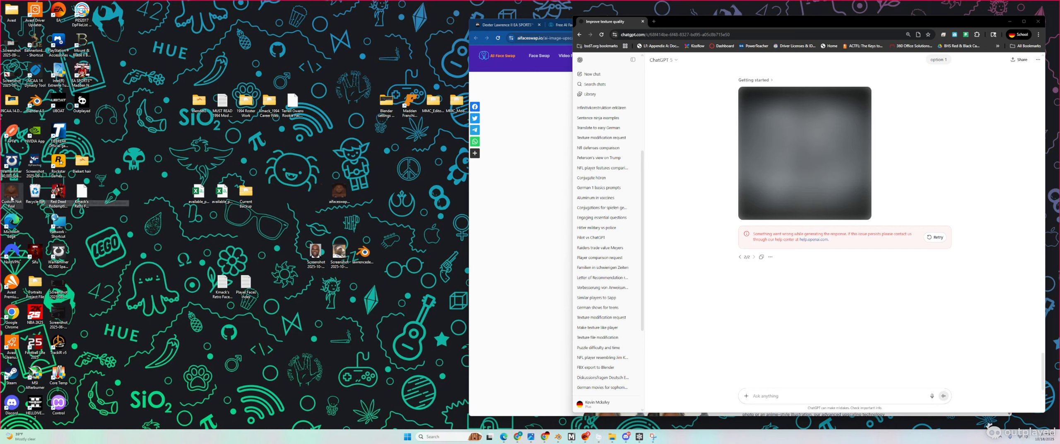
pyautogui.moveTo(3, 197); pyautogui.dragTo(304, 200)
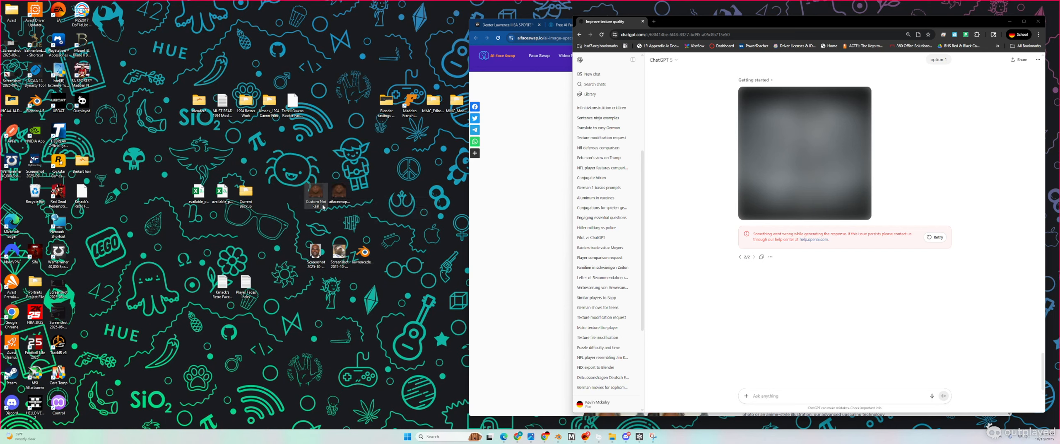
# Step: Rename the face swap result to 'Custom Not Real' too, accepting the duplicate-name prompt
pyautogui.click(345, 202)
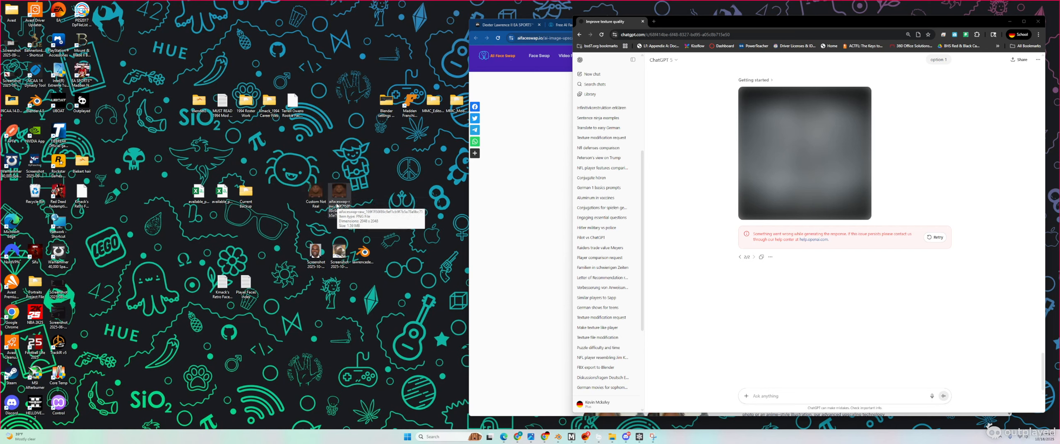
pyautogui.click(342, 205)
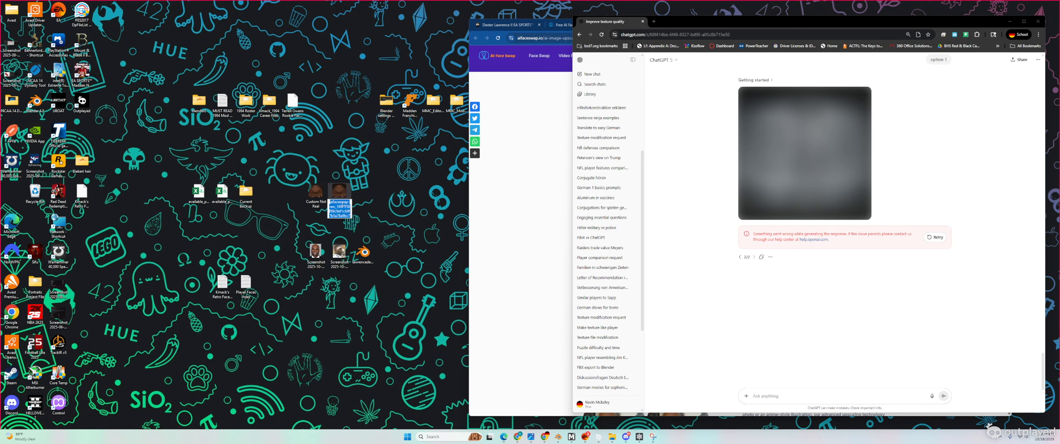
pyautogui.write('Crst')
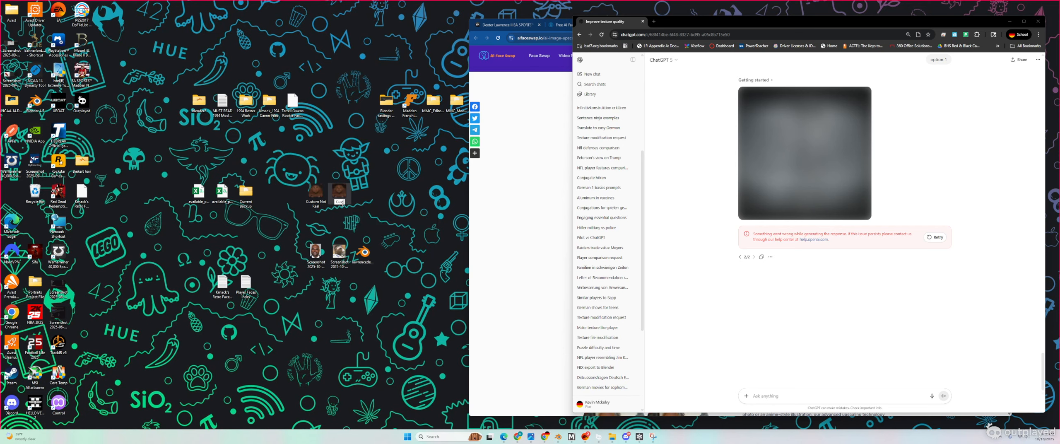
pyautogui.write('om Not Real')
pyautogui.click(382, 226)
pyautogui.press('Return')
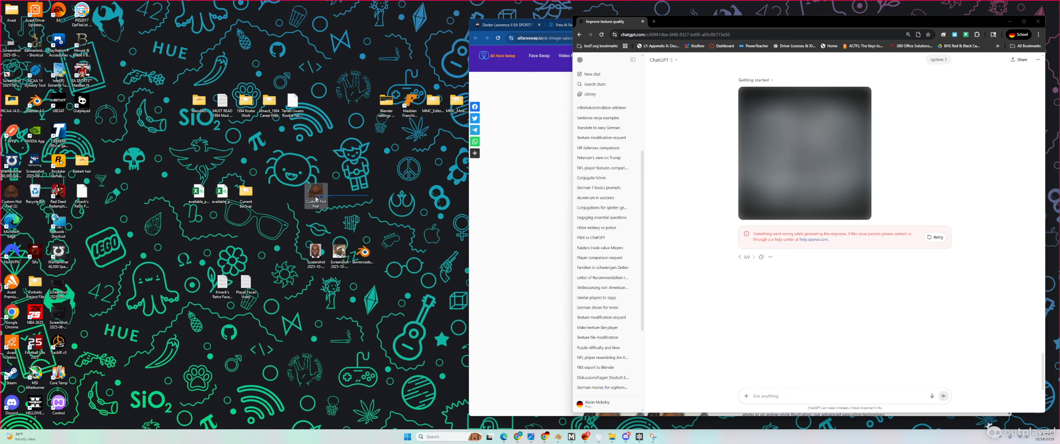
# Step: Check Custom Not Real in Photos, then rename it to 'Original Texture'
pyautogui.doubleClick(315, 191)
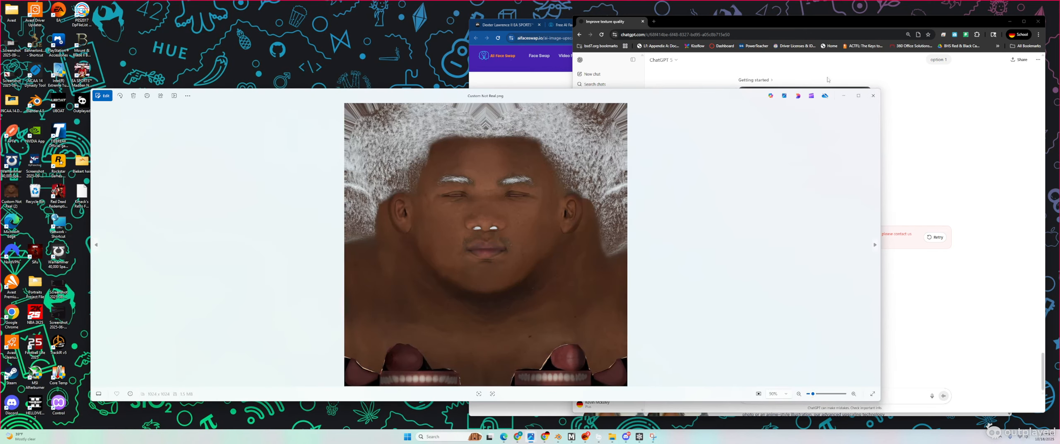
pyautogui.click(869, 97)
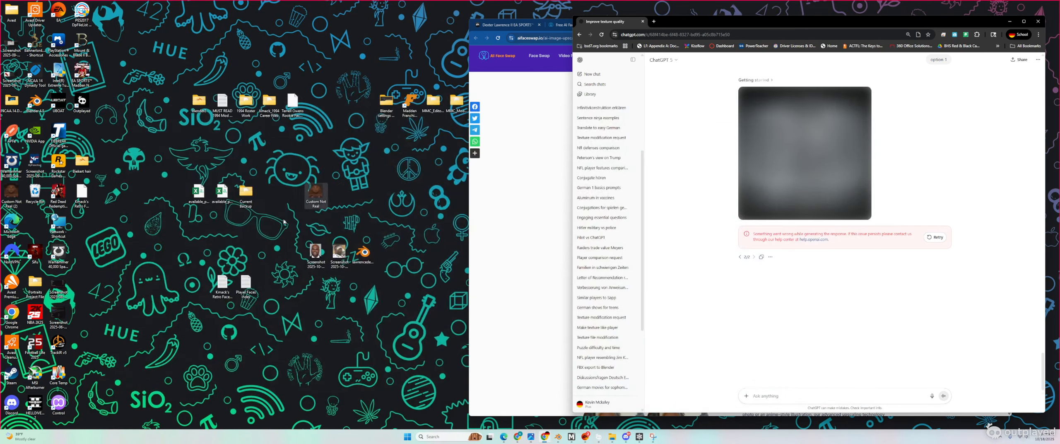
pyautogui.click(322, 205)
pyautogui.write('Original')
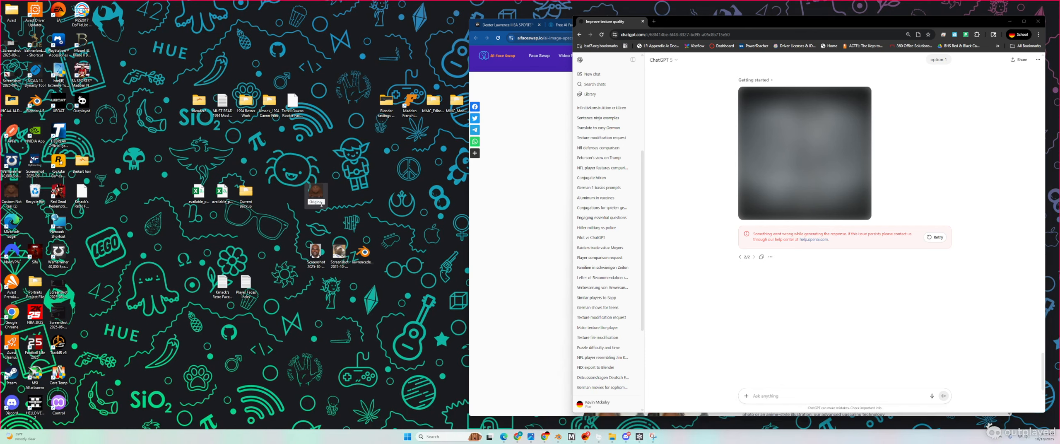
pyautogui.write(' Texture')
pyautogui.click(371, 173)
# Step: Rename 'Custom Not Real (2)' to 'Custom Not Real', arrange both icons, and attach the texture to ChatGPT
pyautogui.moveTo(16, 198); pyautogui.dragTo(316, 195)
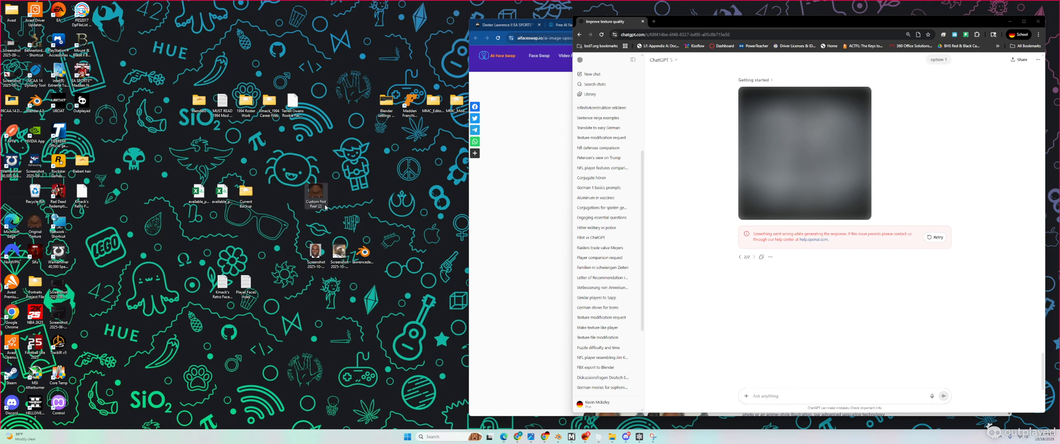
pyautogui.click(325, 206)
pyautogui.press('BackSpace')
pyautogui.press('BackSpace')
pyautogui.press('BackSpace')
pyautogui.click(375, 195)
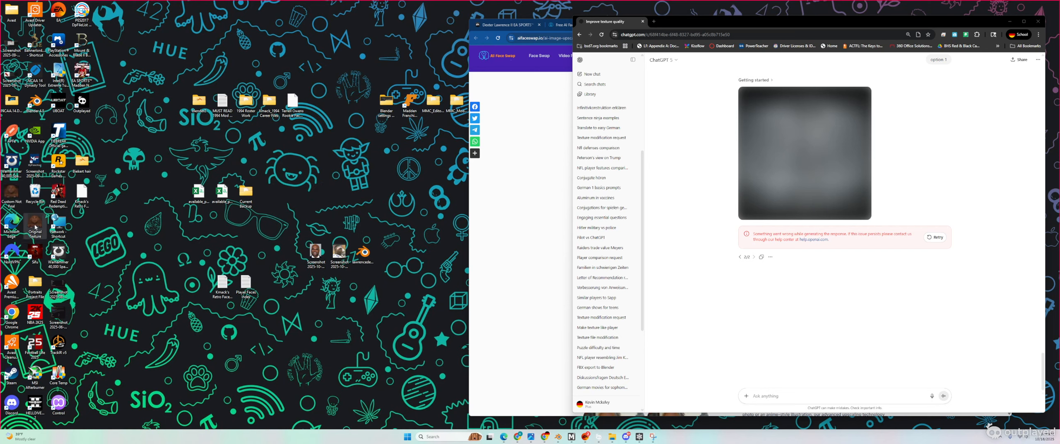
pyautogui.moveTo(35, 225); pyautogui.dragTo(319, 211)
pyautogui.moveTo(7, 192); pyautogui.dragTo(846, 240)
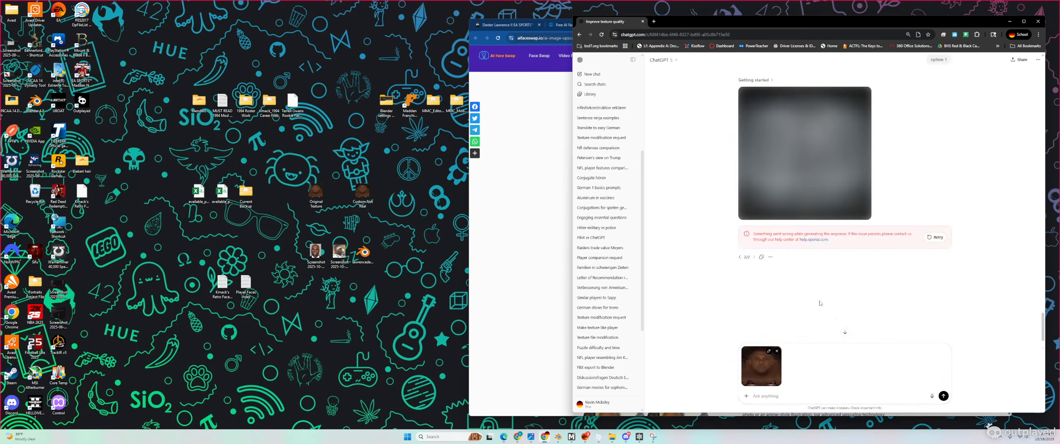
# Step: Send the texture with the prompt 'create a higher quality texture of this created face', keeping proportions and features unchanged
pyautogui.scroll(-1, 796, 261)
pyautogui.scroll(4, 773, 216)
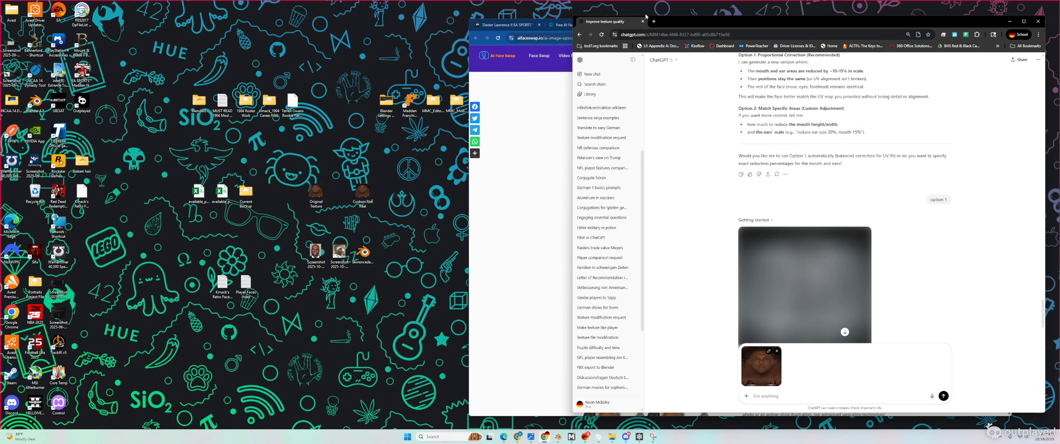
pyautogui.click(663, 60)
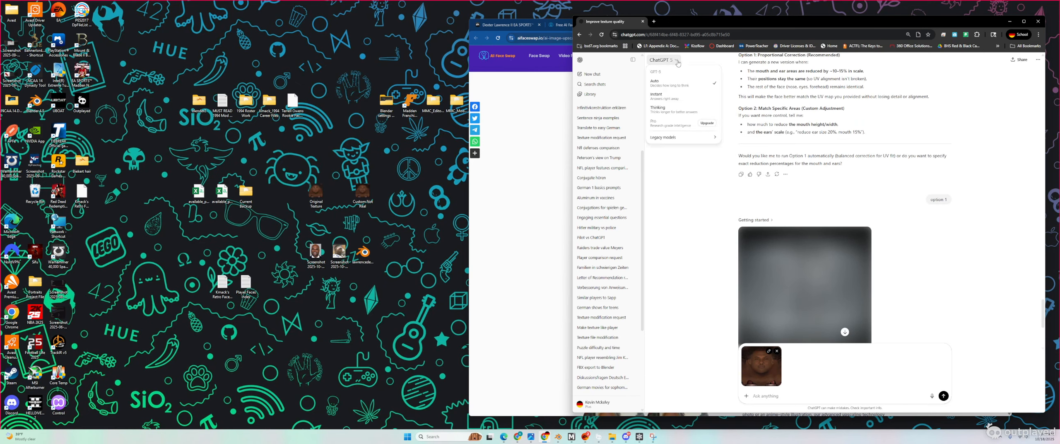
pyautogui.click(678, 63)
pyautogui.scroll(-5, 705, 305)
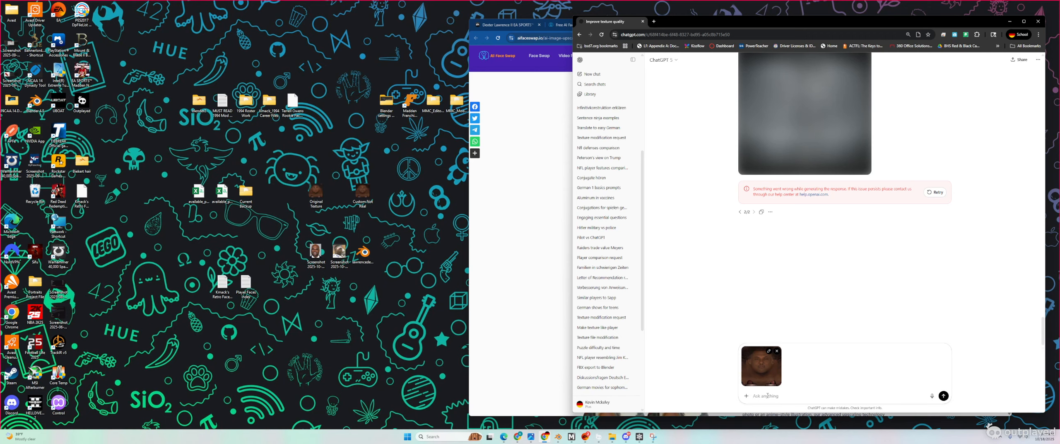
pyautogui.write('Keep pic')
pyautogui.press('BackSpace')
pyautogui.press('BackSpace')
pyautogui.press('BackSpace')
pyautogui.press('BackSpace')
pyautogui.press('BackSpace')
pyautogui.press('BackSpace')
pyautogui.press('BackSpace')
pyautogui.press('BackSpace')
pyautogui.press('BackSpace')
pyautogui.press('BackSpace')
pyautogui.press('BackSpace')
pyautogui.write('create a higher quality texture of this created fa')
pyautogui.write('ce. Keep all proportions')
pyautogui.write('exactly')
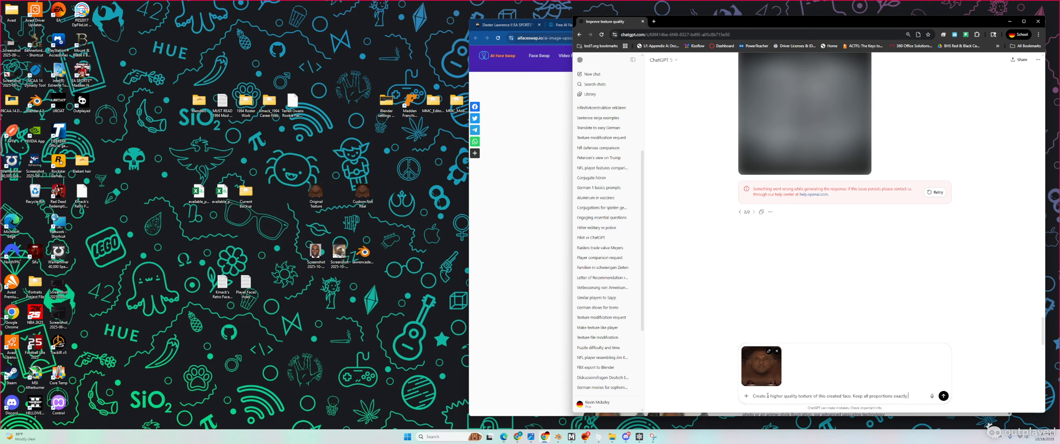
pyautogui.write(' as they are')
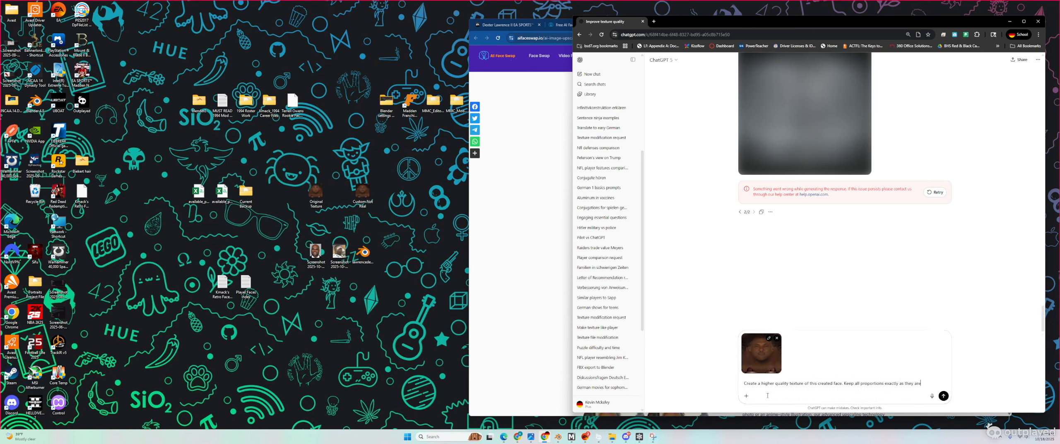
pyautogui.write('. Do not change')
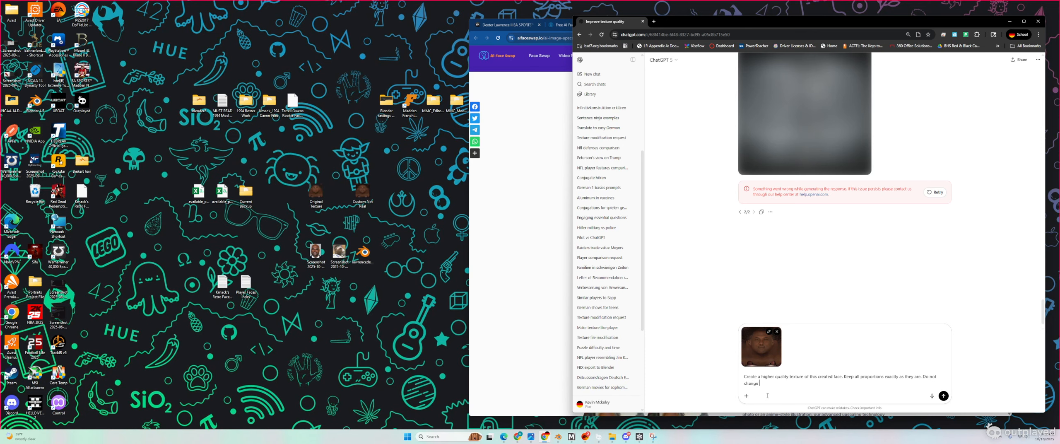
pyautogui.write(' mouth size and pot')
pyautogui.write('ition or any other features like eyes, nose, and lips.')
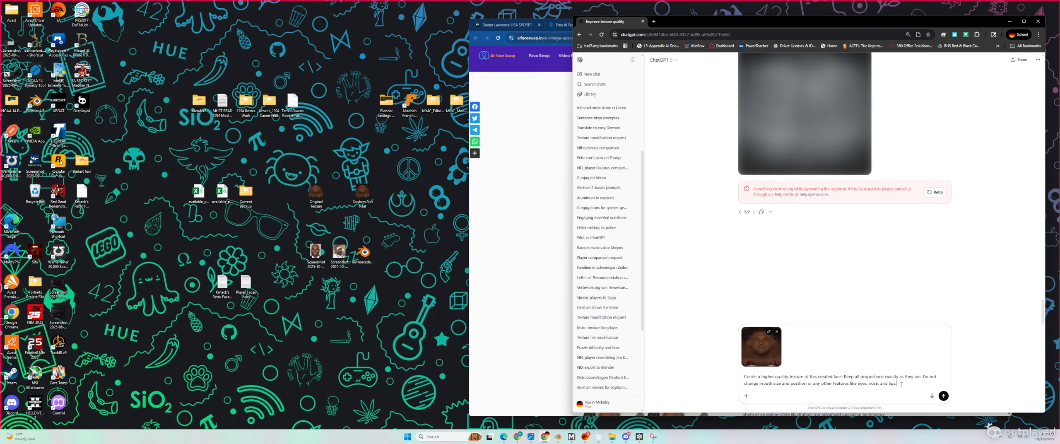
pyautogui.write('On change the texture qu')
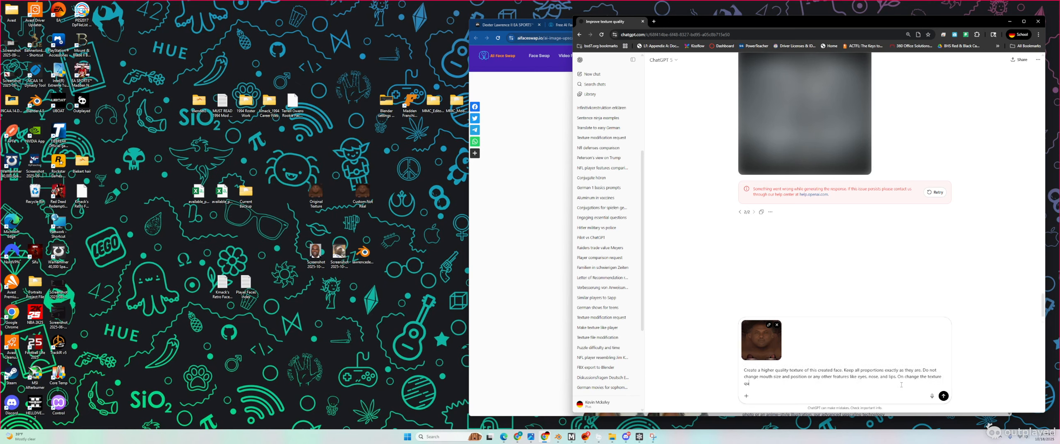
pyautogui.write('ality.')
pyautogui.press('Return')
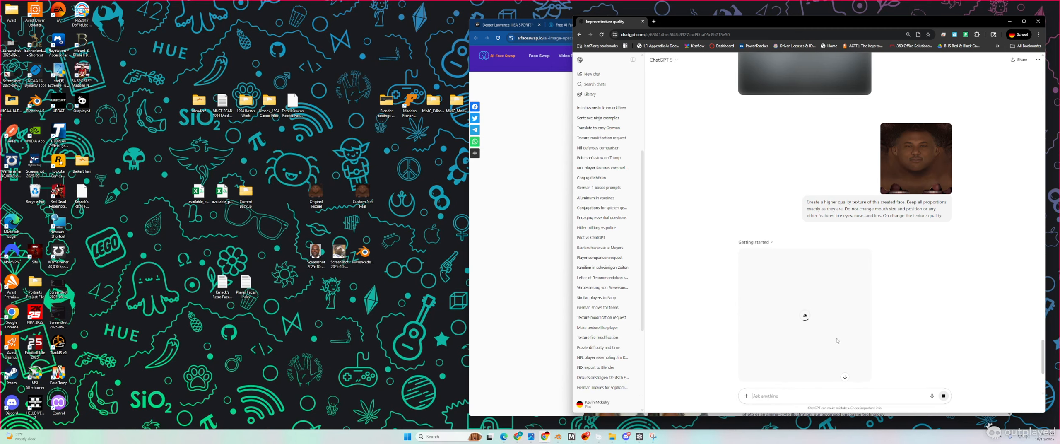
# Step: While ChatGPT generates, bring the aifaceswap upscaler page with the face texture back to the front
pyautogui.click(542, 286)
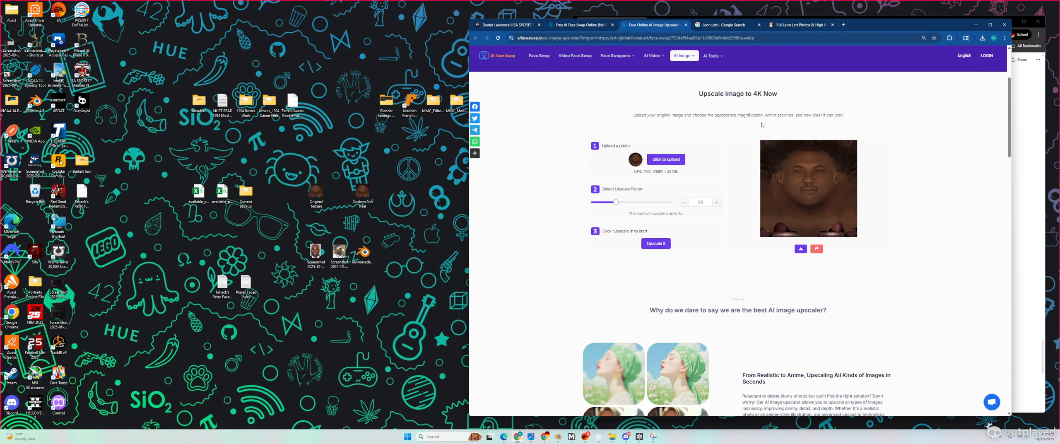
# Step: Minimize the upscaler and view the reference player photo in Photos
pyautogui.click(975, 26)
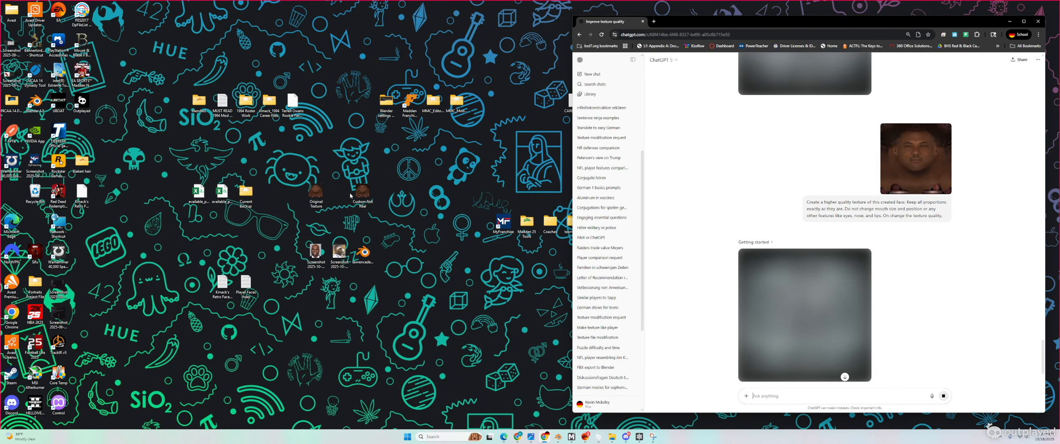
pyautogui.doubleClick(313, 245)
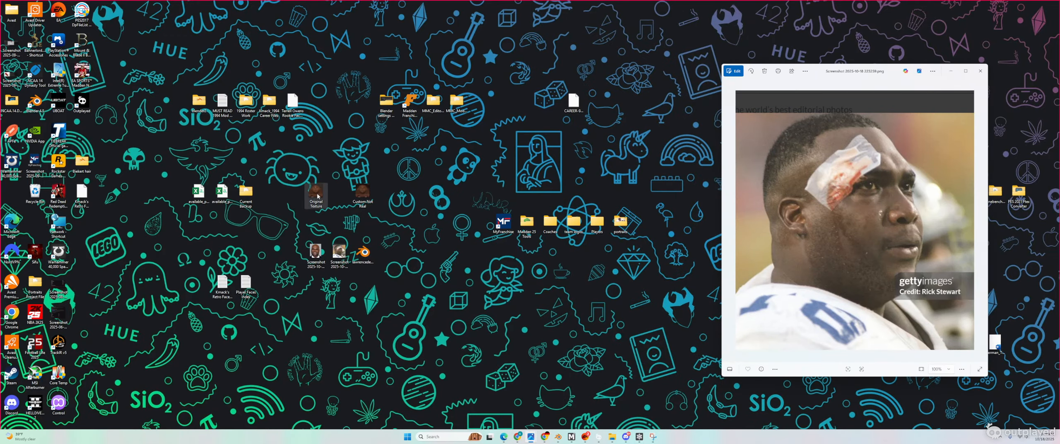
pyautogui.click(357, 199)
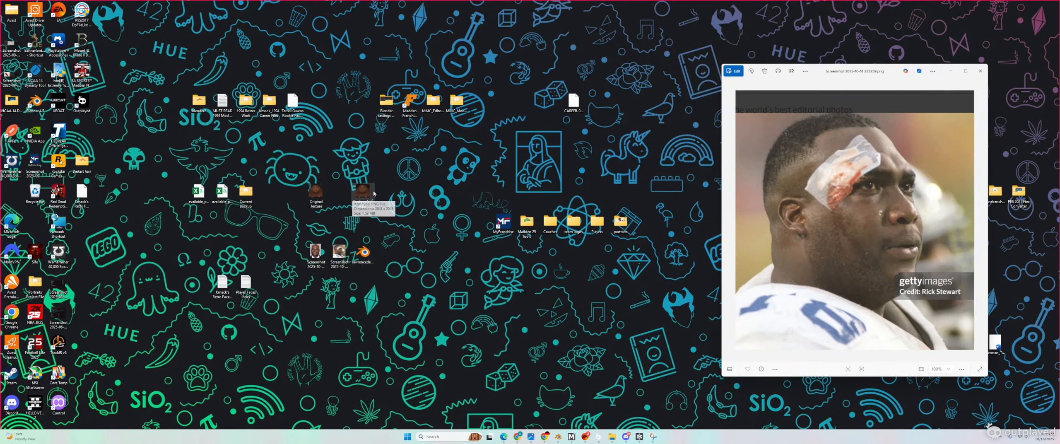
# Step: Open Original Texture in Paint.NET via Open with
pyautogui.rightClick(314, 195)
pyautogui.moveTo(347, 211)
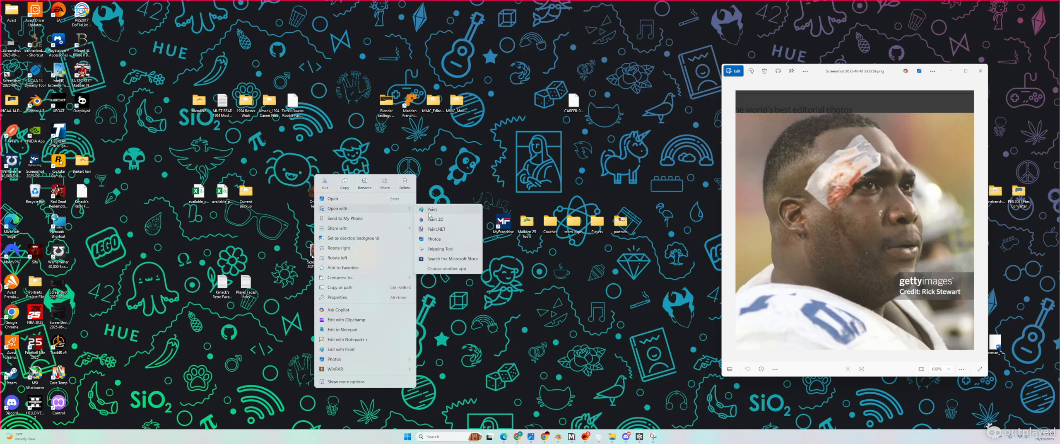
pyautogui.click(436, 228)
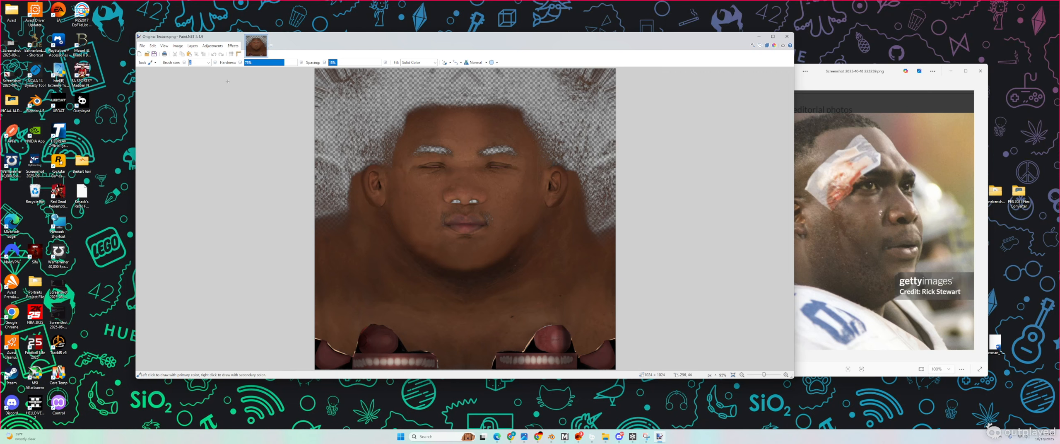
pyautogui.click(178, 46)
# Step: Resize the original texture to 2048 × 2048 pixels
pyautogui.click(189, 62)
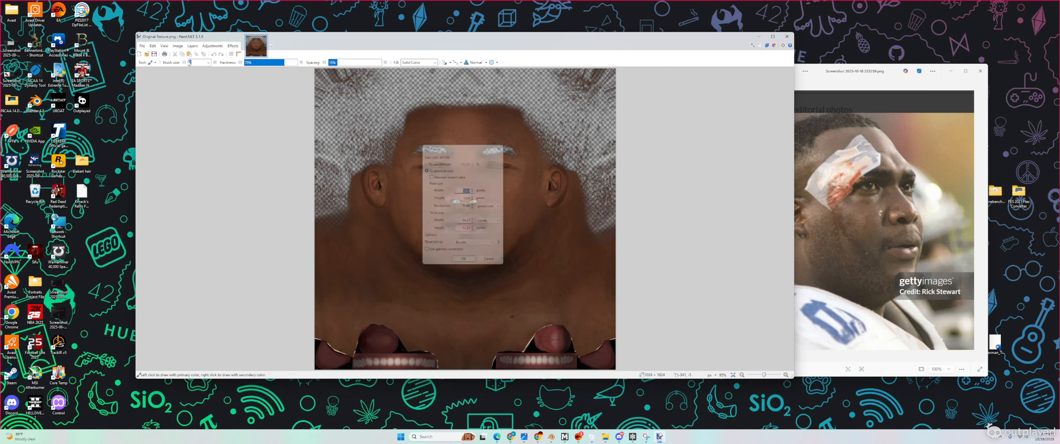
pyautogui.write('2048')
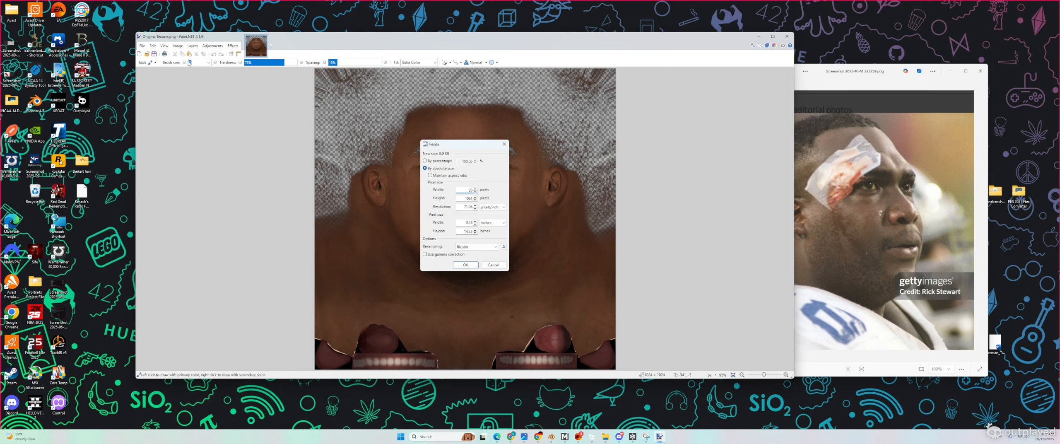
pyautogui.press('Tab')
pyautogui.write('204')
pyautogui.click(459, 264)
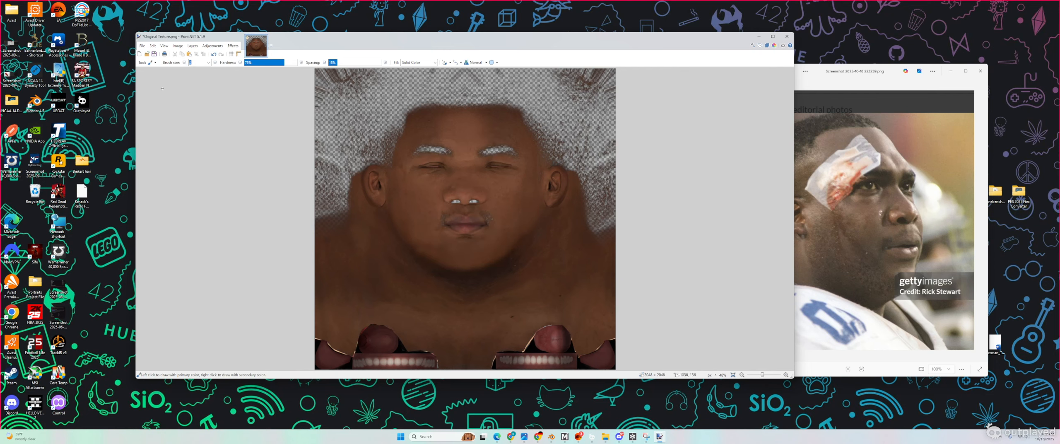
# Step: Save the resized texture back to Original Texture.png
pyautogui.click(142, 45)
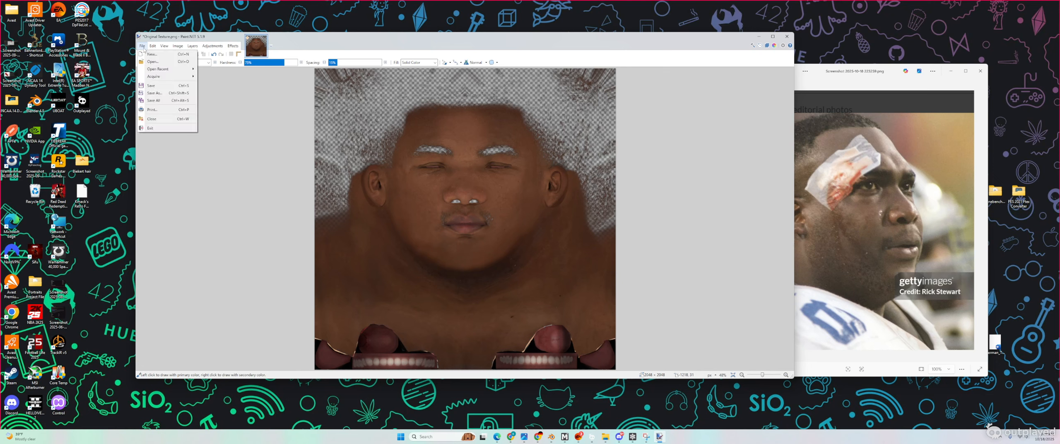
pyautogui.click(157, 87)
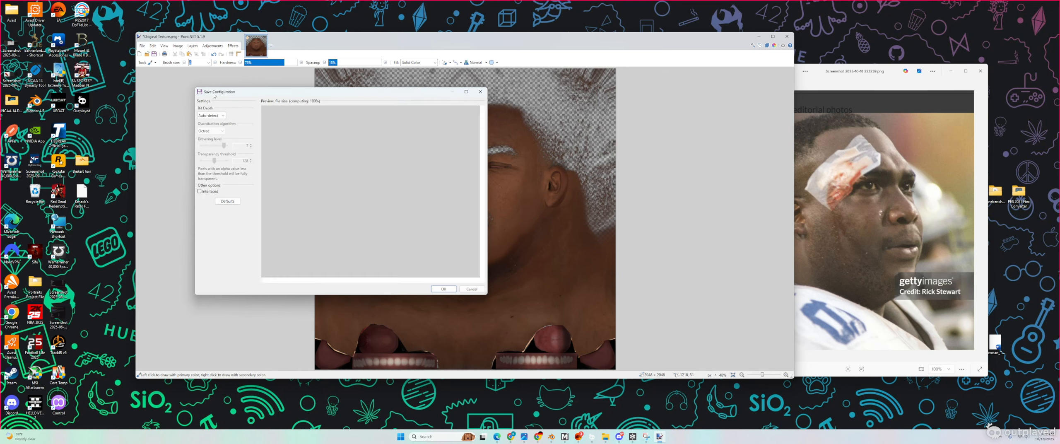
pyautogui.click(446, 291)
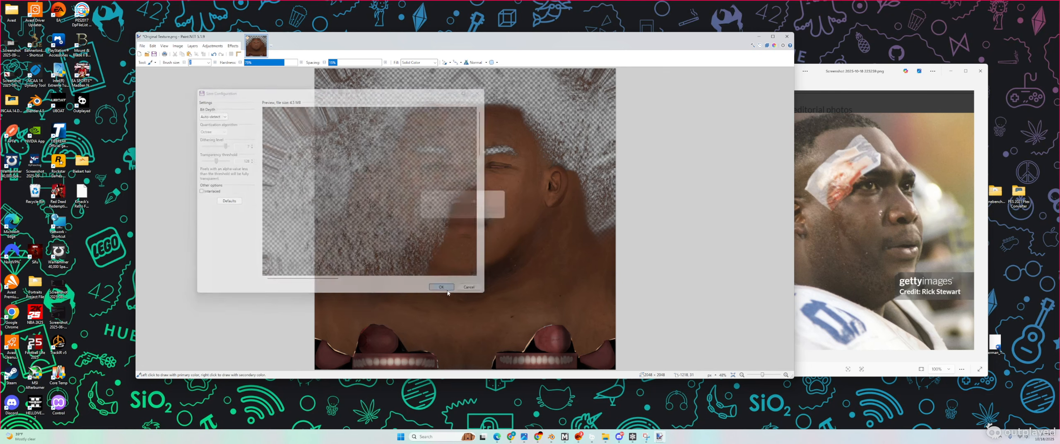
pyautogui.click(193, 46)
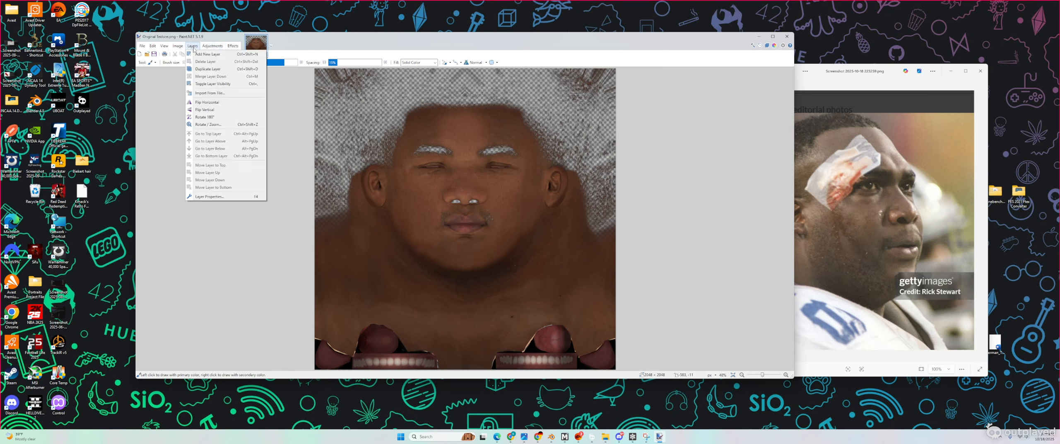
# Step: Import the Custom Not Real image from file as a new layer over the original texture
pyautogui.click(210, 94)
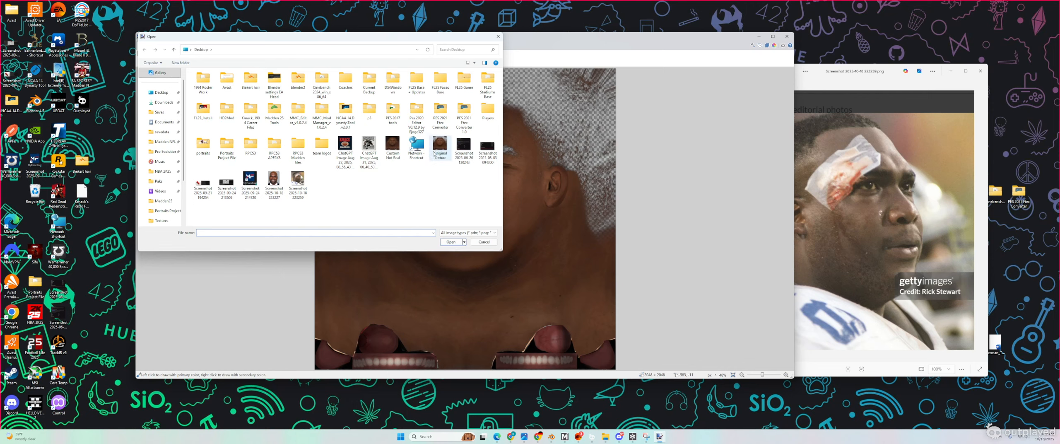
pyautogui.doubleClick(393, 145)
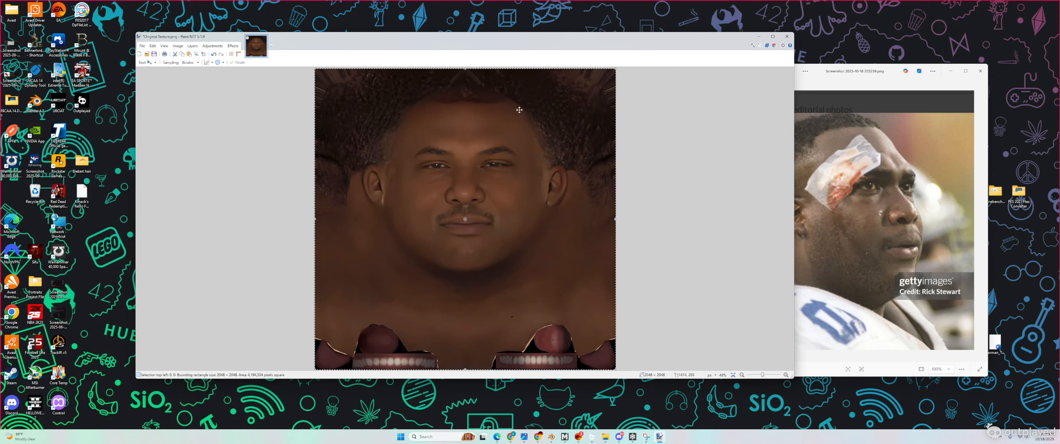
pyautogui.keyDown('ctrl'); pyautogui.scroll(3, 474, 220); pyautogui.keyUp('ctrl')
pyautogui.keyDown('ctrl'); pyautogui.scroll(-3, 471, 222); pyautogui.keyUp('ctrl')
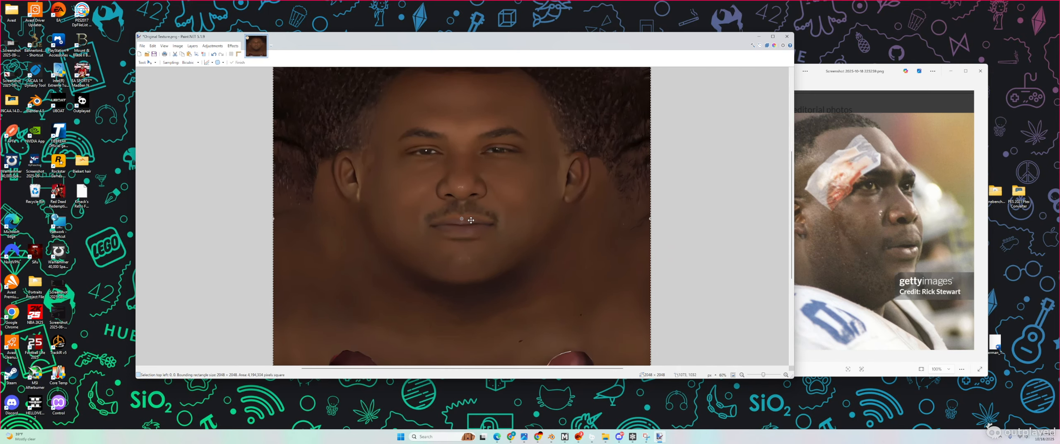
pyautogui.click(156, 62)
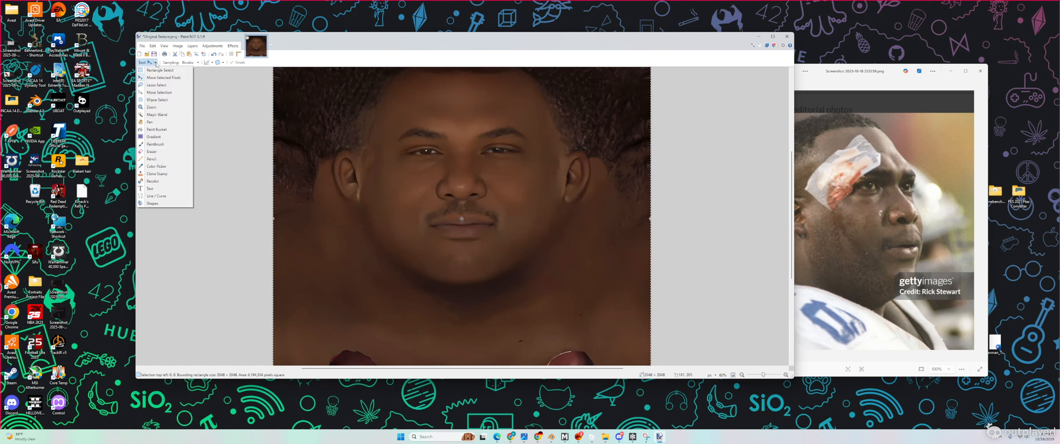
# Step: Switch to the Eraser tool and set the brush size to 95
pyautogui.click(151, 151)
pyautogui.click(207, 62)
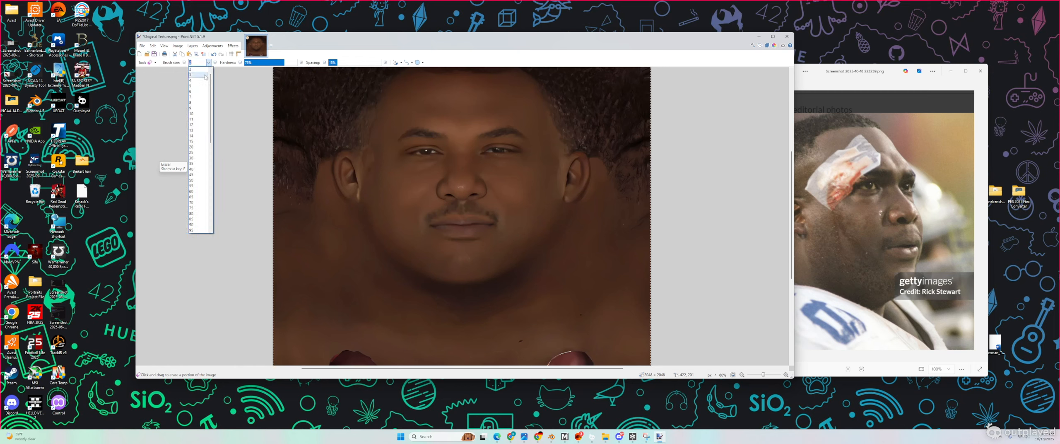
pyautogui.click(200, 180)
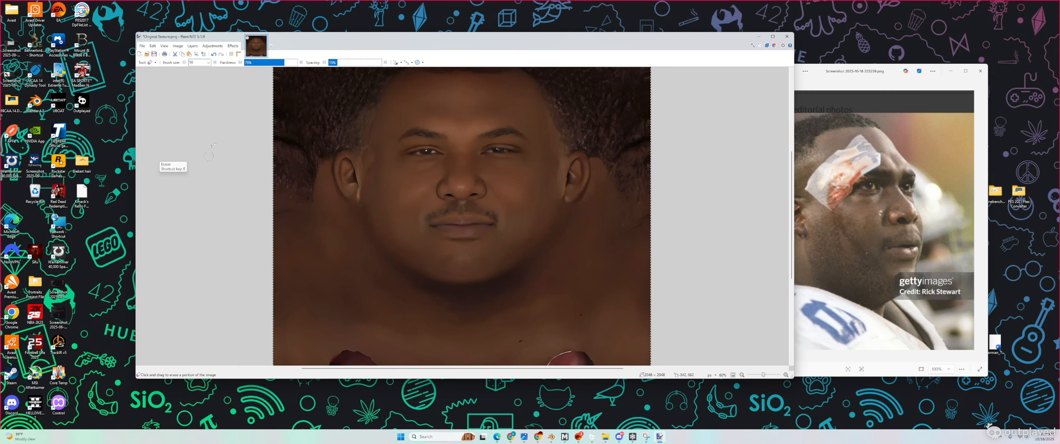
pyautogui.click(208, 62)
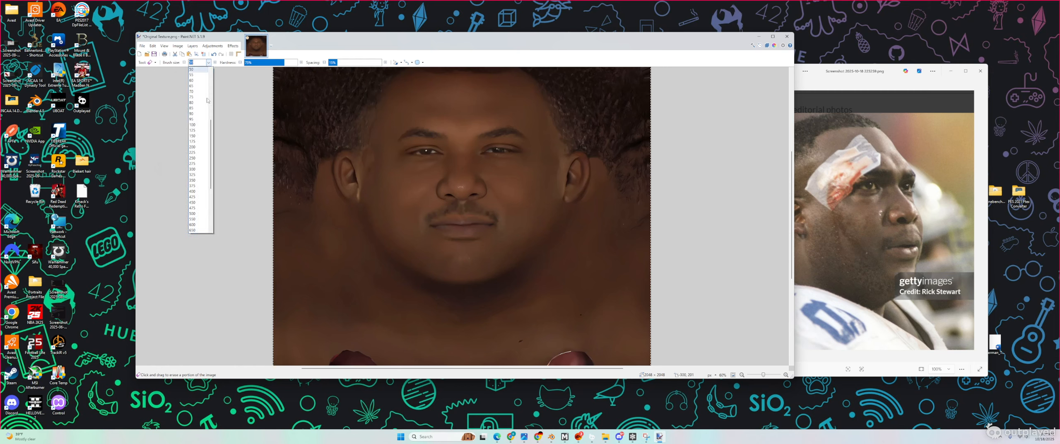
pyautogui.click(201, 120)
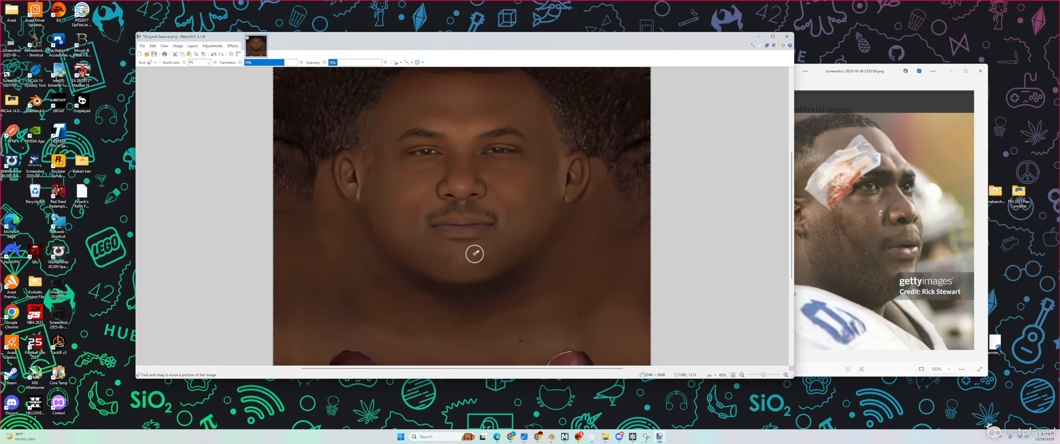
# Step: Erase the lips, left eye and both ears on the upper face layer
pyautogui.keyDown('ctrl'); pyautogui.scroll(4, 473, 248); pyautogui.keyUp('ctrl')
pyautogui.moveTo(385, 191)
pyautogui.mouseDown()
pyautogui.moveTo(498, 192)
pyautogui.moveTo(475, 196)
pyautogui.moveTo(413, 184)
pyautogui.moveTo(507, 182)
pyautogui.mouseUp()
pyautogui.scroll(3, 572, 216)
pyautogui.moveTo(431, 202)
pyautogui.mouseDown()
pyautogui.moveTo(416, 199)
pyautogui.moveTo(476, 196)
pyautogui.mouseUp()
pyautogui.scroll(3, 563, 261)
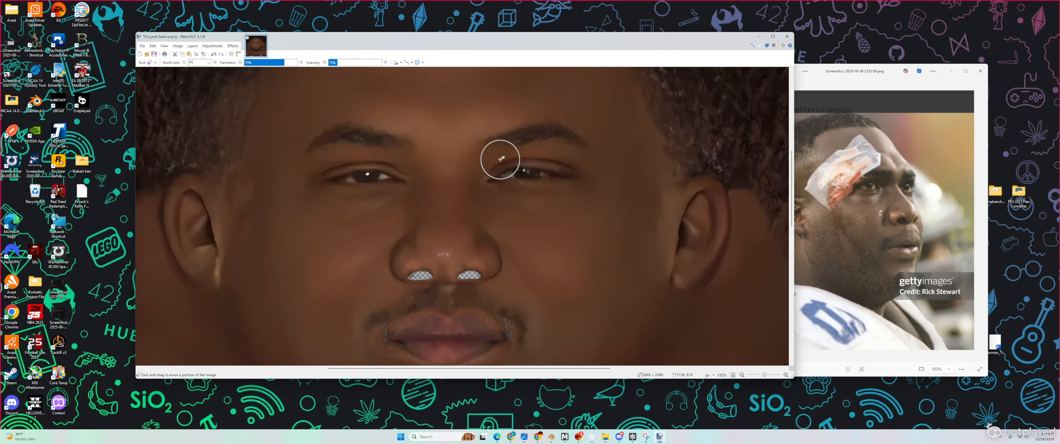
pyautogui.moveTo(497, 159); pyautogui.dragTo(551, 171)
pyautogui.moveTo(378, 177); pyautogui.dragTo(343, 181)
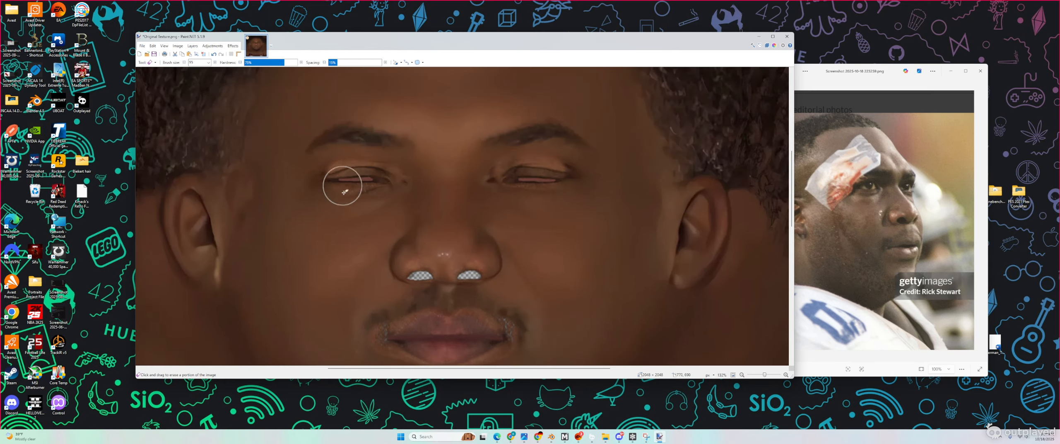
pyautogui.moveTo(182, 225); pyautogui.dragTo(208, 220)
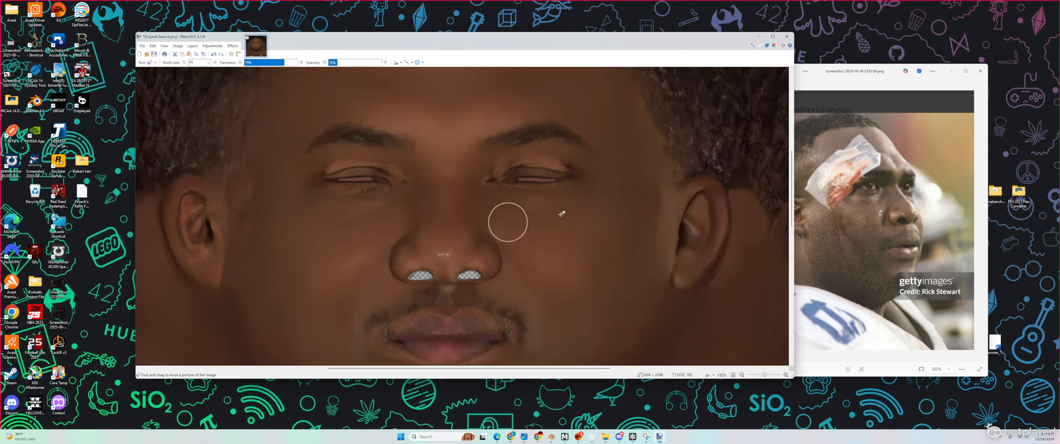
pyautogui.moveTo(689, 238); pyautogui.dragTo(712, 208)
# Step: Undo the eye erasing so the open eyes are restored
pyautogui.scroll(-4, 526, 206)
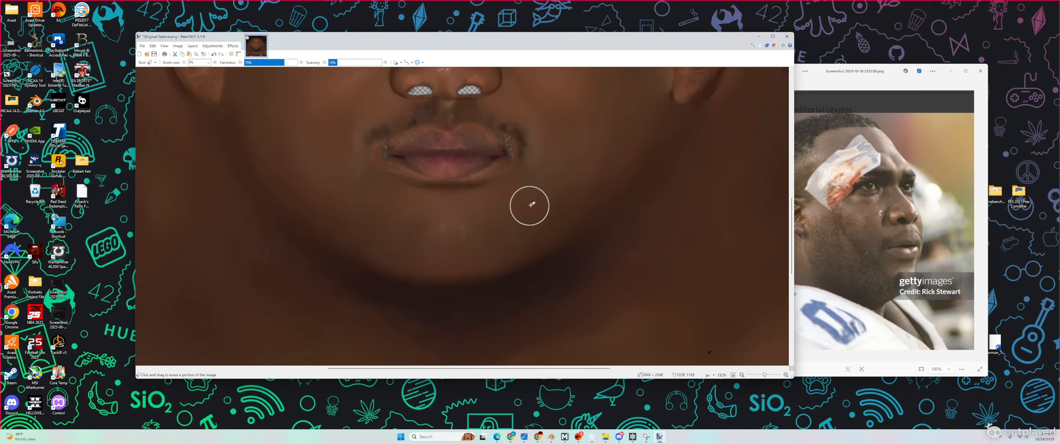
pyautogui.scroll(4, 530, 203)
pyautogui.keyDown('ctrl'); pyautogui.scroll(-3, 566, 217); pyautogui.keyUp('ctrl')
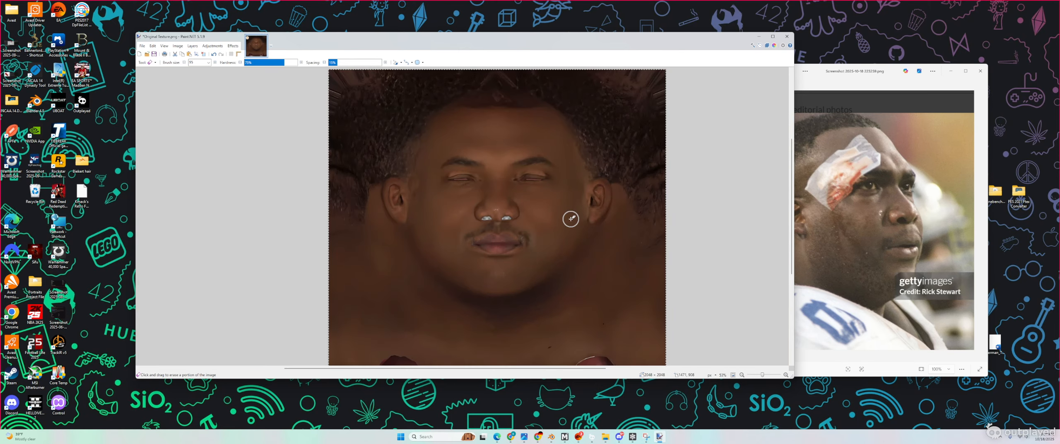
pyautogui.hotkey('ctrl', 'z')
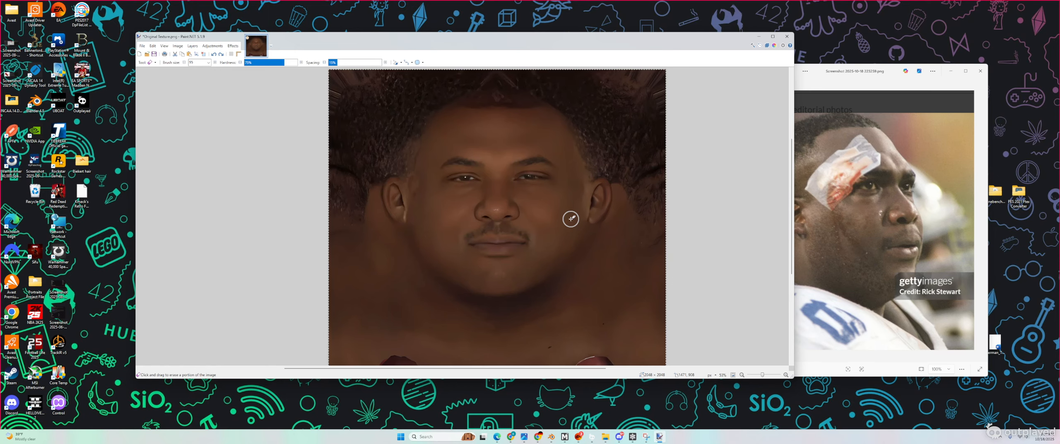
pyautogui.keyDown('ctrl'); pyautogui.scroll(3, 512, 254); pyautogui.keyUp('ctrl')
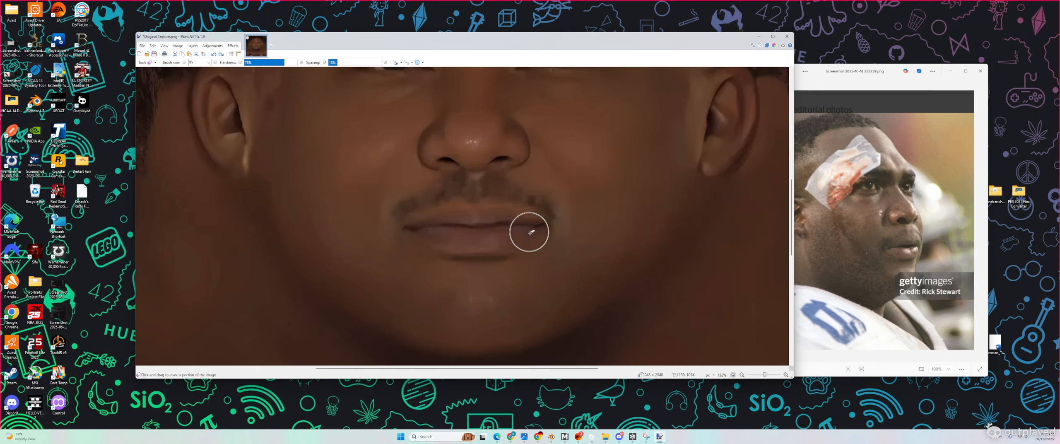
# Step: Shrink the eraser to size 35 and erase the lower lip to reveal the pinker lip beneath
pyautogui.click(207, 63)
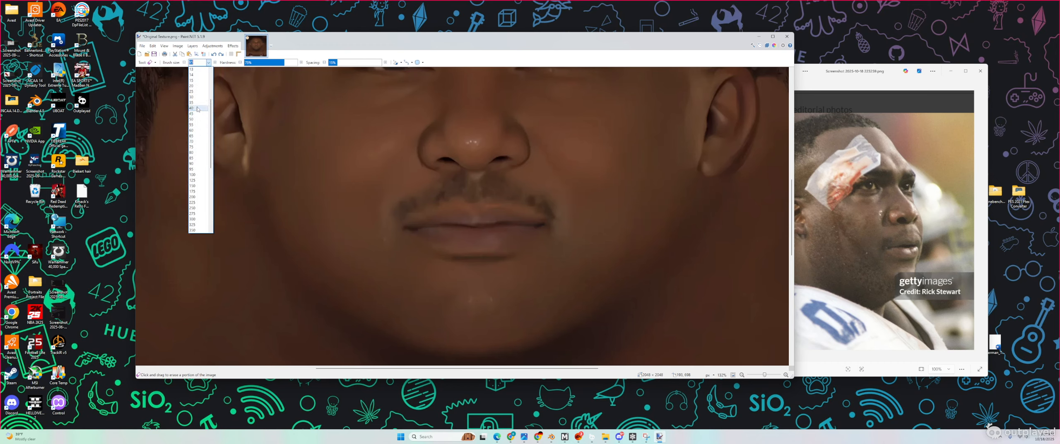
pyautogui.click(198, 102)
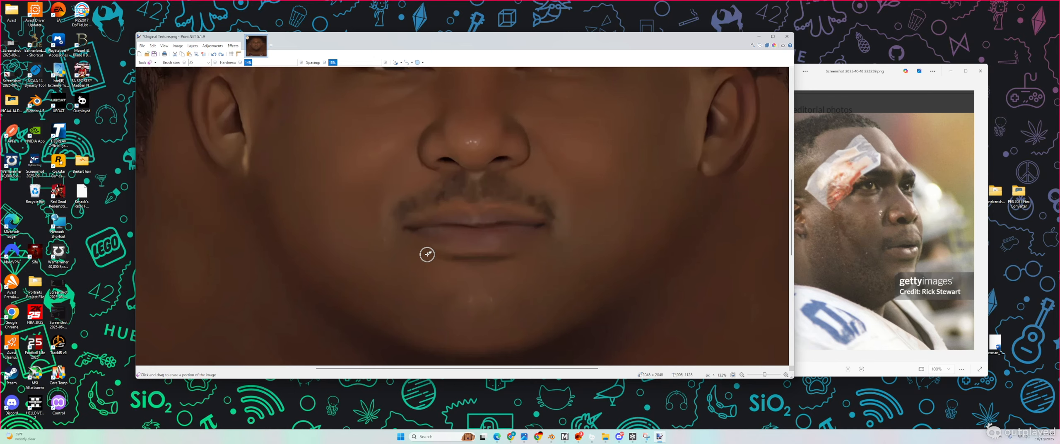
pyautogui.keyDown('ctrl'); pyautogui.scroll(3, 412, 249); pyautogui.keyUp('ctrl')
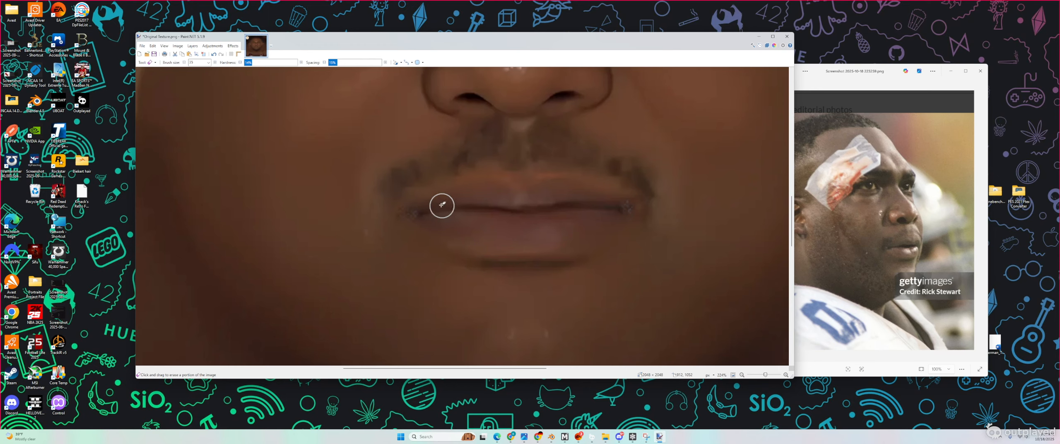
pyautogui.keyDown('ctrl'); pyautogui.scroll(-4, 476, 257); pyautogui.keyUp('ctrl')
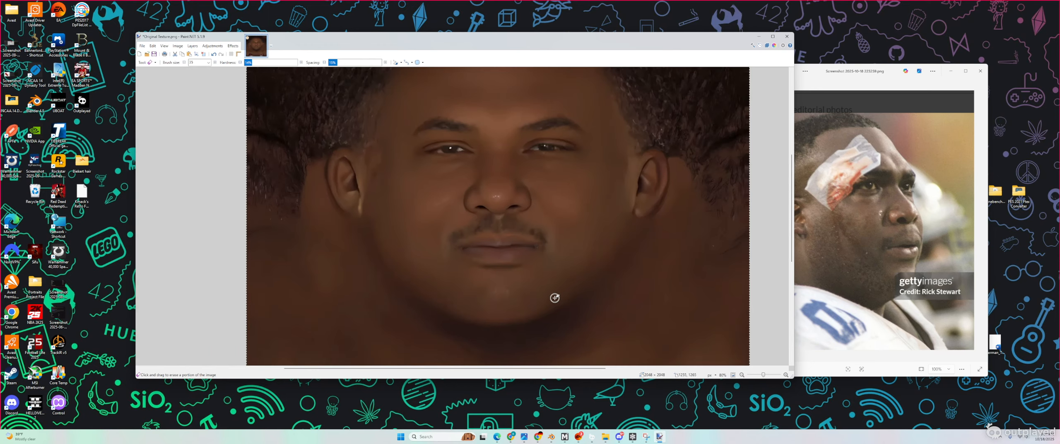
pyautogui.keyDown('ctrl'); pyautogui.scroll(3, 487, 273); pyautogui.keyUp('ctrl')
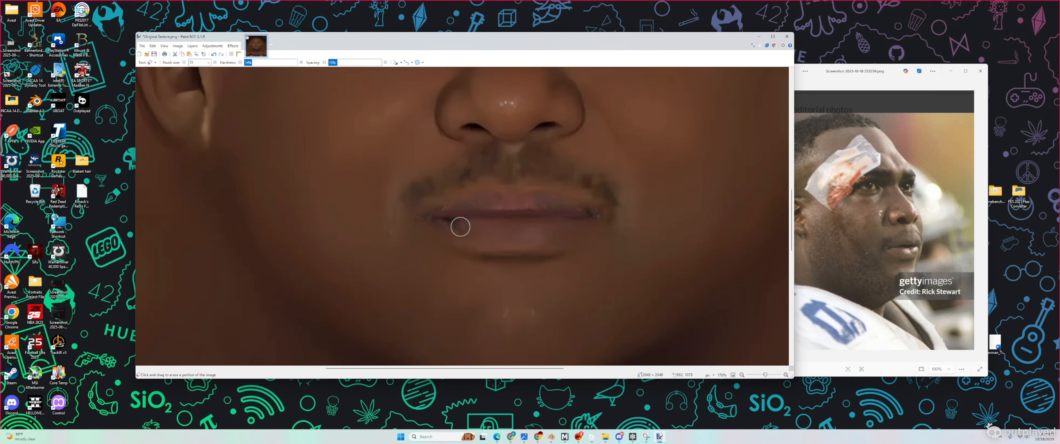
pyautogui.moveTo(480, 230)
pyautogui.mouseDown()
pyautogui.moveTo(504, 233)
pyautogui.moveTo(476, 221)
pyautogui.moveTo(551, 222)
pyautogui.mouseUp()
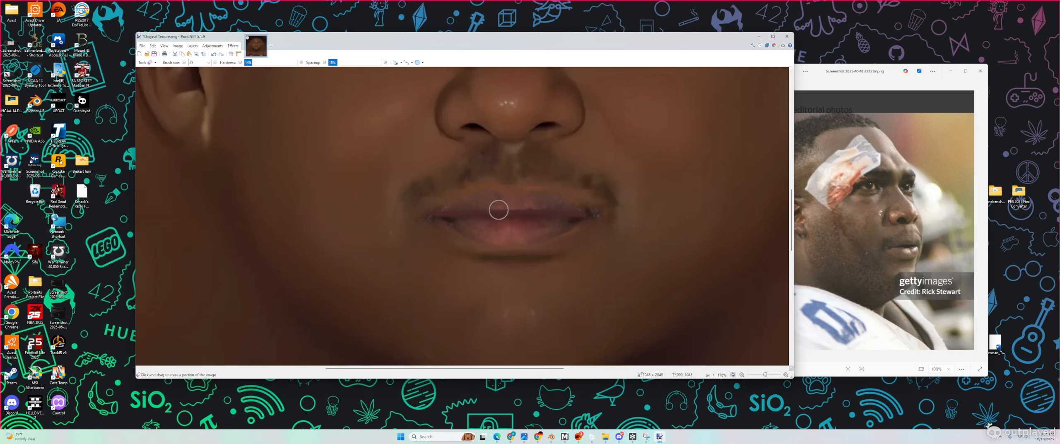
pyautogui.keyDown('ctrl'); pyautogui.scroll(-3, 516, 290); pyautogui.keyUp('ctrl')
pyautogui.scroll(-1, 593, 297)
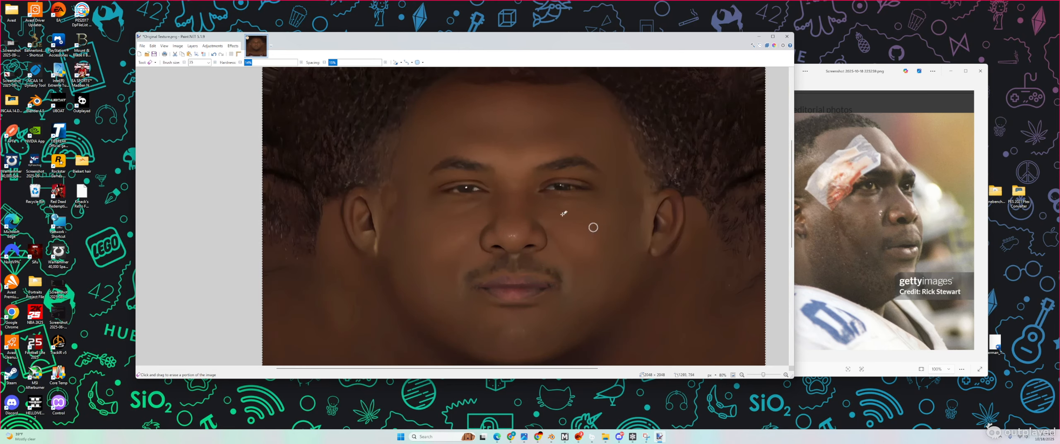
# Step: Set the eraser to size 90 and erase down the left ear
pyautogui.click(209, 63)
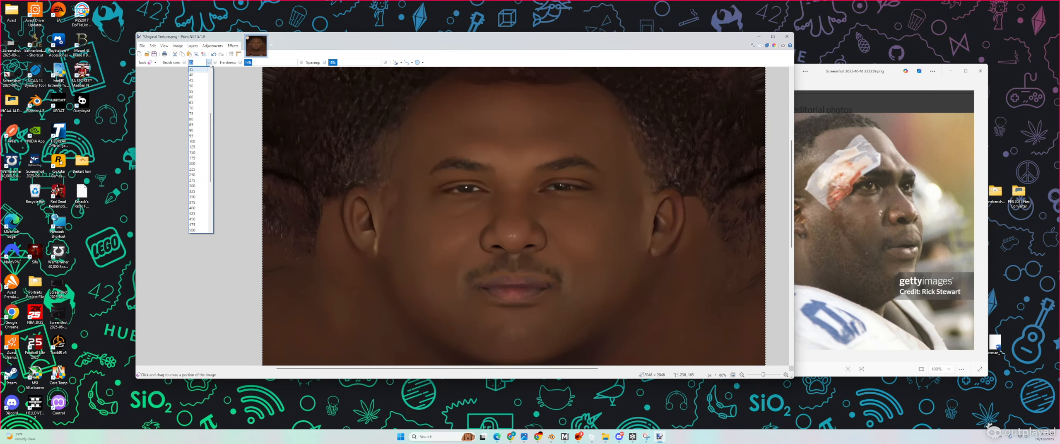
pyautogui.click(199, 131)
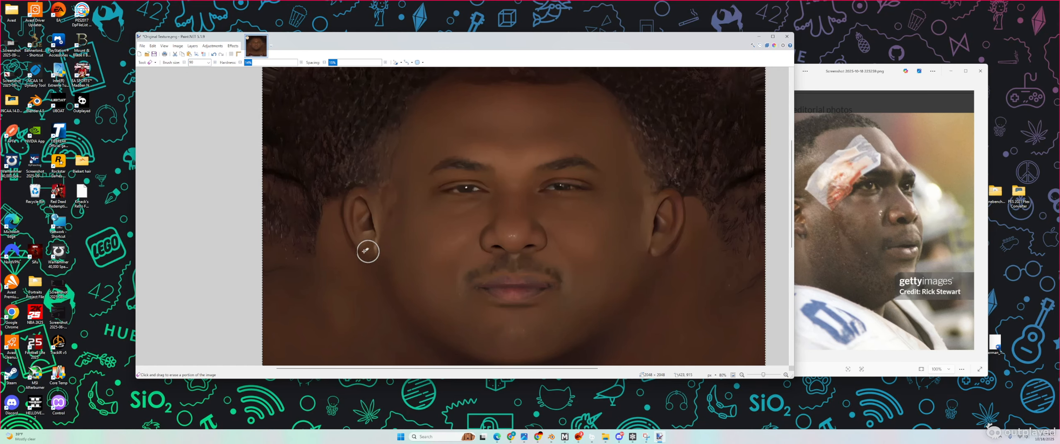
pyautogui.keyDown('ctrl'); pyautogui.scroll(3, 367, 243); pyautogui.keyUp('ctrl')
pyautogui.moveTo(368, 184)
pyautogui.mouseDown()
pyautogui.moveTo(371, 130)
pyautogui.moveTo(393, 142)
pyautogui.moveTo(405, 246)
pyautogui.moveTo(384, 240)
pyautogui.moveTo(372, 199)
pyautogui.moveTo(374, 132)
pyautogui.moveTo(398, 170)
pyautogui.moveTo(393, 127)
pyautogui.moveTo(402, 130)
pyautogui.moveTo(407, 189)
pyautogui.moveTo(383, 294)
pyautogui.mouseUp()
# Step: Erase down the right ear to reveal the detailed ear beneath
pyautogui.keyDown('ctrl'); pyautogui.scroll(-5, 384, 294); pyautogui.keyUp('ctrl')
pyautogui.keyDown('ctrl'); pyautogui.scroll(5, 695, 283); pyautogui.keyUp('ctrl')
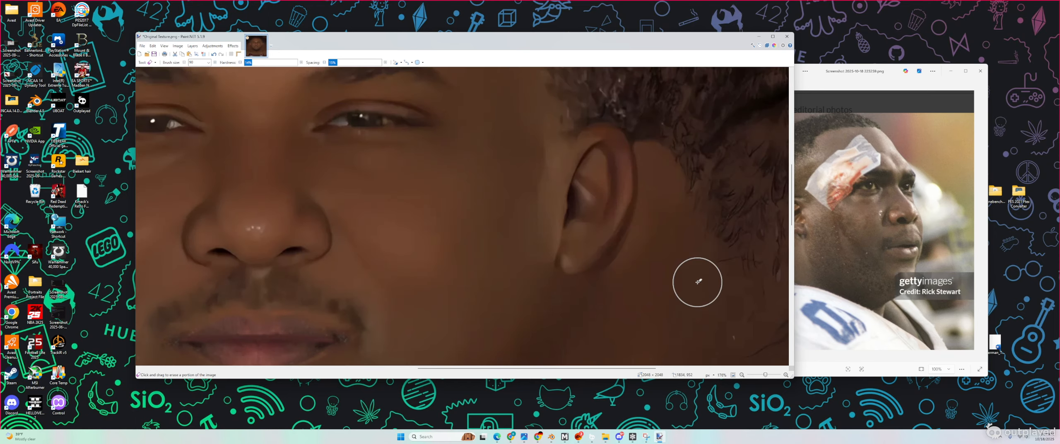
pyautogui.moveTo(595, 150)
pyautogui.mouseDown()
pyautogui.moveTo(559, 229)
pyautogui.moveTo(570, 256)
pyautogui.moveTo(610, 213)
pyautogui.moveTo(592, 166)
pyautogui.moveTo(611, 161)
pyautogui.moveTo(570, 229)
pyautogui.moveTo(582, 251)
pyautogui.mouseUp()
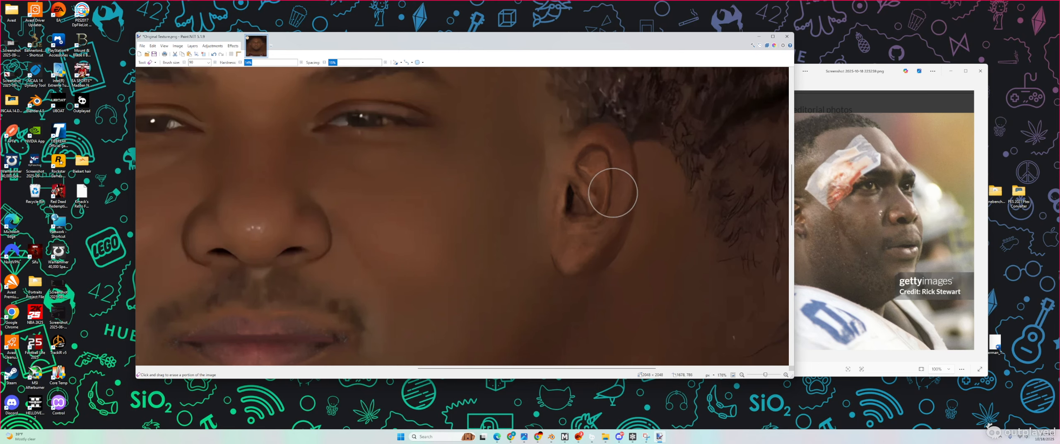
pyautogui.keyDown('ctrl'); pyautogui.scroll(-4, 449, 211); pyautogui.keyUp('ctrl')
pyautogui.keyDown('ctrl'); pyautogui.scroll(-1, 421, 208); pyautogui.keyUp('ctrl')
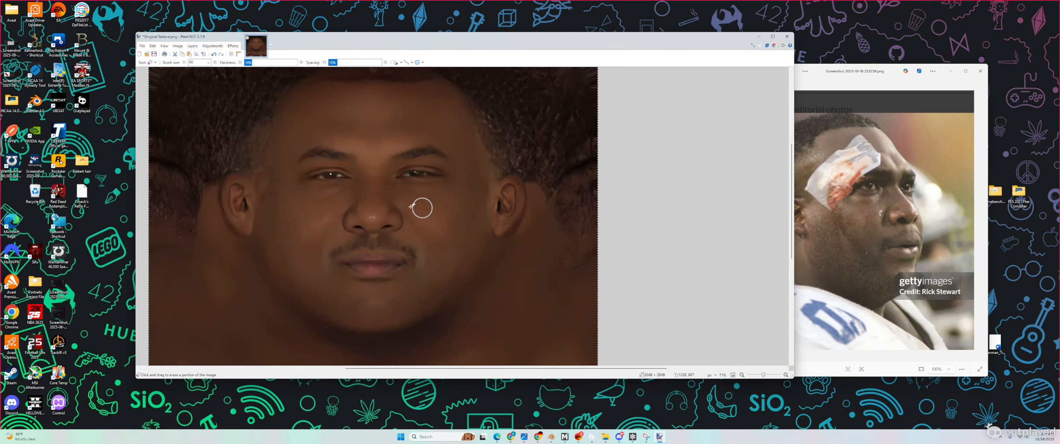
pyautogui.keyDown('ctrl'); pyautogui.scroll(3, 329, 156); pyautogui.keyUp('ctrl')
pyautogui.click(209, 62)
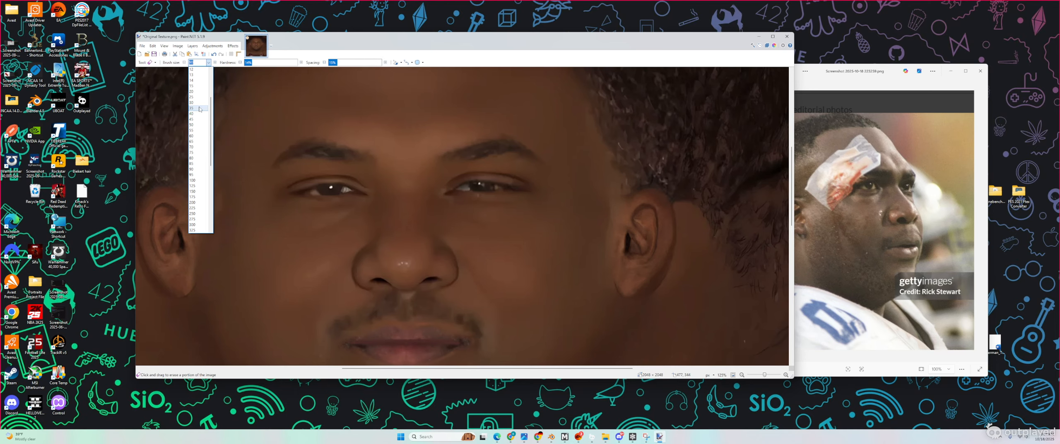
# Step: With a size-15 eraser, erase along both lower eyelids and the dark irises
pyautogui.click(194, 86)
pyautogui.keyDown('ctrl'); pyautogui.scroll(5, 313, 200); pyautogui.keyUp('ctrl')
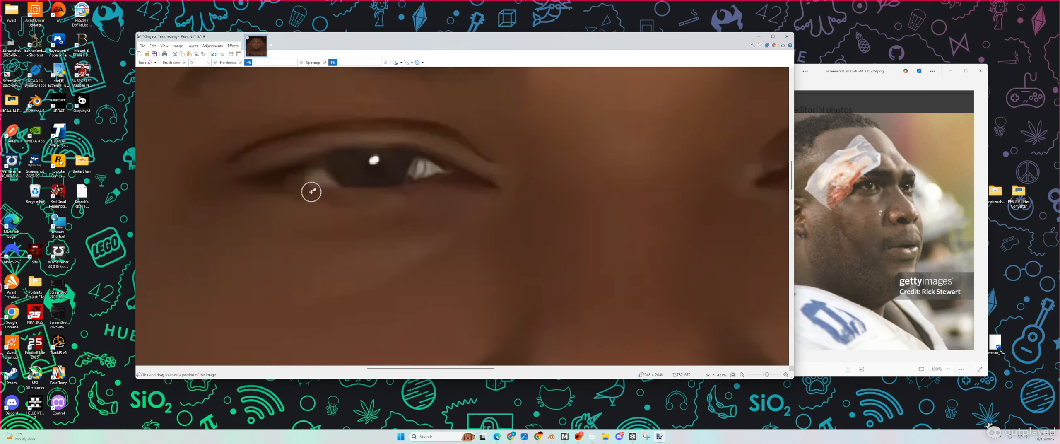
pyautogui.moveTo(398, 161)
pyautogui.mouseDown()
pyautogui.moveTo(267, 173)
pyautogui.moveTo(488, 158)
pyautogui.moveTo(423, 146)
pyautogui.moveTo(281, 166)
pyautogui.moveTo(474, 169)
pyautogui.mouseUp()
pyautogui.keyDown('ctrl'); pyautogui.scroll(-5, 473, 168); pyautogui.keyUp('ctrl')
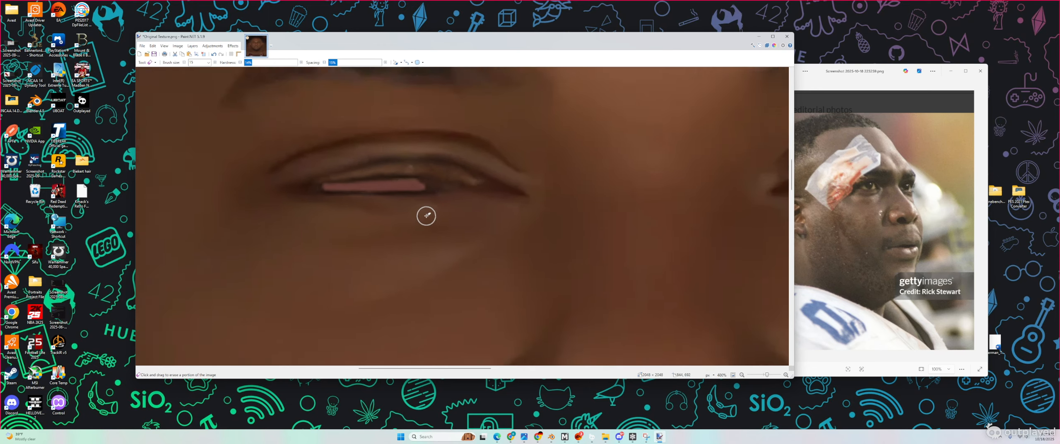
pyautogui.keyDown('ctrl'); pyautogui.scroll(5, 494, 193); pyautogui.keyUp('ctrl')
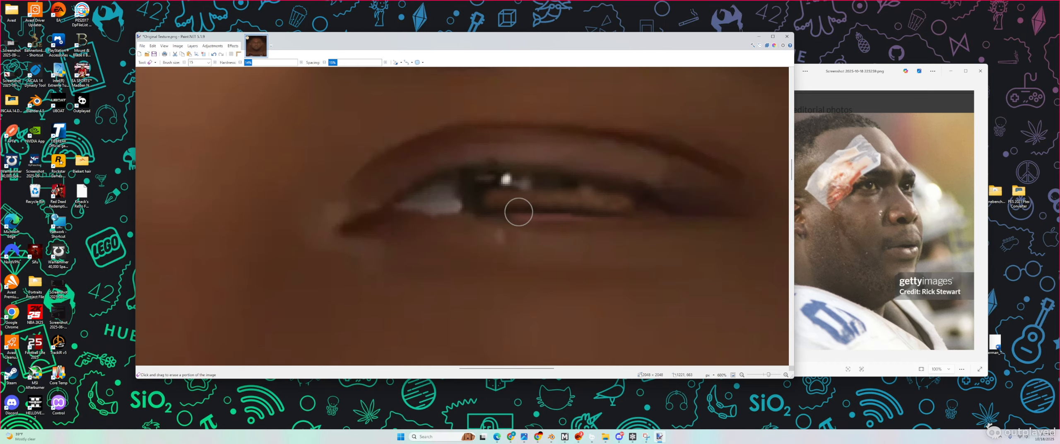
pyautogui.moveTo(489, 219); pyautogui.dragTo(636, 218)
pyautogui.moveTo(432, 210)
pyautogui.mouseDown()
pyautogui.moveTo(464, 184)
pyautogui.moveTo(629, 197)
pyautogui.moveTo(631, 220)
pyautogui.moveTo(703, 218)
pyautogui.moveTo(661, 204)
pyautogui.moveTo(718, 217)
pyautogui.mouseUp()
# Step: Undo a stray stroke under the nostril, then erase both nostrils to transparency
pyautogui.keyDown('ctrl'); pyautogui.scroll(-8, 533, 254); pyautogui.keyUp('ctrl')
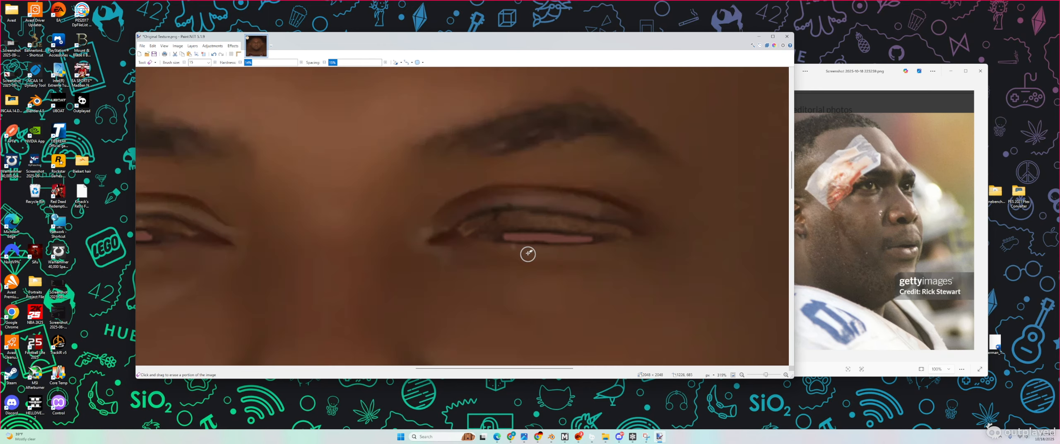
pyautogui.keyDown('ctrl'); pyautogui.scroll(-2, 475, 209); pyautogui.keyUp('ctrl')
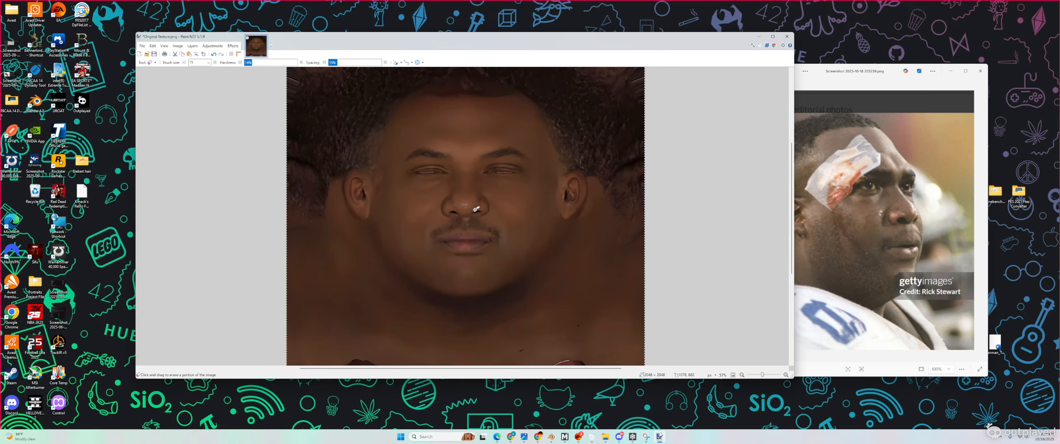
pyautogui.keyDown('ctrl'); pyautogui.scroll(4, 481, 242); pyautogui.keyUp('ctrl')
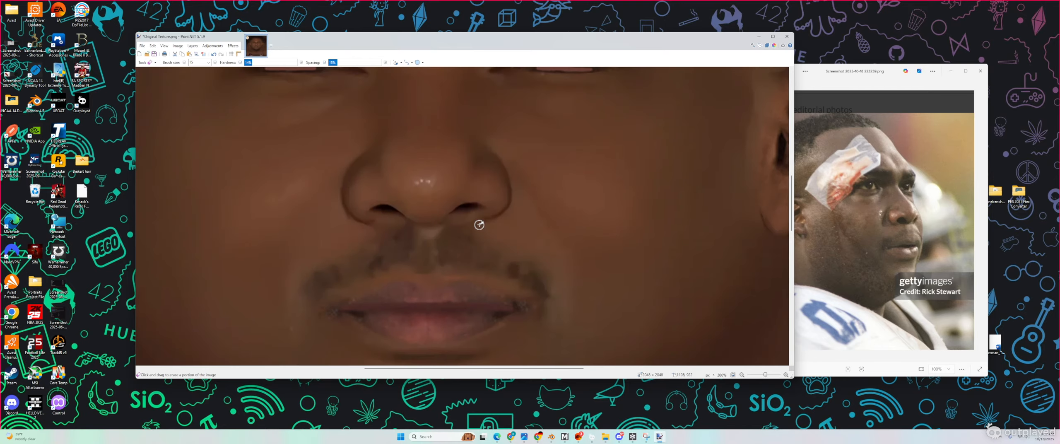
pyautogui.moveTo(473, 204); pyautogui.dragTo(472, 208)
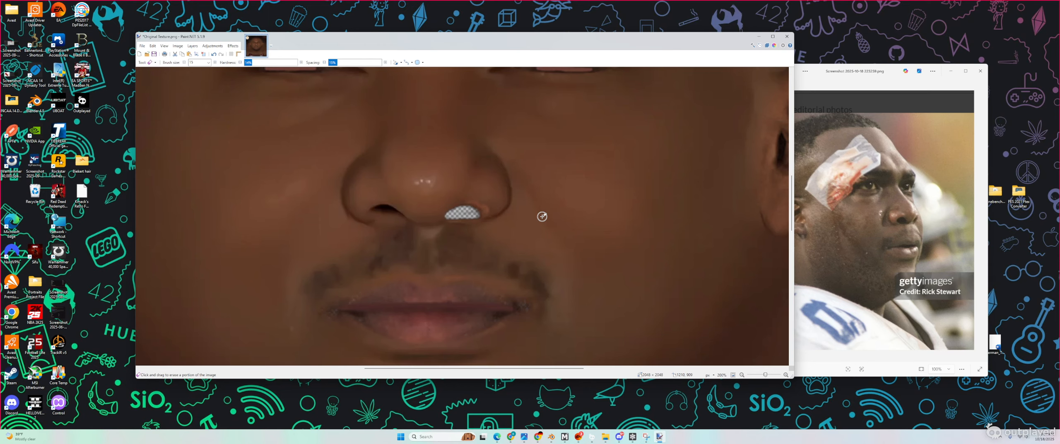
pyautogui.hotkey('ctrl', 'z')
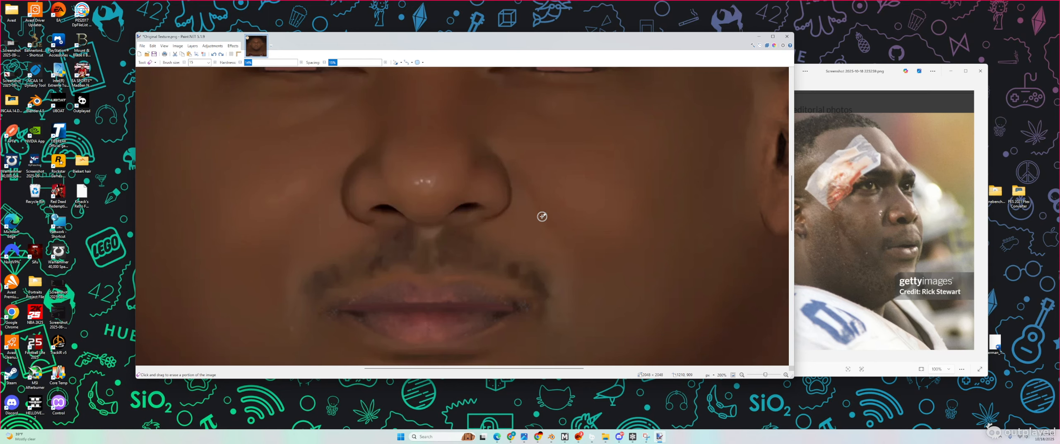
pyautogui.keyDown('ctrl'); pyautogui.scroll(2, 464, 218); pyautogui.keyUp('ctrl')
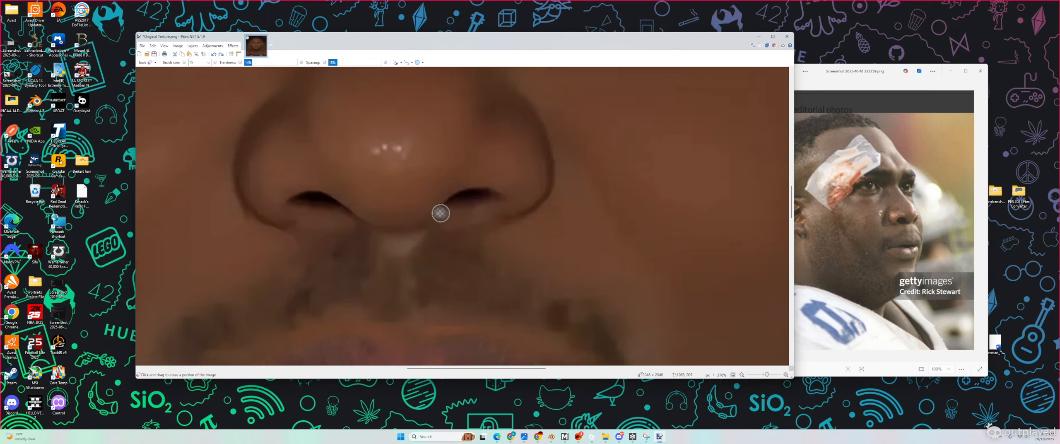
pyautogui.moveTo(440, 213)
pyautogui.mouseDown()
pyautogui.moveTo(476, 195)
pyautogui.moveTo(454, 196)
pyautogui.moveTo(490, 199)
pyautogui.moveTo(464, 218)
pyautogui.mouseUp()
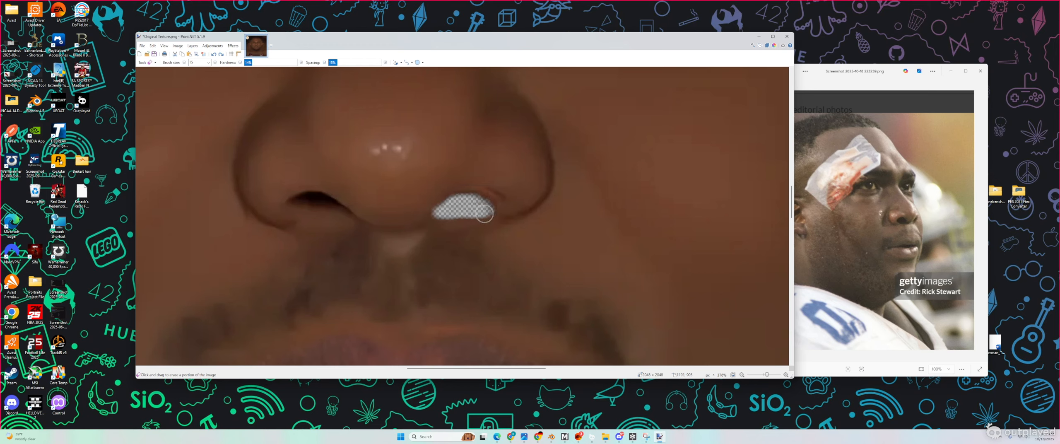
pyautogui.moveTo(346, 213)
pyautogui.mouseDown()
pyautogui.moveTo(299, 205)
pyautogui.moveTo(318, 198)
pyautogui.moveTo(329, 218)
pyautogui.mouseUp()
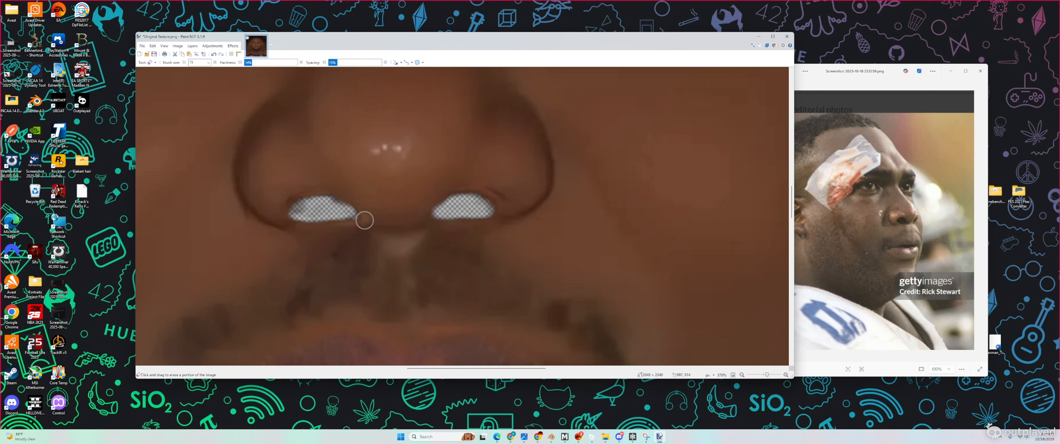
pyautogui.keyDown('ctrl'); pyautogui.scroll(-5, 431, 220); pyautogui.keyUp('ctrl')
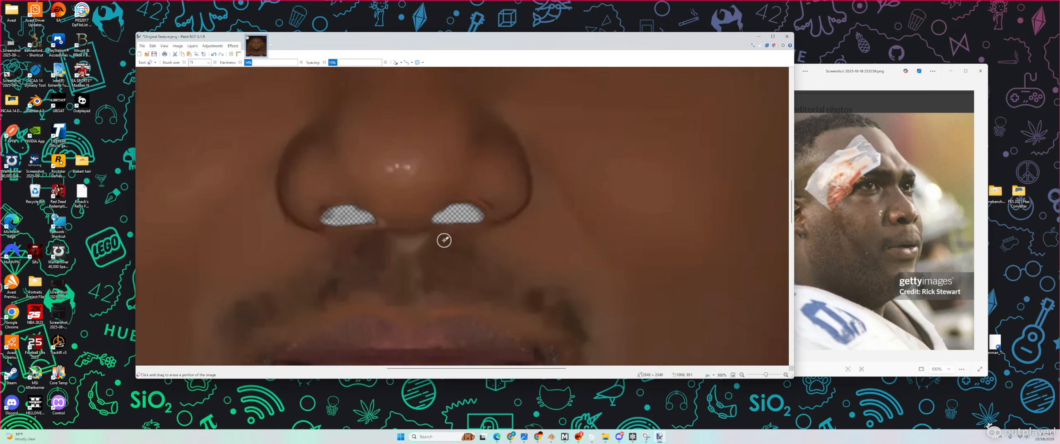
pyautogui.scroll(2, 433, 247)
pyautogui.scroll(-3, 432, 247)
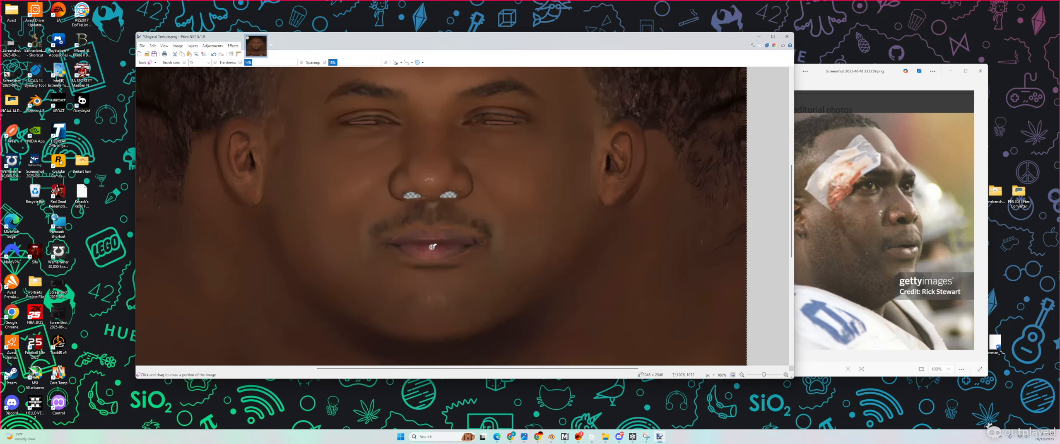
pyautogui.scroll(2, 439, 224)
pyautogui.scroll(2, 430, 216)
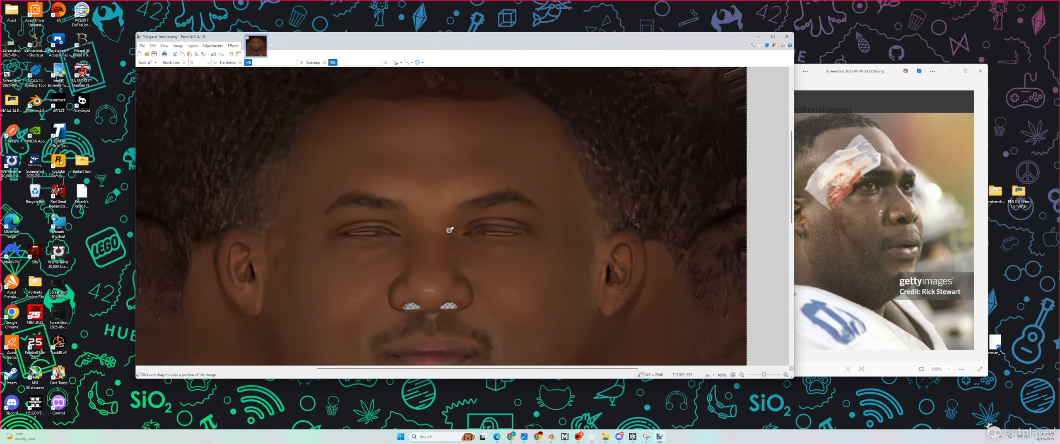
pyautogui.scroll(-2, 440, 224)
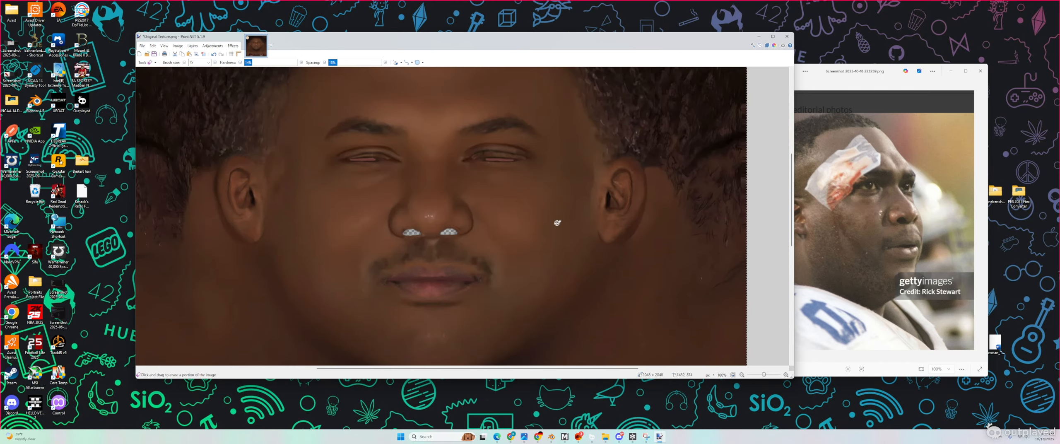
# Step: In the ChatGPT texture chat, view the uploaded and generated face textures full size
pyautogui.click(537, 436)
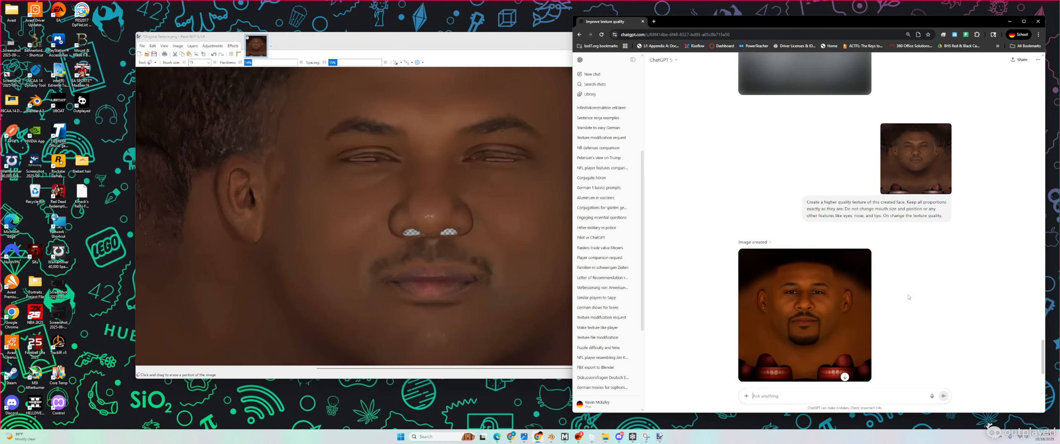
pyautogui.click(908, 160)
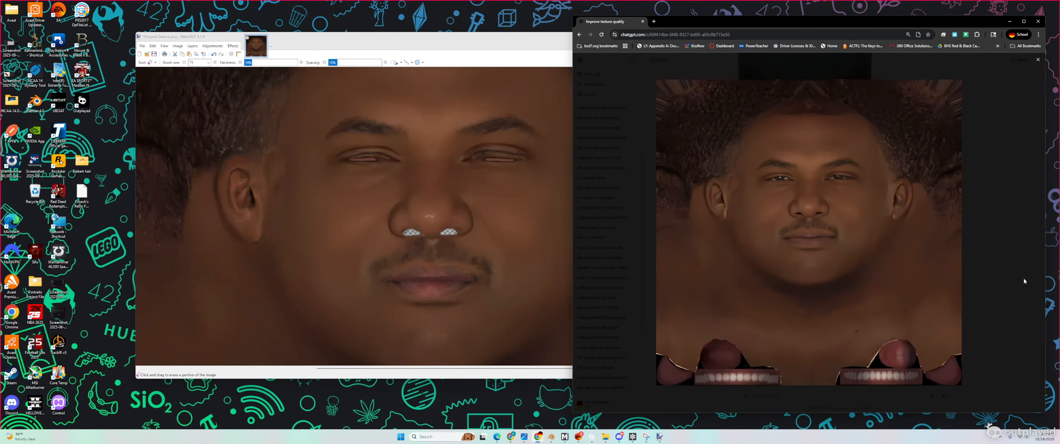
pyautogui.click(984, 263)
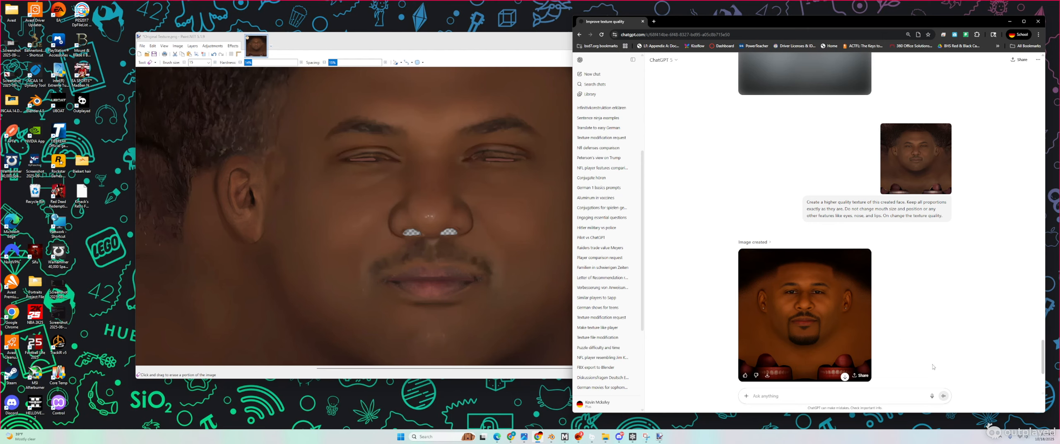
pyautogui.click(823, 314)
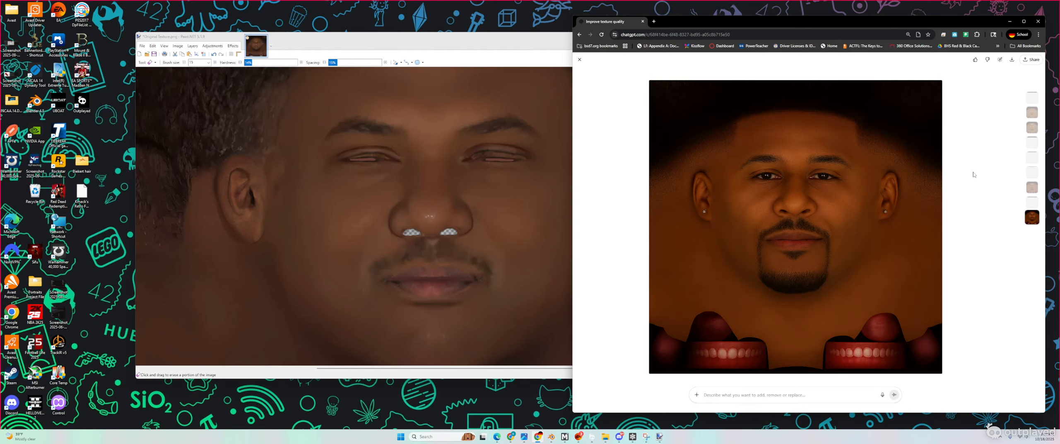
pyautogui.click(579, 59)
# Step: Scroll through the Improve texture quality chat and start a blank new chat
pyautogui.scroll(-10, 841, 227)
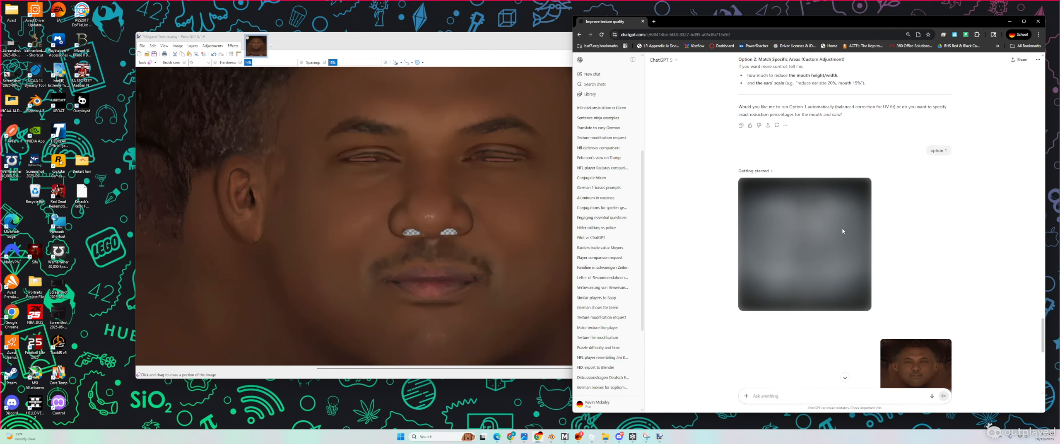
pyautogui.scroll(5, 875, 258)
pyautogui.scroll(-4, 836, 243)
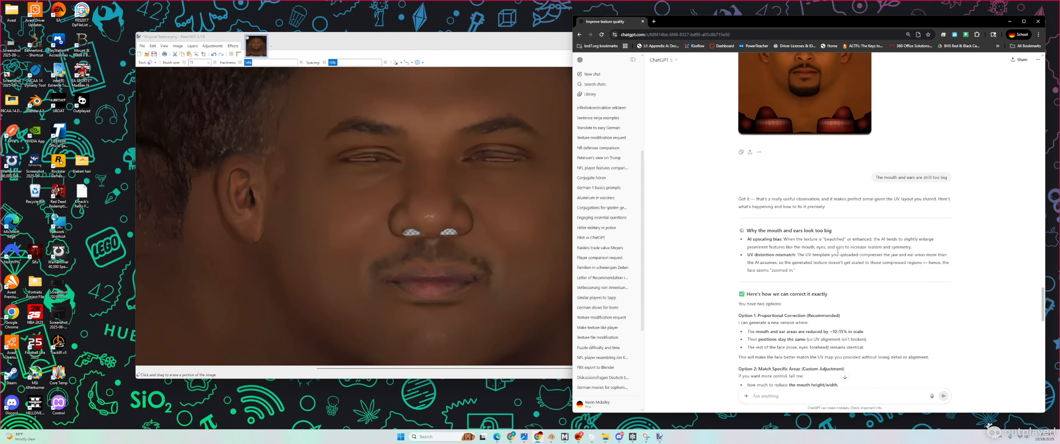
pyautogui.scroll(4, 836, 242)
pyautogui.scroll(-12, 853, 321)
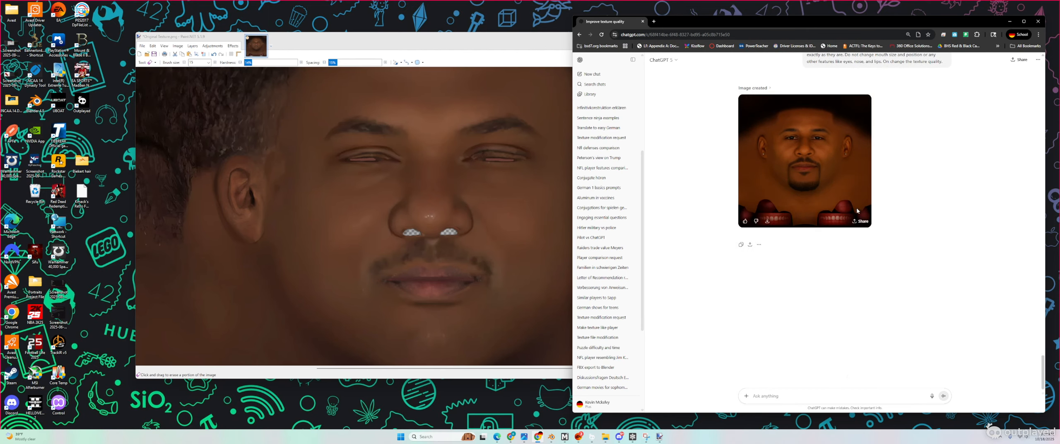
pyautogui.scroll(2, 856, 211)
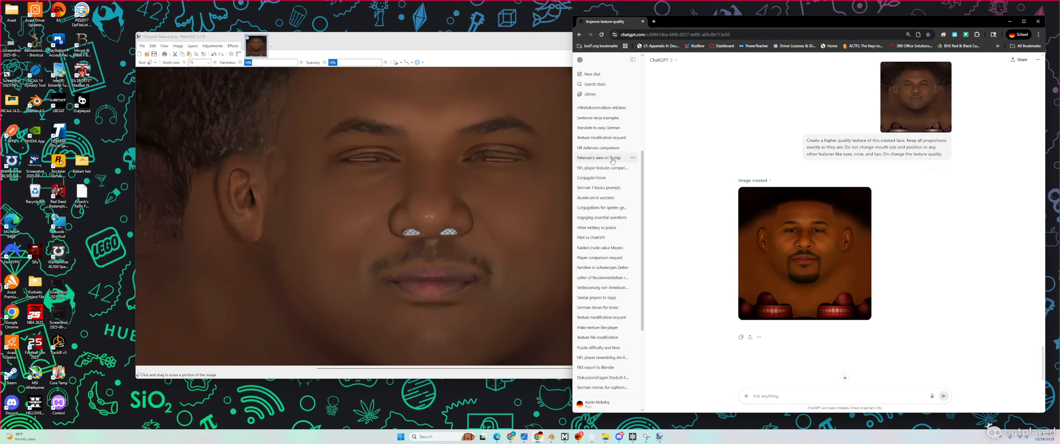
pyautogui.scroll(4, 605, 162)
pyautogui.click(592, 73)
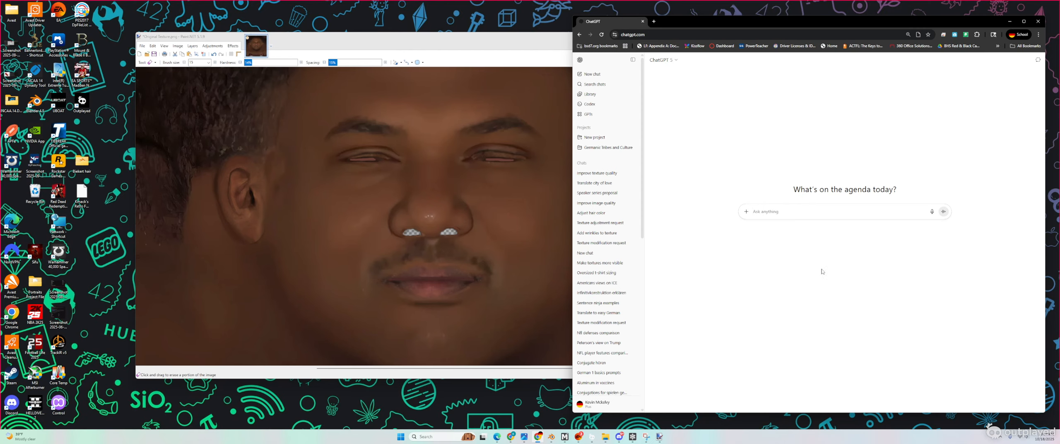
# Step: Minimize Paint.NET and attach the Original Texture and Custom Not Real images to the prompt
pyautogui.click(455, 37)
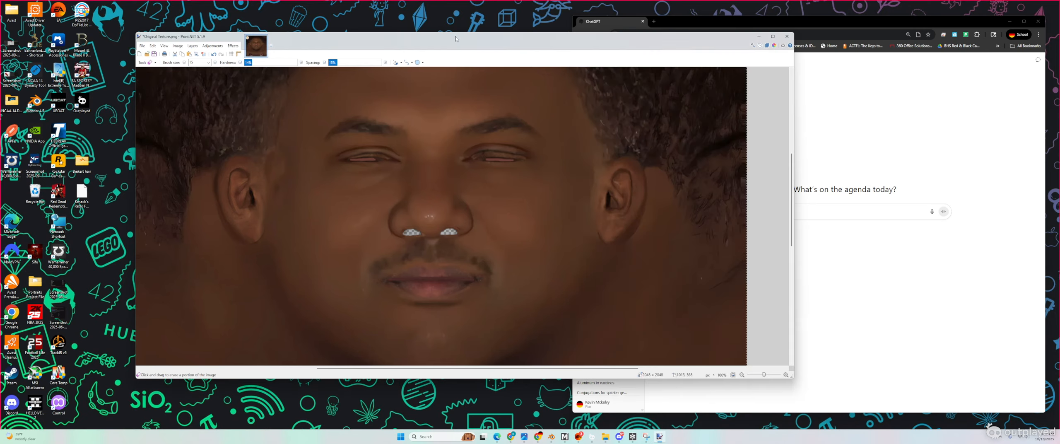
pyautogui.click(758, 37)
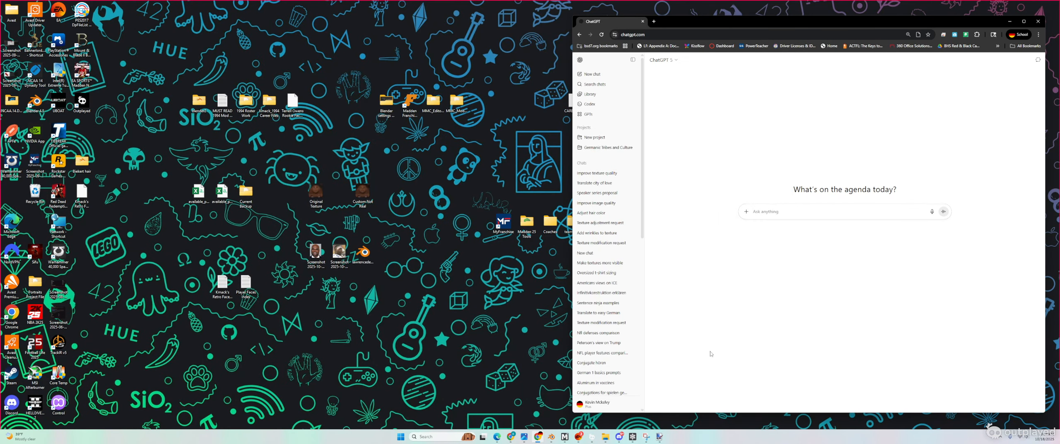
pyautogui.moveTo(316, 192); pyautogui.dragTo(762, 225)
pyautogui.moveTo(366, 197); pyautogui.dragTo(768, 224)
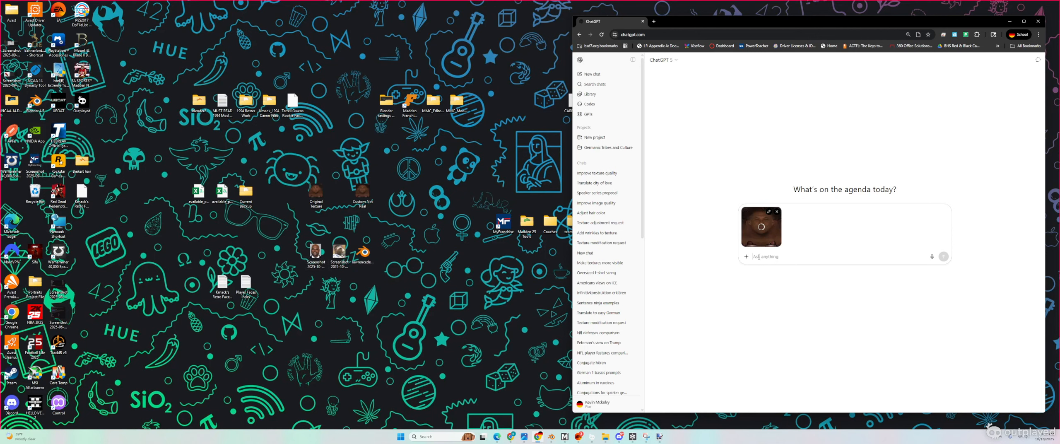
# Step: Send a prompt asking for higher quality while keeping every feature exactly where it is
pyautogui.write('Please make')
pyautogui.write('gher quality. Keep all features exactly w')
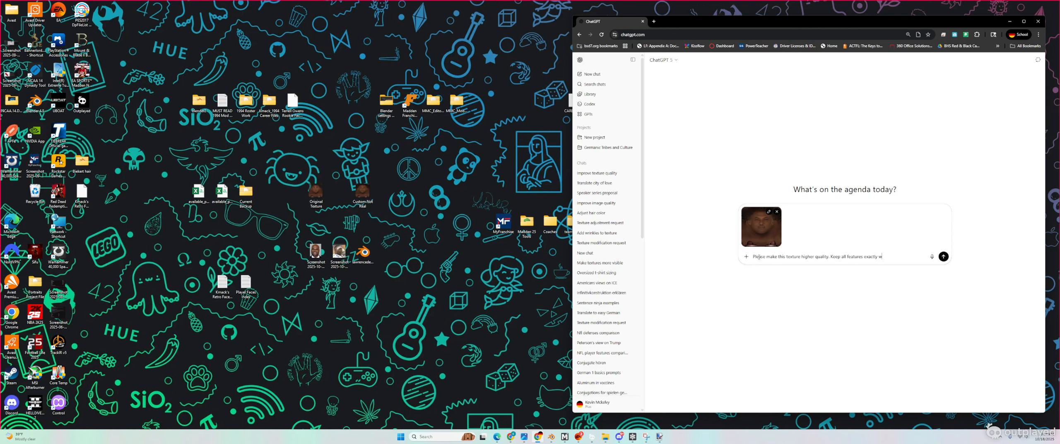
pyautogui.write('here and hoiw they are')
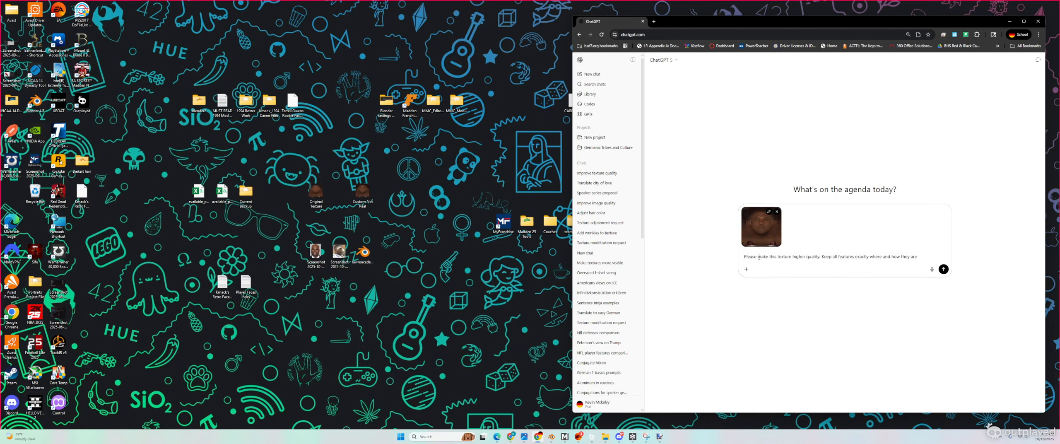
pyautogui.write('. Do not change t')
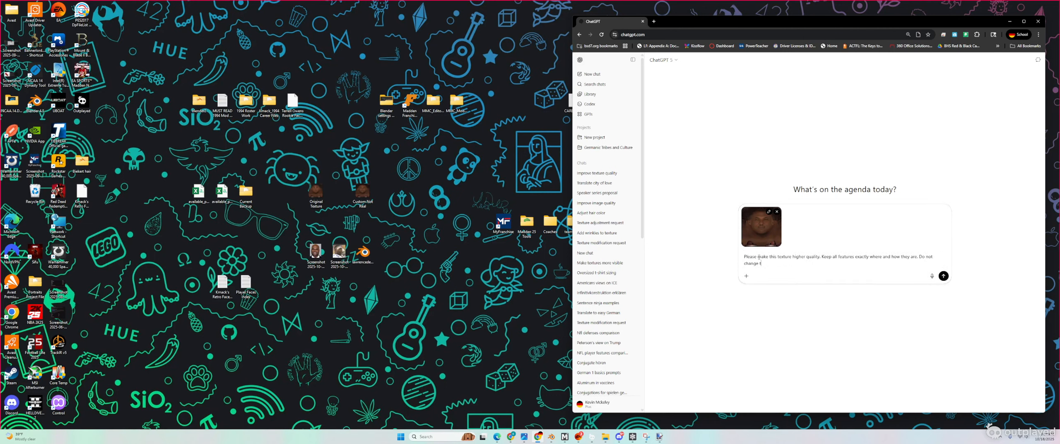
pyautogui.write('he size o')
pyautogui.write('f anything like ')
pyautogui.write('and positio')
pyautogui.write('n ')
pyautogui.write('lips or ey')
pyautogui.write('es etc. Just mak')
pyautogui.write('e the textru')
pyautogui.write('e higher')
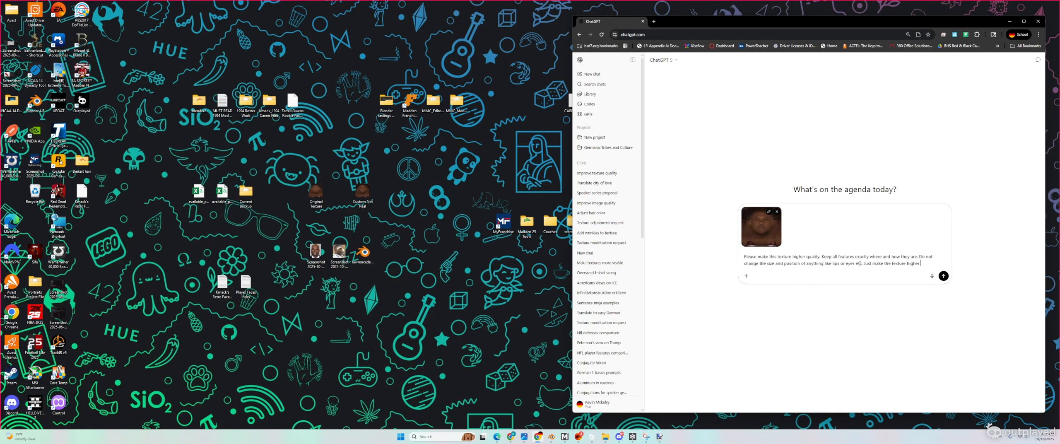
pyautogui.write(' qualitu ple')
pyautogui.press('BackSpace')
pyautogui.press('BackSpace')
pyautogui.write('y.')
pyautogui.press('Return')
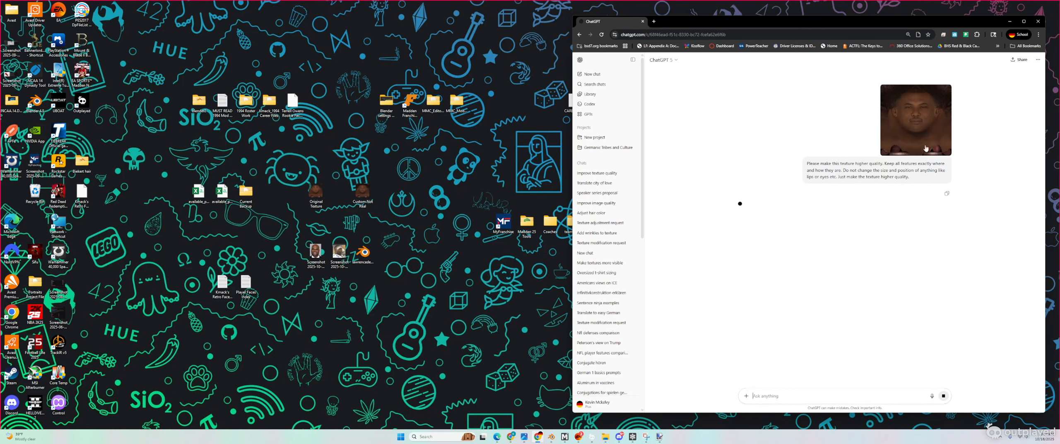
# Step: Minimize Chrome, view Custom Not Real.png in Photos, then close it
pyautogui.click(1011, 22)
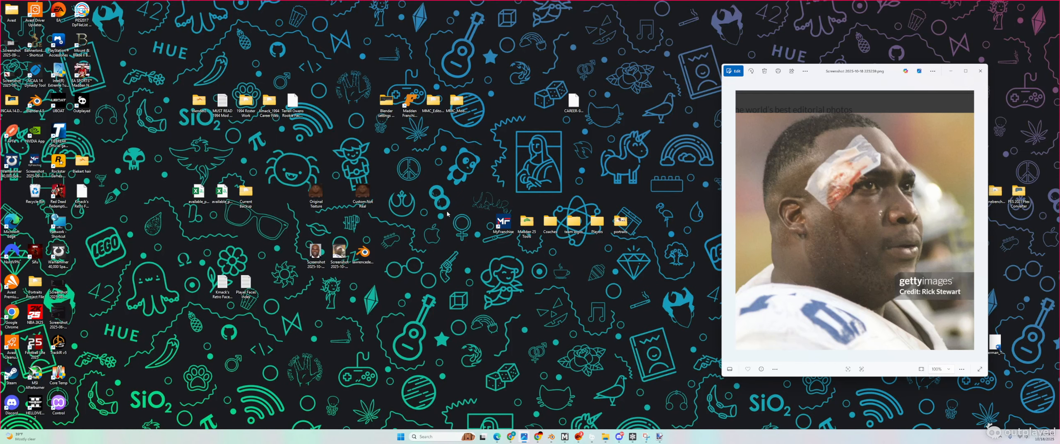
pyautogui.doubleClick(366, 193)
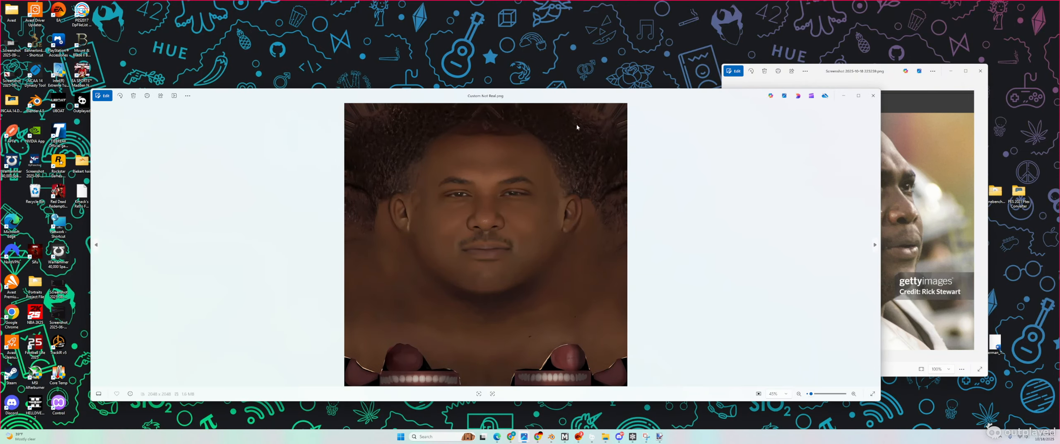
pyautogui.click(873, 96)
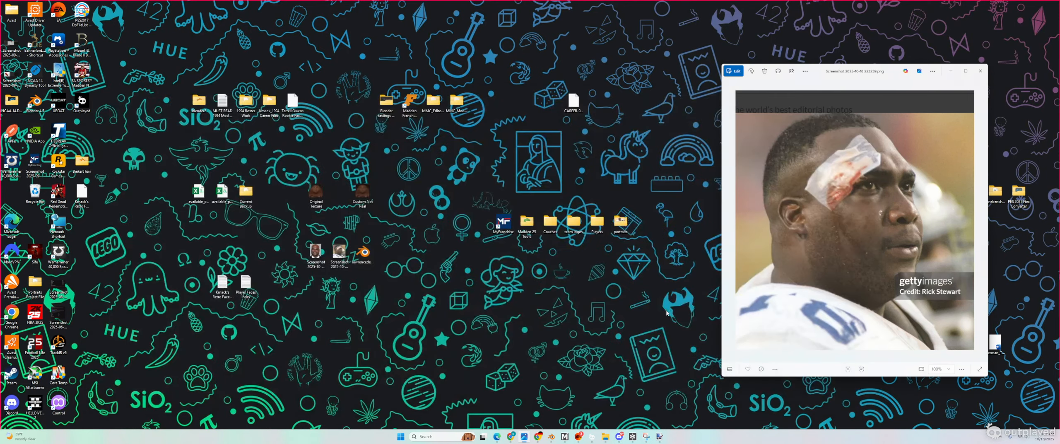
pyautogui.moveTo(552, 437)
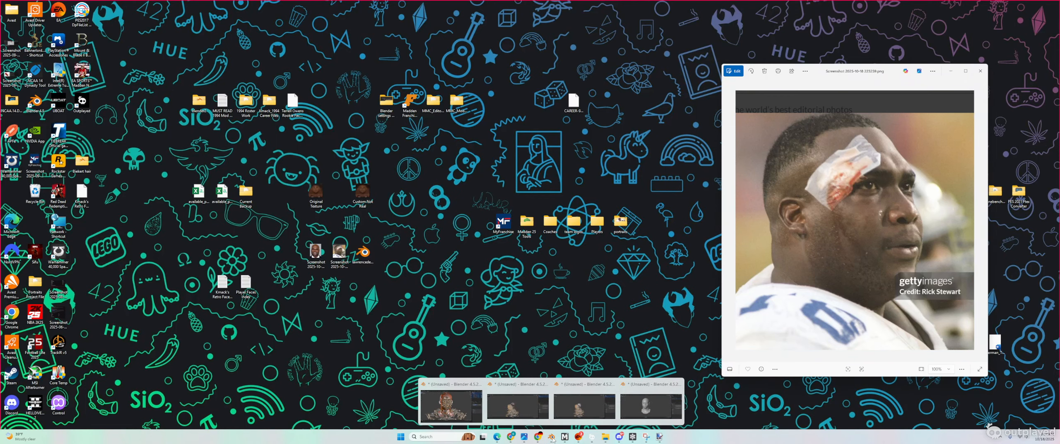
# Step: Close two extra Blender windows without saving, keeping the head model window open
pyautogui.click(544, 383)
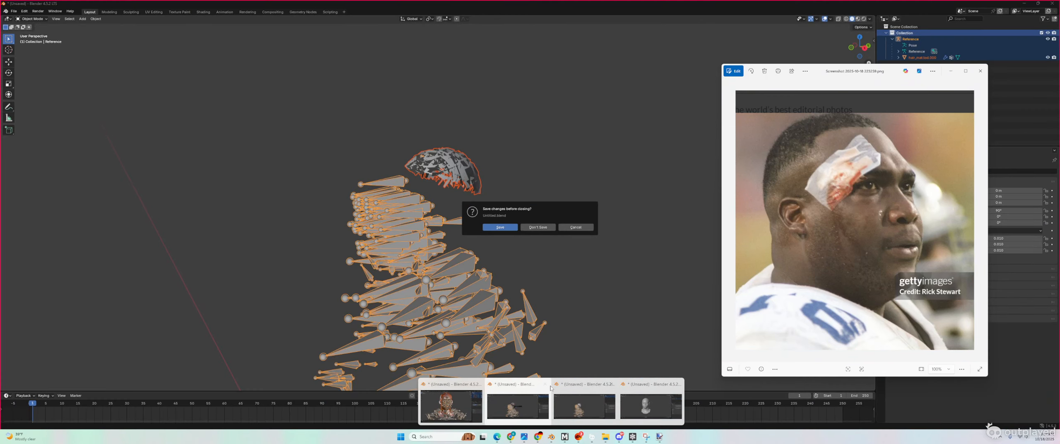
pyautogui.click(541, 229)
pyautogui.moveTo(553, 437)
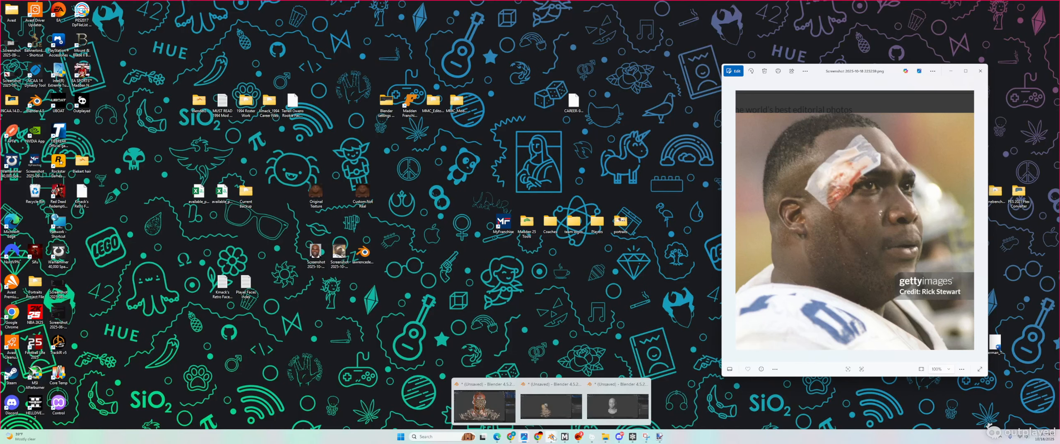
pyautogui.click(578, 384)
pyautogui.click(544, 228)
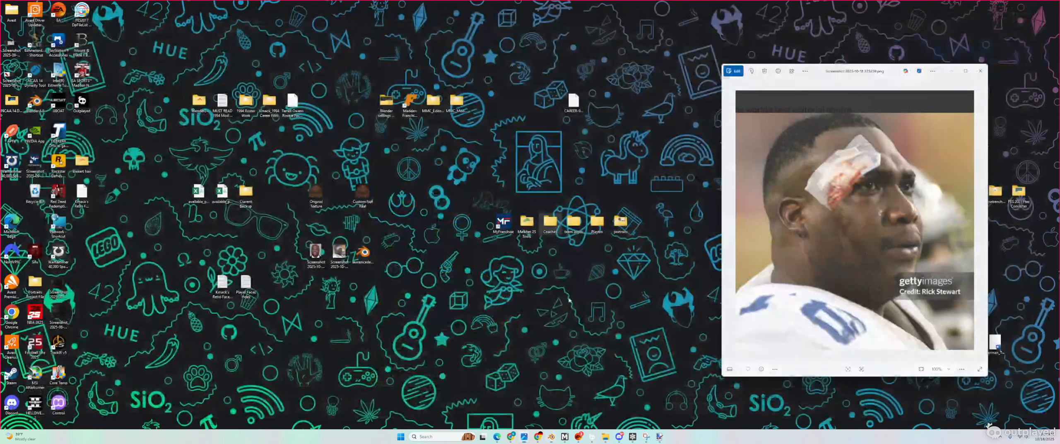
pyautogui.moveTo(551, 437)
pyautogui.click(612, 384)
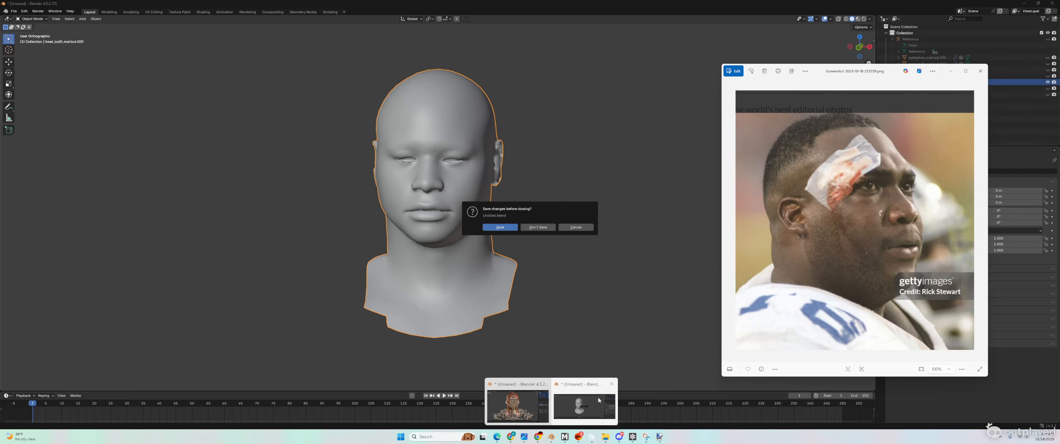
pyautogui.click(567, 325)
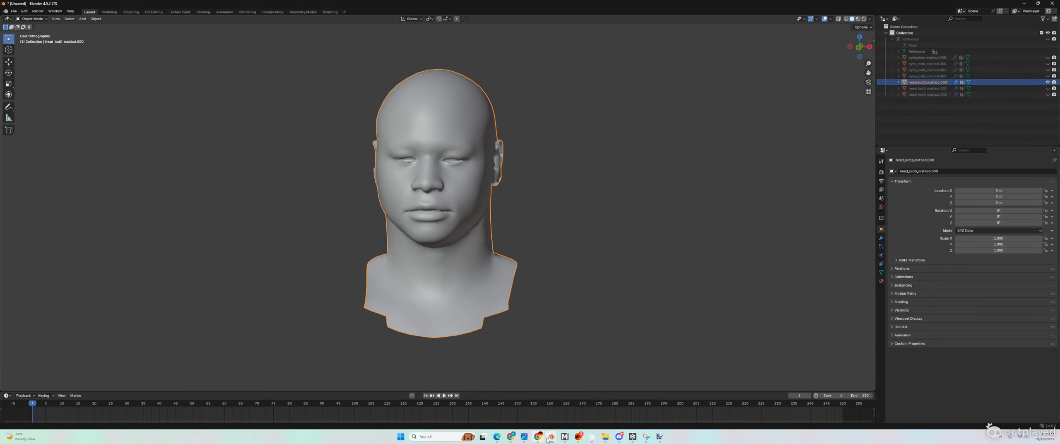
pyautogui.moveTo(551, 437)
# Step: Close the rig Blender window discarding changes, leaving the grey head model
pyautogui.click(501, 410)
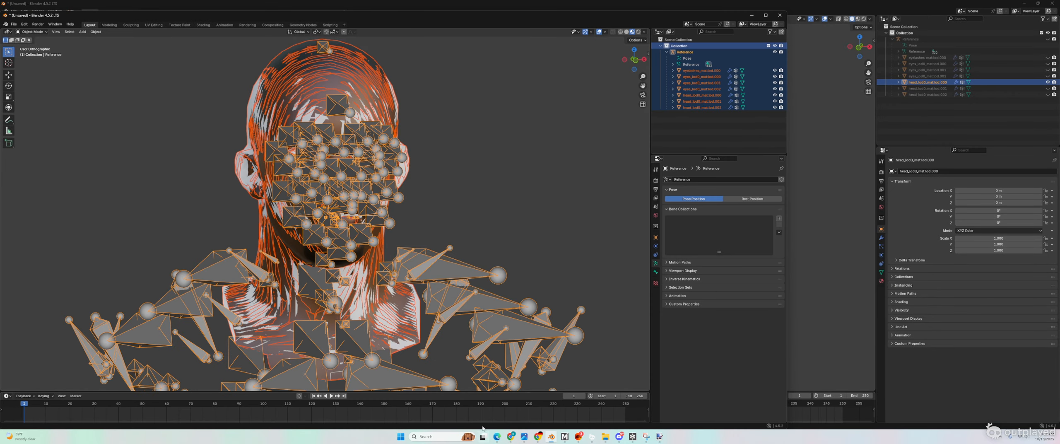
pyautogui.click(780, 15)
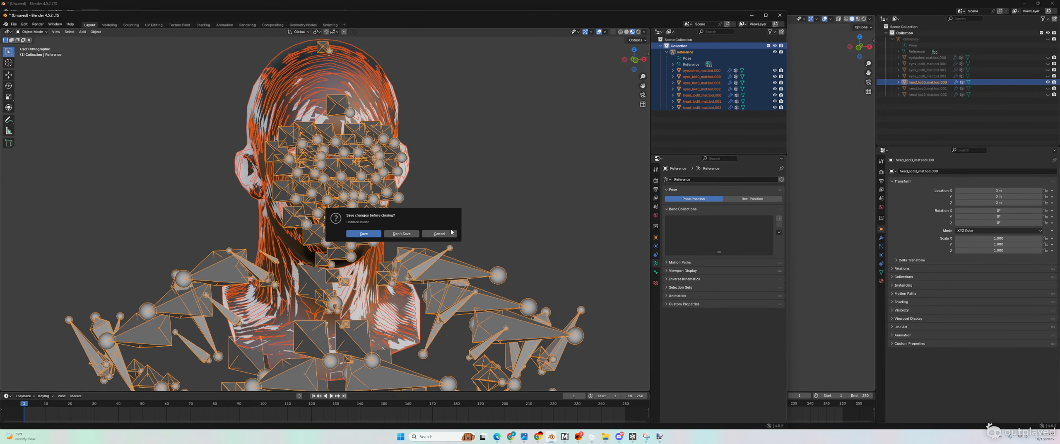
pyautogui.click(401, 233)
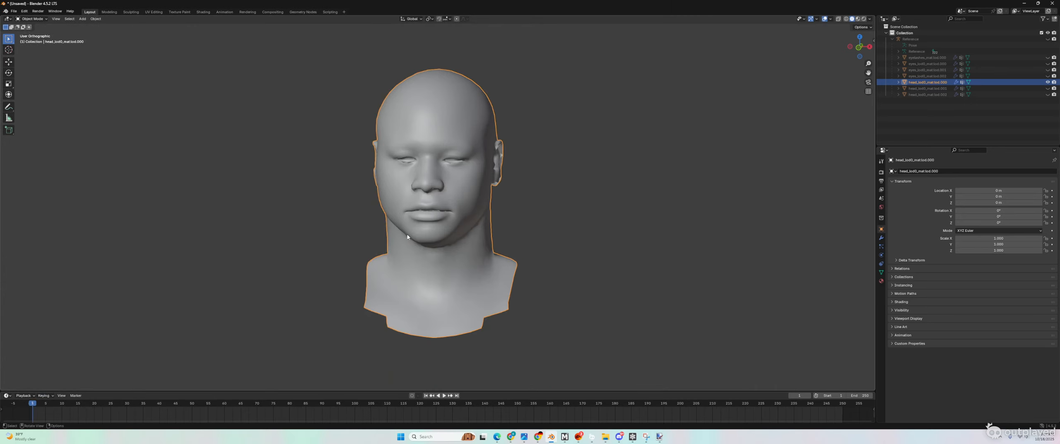
pyautogui.scroll(-2, 475, 276)
pyautogui.scroll(2, 475, 275)
pyautogui.moveTo(476, 275); pyautogui.dragTo(476, 271, button='middle')
pyautogui.scroll(1, 476, 271)
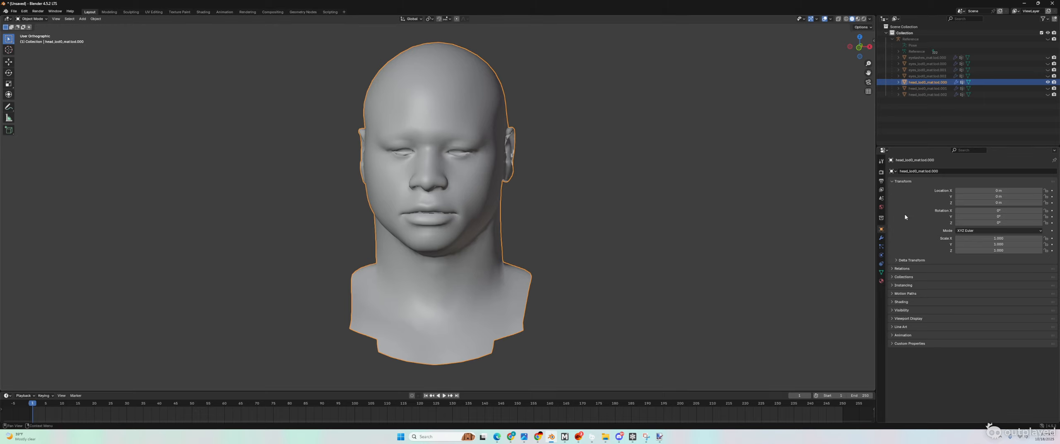
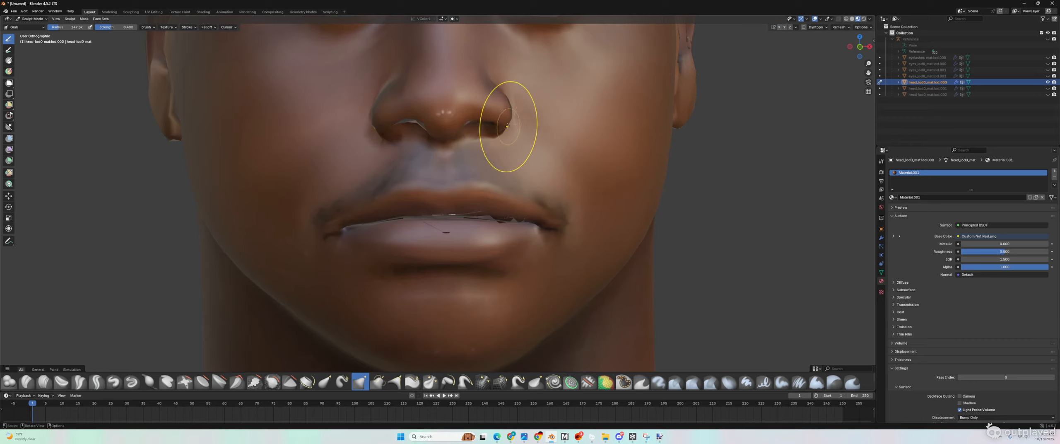
# Step: Restore down the Blender window and drag it narrower to make room beside it
pyautogui.scroll(-7, 604, 139)
pyautogui.scroll(2, 467, 149)
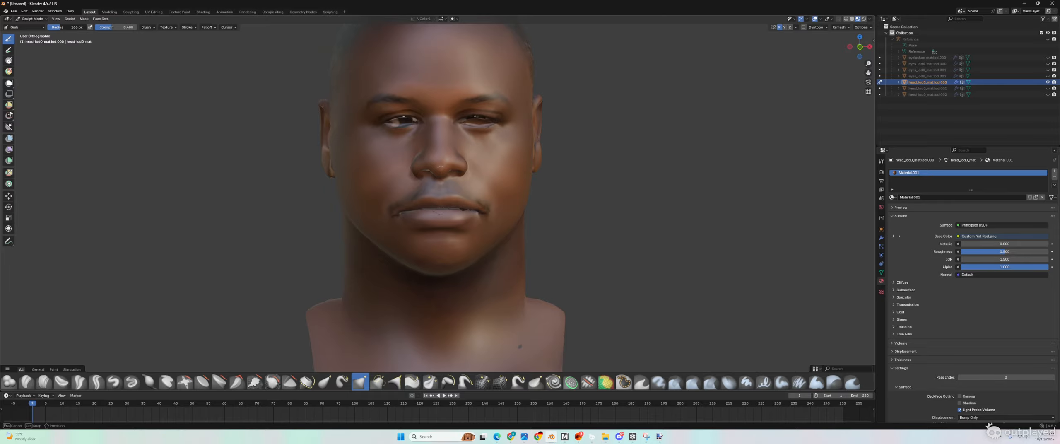
pyautogui.click(1038, 4)
pyautogui.moveTo(939, 8); pyautogui.dragTo(774, 0)
# Step: Show the smiling man's photo, hide Custom Not Real.png, and move the photo upper right
pyautogui.click(874, 74)
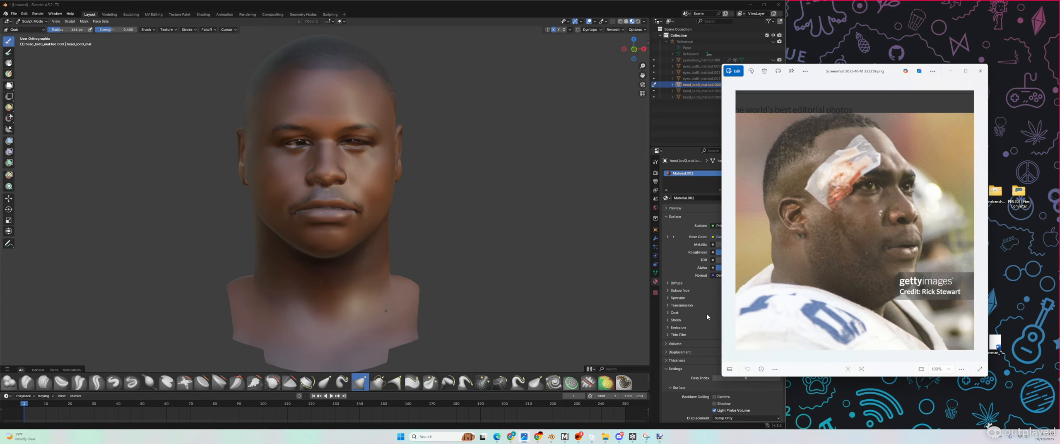
pyautogui.moveTo(528, 438)
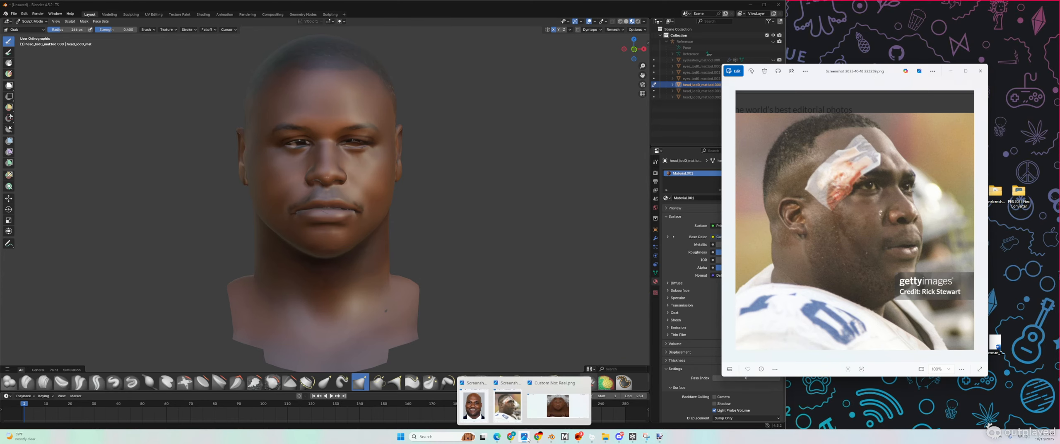
pyautogui.click(482, 398)
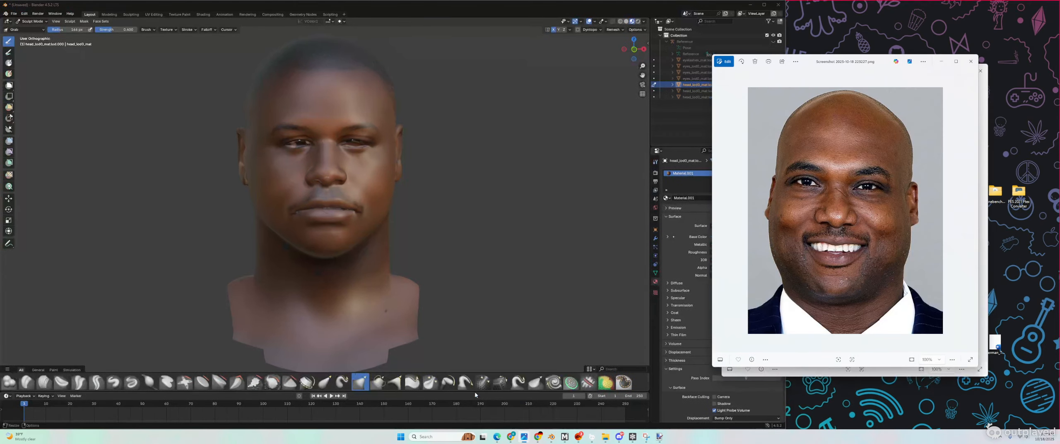
pyautogui.click(983, 136)
pyautogui.click(951, 71)
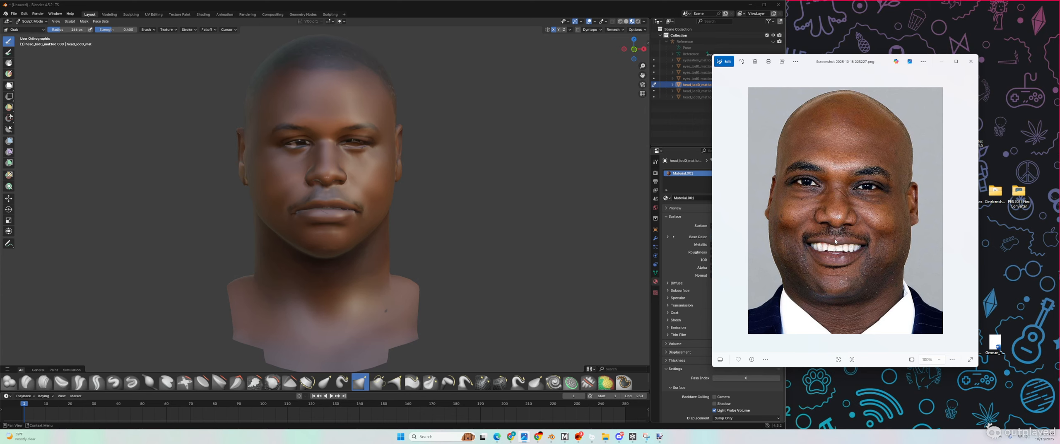
pyautogui.moveTo(852, 65); pyautogui.dragTo(929, 28)
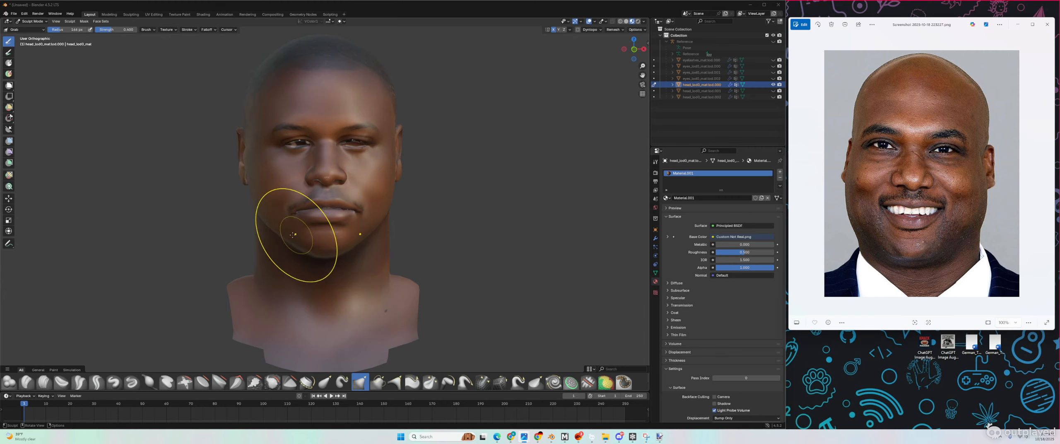
# Step: Orbit the head from three-quarter and profile to a front view to inspect the jaw
pyautogui.scroll(2, 261, 236)
pyautogui.moveTo(255, 235); pyautogui.dragTo(252, 235, button='middle')
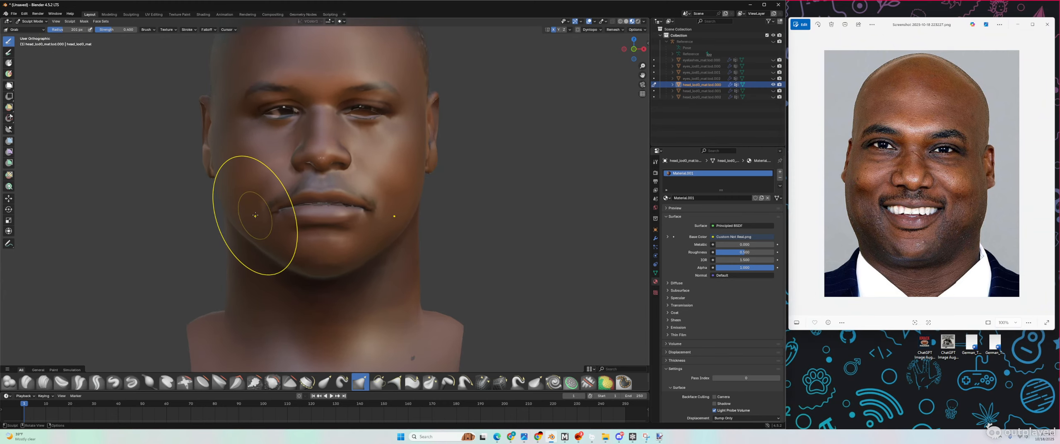
pyautogui.scroll(-1, 255, 215)
pyautogui.moveTo(255, 215)
pyautogui.mouseDown(button='middle')
pyautogui.moveTo(381, 258)
pyautogui.moveTo(273, 258)
pyautogui.moveTo(305, 256)
pyautogui.mouseUp(button='middle')
pyautogui.moveTo(371, 264); pyautogui.dragTo(366, 265, button='middle')
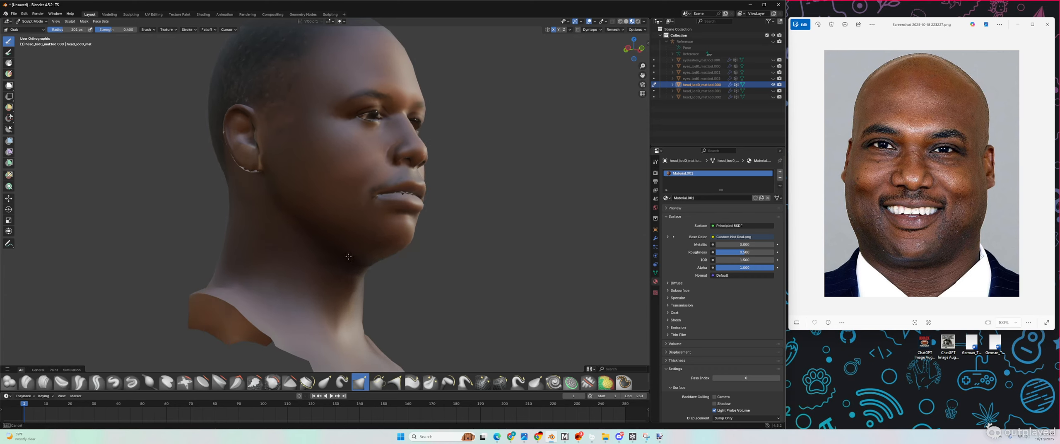
pyautogui.moveTo(361, 262); pyautogui.dragTo(340, 270, button='middle')
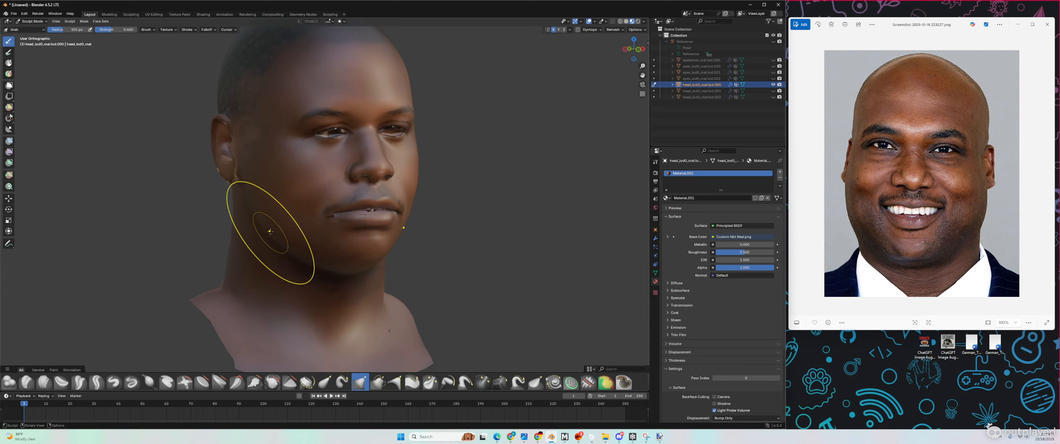
pyautogui.moveTo(268, 233)
pyautogui.mouseDown(button='middle')
pyautogui.moveTo(319, 278)
pyautogui.moveTo(377, 269)
pyautogui.mouseUp(button='middle')
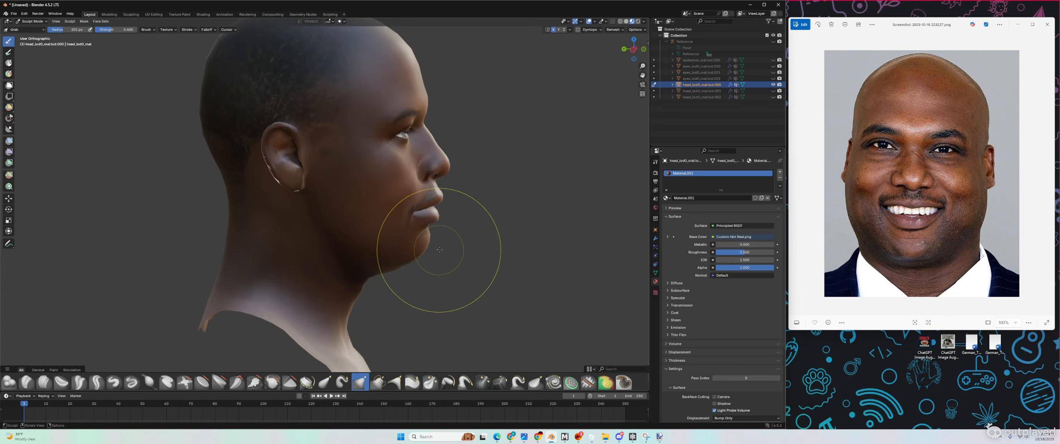
# Step: Step the Photos viewer to the bandaged football player reference
pyautogui.click(953, 229)
pyautogui.press('Left')
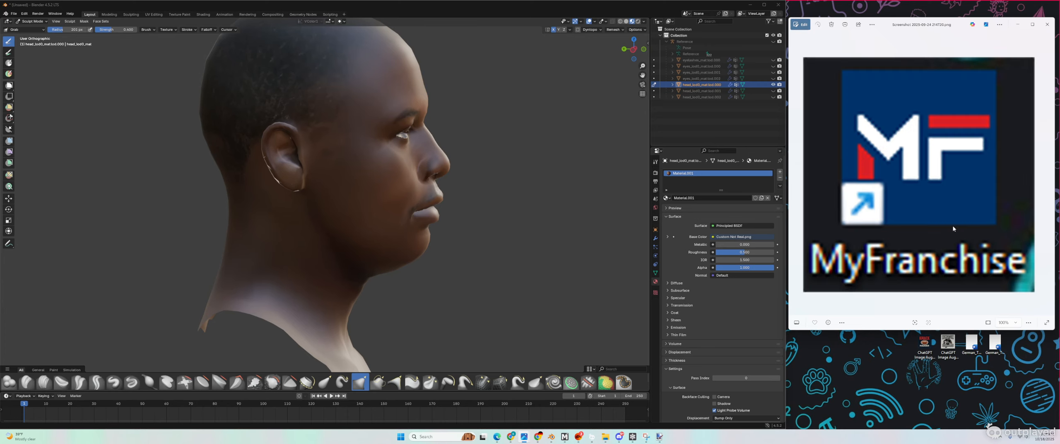
pyautogui.press('Right')
pyautogui.press('Left')
pyautogui.press('Left')
pyautogui.press('Left')
pyautogui.press('Left')
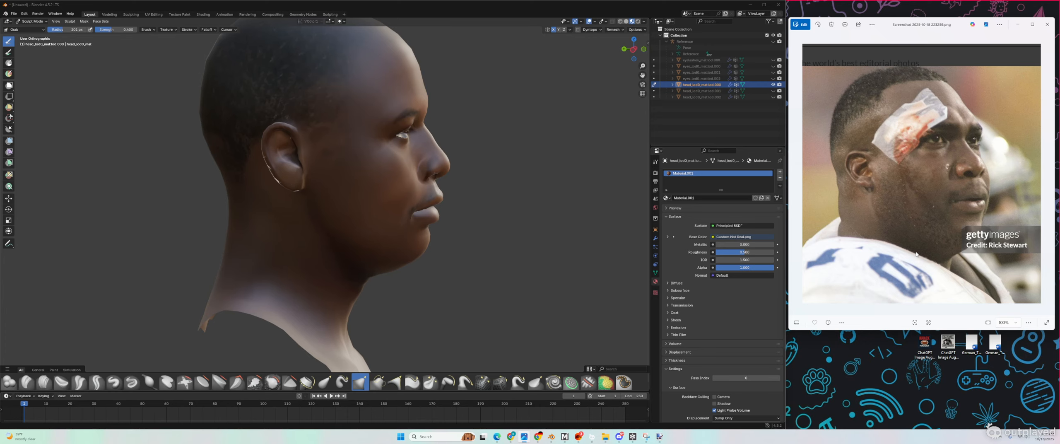
# Step: Grab-pull the flesh under the chin and jaw, checking from front and profile views
pyautogui.scroll(3, 370, 341)
pyautogui.scroll(-2, 373, 333)
pyautogui.moveTo(374, 290)
pyautogui.mouseDown()
pyautogui.moveTo(441, 268)
pyautogui.moveTo(384, 293)
pyautogui.mouseUp()
pyautogui.moveTo(384, 293)
pyautogui.mouseDown(button='middle')
pyautogui.moveTo(328, 300)
pyautogui.moveTo(384, 293)
pyautogui.mouseUp(button='middle')
pyautogui.moveTo(383, 292); pyautogui.dragTo(384, 292)
pyautogui.moveTo(384, 293); pyautogui.dragTo(327, 283, button='middle')
pyautogui.scroll(-2, 327, 283)
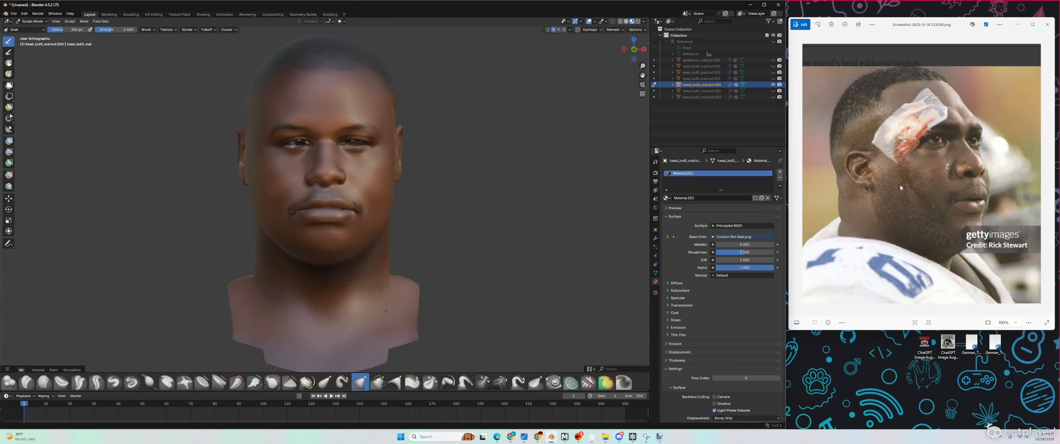
pyautogui.moveTo(355, 201); pyautogui.dragTo(391, 208, button='middle')
pyautogui.scroll(2, 385, 224)
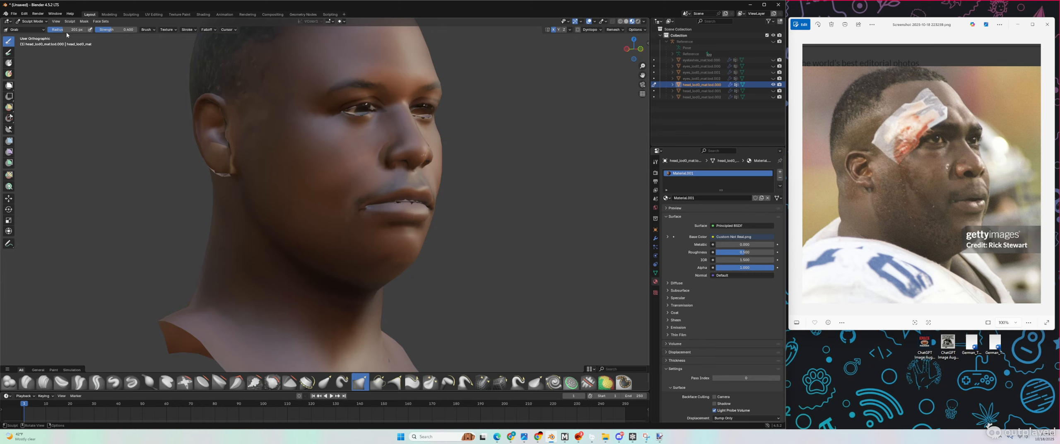
pyautogui.moveTo(367, 178); pyautogui.dragTo(517, 173, button='middle')
# Step: Set the Grab brush radius to 298 px and pull the cheek outline outward, then review
pyautogui.scroll(3, 517, 172)
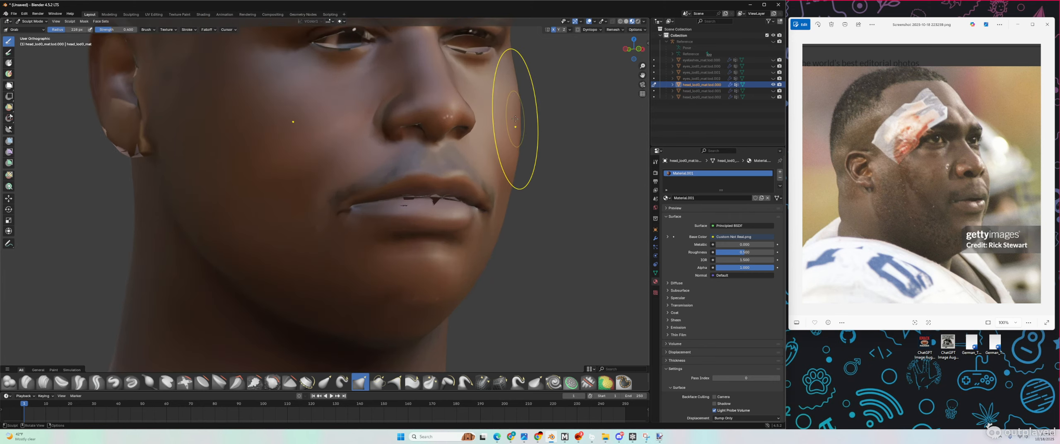
pyautogui.moveTo(516, 120); pyautogui.dragTo(525, 129)
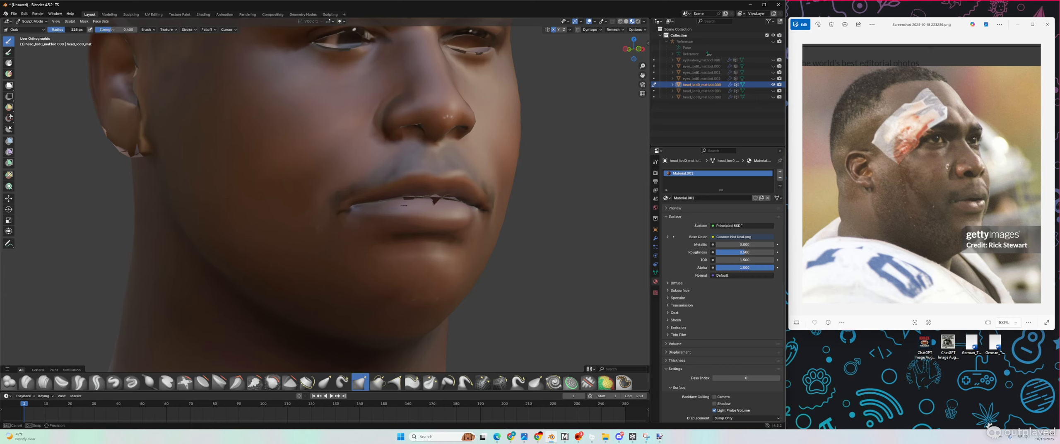
pyautogui.moveTo(70, 29); pyautogui.dragTo(70, 30)
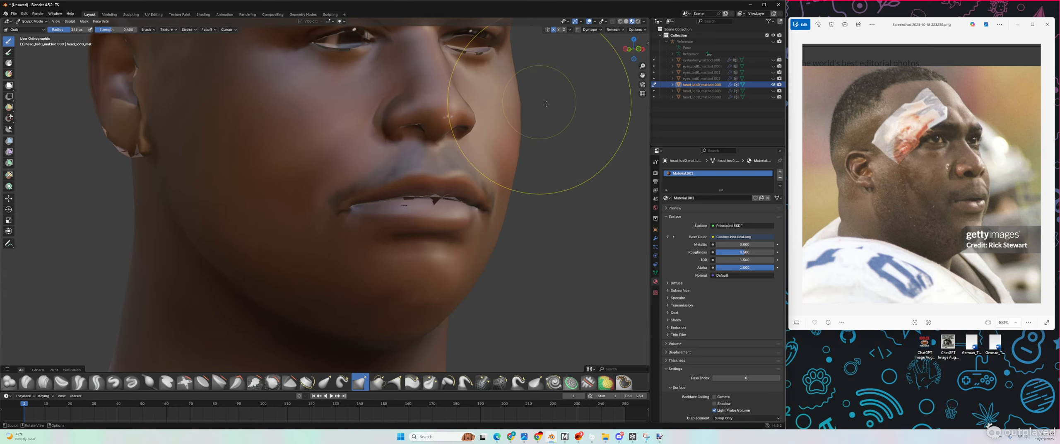
pyautogui.moveTo(516, 122); pyautogui.dragTo(521, 124)
pyautogui.moveTo(521, 123)
pyautogui.mouseDown(button='middle')
pyautogui.moveTo(475, 122)
pyautogui.moveTo(529, 163)
pyautogui.moveTo(534, 199)
pyautogui.moveTo(511, 197)
pyautogui.mouseUp(button='middle')
pyautogui.scroll(-6, 511, 198)
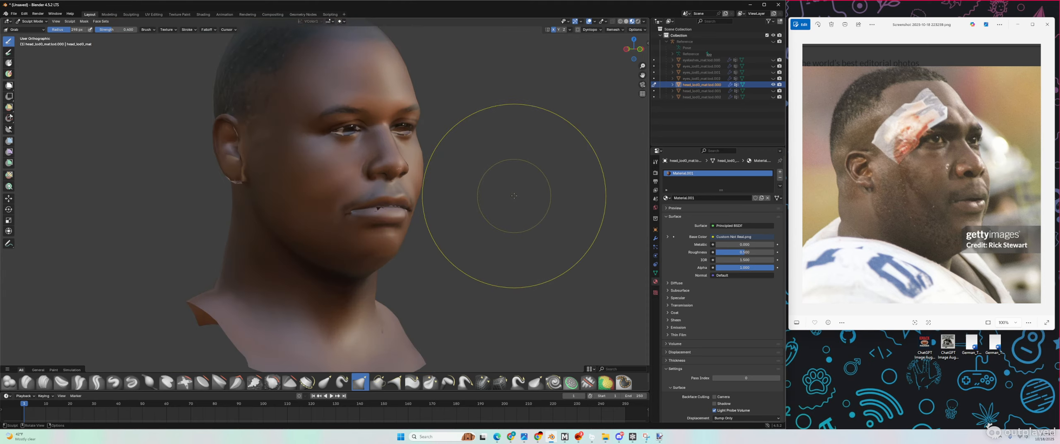
pyautogui.moveTo(518, 193); pyautogui.dragTo(508, 181, button='middle')
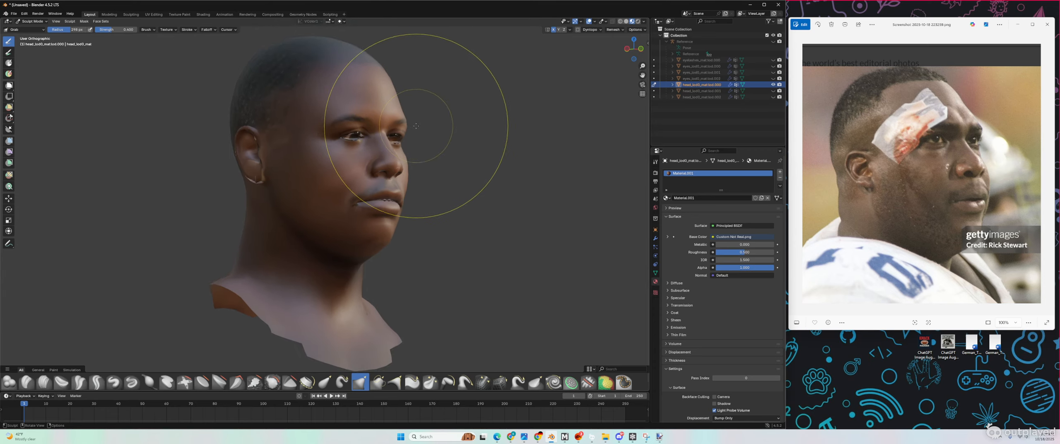
pyautogui.moveTo(416, 125); pyautogui.dragTo(411, 117, button='middle')
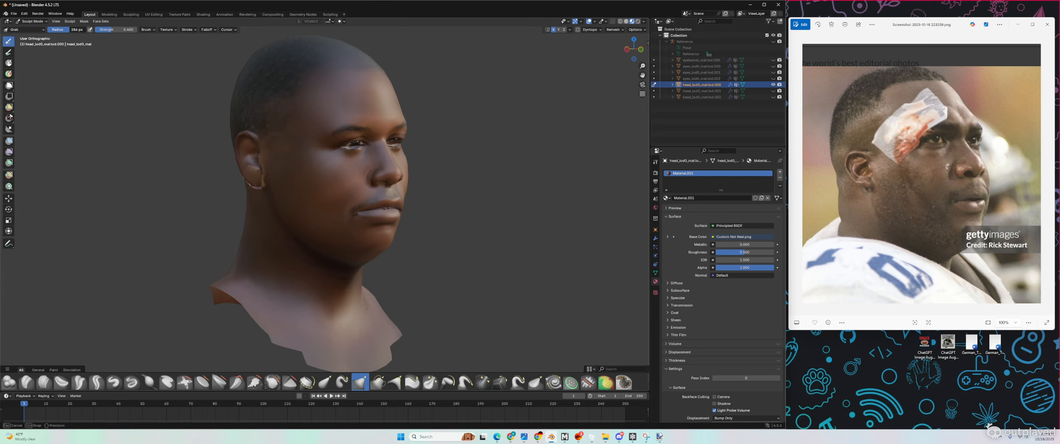
pyautogui.scroll(6, 428, 83)
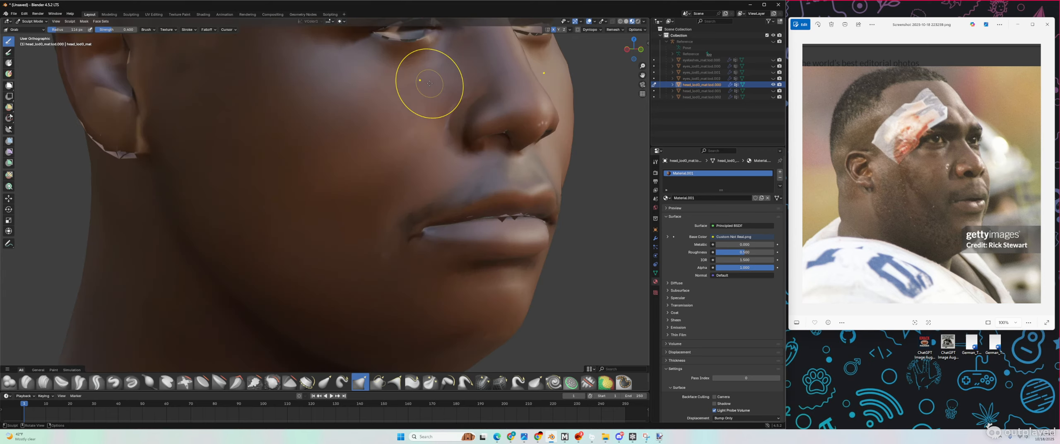
pyautogui.moveTo(471, 100)
pyautogui.mouseDown(button='middle')
pyautogui.moveTo(455, 99)
pyautogui.moveTo(477, 96)
pyautogui.moveTo(466, 95)
pyautogui.mouseUp(button='middle')
pyautogui.scroll(-2, 456, 99)
pyautogui.moveTo(492, 40); pyautogui.dragTo(458, 49, button='middle')
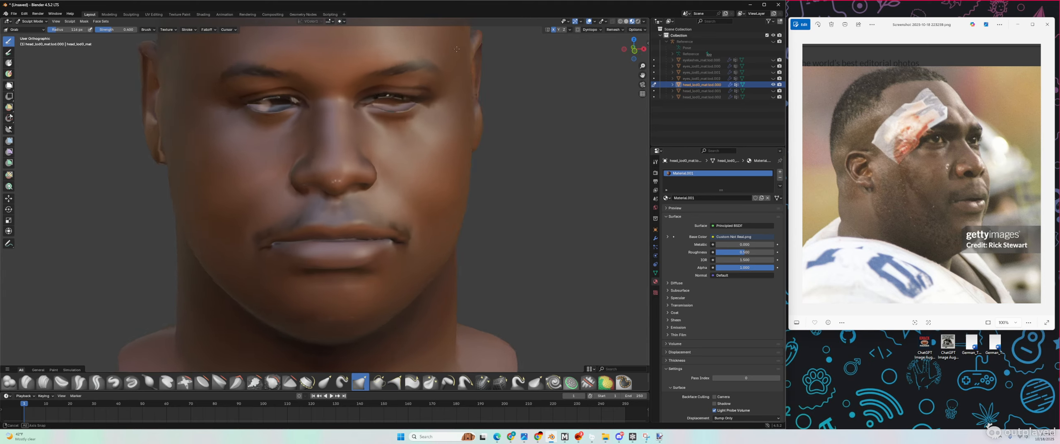
pyautogui.scroll(-2, 456, 48)
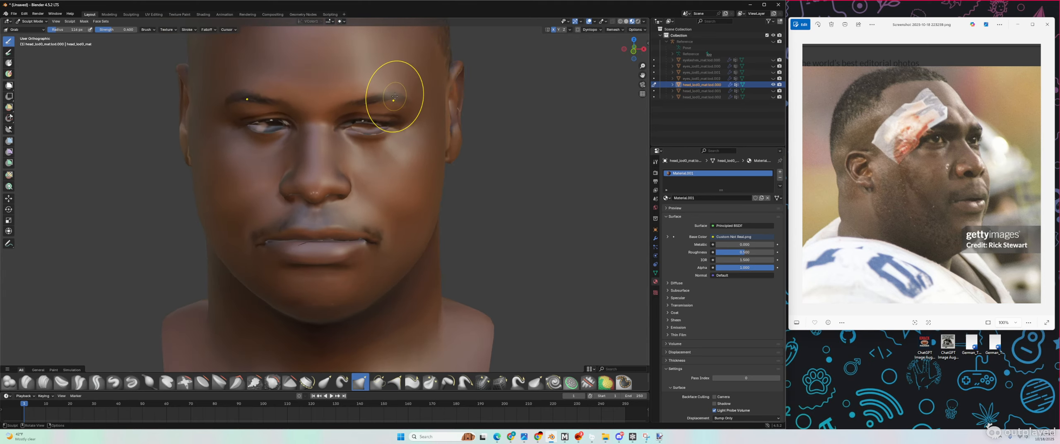
pyautogui.moveTo(408, 92); pyautogui.dragTo(483, 74, button='middle')
pyautogui.scroll(2, 438, 86)
pyautogui.scroll(-3, 463, 80)
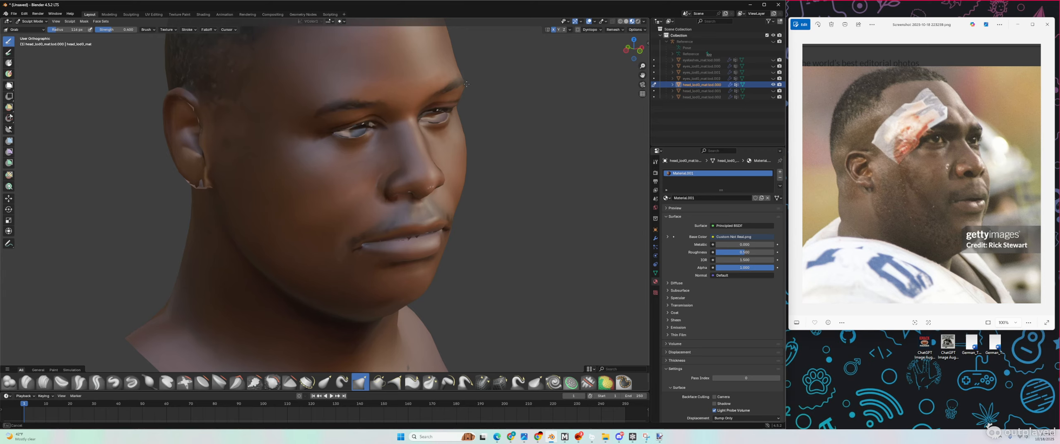
pyautogui.moveTo(466, 84)
pyautogui.mouseDown(button='middle')
pyautogui.moveTo(471, 71)
pyautogui.moveTo(404, 75)
pyautogui.moveTo(368, 83)
pyautogui.moveTo(338, 117)
pyautogui.moveTo(327, 108)
pyautogui.mouseUp(button='middle')
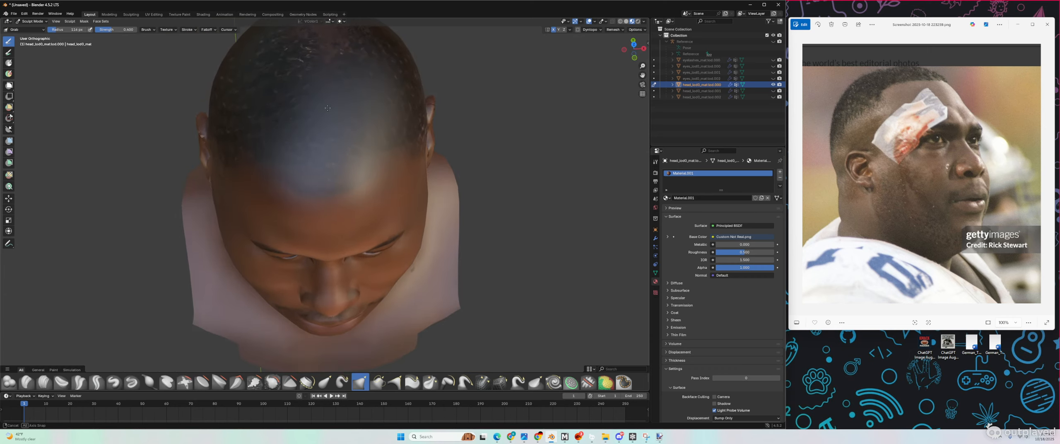
pyautogui.scroll(3, 341, 296)
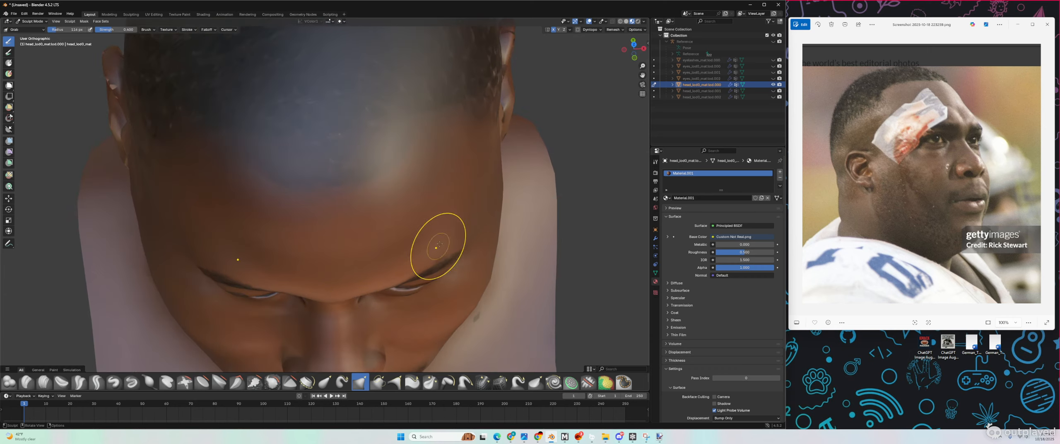
pyautogui.moveTo(361, 263); pyautogui.dragTo(343, 218, button='middle')
pyautogui.scroll(-3, 362, 249)
pyautogui.scroll(-2, 314, 211)
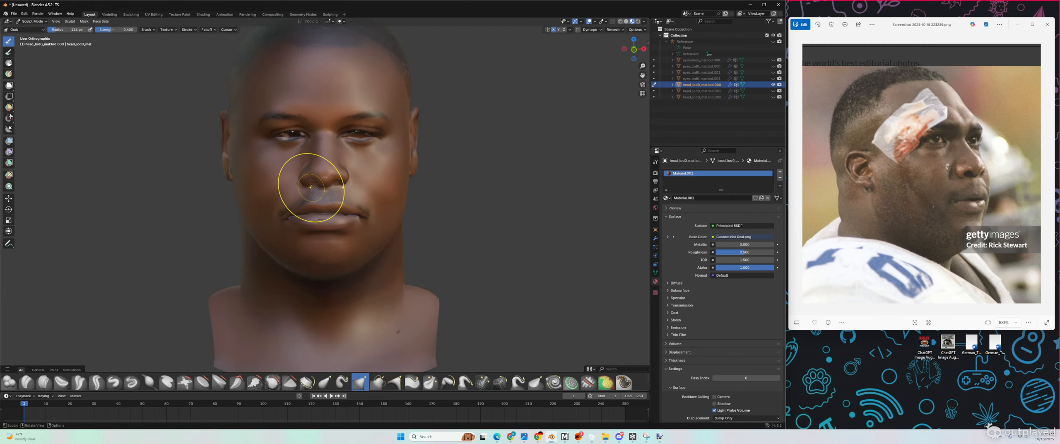
# Step: Switch to the smiling man's reference and pull the lower lip up toward the upper lip
pyautogui.click(856, 167)
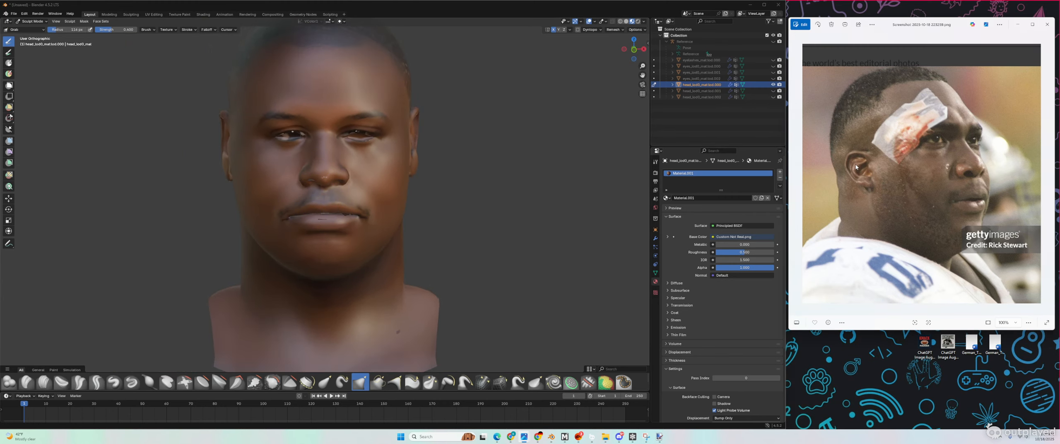
pyautogui.press('Left')
pyautogui.scroll(4, 284, 154)
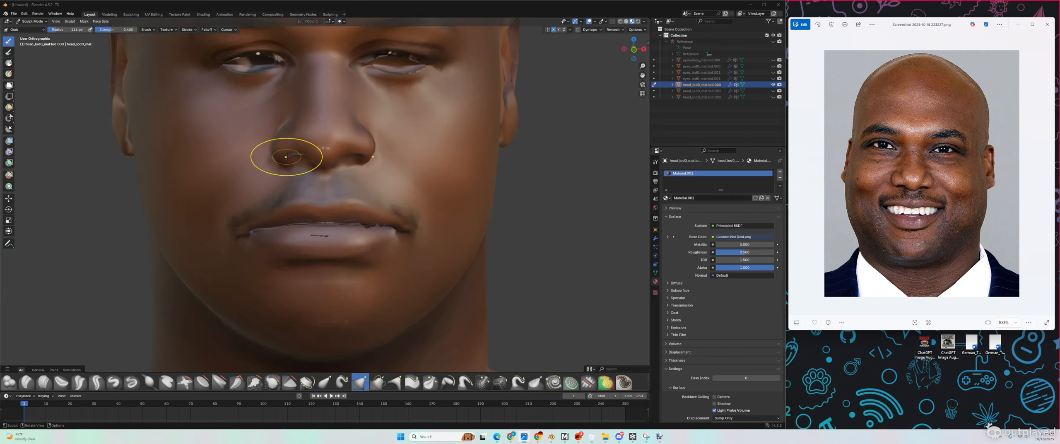
pyautogui.scroll(-3, 289, 166)
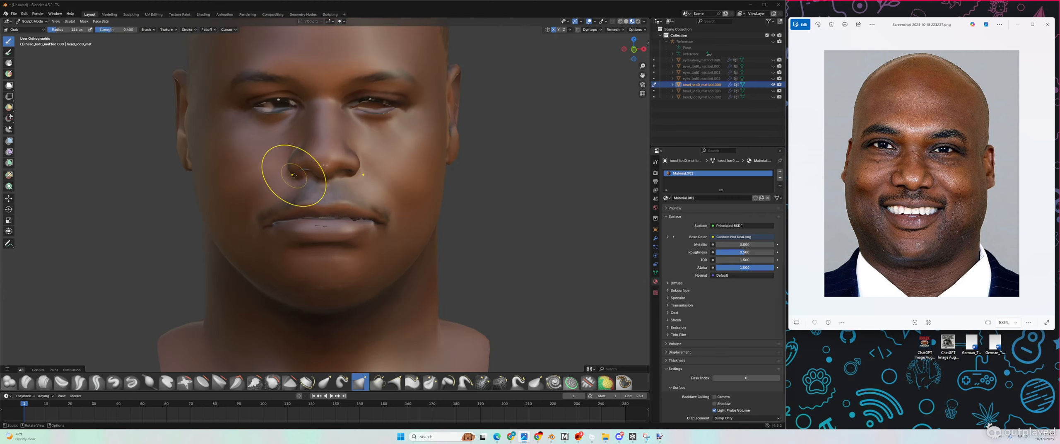
pyautogui.scroll(-2, 289, 182)
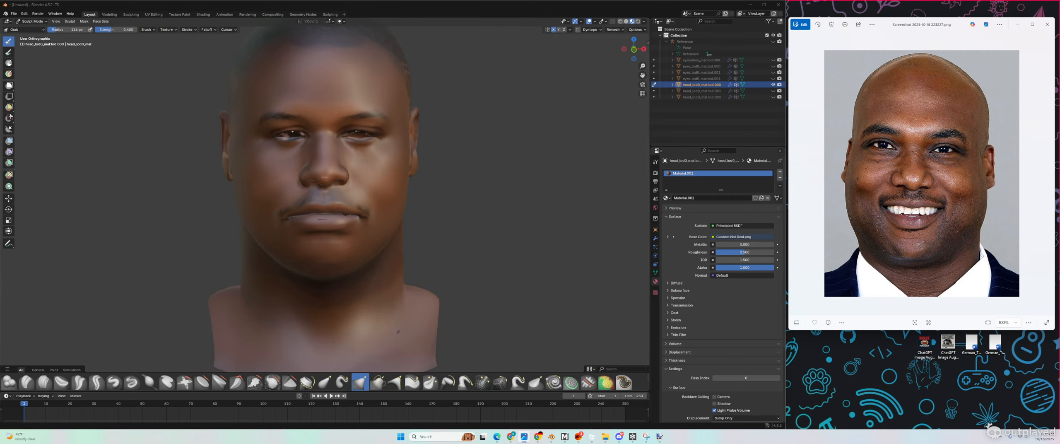
pyautogui.moveTo(318, 231); pyautogui.dragTo(297, 209)
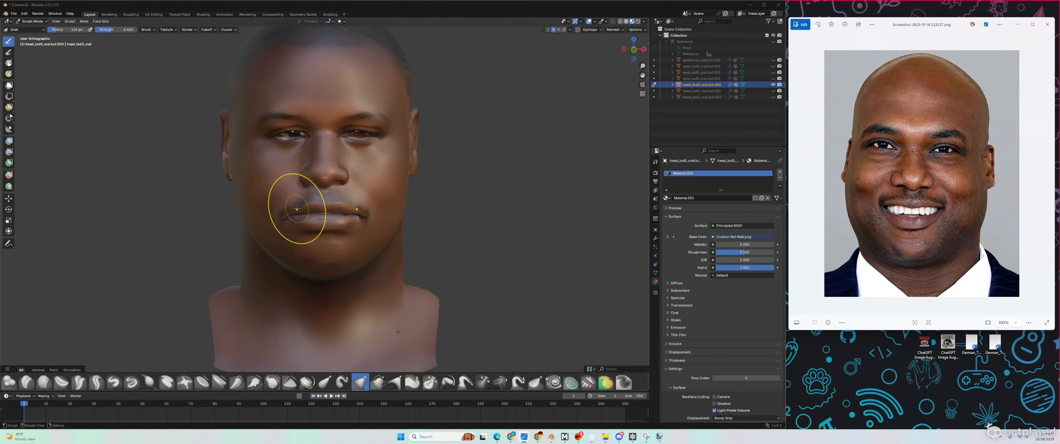
pyautogui.scroll(3, 279, 211)
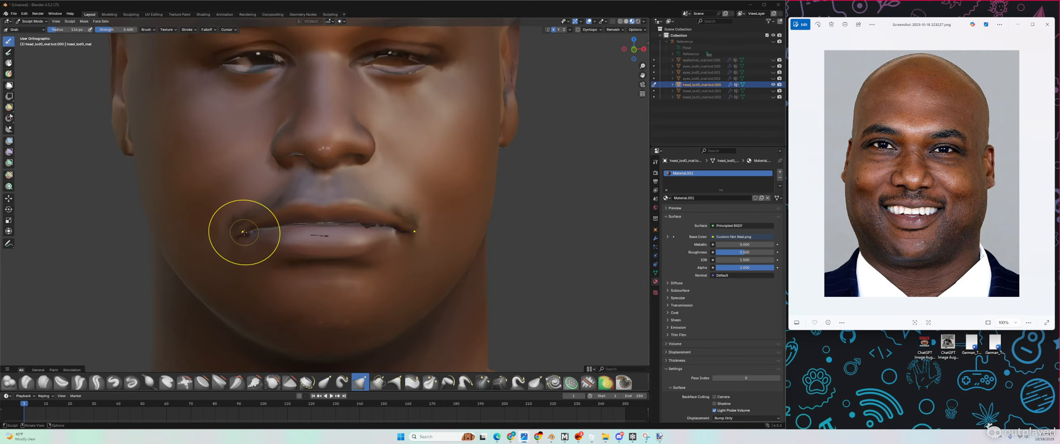
# Step: Set the brush radius to 232 px and nudge the left mouth corner into shape
pyautogui.moveTo(69, 32); pyautogui.dragTo(74, 33)
pyautogui.scroll(4, 215, 242)
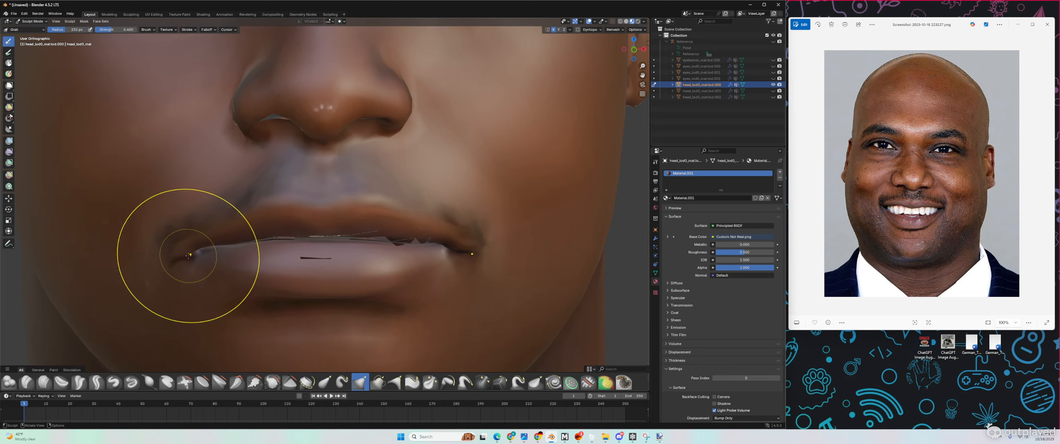
pyautogui.moveTo(189, 255); pyautogui.dragTo(188, 252)
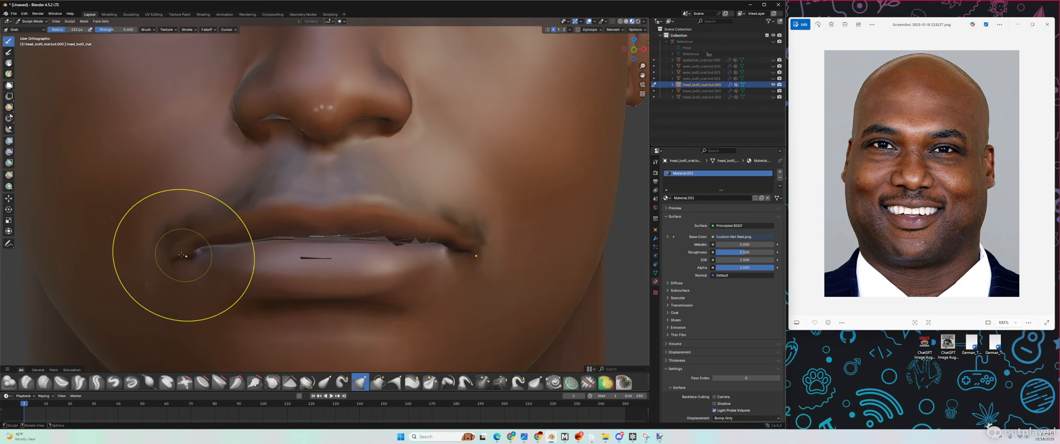
pyautogui.scroll(-3, 207, 259)
pyautogui.scroll(-1, 250, 261)
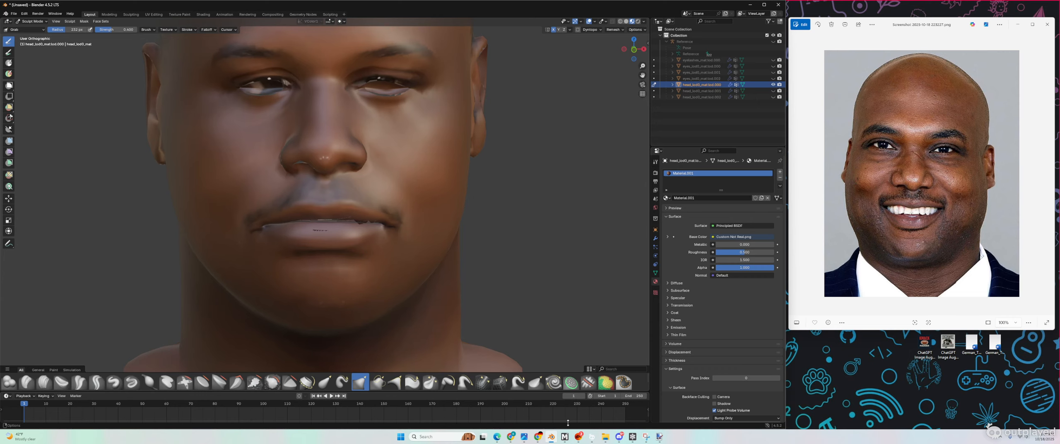
pyautogui.click(659, 437)
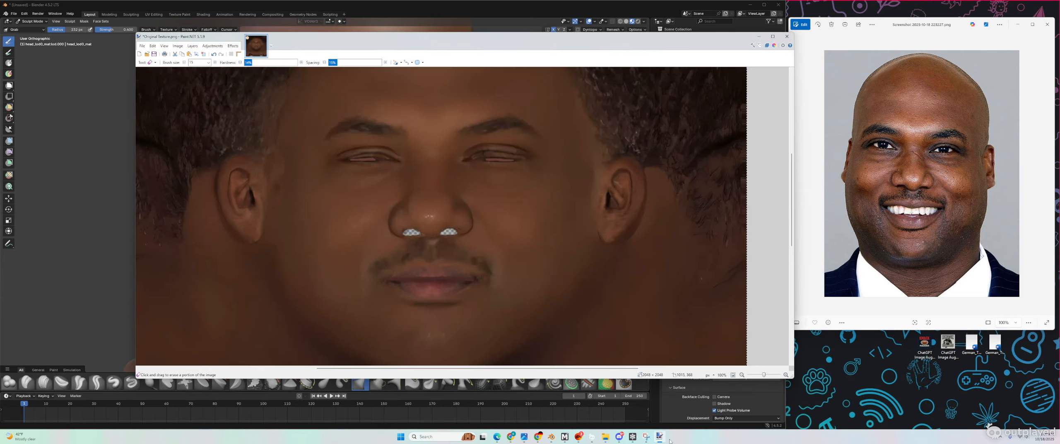
pyautogui.scroll(-4, 413, 214)
pyautogui.scroll(3, 413, 213)
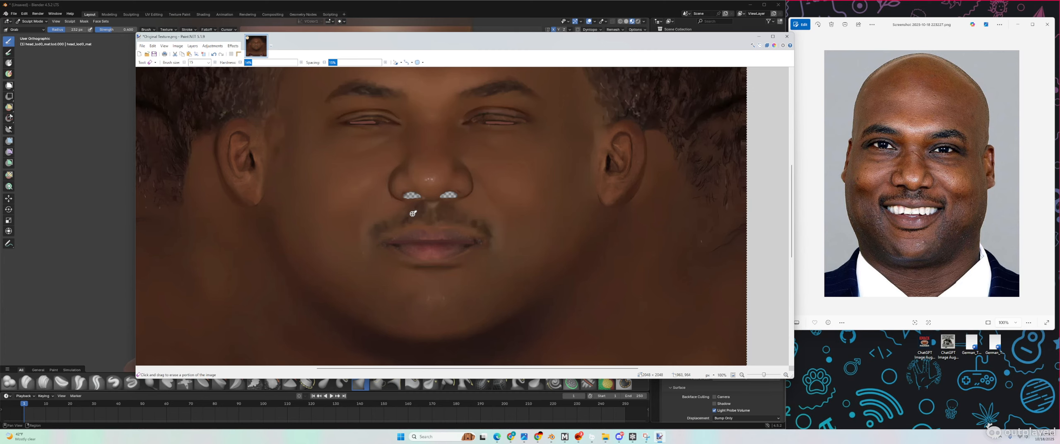
pyautogui.keyDown('ctrl'); pyautogui.scroll(-4, 413, 214); pyautogui.keyUp('ctrl')
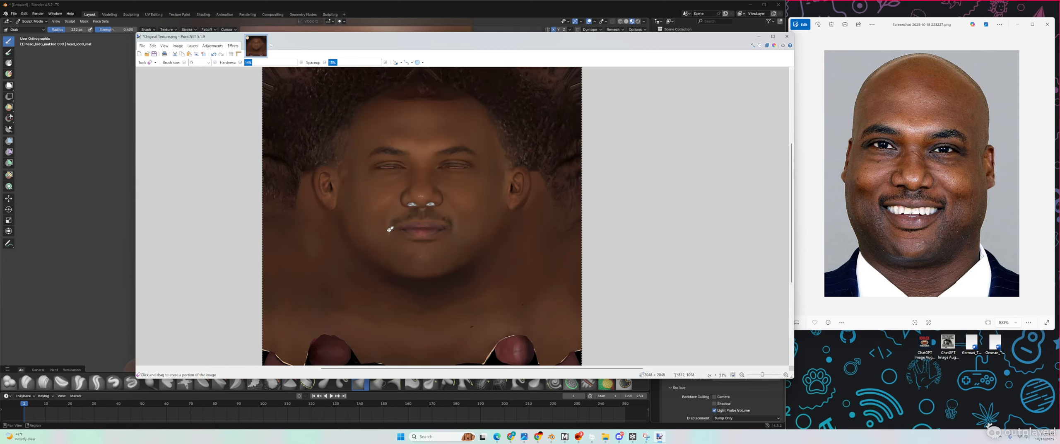
pyautogui.keyDown('ctrl'); pyautogui.scroll(4, 415, 241); pyautogui.keyUp('ctrl')
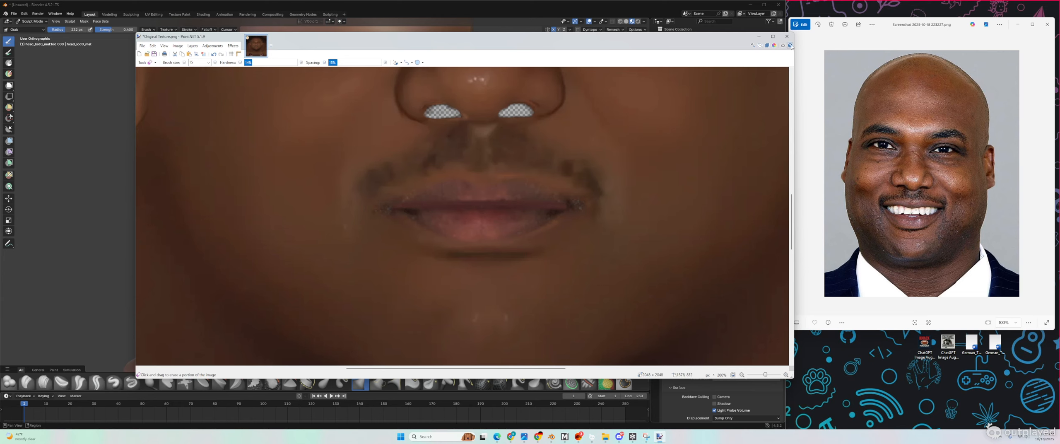
pyautogui.click(759, 38)
pyautogui.scroll(-4, 442, 253)
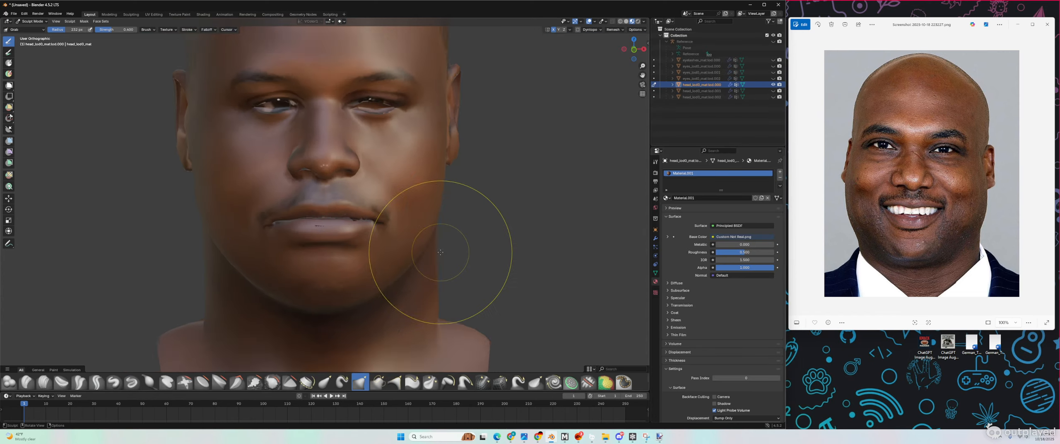
# Step: Open the Shading workspace's Image Texture file browser, then bring Paint.NET's texture back up
pyautogui.click(203, 14)
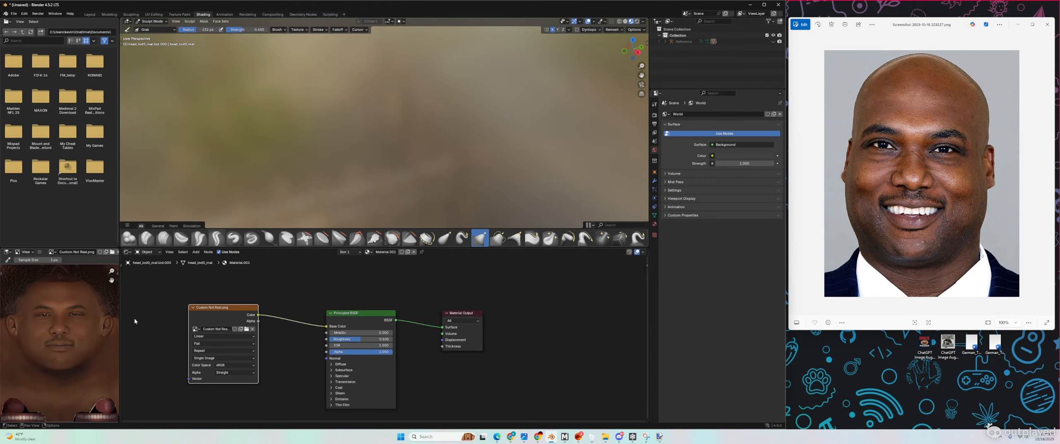
pyautogui.click(247, 329)
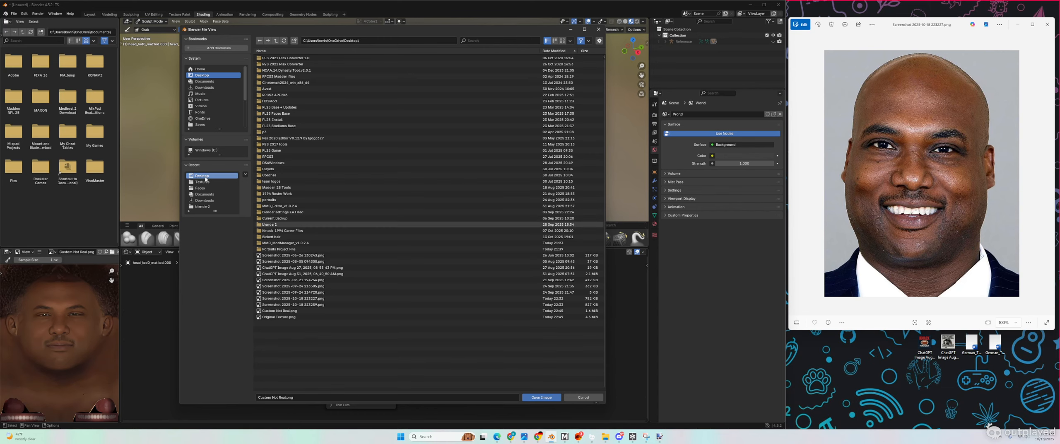
pyautogui.click(598, 437)
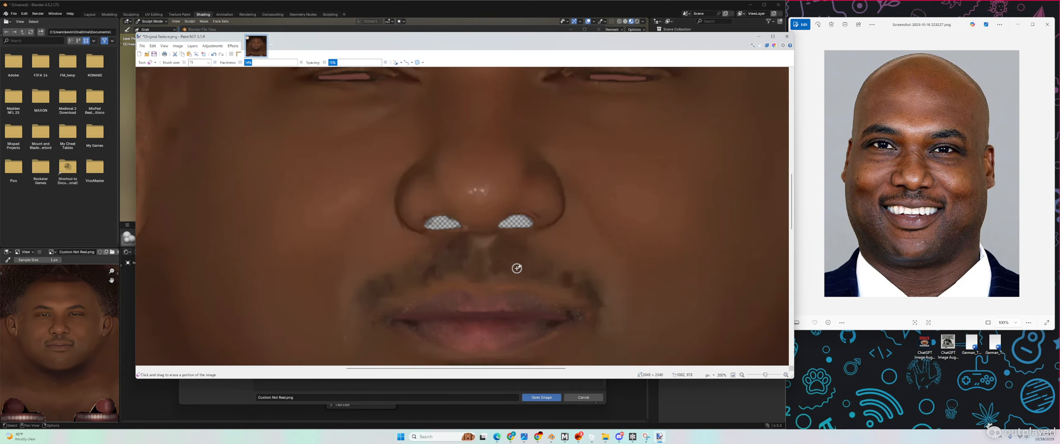
# Step: Save the nostril-erased texture as a flattened PNG named Lett 1.png
pyautogui.keyDown('ctrl'); pyautogui.scroll(-5, 520, 264); pyautogui.keyUp('ctrl')
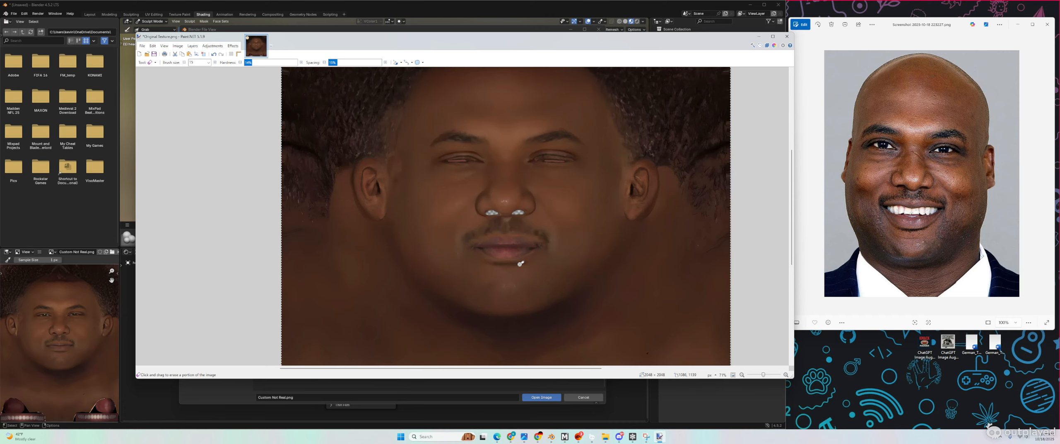
pyautogui.keyDown('ctrl'); pyautogui.scroll(-1, 521, 264); pyautogui.keyUp('ctrl')
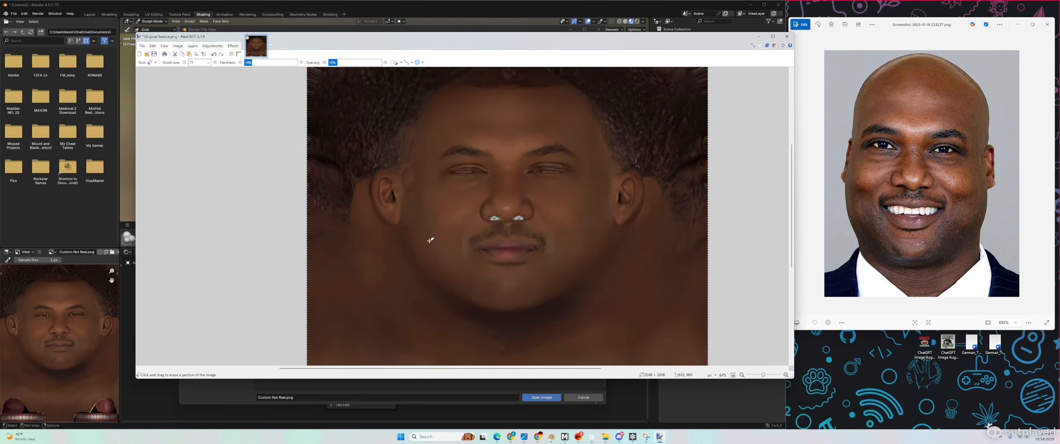
pyautogui.click(142, 46)
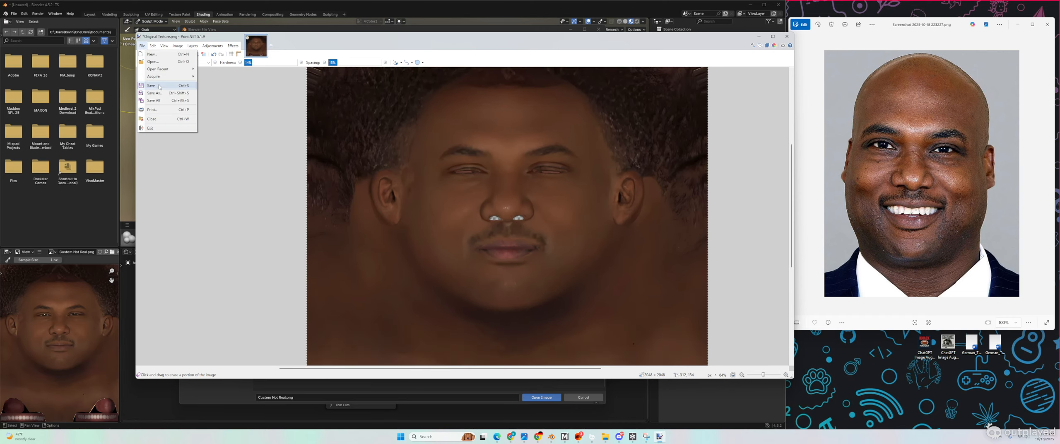
pyautogui.click(160, 86)
pyautogui.click(198, 217)
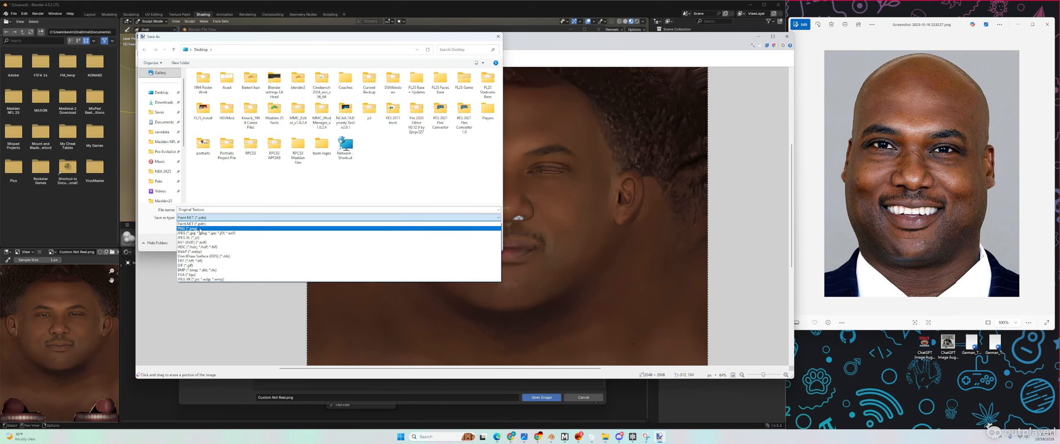
pyautogui.click(200, 229)
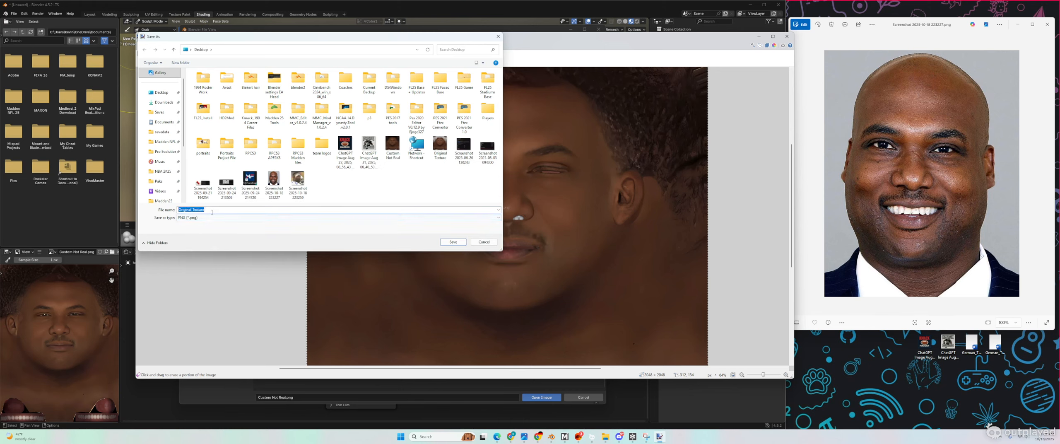
pyautogui.write('Lett 1')
pyautogui.click(453, 242)
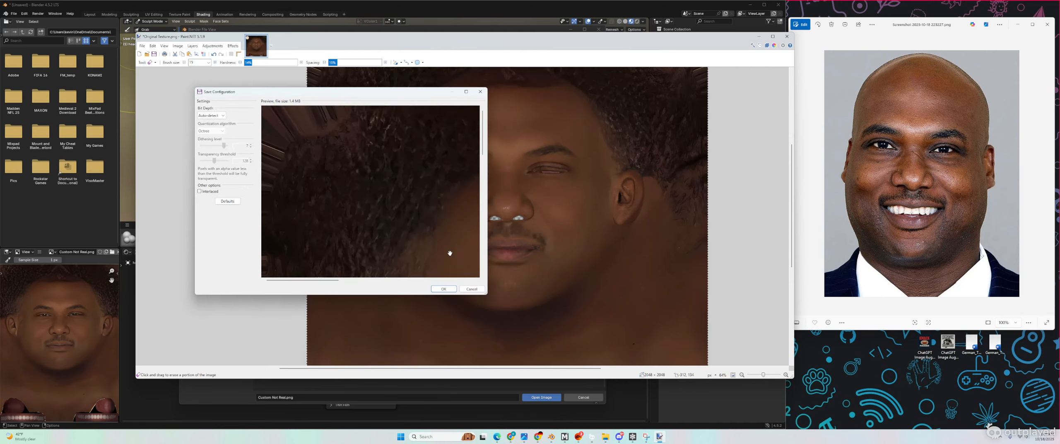
pyautogui.click(444, 289)
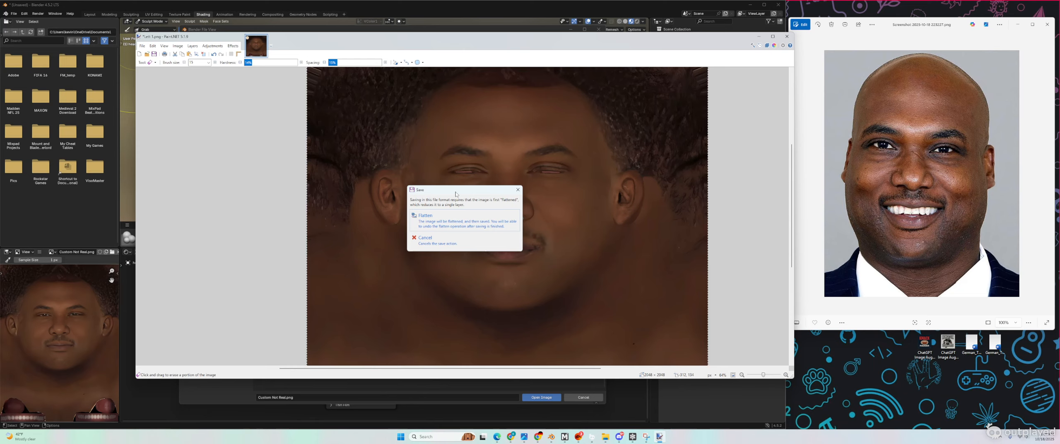
pyautogui.click(445, 223)
# Step: Load Lett 1.png into the head material's Image Texture node and return to Layout
pyautogui.click(758, 36)
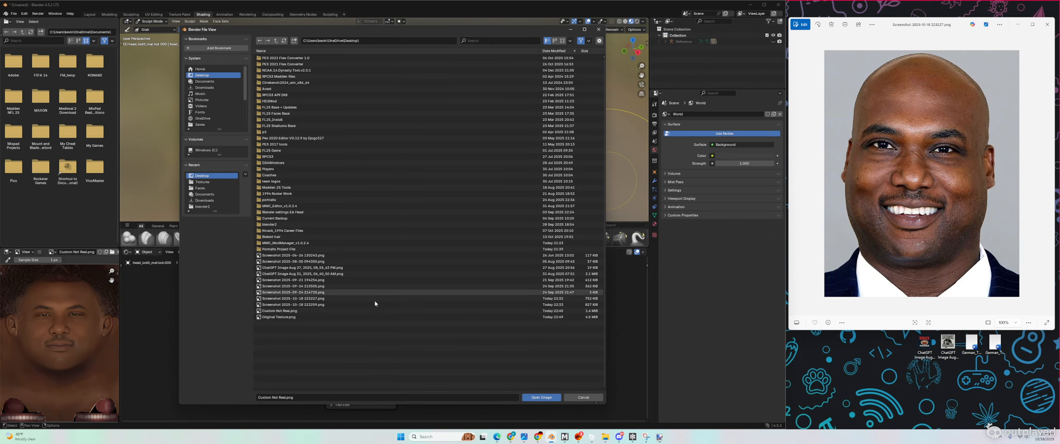
pyautogui.click(571, 31)
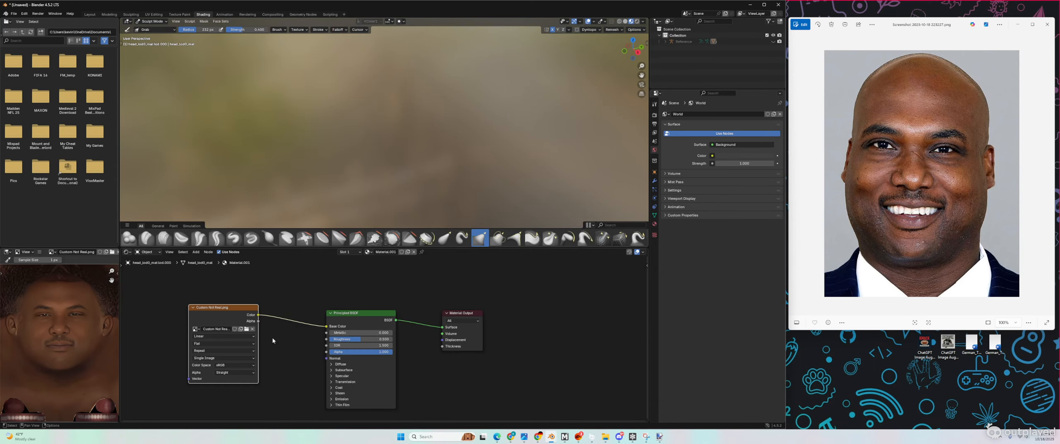
pyautogui.click(247, 329)
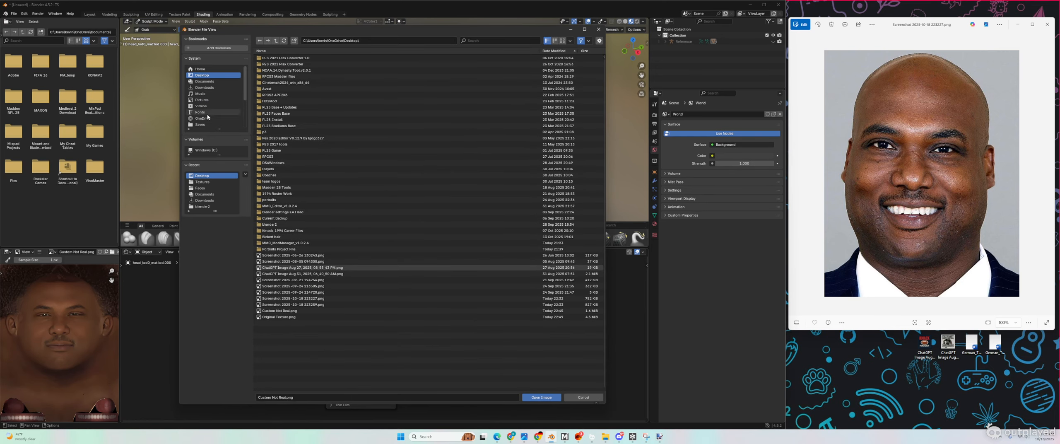
pyautogui.scroll(-1, 208, 118)
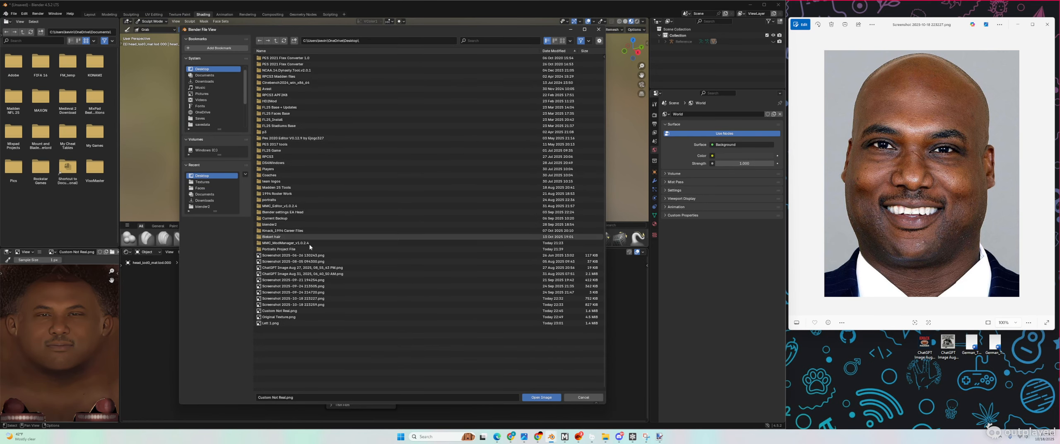
pyautogui.doubleClick(270, 323)
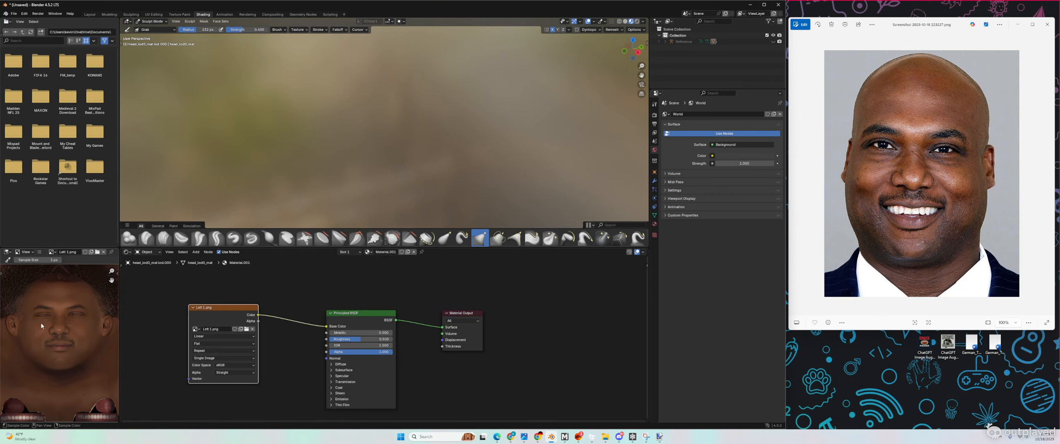
pyautogui.click(90, 14)
pyautogui.scroll(8, 319, 213)
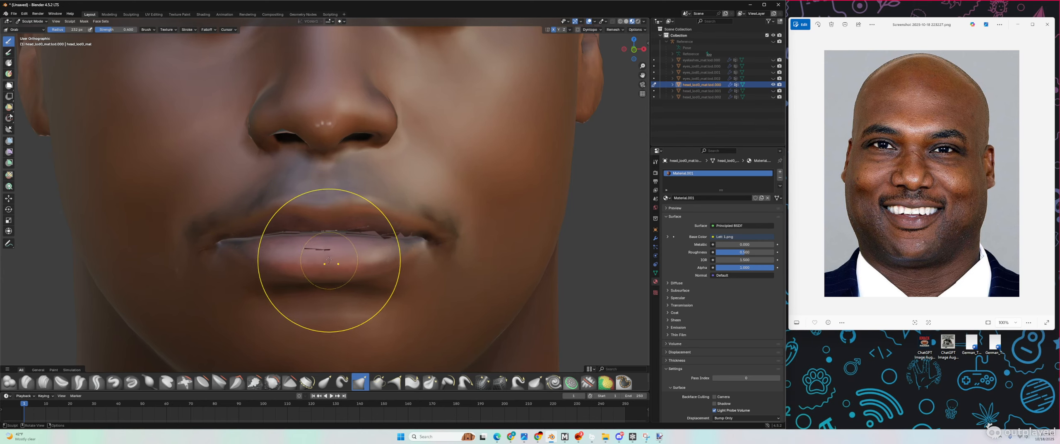
# Step: Orbit around the head and Grab-pull the left mouth corner into shape
pyautogui.scroll(-5, 343, 248)
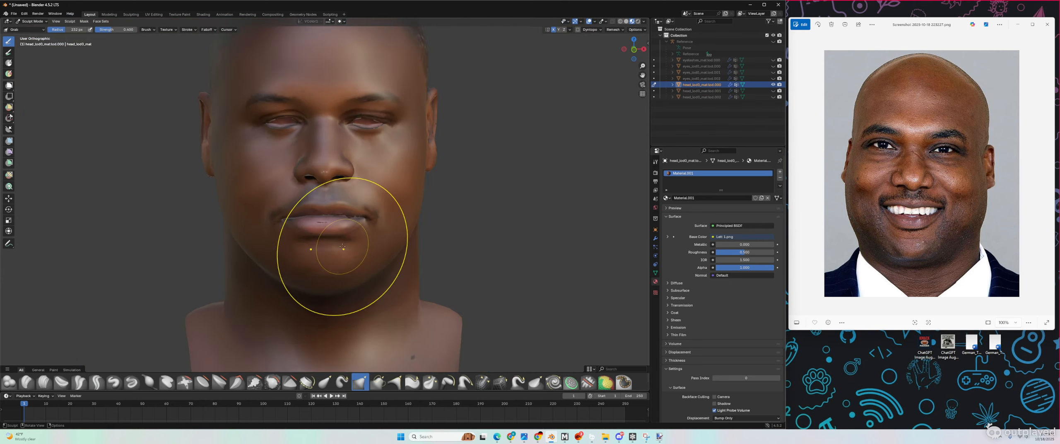
pyautogui.scroll(4, 308, 224)
pyautogui.scroll(-5, 308, 224)
pyautogui.moveTo(308, 224); pyautogui.dragTo(286, 227, button='middle')
pyautogui.scroll(5, 281, 220)
pyautogui.scroll(-7, 281, 220)
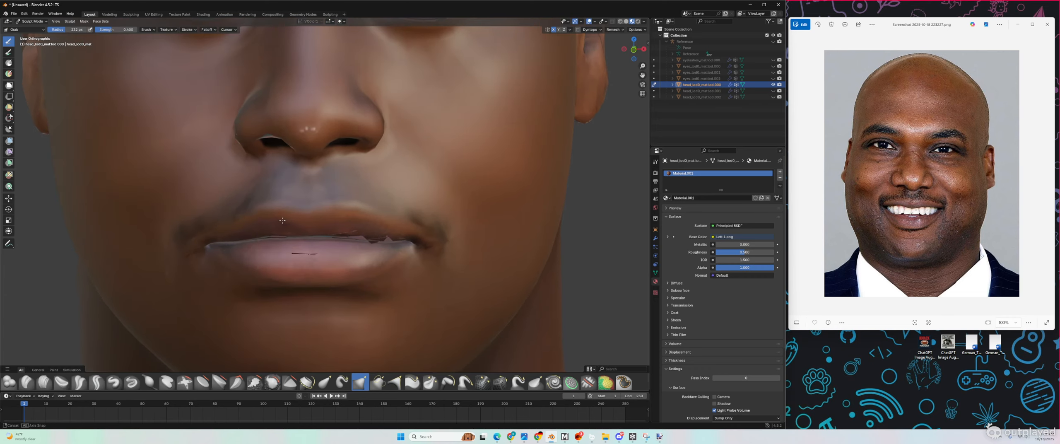
pyautogui.moveTo(283, 220); pyautogui.dragTo(260, 212, button='middle')
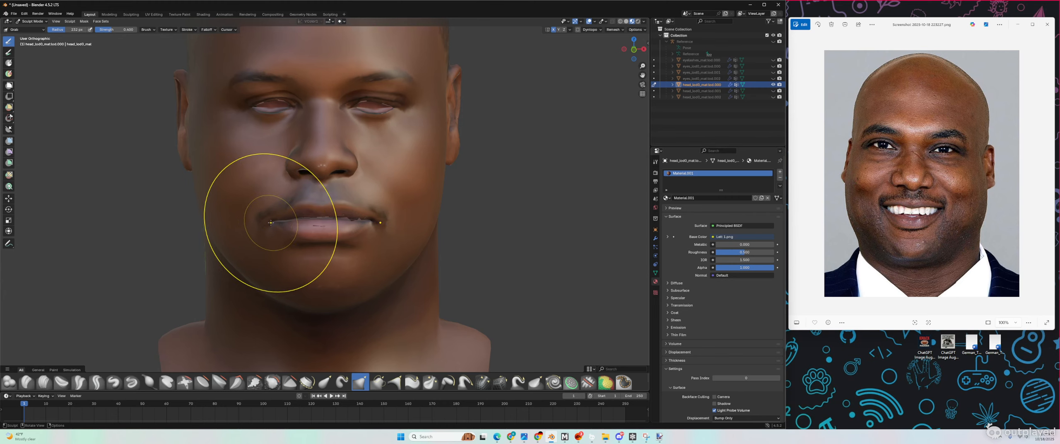
pyautogui.moveTo(252, 227); pyautogui.dragTo(255, 227)
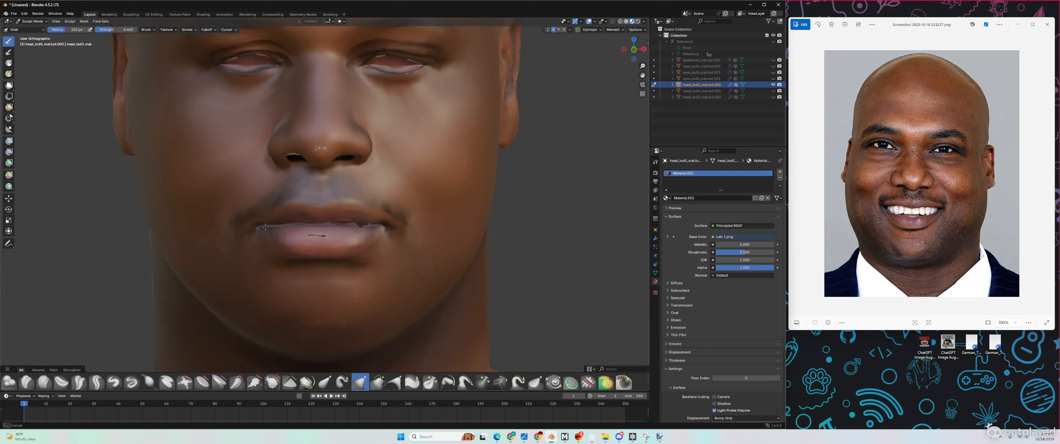
pyautogui.moveTo(258, 228); pyautogui.dragTo(256, 224)
# Step: Turn the head to a right profile and advance Photos to the bandaged player reference
pyautogui.moveTo(256, 225); pyautogui.dragTo(325, 226, button='middle')
pyautogui.scroll(-3, 327, 227)
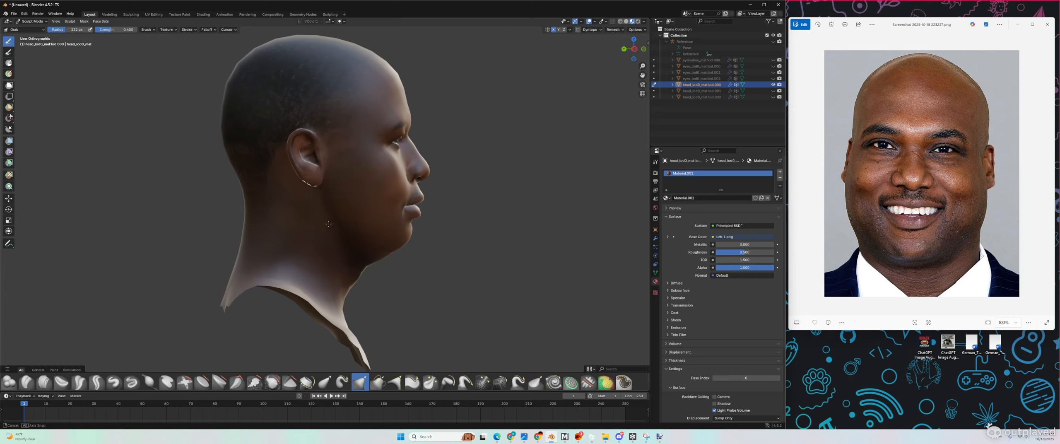
pyautogui.press('Right')
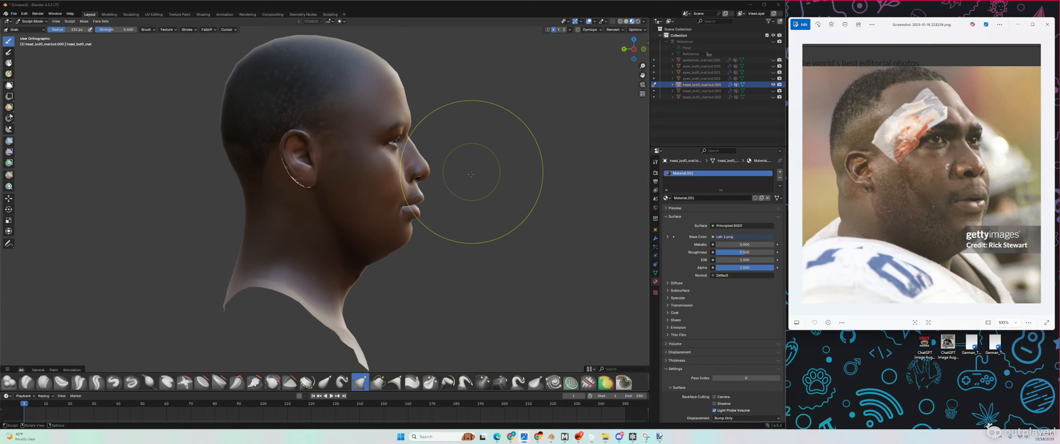
# Step: Set the brush radius to 174 px, disable X symmetry, and grab-shape the upper lip at 42 px
pyautogui.scroll(6, 518, 195)
pyautogui.moveTo(64, 30); pyautogui.dragTo(49, 29)
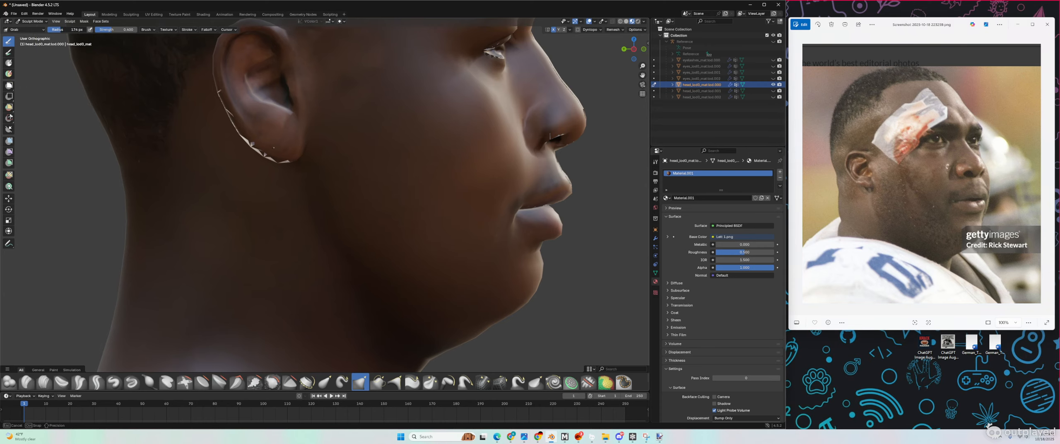
pyautogui.click(553, 31)
pyautogui.moveTo(551, 142); pyautogui.dragTo(544, 138, button='middle')
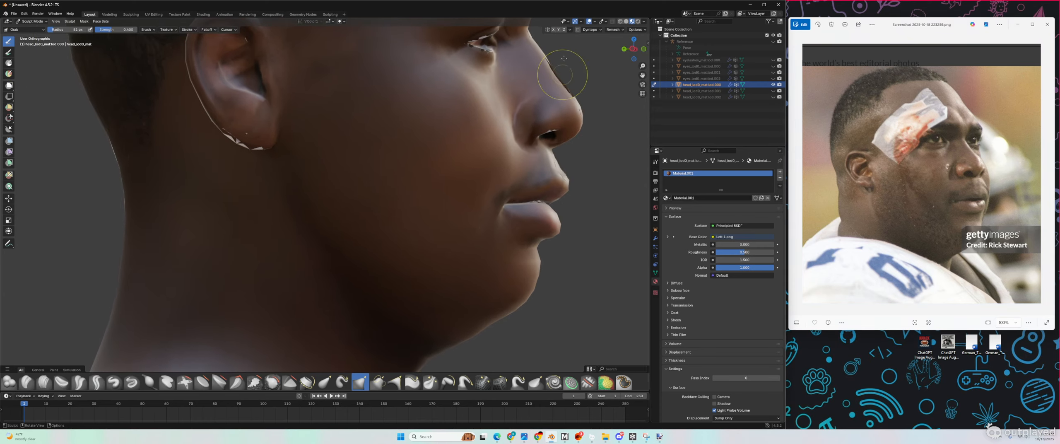
pyautogui.scroll(1, 589, 144)
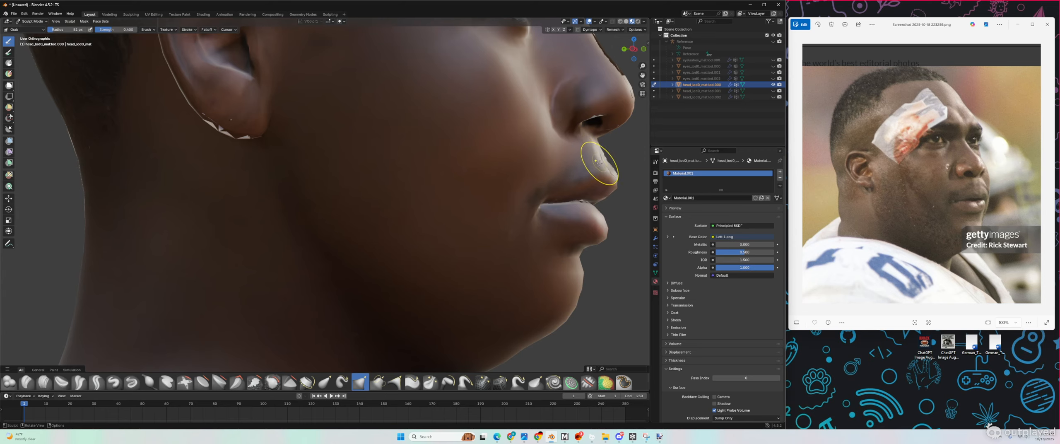
pyautogui.scroll(-1, 610, 183)
pyautogui.press('f')
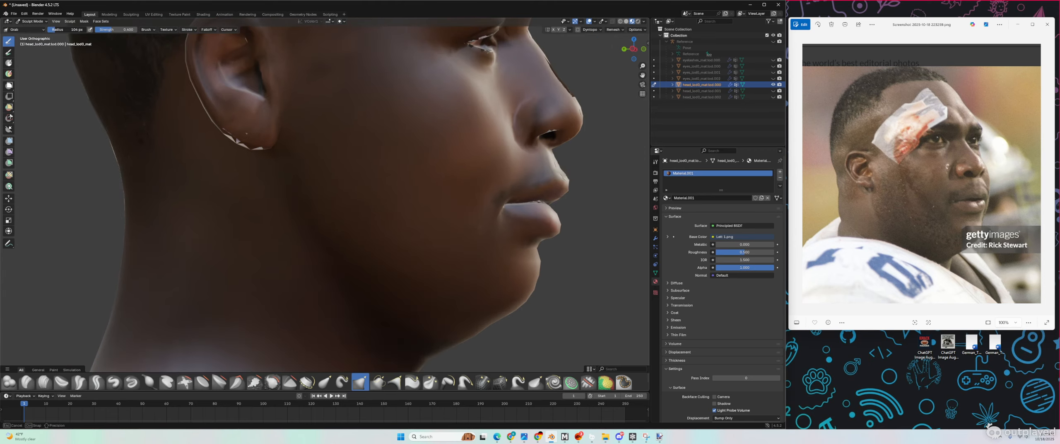
pyautogui.moveTo(547, 184); pyautogui.dragTo(552, 183, button='middle')
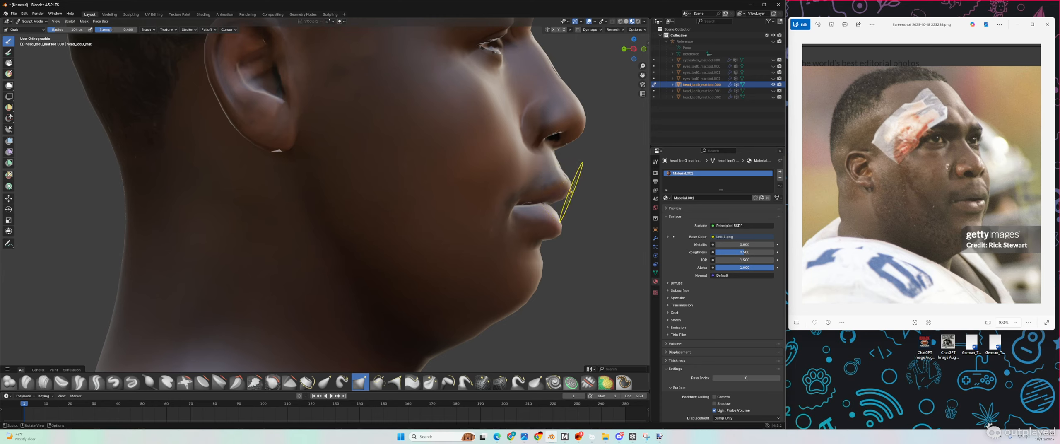
pyautogui.moveTo(571, 193); pyautogui.dragTo(567, 179)
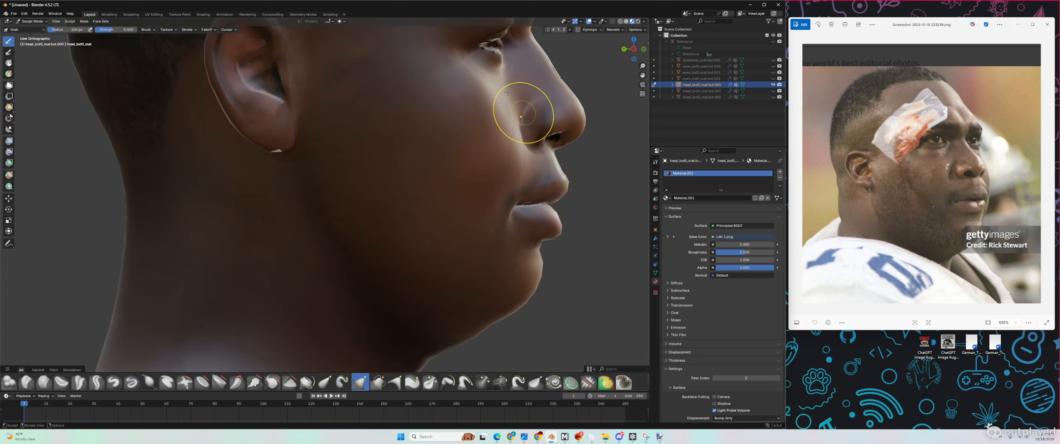
pyautogui.moveTo(66, 33); pyautogui.dragTo(41, 33)
pyautogui.moveTo(566, 183); pyautogui.dragTo(564, 182)
# Step: Reshape the upper lip from the front, then pull its side profile into shape
pyautogui.moveTo(565, 188); pyautogui.dragTo(407, 177, button='middle')
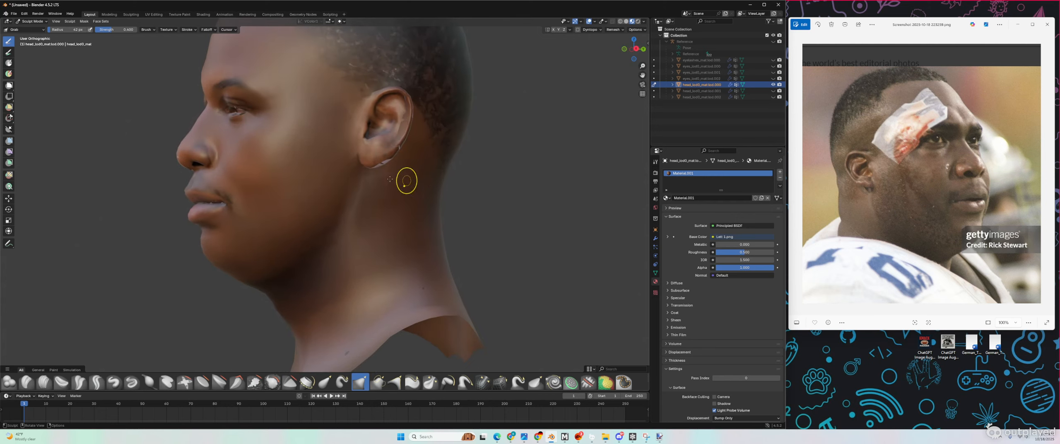
pyautogui.scroll(4, 139, 173)
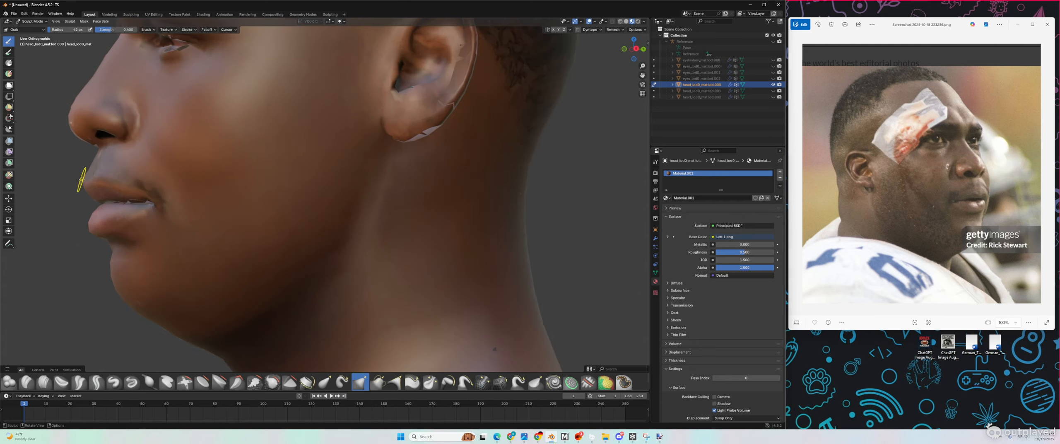
pyautogui.moveTo(82, 179); pyautogui.dragTo(84, 180)
pyautogui.moveTo(83, 179); pyautogui.dragTo(82, 180)
pyautogui.moveTo(82, 179); pyautogui.dragTo(247, 181, button='middle')
pyautogui.scroll(-2, 213, 180)
pyautogui.scroll(2, 534, 183)
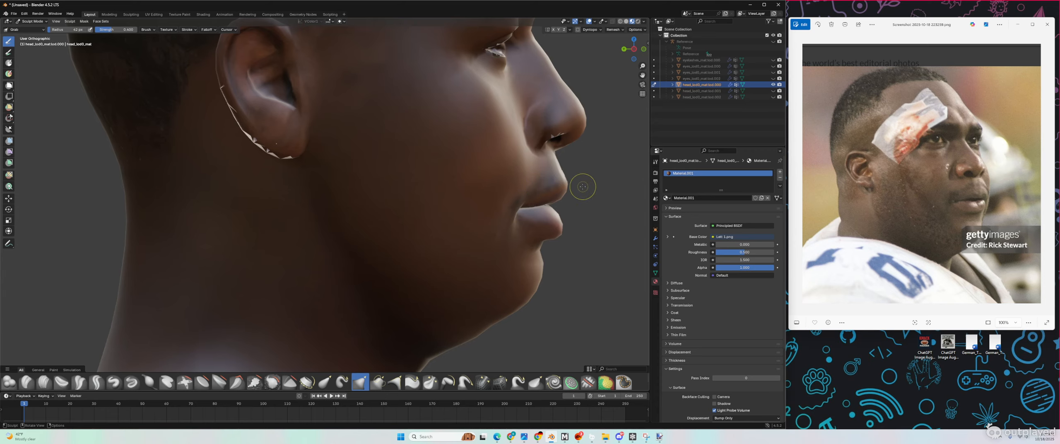
pyautogui.moveTo(582, 187); pyautogui.dragTo(581, 183)
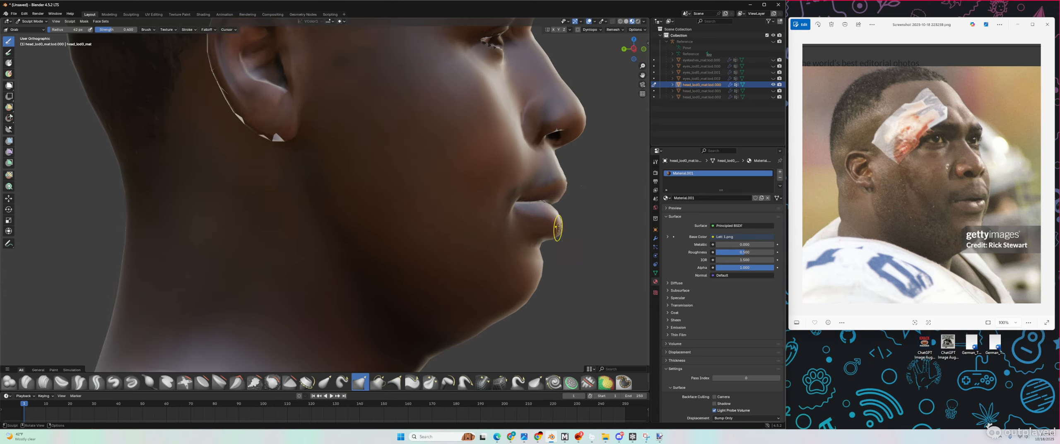
pyautogui.moveTo(570, 224); pyautogui.dragTo(568, 231, button='middle')
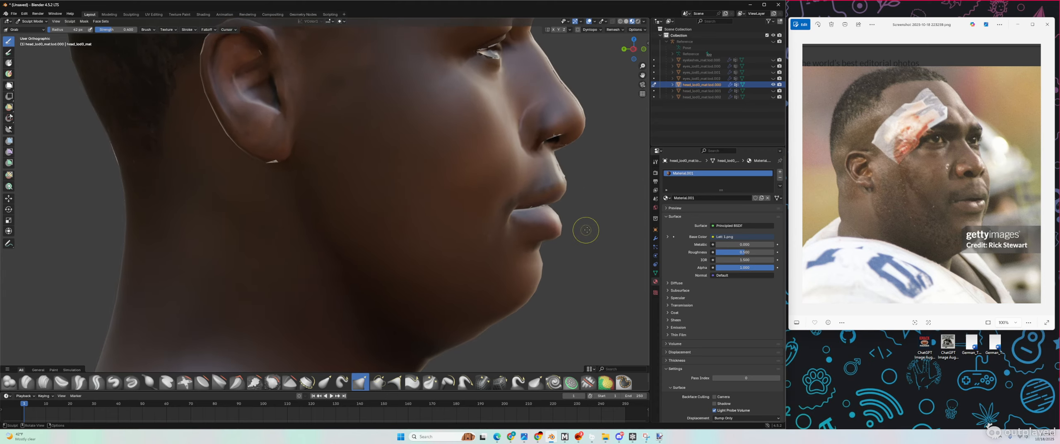
# Step: At a 54 px radius, pull the lip tip outward and bulge the lower lip slightly
pyautogui.moveTo(66, 29); pyautogui.dragTo(79, 29)
pyautogui.scroll(4, 563, 236)
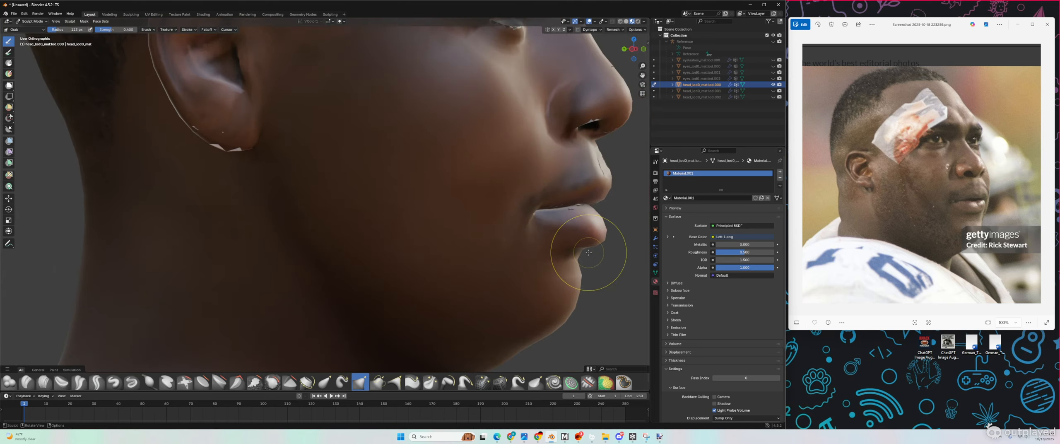
pyautogui.moveTo(602, 239); pyautogui.dragTo(600, 235)
pyautogui.moveTo(602, 235)
pyautogui.mouseDown(button='middle')
pyautogui.moveTo(588, 225)
pyautogui.moveTo(607, 236)
pyautogui.mouseUp(button='middle')
pyautogui.moveTo(607, 236); pyautogui.dragTo(601, 236)
pyautogui.moveTo(601, 238)
pyautogui.mouseDown(button='middle')
pyautogui.moveTo(592, 245)
pyautogui.moveTo(620, 248)
pyautogui.moveTo(579, 237)
pyautogui.mouseUp(button='middle')
pyautogui.scroll(1, 601, 258)
pyautogui.scroll(-3, 572, 242)
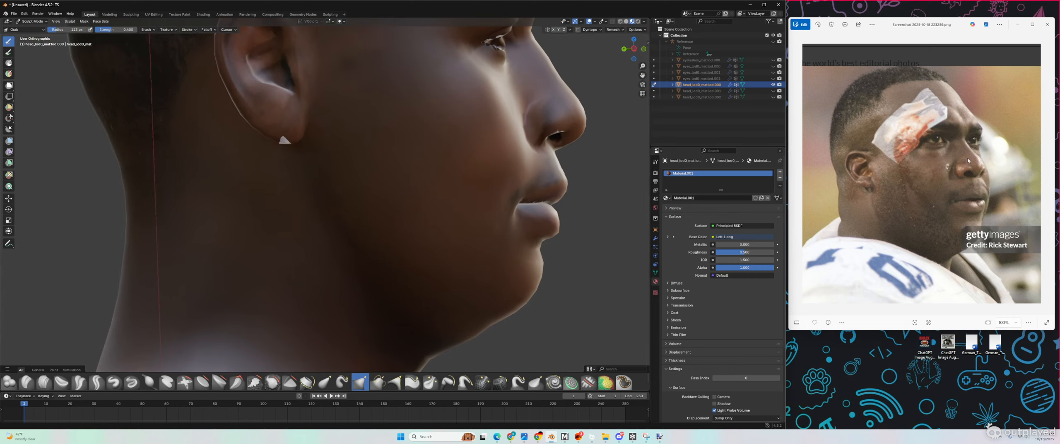
# Step: Shrink the radius to 65 px and refine the area and crease beneath the lower lip
pyautogui.moveTo(71, 30); pyautogui.dragTo(66, 30)
pyautogui.scroll(2, 504, 202)
pyautogui.moveTo(524, 213); pyautogui.dragTo(510, 206, button='middle')
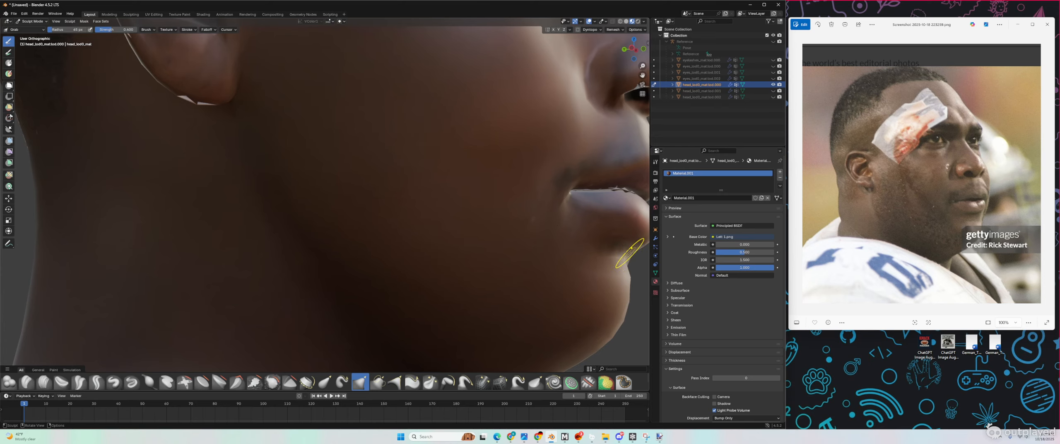
pyautogui.moveTo(623, 249)
pyautogui.mouseDown()
pyautogui.moveTo(631, 252)
pyautogui.moveTo(616, 248)
pyautogui.mouseUp()
pyautogui.scroll(-3, 613, 248)
pyautogui.moveTo(613, 249); pyautogui.dragTo(618, 254, button='middle')
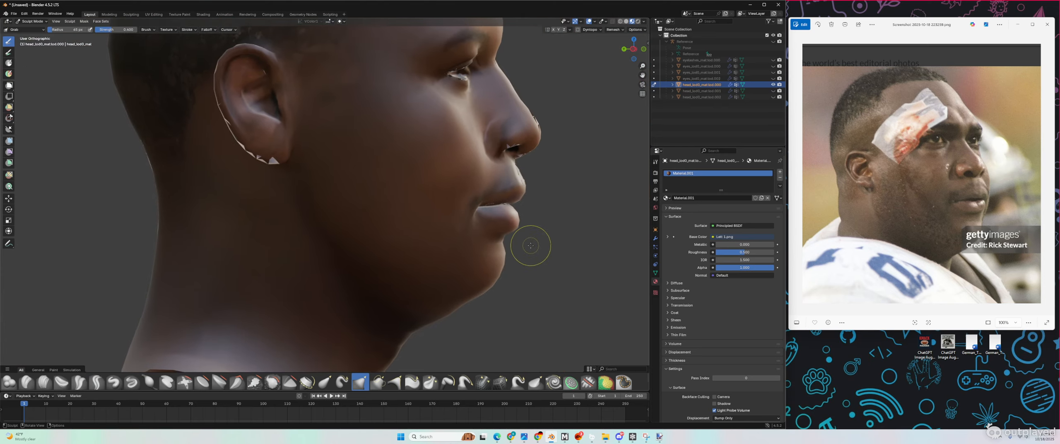
pyautogui.moveTo(503, 238); pyautogui.dragTo(509, 241)
pyautogui.moveTo(506, 240); pyautogui.dragTo(502, 239)
pyautogui.moveTo(502, 239); pyautogui.dragTo(497, 237)
pyautogui.moveTo(495, 236); pyautogui.dragTo(199, 241, button='middle')
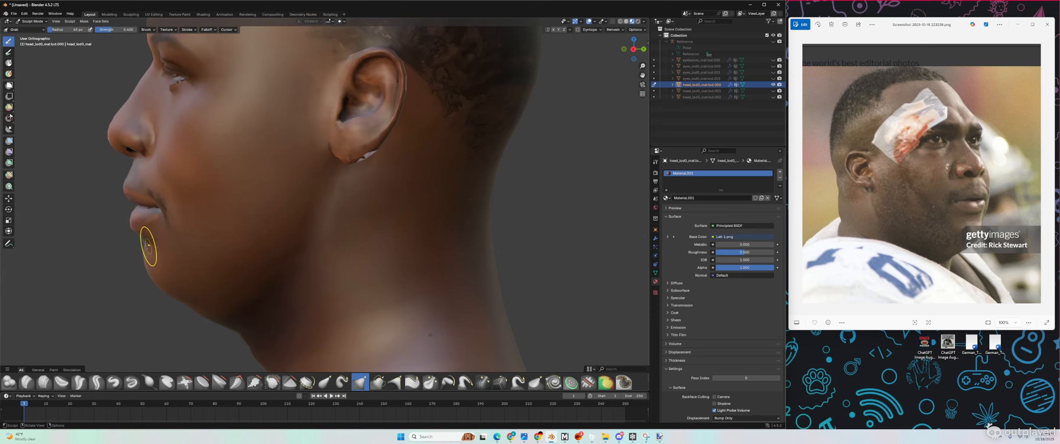
# Step: Nudge the mesh under the lower lip, then check the head in Solid and Material Preview shading
pyautogui.moveTo(144, 240); pyautogui.dragTo(142, 240)
pyautogui.moveTo(139, 240); pyautogui.dragTo(146, 239, button='middle')
pyautogui.moveTo(142, 240)
pyautogui.mouseDown(button='middle')
pyautogui.moveTo(215, 236)
pyautogui.moveTo(213, 224)
pyautogui.moveTo(166, 235)
pyautogui.moveTo(539, 107)
pyautogui.mouseUp(button='middle')
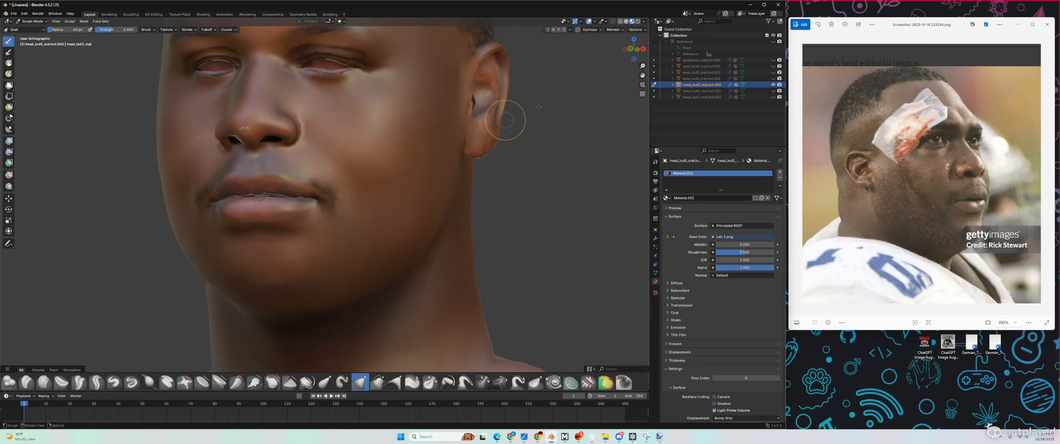
pyautogui.click(626, 21)
pyautogui.moveTo(263, 222)
pyautogui.mouseDown(button='middle')
pyautogui.moveTo(290, 223)
pyautogui.moveTo(232, 224)
pyautogui.moveTo(314, 216)
pyautogui.moveTo(269, 218)
pyautogui.moveTo(282, 213)
pyautogui.mouseUp(button='middle')
pyautogui.click(633, 21)
pyautogui.moveTo(166, 256)
pyautogui.mouseDown(button='middle')
pyautogui.moveTo(137, 267)
pyautogui.moveTo(73, 261)
pyautogui.moveTo(213, 256)
pyautogui.mouseUp(button='middle')
pyautogui.scroll(-3, 257, 248)
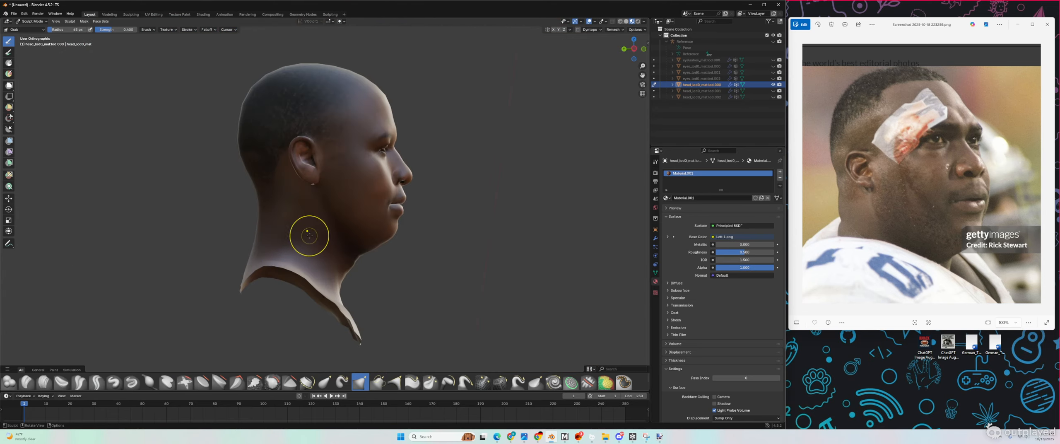
pyautogui.moveTo(307, 236); pyautogui.dragTo(290, 239, button='middle')
pyautogui.scroll(4, 349, 204)
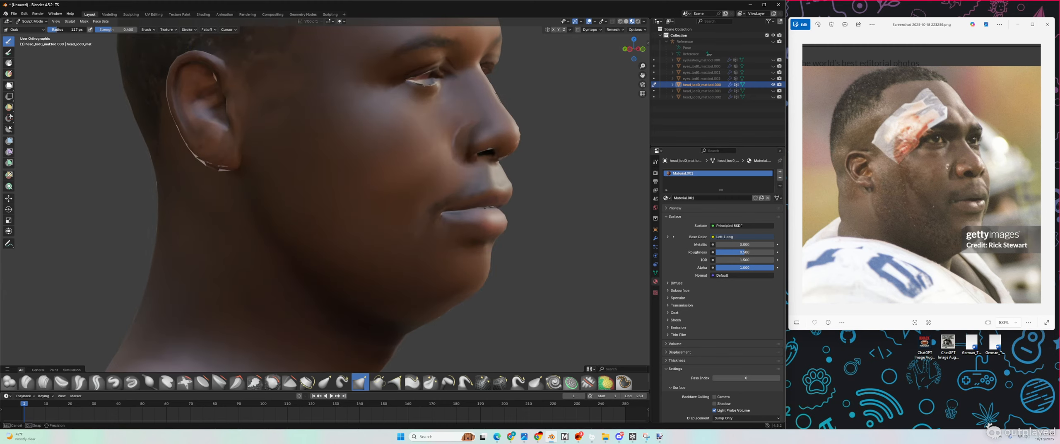
# Step: At a 131 px radius, reshape the upper lip from both sides, then show the smiling front reference
pyautogui.moveTo(57, 29); pyautogui.dragTo(58, 30)
pyautogui.moveTo(512, 187); pyautogui.dragTo(506, 188)
pyautogui.moveTo(308, 226); pyautogui.dragTo(210, 227, button='middle')
pyautogui.moveTo(130, 193); pyautogui.dragTo(134, 192)
pyautogui.moveTo(135, 191)
pyautogui.mouseDown(button='middle')
pyautogui.moveTo(157, 197)
pyautogui.moveTo(188, 259)
pyautogui.moveTo(226, 214)
pyautogui.moveTo(259, 209)
pyautogui.mouseUp(button='middle')
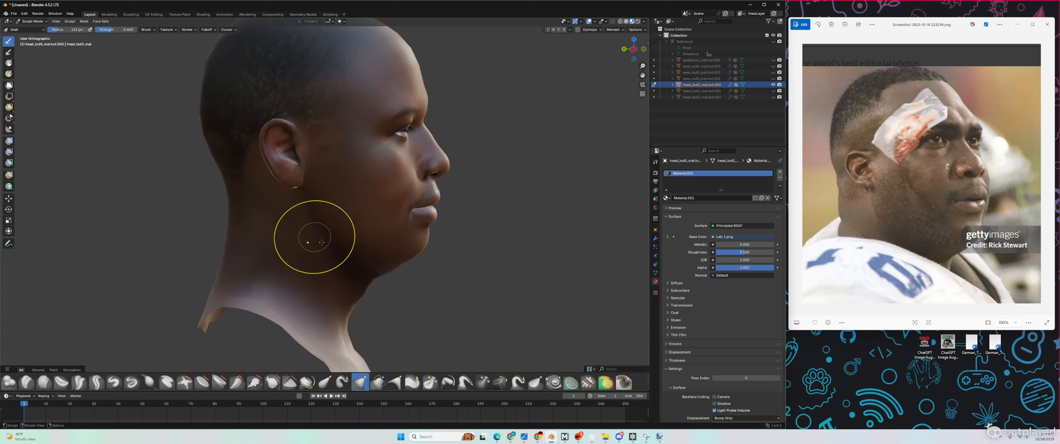
pyautogui.scroll(1, 341, 266)
pyautogui.moveTo(385, 237); pyautogui.dragTo(324, 237, button='middle')
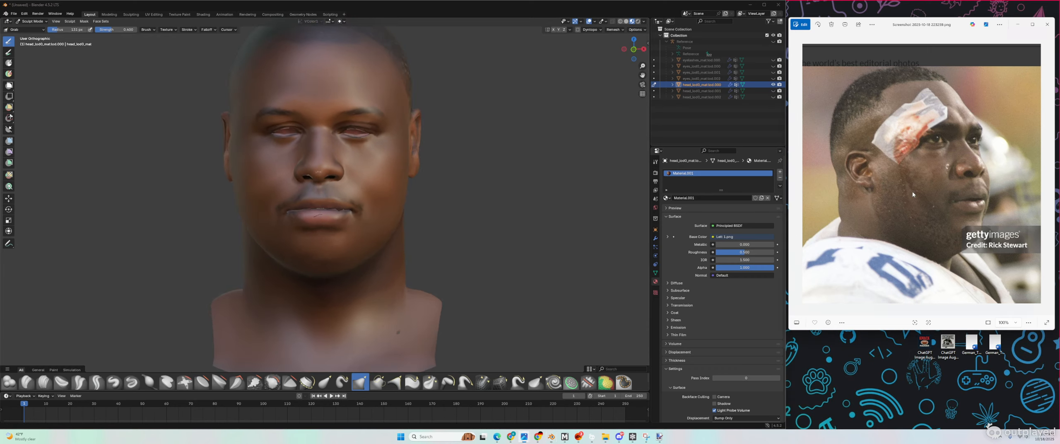
pyautogui.press('Left')
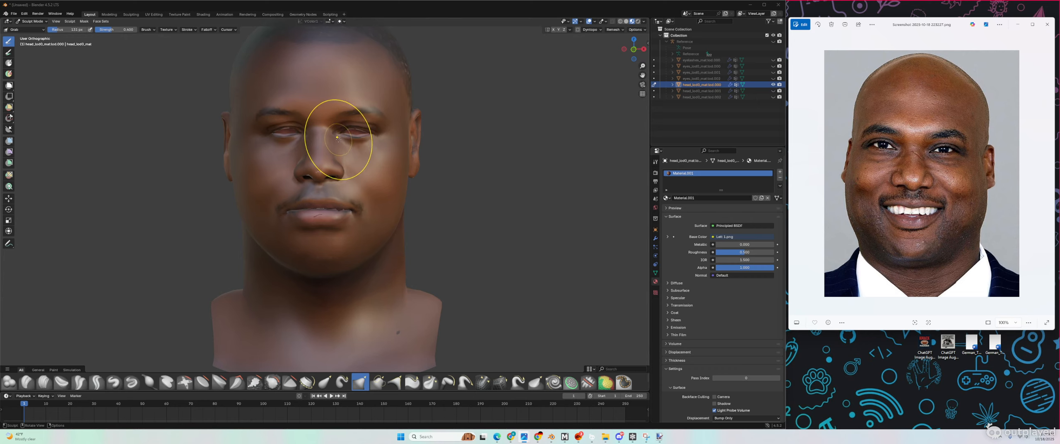
# Step: Tilt the face lower in view and re-enable X symmetry for sculpting
pyautogui.scroll(2, 333, 141)
pyautogui.moveTo(326, 144); pyautogui.dragTo(332, 148, button='middle')
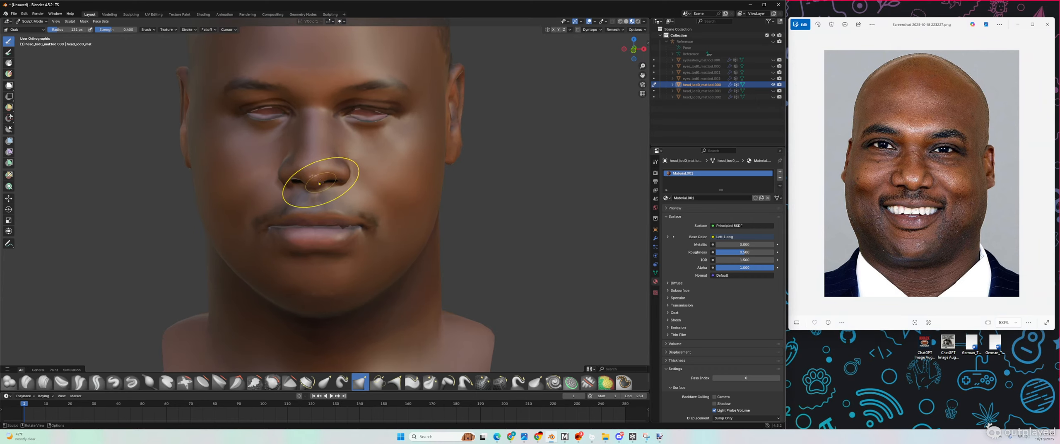
pyautogui.moveTo(315, 178); pyautogui.dragTo(321, 182, button='middle')
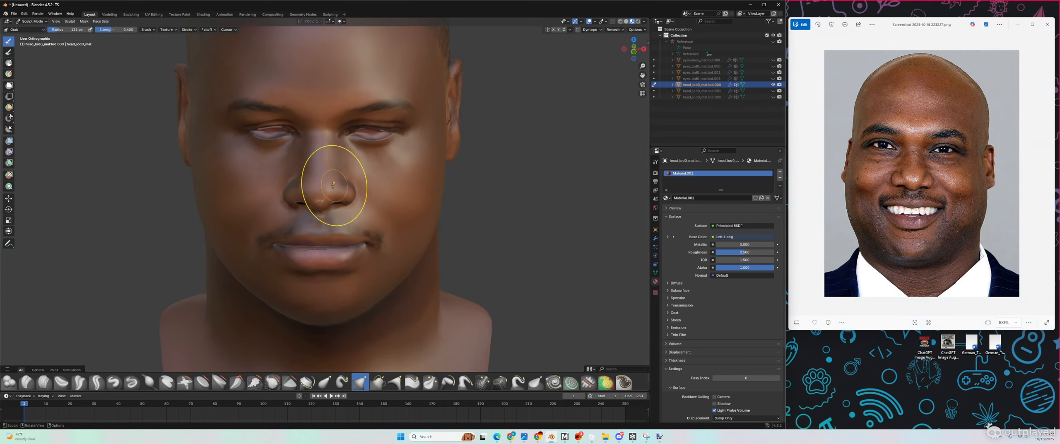
pyautogui.click(553, 29)
pyautogui.scroll(3, 301, 177)
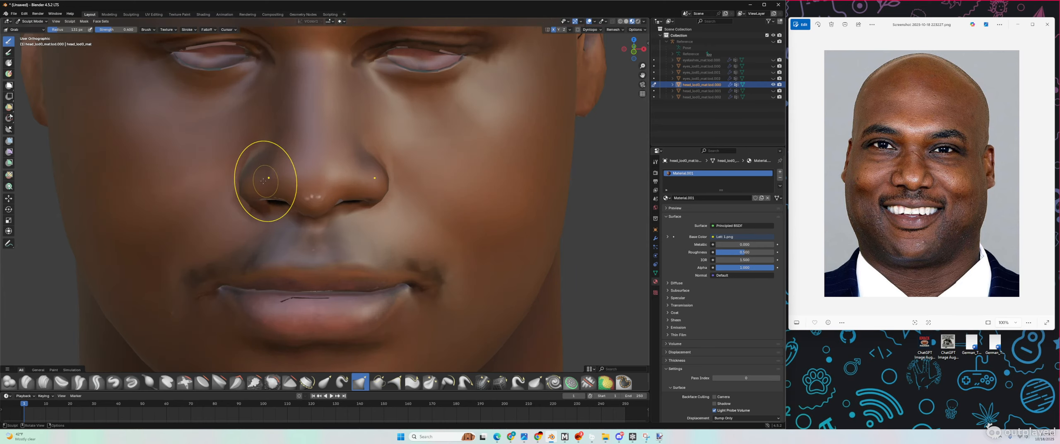
pyautogui.scroll(-5, 289, 177)
pyautogui.scroll(5, 302, 187)
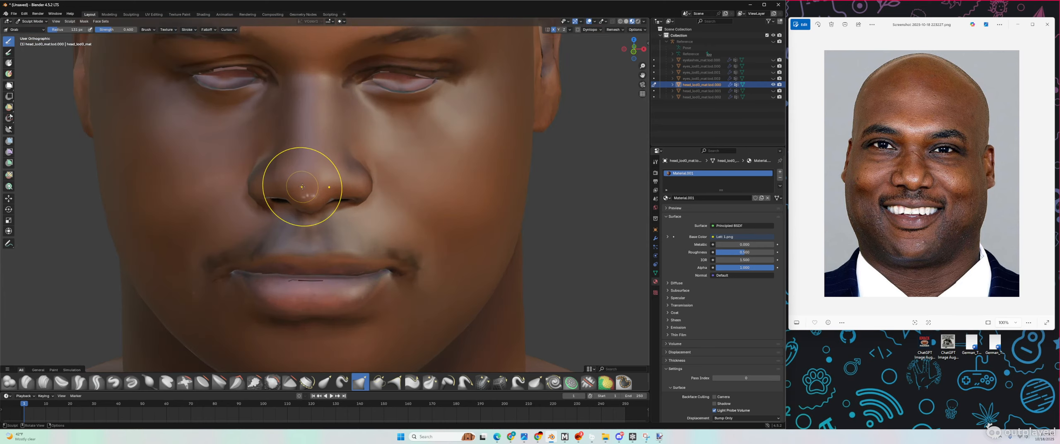
# Step: Grab-reshape the side of the nostril and nose bridge, then bring the reference viewer forward
pyautogui.moveTo(286, 181); pyautogui.dragTo(285, 154)
pyautogui.moveTo(290, 148); pyautogui.dragTo(292, 145)
pyautogui.moveTo(294, 113); pyautogui.dragTo(293, 113)
pyautogui.moveTo(284, 177); pyautogui.dragTo(343, 163, button='middle')
pyautogui.scroll(-2, 344, 162)
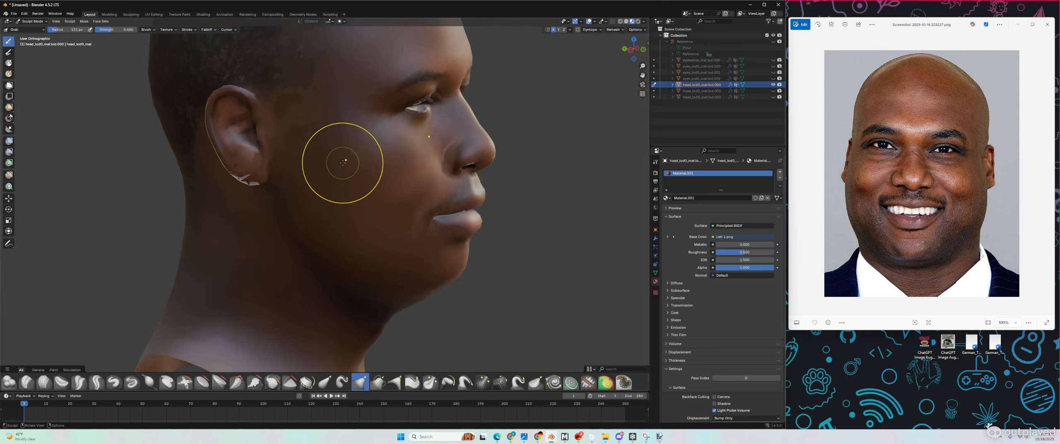
pyautogui.click(852, 167)
# Step: Show the side-angle reference photo and set a 197 px brush with X symmetry on
pyautogui.press('Right')
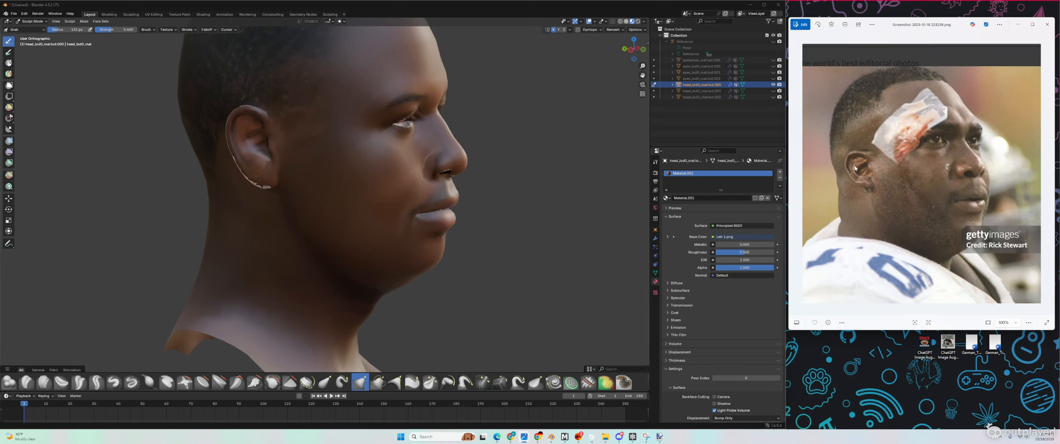
pyautogui.moveTo(402, 206); pyautogui.dragTo(399, 176, button='middle')
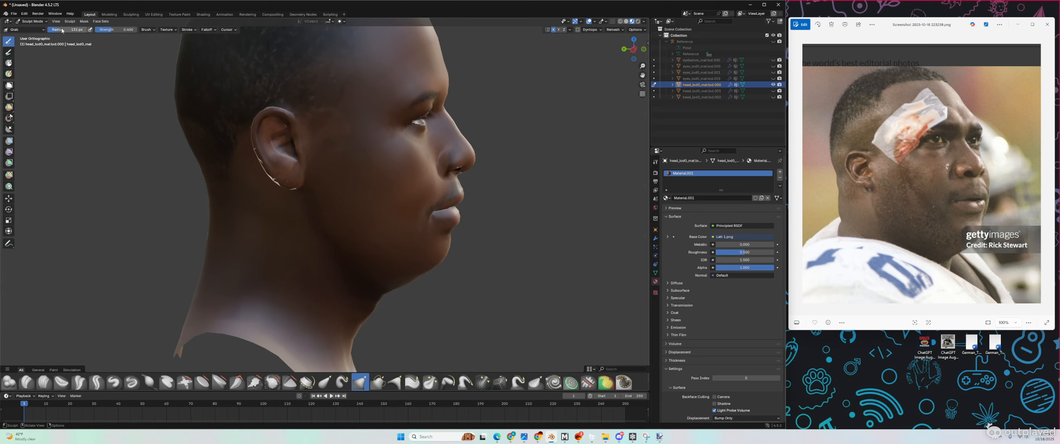
pyautogui.moveTo(59, 30); pyautogui.dragTo(63, 30)
pyautogui.scroll(3, 478, 116)
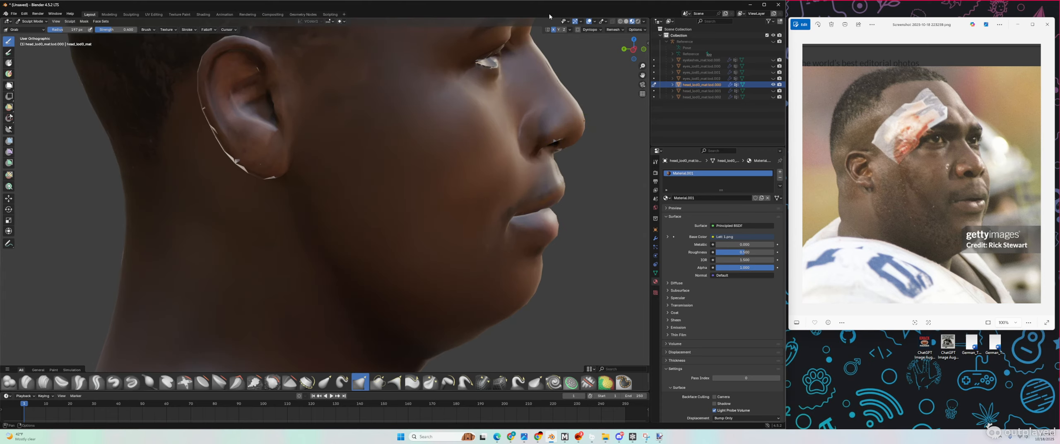
pyautogui.scroll(-1, 580, 132)
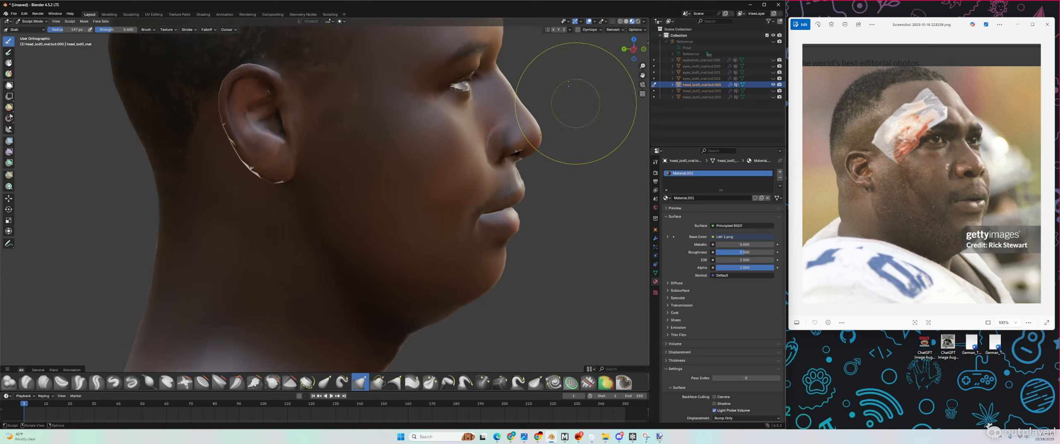
pyautogui.click(553, 29)
# Step: Pull the nose tip into a new shape and push it slightly inward
pyautogui.moveTo(540, 122); pyautogui.dragTo(538, 136)
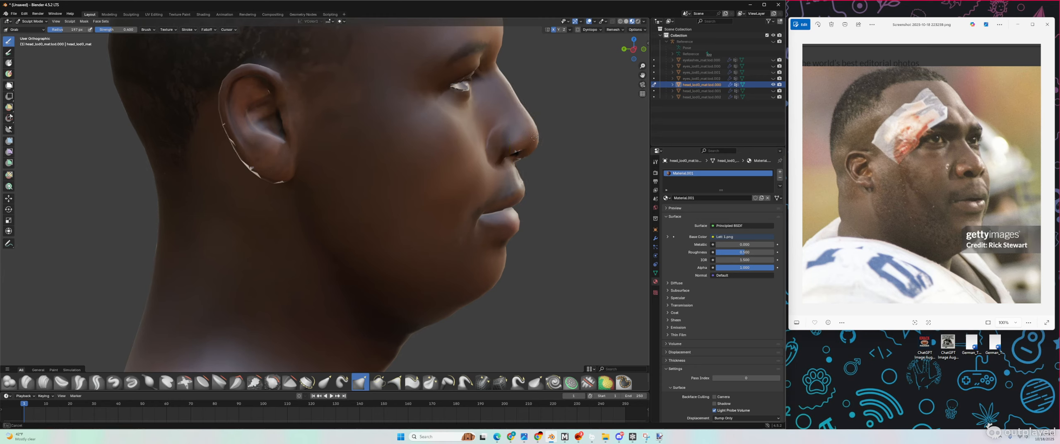
pyautogui.moveTo(532, 135)
pyautogui.mouseDown()
pyautogui.moveTo(528, 120)
pyautogui.moveTo(544, 175)
pyautogui.mouseUp()
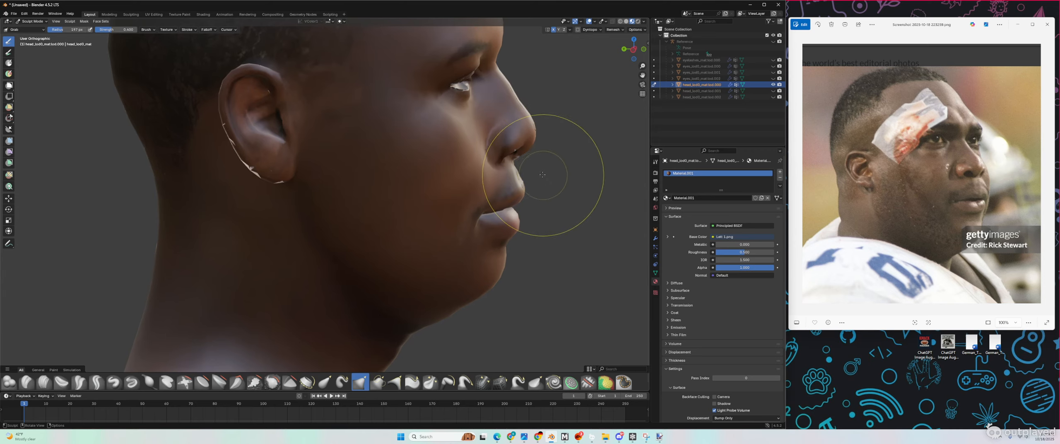
pyautogui.moveTo(544, 176); pyautogui.dragTo(452, 160, button='middle')
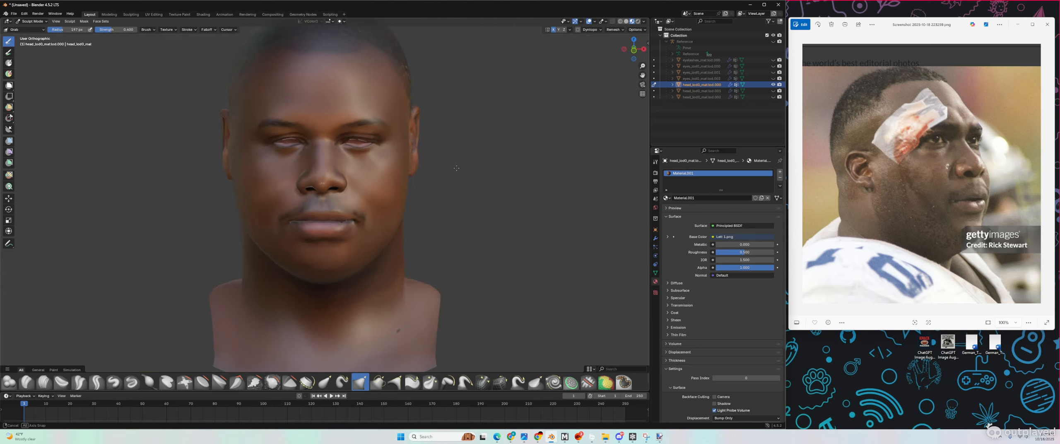
# Step: Orbit toward the front of the nose and disable X symmetry
pyautogui.scroll(2, 268, 187)
pyautogui.moveTo(265, 187); pyautogui.dragTo(211, 187, button='middle')
pyautogui.scroll(2, 150, 189)
pyautogui.scroll(2, 147, 188)
pyautogui.moveTo(148, 188); pyautogui.dragTo(139, 203, button='middle')
pyautogui.scroll(-2, 137, 192)
pyautogui.scroll(1, 137, 192)
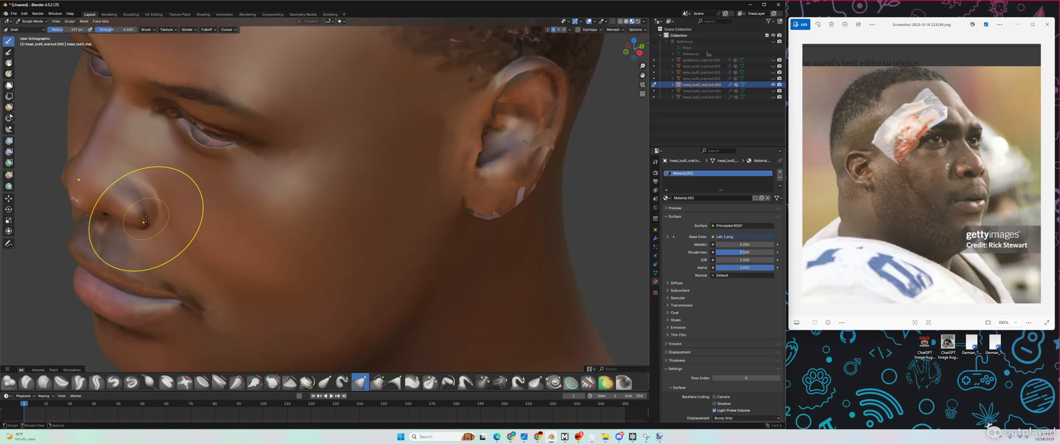
pyautogui.scroll(1, 145, 217)
pyautogui.scroll(1, 145, 215)
pyautogui.moveTo(130, 225); pyautogui.dragTo(140, 240, button='middle')
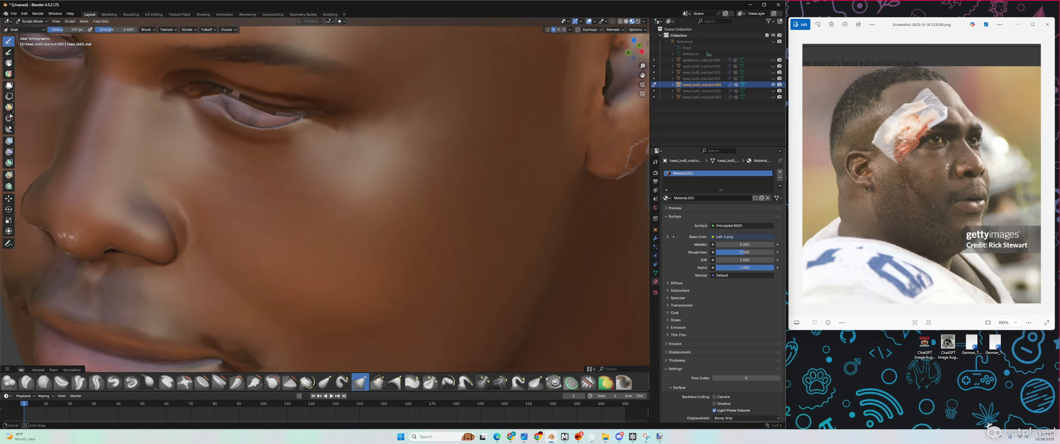
pyautogui.click(554, 30)
# Step: Pull the nostril wing and the crease where it meets the cheek into shape
pyautogui.scroll(1, 129, 241)
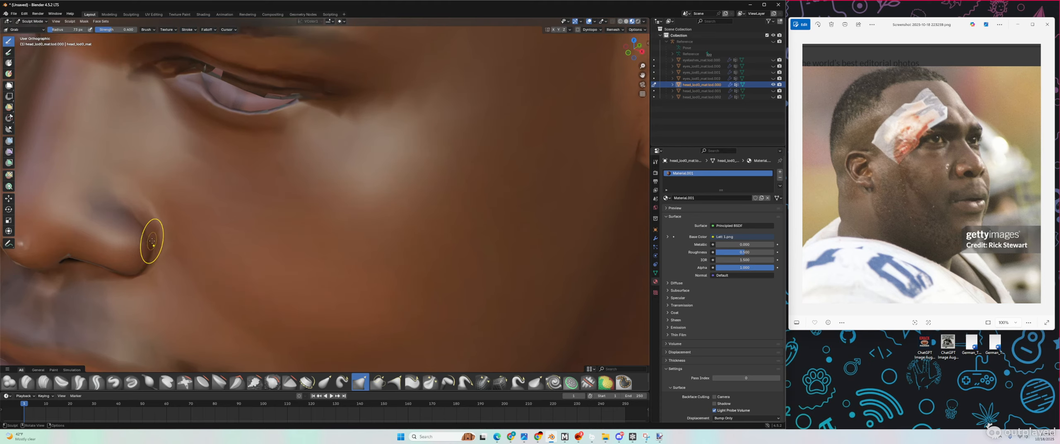
pyautogui.moveTo(152, 240)
pyautogui.mouseDown()
pyautogui.moveTo(139, 223)
pyautogui.moveTo(152, 229)
pyautogui.mouseUp()
pyautogui.scroll(-4, 142, 230)
pyautogui.moveTo(142, 230); pyautogui.dragTo(213, 220, button='middle')
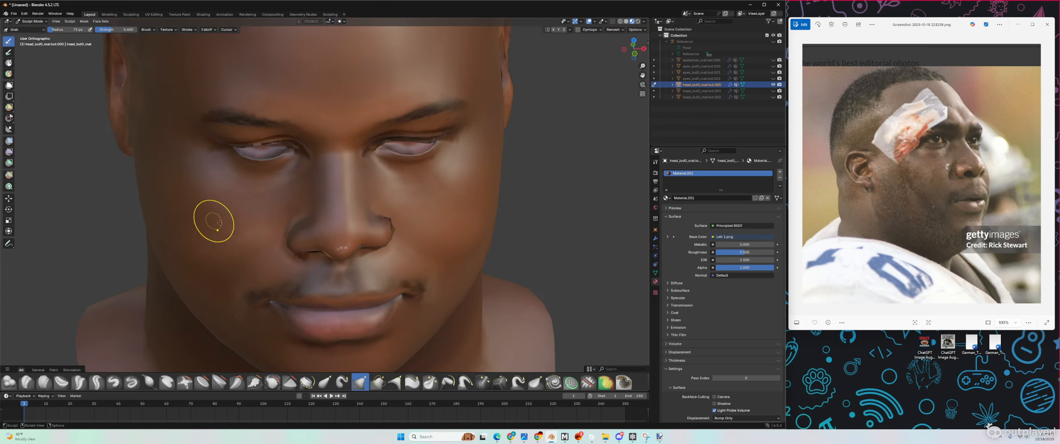
pyautogui.scroll(4, 212, 220)
pyautogui.moveTo(283, 243); pyautogui.dragTo(429, 218, button='middle')
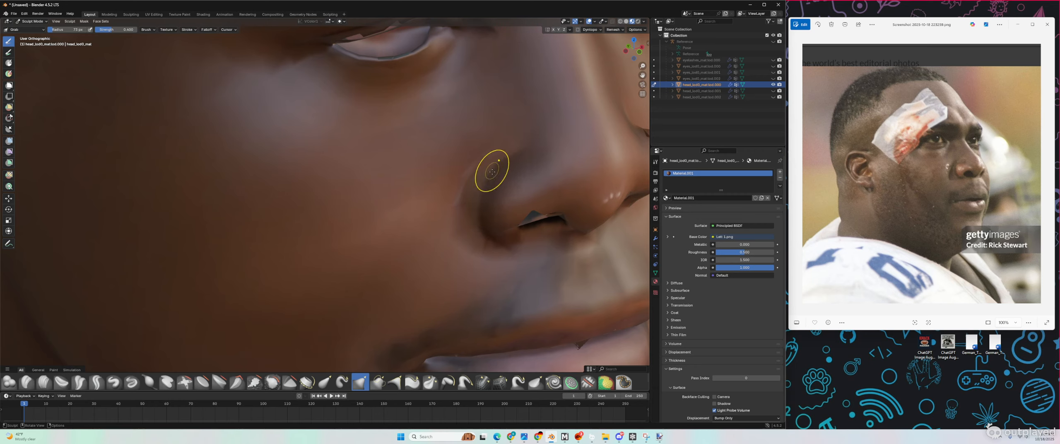
pyautogui.moveTo(481, 190)
pyautogui.mouseDown()
pyautogui.moveTo(475, 201)
pyautogui.moveTo(482, 163)
pyautogui.mouseUp()
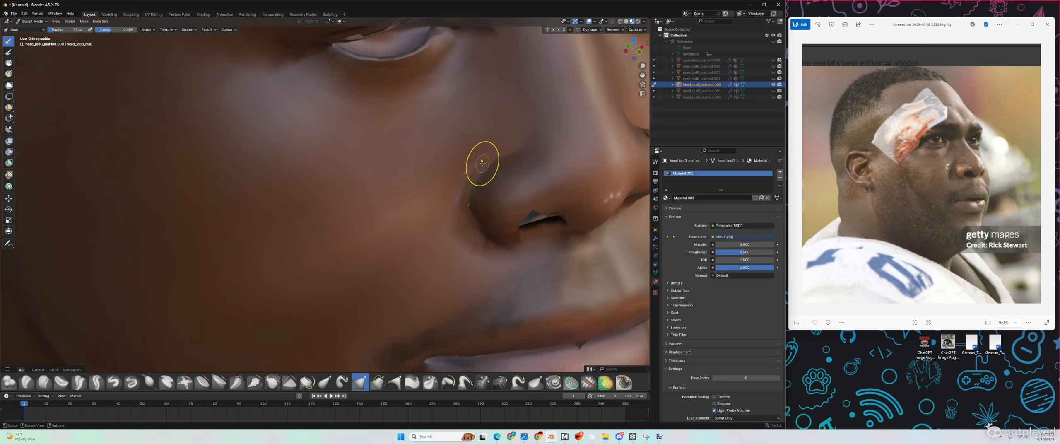
# Step: Orbit around the head and inspect it untextured in Solid shading
pyautogui.scroll(-3, 466, 233)
pyautogui.moveTo(465, 231); pyautogui.dragTo(394, 159, button='middle')
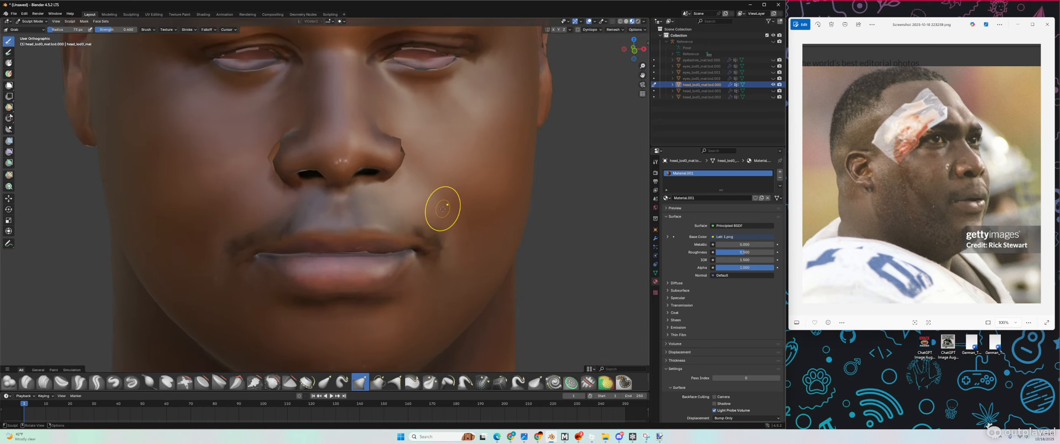
pyautogui.scroll(-4, 442, 208)
pyautogui.moveTo(442, 207); pyautogui.dragTo(405, 219, button='middle')
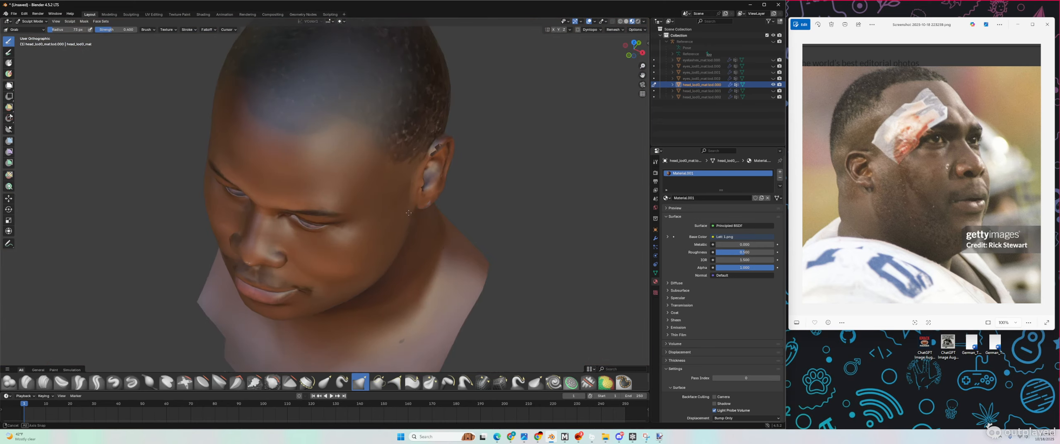
pyautogui.click(626, 21)
pyautogui.moveTo(275, 251)
pyautogui.mouseDown(button='middle')
pyautogui.moveTo(229, 213)
pyautogui.moveTo(356, 213)
pyautogui.moveTo(275, 213)
pyautogui.mouseUp(button='middle')
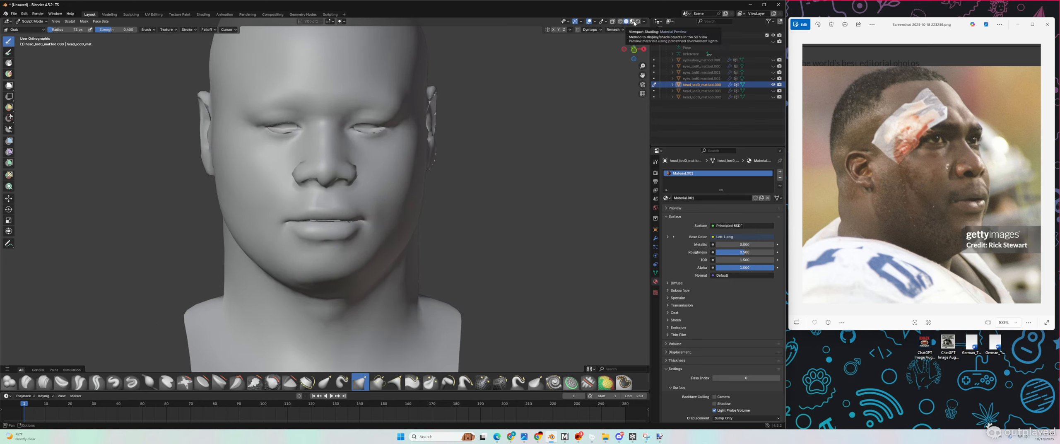
# Step: Restore Material Preview shading and switch the reference viewer to the smiling front photo
pyautogui.click(632, 22)
pyautogui.scroll(-3, 343, 213)
pyautogui.scroll(4, 337, 208)
pyautogui.scroll(2, 338, 208)
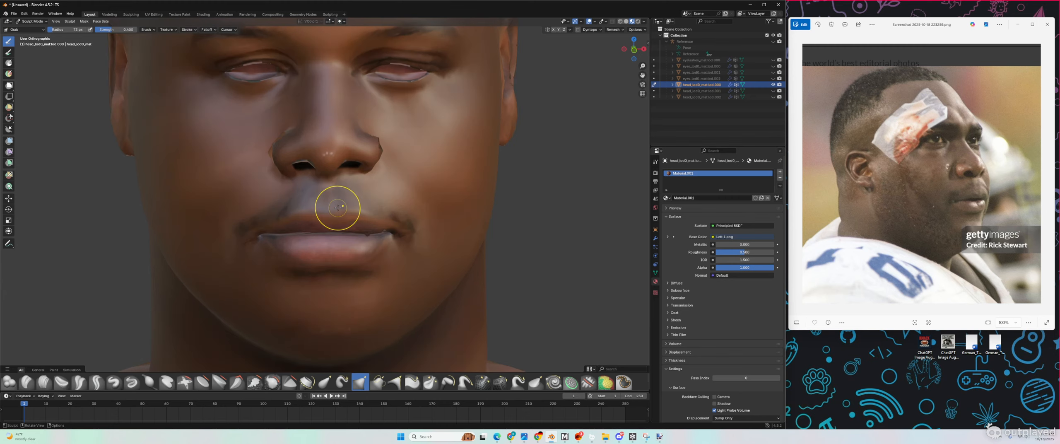
pyautogui.click(913, 180)
pyautogui.press('Left')
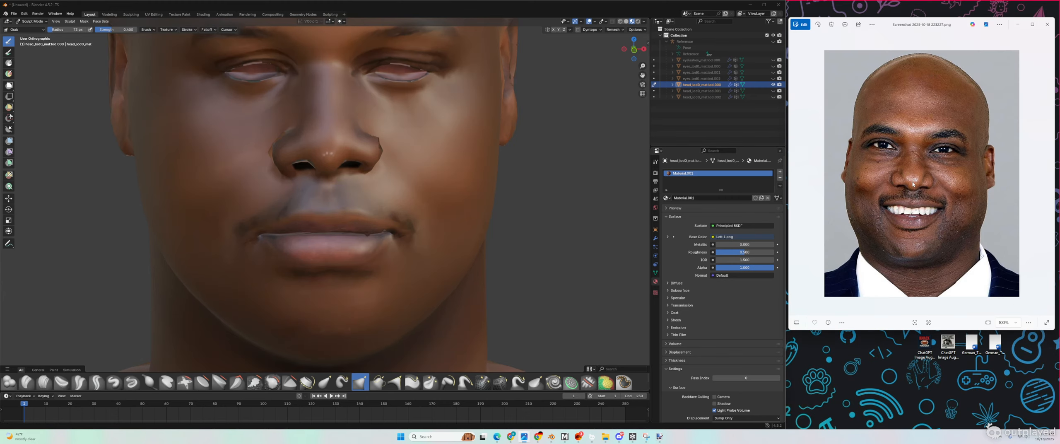
pyautogui.scroll(-3, 300, 166)
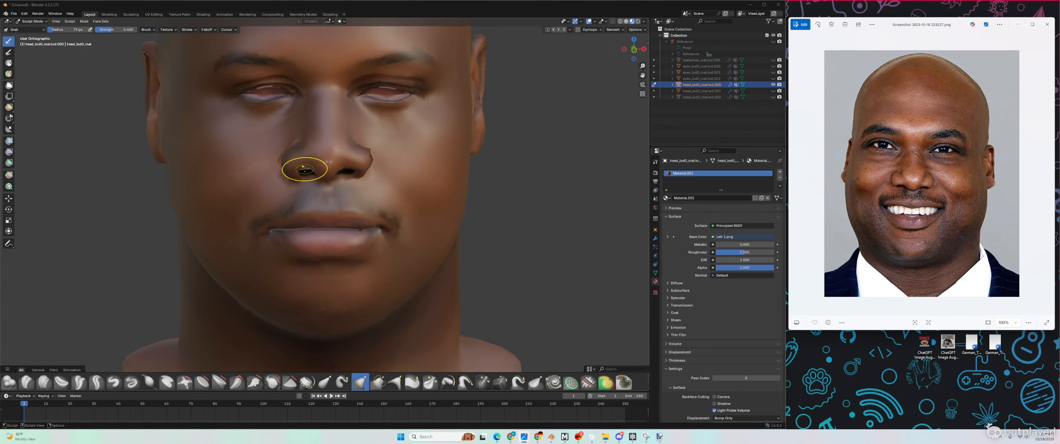
pyautogui.moveTo(300, 166); pyautogui.dragTo(305, 171)
pyautogui.moveTo(305, 171); pyautogui.dragTo(303, 171, button='middle')
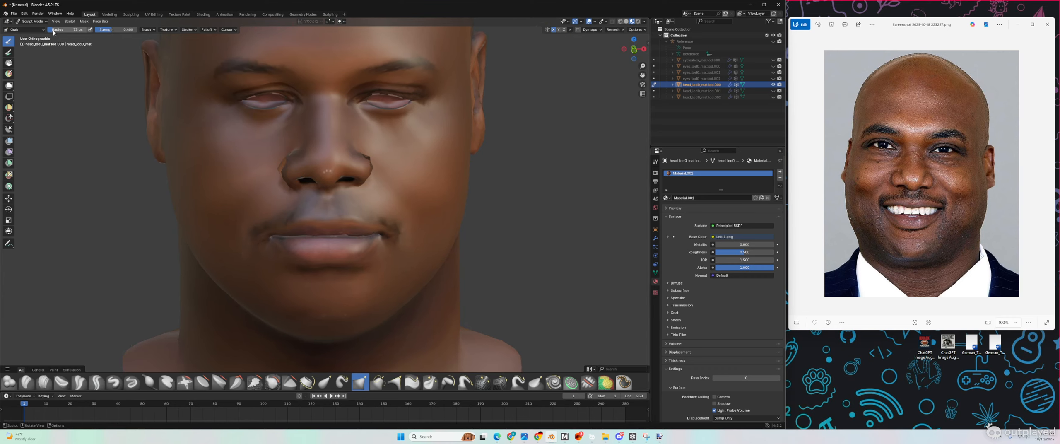
# Step: At a 158 px radius, reshape the left nostril rim, comparing side and front reference photos
pyautogui.moveTo(53, 31); pyautogui.dragTo(61, 32)
pyautogui.scroll(4, 273, 181)
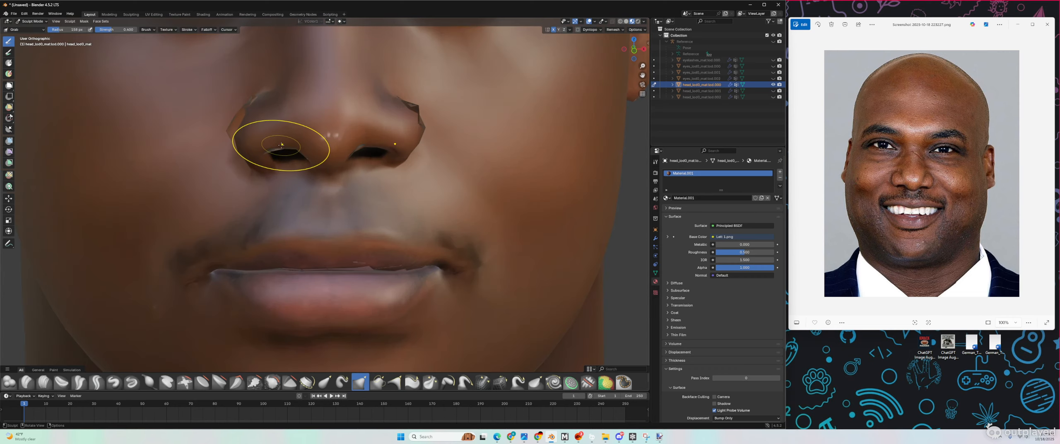
pyautogui.moveTo(281, 144); pyautogui.dragTo(294, 153)
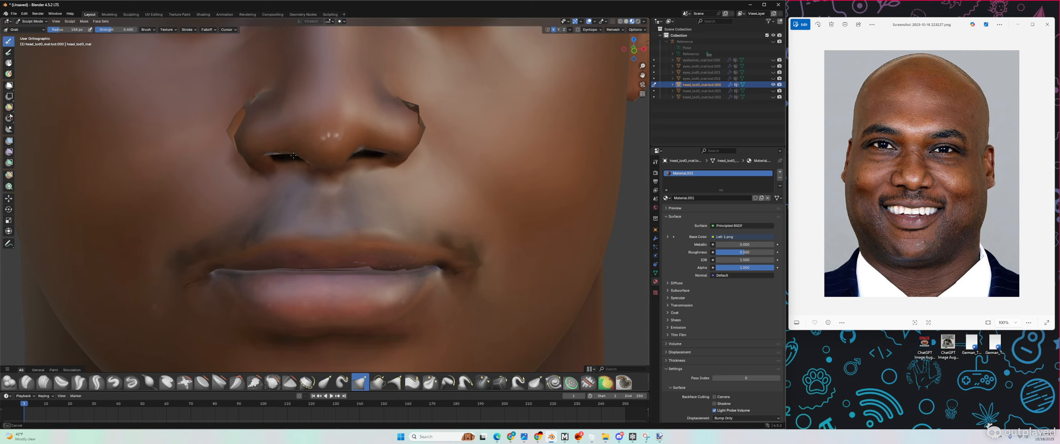
pyautogui.moveTo(293, 156); pyautogui.dragTo(293, 156)
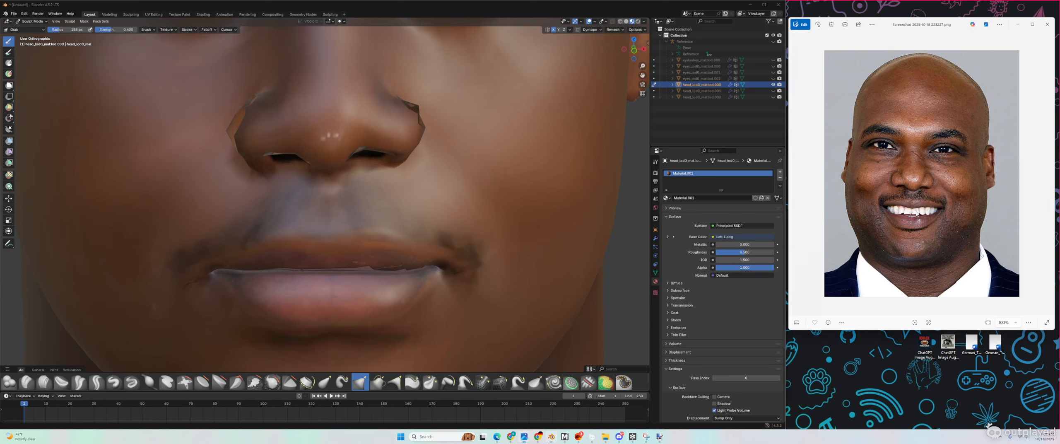
pyautogui.press('Right')
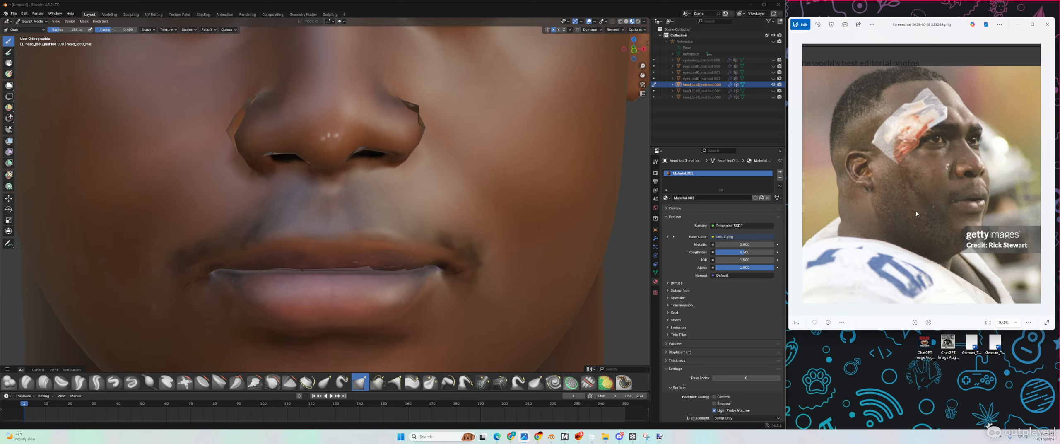
pyautogui.press('Left')
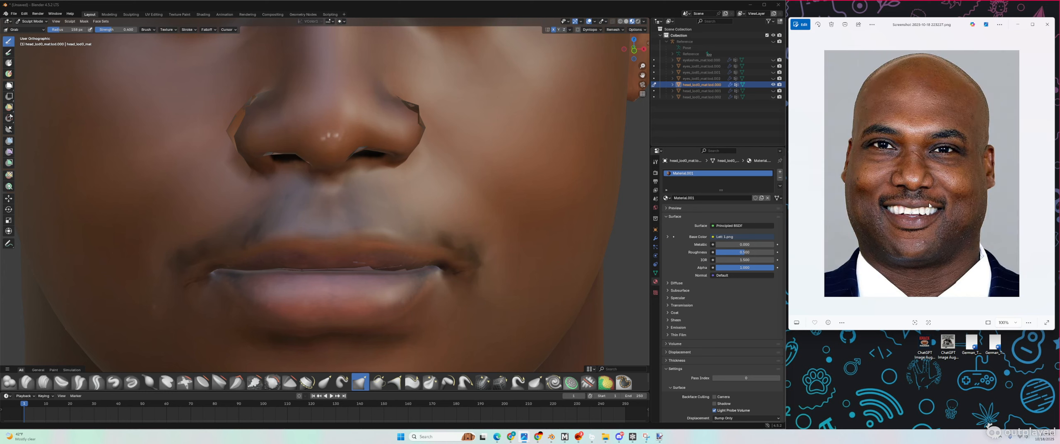
pyautogui.press('Right')
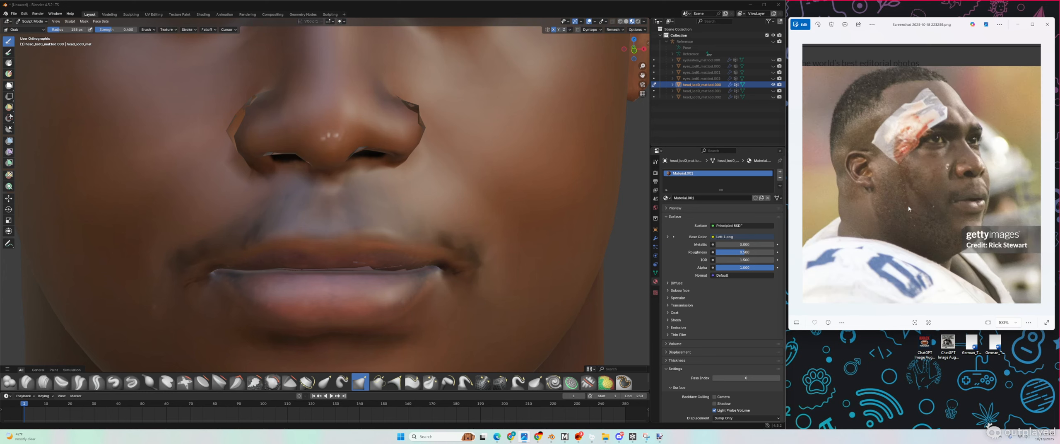
# Step: Pull the upper lip down and nudge both mouth corners into shape
pyautogui.click(553, 30)
pyautogui.scroll(1, 320, 277)
pyautogui.moveTo(314, 280); pyautogui.dragTo(314, 298)
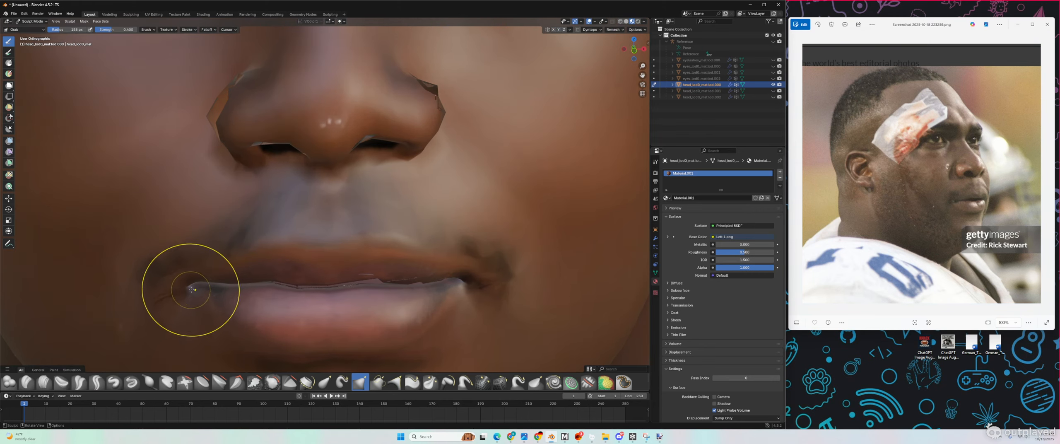
pyautogui.moveTo(195, 287); pyautogui.dragTo(195, 301)
pyautogui.moveTo(454, 285); pyautogui.dragTo(456, 295)
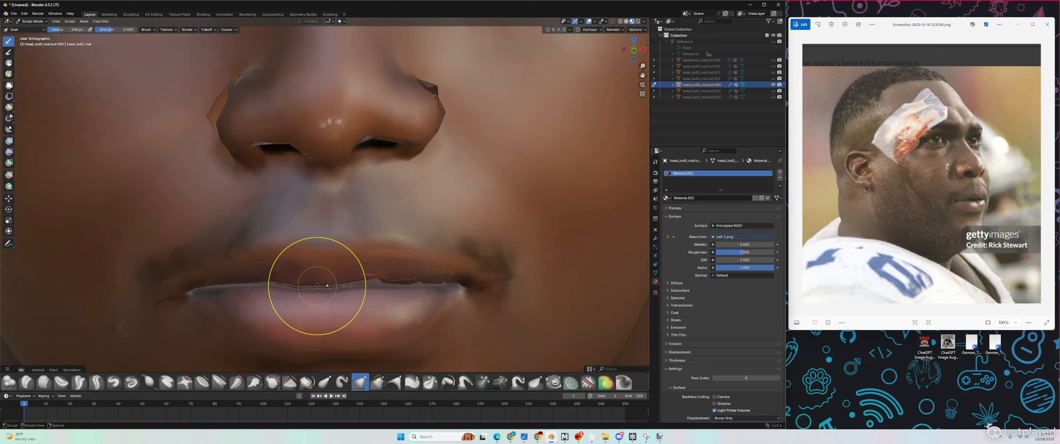
# Step: Flip through the reference photos, enable X symmetry, and lift the upper lip upward
pyautogui.click(976, 192)
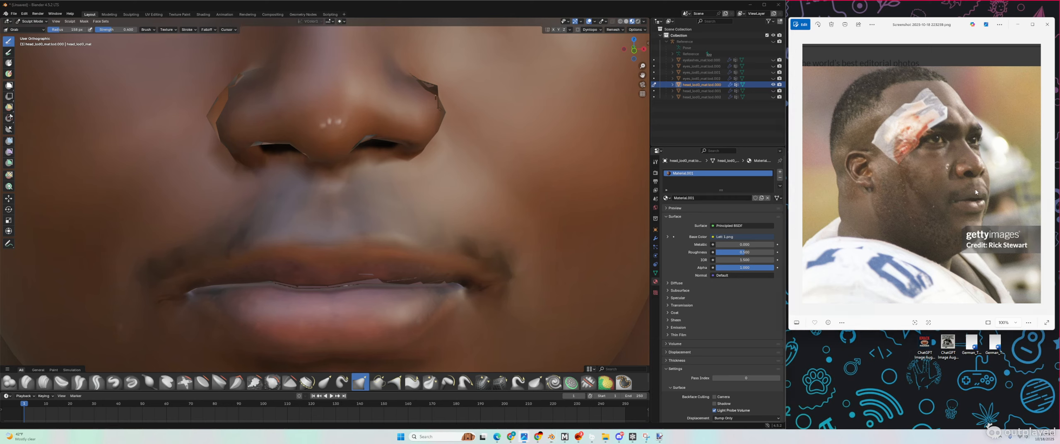
pyautogui.press('Right')
pyautogui.press('Left')
pyautogui.press('Left')
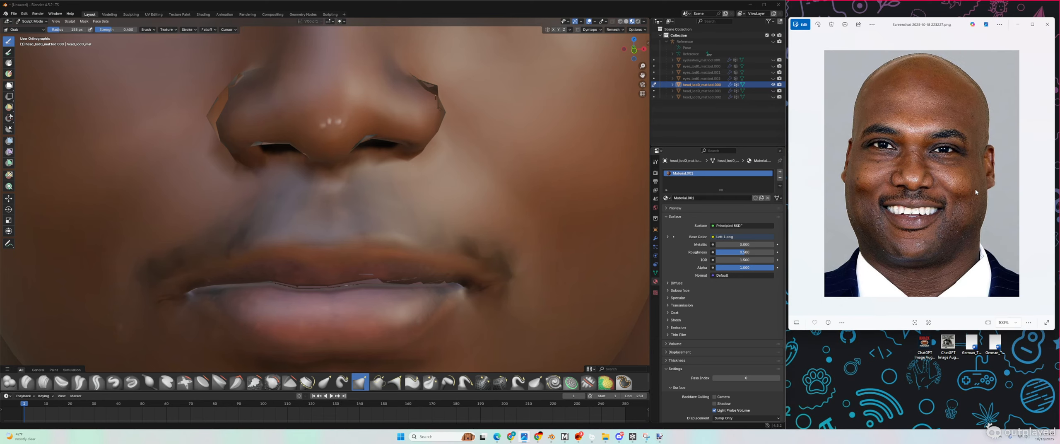
pyautogui.press('Right')
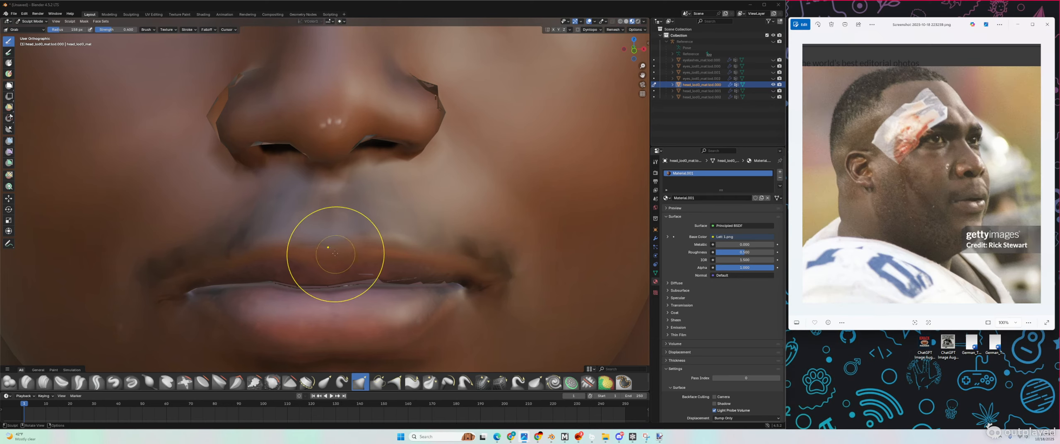
pyautogui.moveTo(336, 253)
pyautogui.mouseDown()
pyautogui.moveTo(327, 243)
pyautogui.moveTo(278, 248)
pyautogui.mouseUp()
pyautogui.click(554, 29)
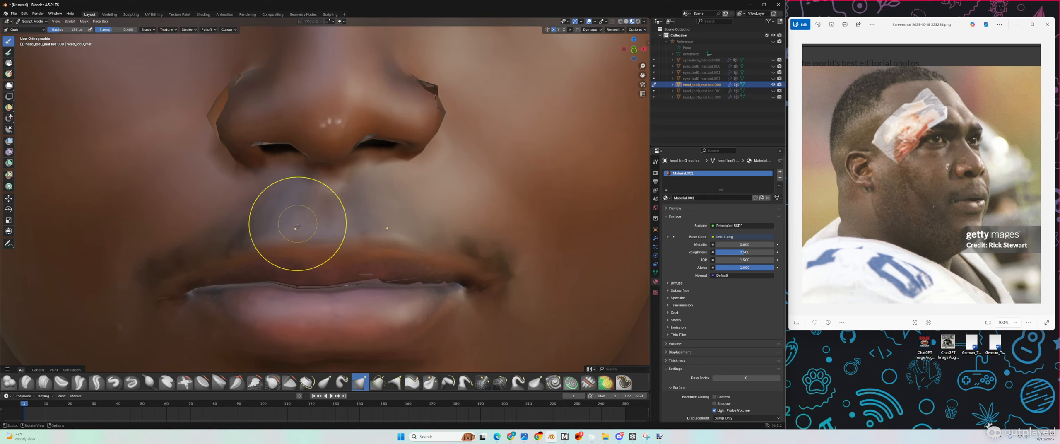
pyautogui.moveTo(314, 255)
pyautogui.mouseDown()
pyautogui.moveTo(319, 244)
pyautogui.moveTo(287, 245)
pyautogui.moveTo(228, 265)
pyautogui.moveTo(321, 253)
pyautogui.mouseUp()
pyautogui.scroll(-5, 330, 265)
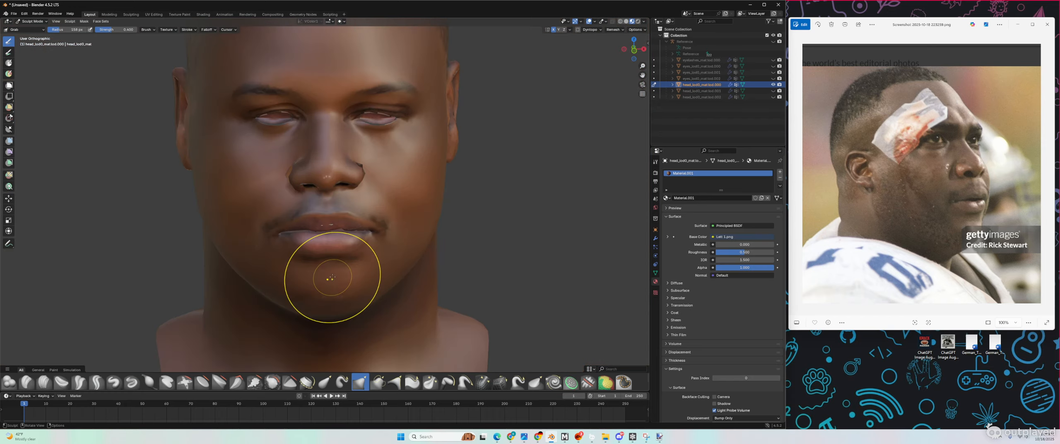
# Step: Shrink the brush from 88 px to 69 px and inspect the head from profile and front
pyautogui.moveTo(332, 277); pyautogui.dragTo(401, 257, button='middle')
pyautogui.scroll(5, 464, 212)
pyautogui.moveTo(505, 213); pyautogui.dragTo(495, 223, button='middle')
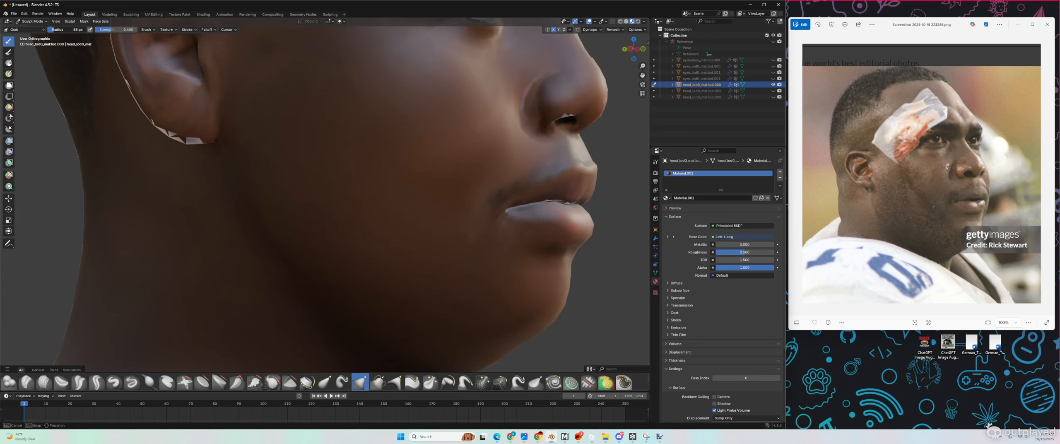
pyautogui.moveTo(68, 29); pyautogui.dragTo(58, 29)
pyautogui.moveTo(593, 178)
pyautogui.mouseDown(button='middle')
pyautogui.moveTo(607, 176)
pyautogui.moveTo(531, 194)
pyautogui.moveTo(83, 200)
pyautogui.moveTo(113, 194)
pyautogui.mouseUp(button='middle')
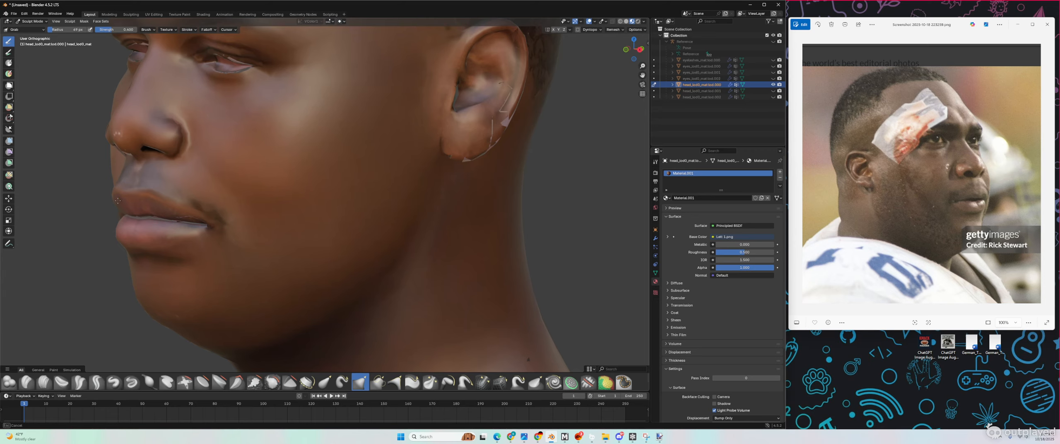
pyautogui.scroll(-6, 119, 201)
pyautogui.moveTo(128, 199); pyautogui.dragTo(190, 199, button='middle')
pyautogui.scroll(2, 265, 212)
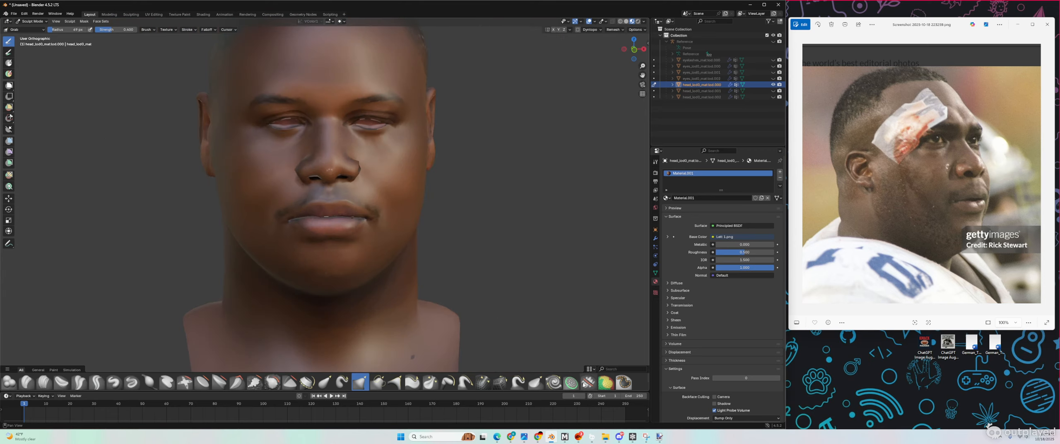
pyautogui.click(539, 436)
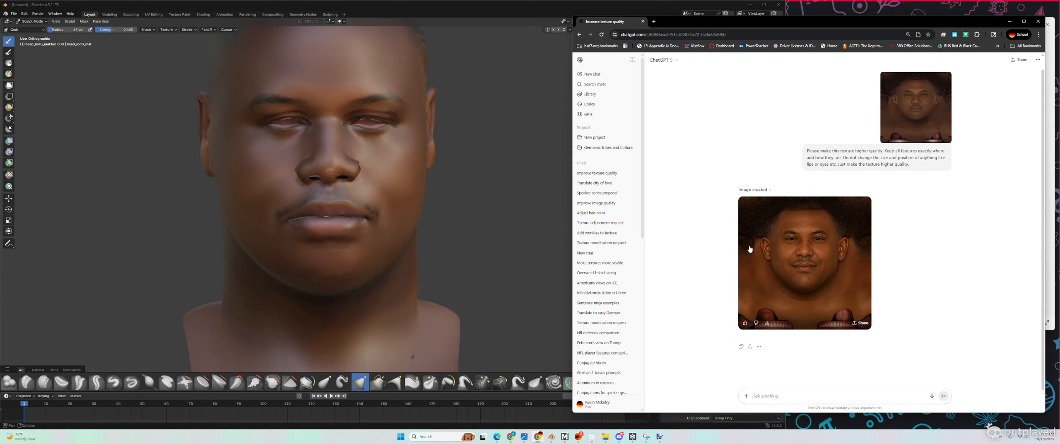
pyautogui.click(846, 261)
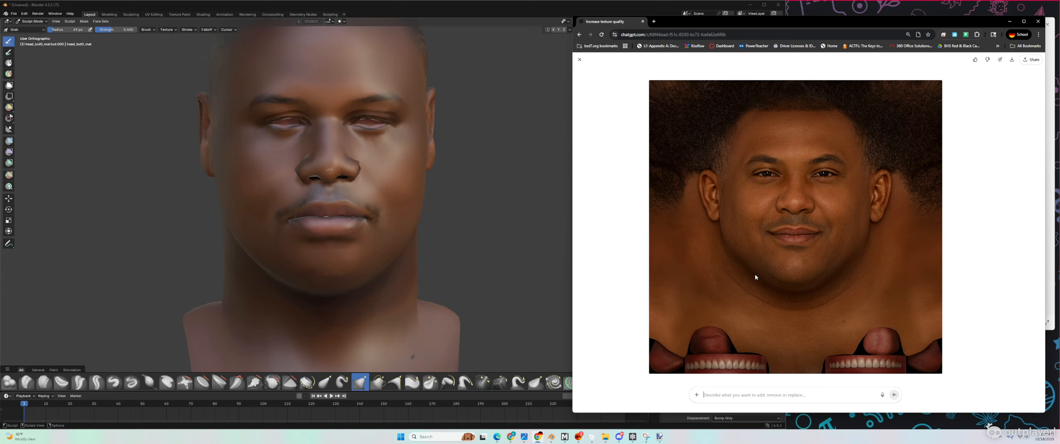
pyautogui.click(1009, 24)
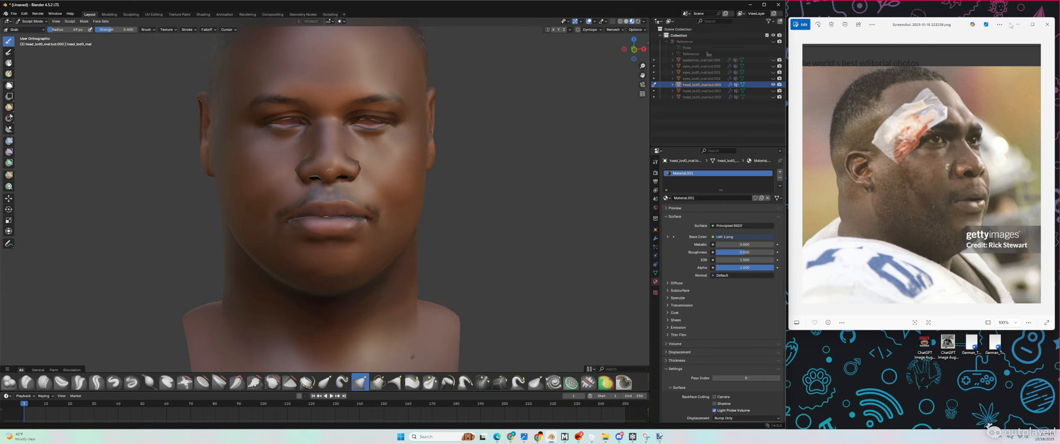
# Step: Show the smiling front-facing reference photo and undo the accidental face distortion
pyautogui.scroll(-2, 274, 161)
pyautogui.moveTo(276, 160)
pyautogui.mouseDown(button='middle')
pyautogui.moveTo(197, 161)
pyautogui.moveTo(275, 161)
pyautogui.mouseUp(button='middle')
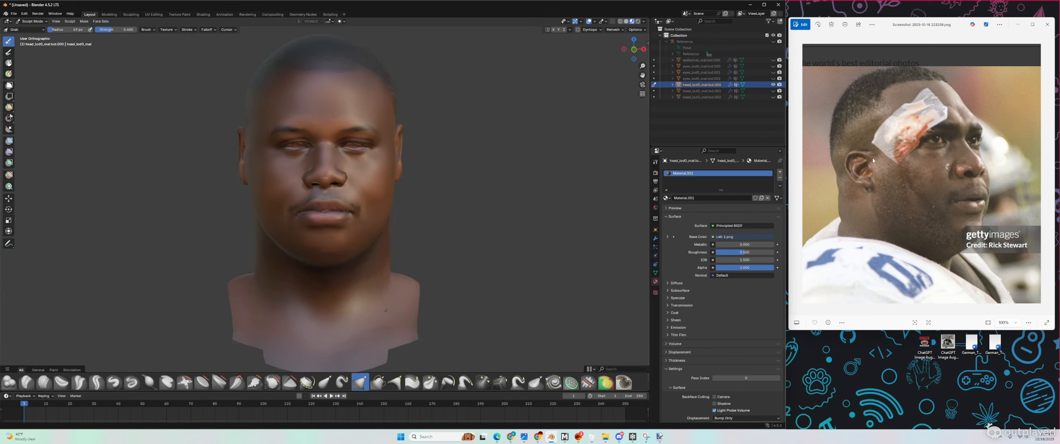
pyautogui.click(891, 160)
pyautogui.press('Left')
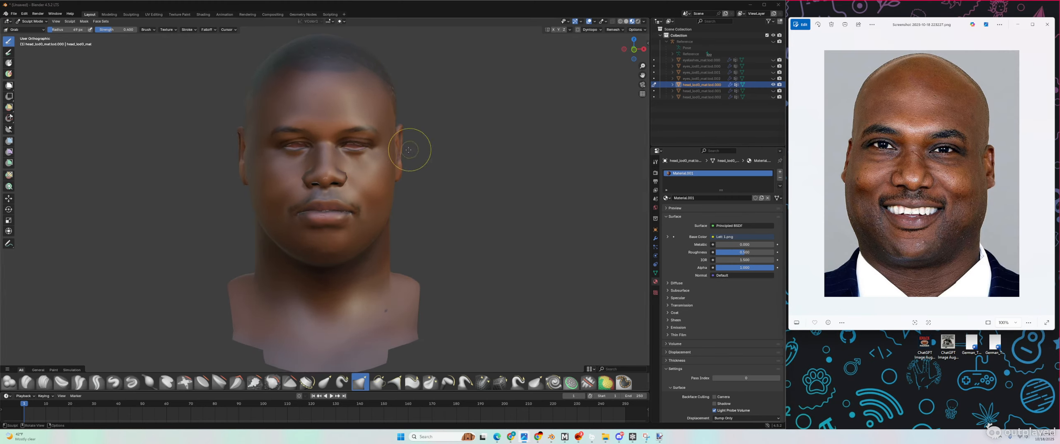
pyautogui.scroll(6, 393, 149)
pyautogui.moveTo(372, 146); pyautogui.dragTo(371, 145, button='middle')
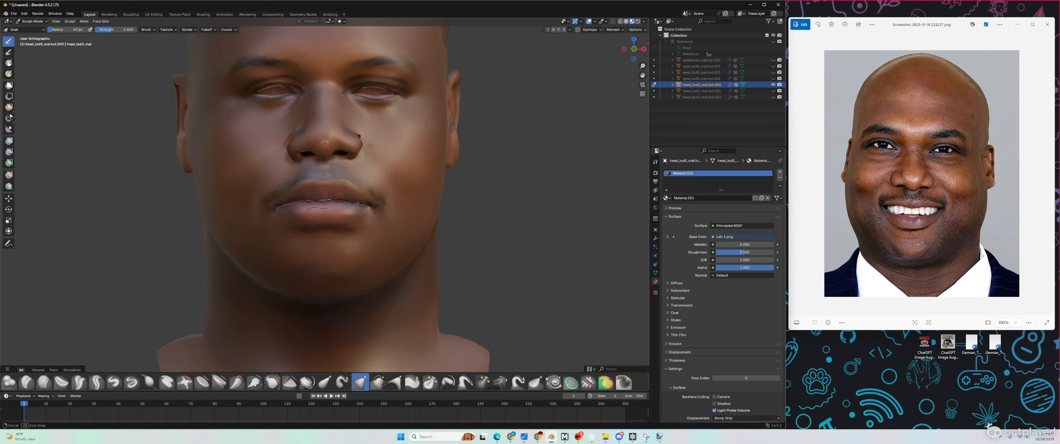
pyautogui.scroll(-3, 371, 145)
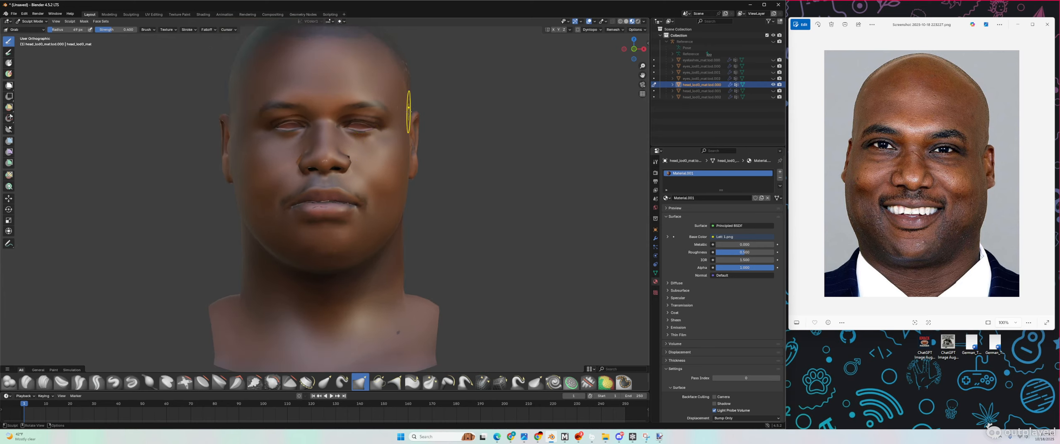
pyautogui.hotkey('ctrl', 'z')
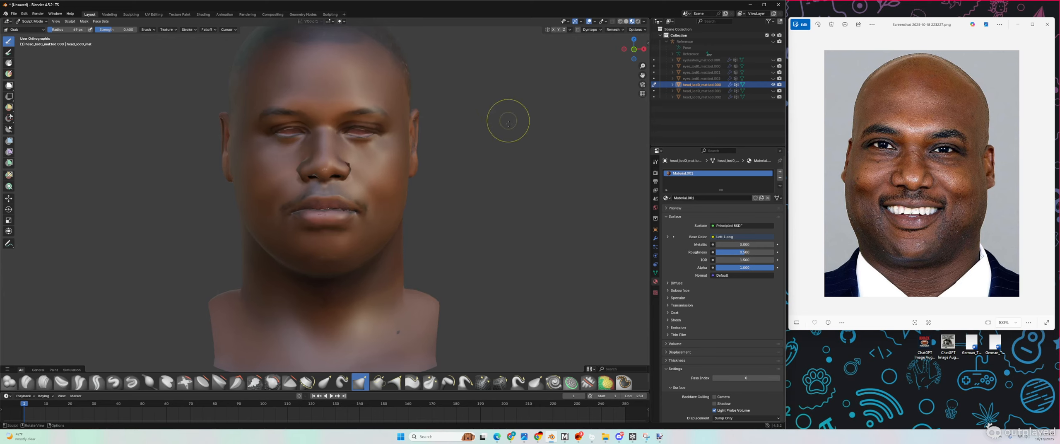
# Step: Set the brush radius to 135 px and grab-reshape the top of the ear
pyautogui.scroll(2, 433, 104)
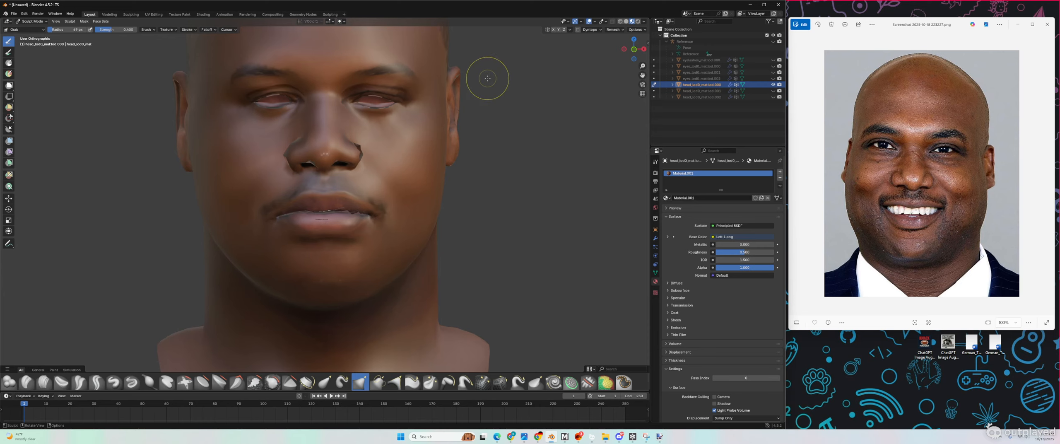
pyautogui.moveTo(488, 78); pyautogui.dragTo(460, 72, button='middle')
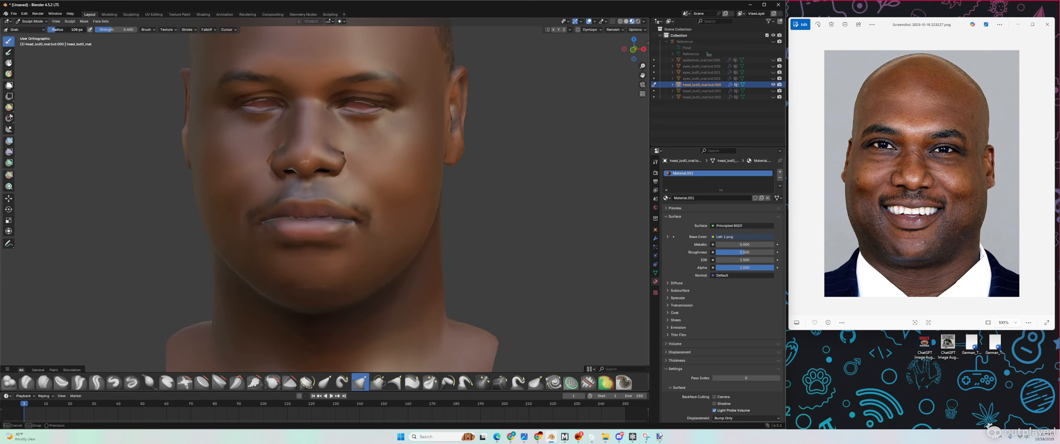
pyautogui.click(98, 54)
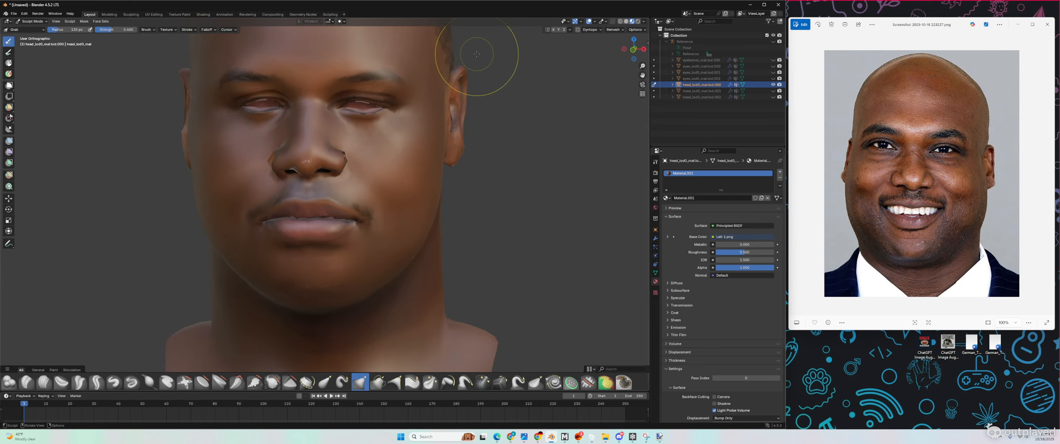
pyautogui.moveTo(477, 54); pyautogui.dragTo(482, 51, button='middle')
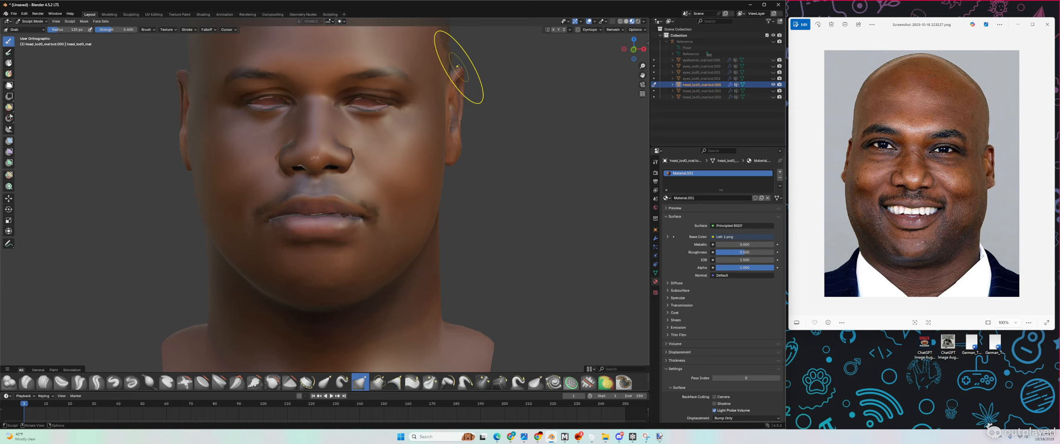
pyautogui.moveTo(458, 67); pyautogui.dragTo(461, 72)
pyautogui.moveTo(467, 74); pyautogui.dragTo(456, 69, button='middle')
pyautogui.moveTo(468, 74); pyautogui.dragTo(468, 82)
pyautogui.moveTo(468, 82); pyautogui.dragTo(478, 83, button='middle')
pyautogui.moveTo(458, 78)
pyautogui.mouseDown()
pyautogui.moveTo(435, 103)
pyautogui.moveTo(430, 168)
pyautogui.mouseUp()
# Step: Reshape the earlobe and upper ear, checking from side and three-quarter views
pyautogui.scroll(-3, 465, 80)
pyautogui.scroll(1, 422, 112)
pyautogui.moveTo(431, 167); pyautogui.dragTo(364, 153, button='middle')
pyautogui.moveTo(390, 106); pyautogui.dragTo(397, 102)
pyautogui.moveTo(401, 103); pyautogui.dragTo(397, 107)
pyautogui.moveTo(397, 106)
pyautogui.mouseDown(button='middle')
pyautogui.moveTo(323, 104)
pyautogui.moveTo(461, 104)
pyautogui.mouseUp(button='middle')
pyautogui.scroll(-3, 458, 104)
pyautogui.scroll(4, 247, 113)
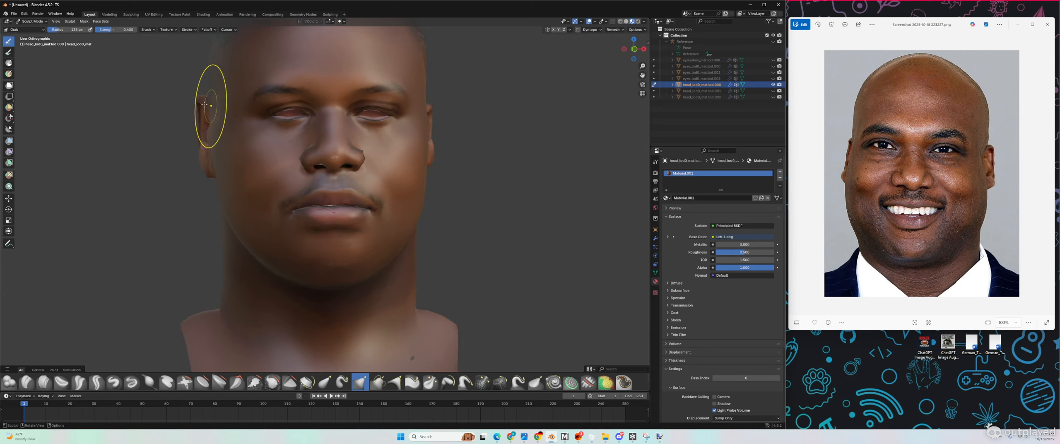
# Step: Pull the ear's upper tip and the left earlobe, checking from profile and front
pyautogui.moveTo(199, 99); pyautogui.dragTo(198, 102)
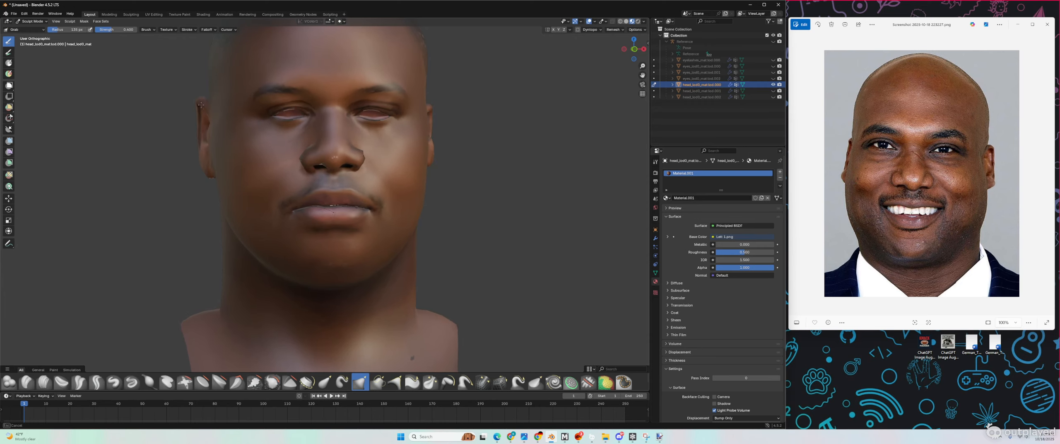
pyautogui.moveTo(201, 113); pyautogui.dragTo(259, 106, button='middle')
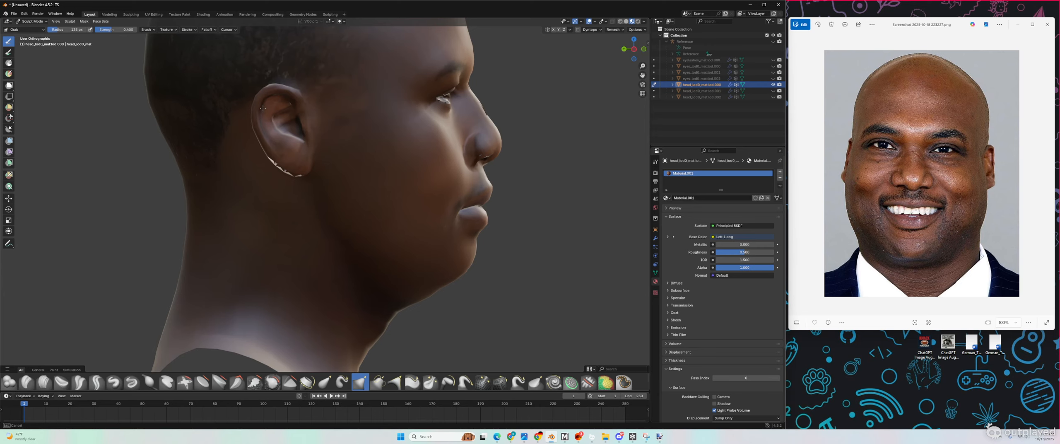
pyautogui.moveTo(263, 108); pyautogui.dragTo(188, 114, button='middle')
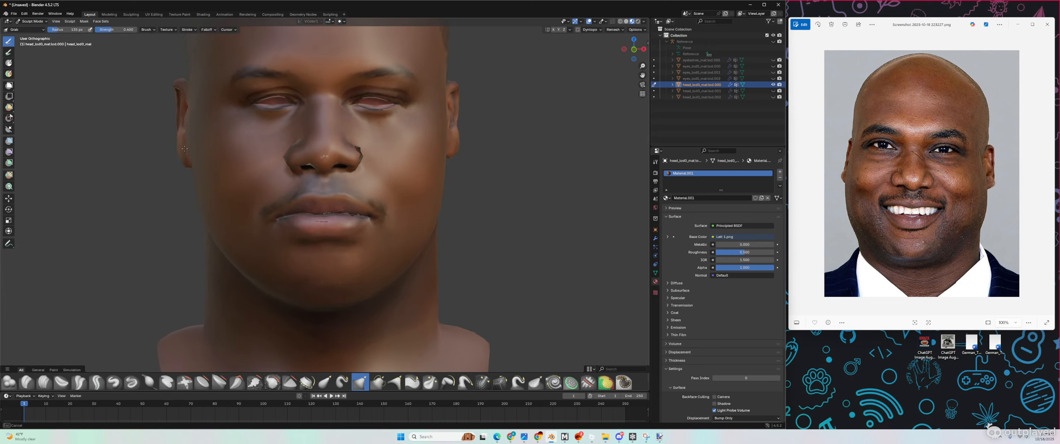
pyautogui.moveTo(185, 149)
pyautogui.mouseDown(button='middle')
pyautogui.moveTo(193, 171)
pyautogui.moveTo(167, 145)
pyautogui.moveTo(173, 153)
pyautogui.mouseUp(button='middle')
pyautogui.scroll(-4, 170, 149)
pyautogui.scroll(4, 175, 149)
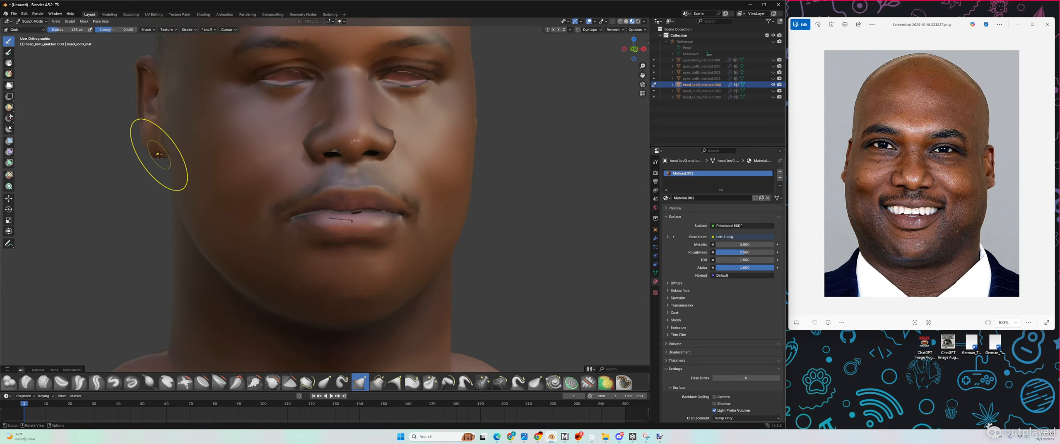
pyautogui.moveTo(158, 154); pyautogui.dragTo(153, 148)
# Step: Reshape the upper ear from the right profile, then review it in three-quarter view
pyautogui.scroll(-4, 154, 148)
pyautogui.moveTo(166, 146)
pyautogui.mouseDown(button='middle')
pyautogui.moveTo(144, 139)
pyautogui.moveTo(160, 136)
pyautogui.mouseUp(button='middle')
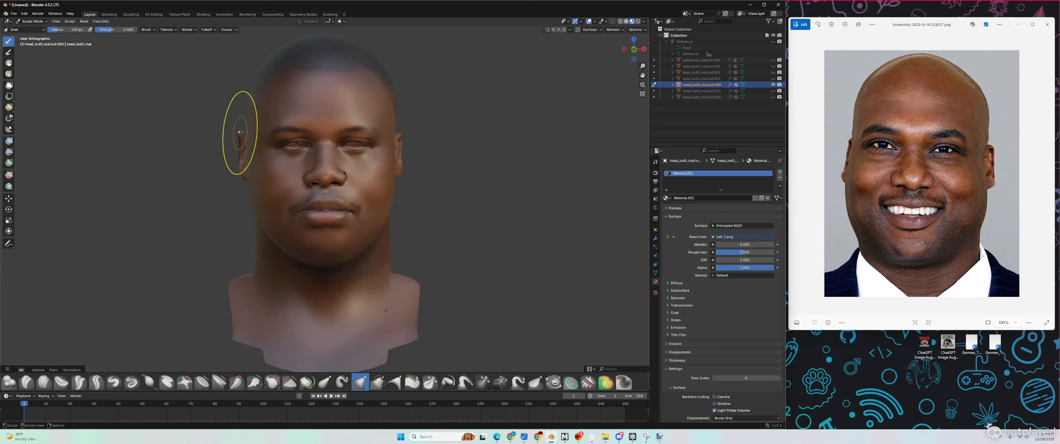
pyautogui.scroll(3, 240, 136)
pyautogui.moveTo(213, 132); pyautogui.dragTo(286, 130, button='middle')
pyautogui.moveTo(243, 113); pyautogui.dragTo(241, 113)
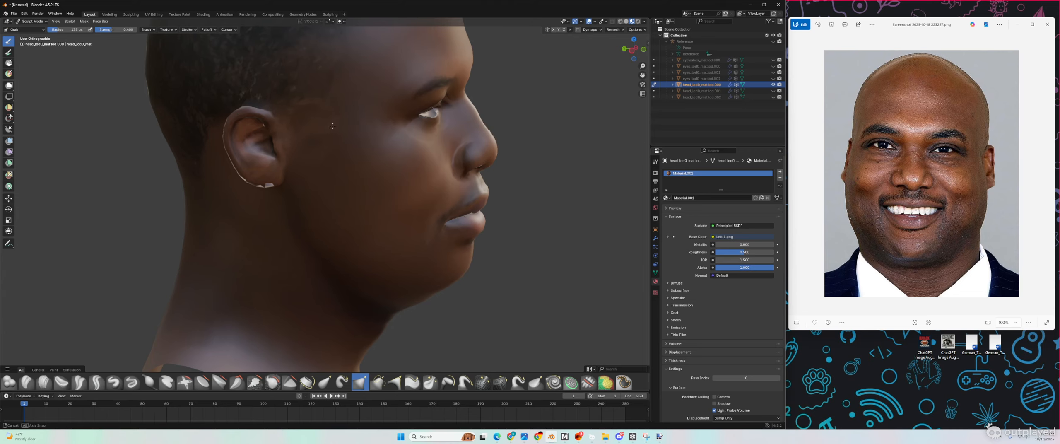
pyautogui.moveTo(241, 113); pyautogui.dragTo(167, 116, button='middle')
pyautogui.scroll(-2, 274, 123)
pyautogui.moveTo(275, 120); pyautogui.dragTo(286, 120, button='middle')
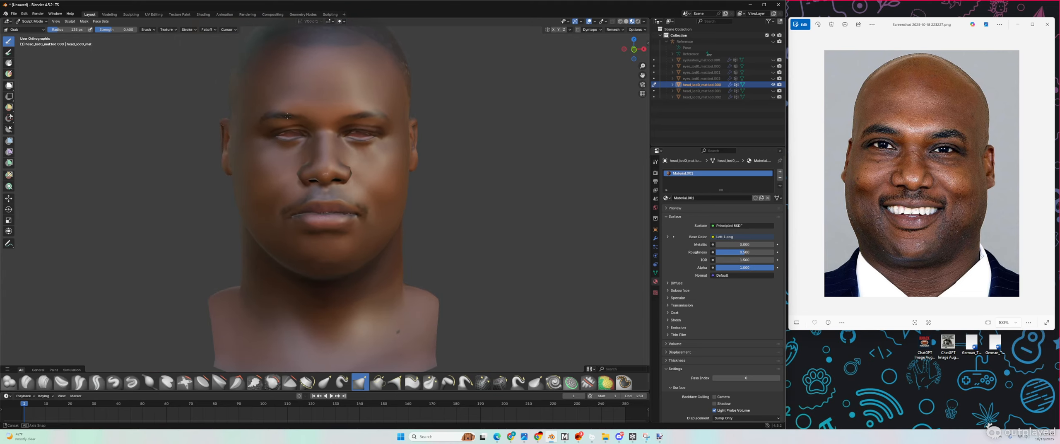
pyautogui.moveTo(227, 170)
pyautogui.mouseDown(button='middle')
pyautogui.moveTo(270, 158)
pyautogui.moveTo(245, 174)
pyautogui.moveTo(209, 163)
pyautogui.mouseUp(button='middle')
pyautogui.scroll(-2, 228, 156)
pyautogui.scroll(2, 239, 154)
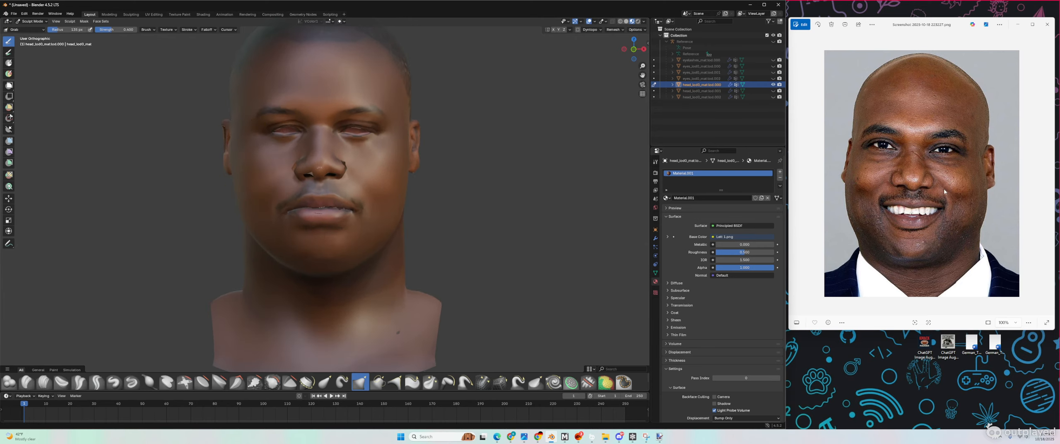
# Step: Show the next reference photo and turn the head to a more frontal view
pyautogui.click(966, 213)
pyautogui.press('Right')
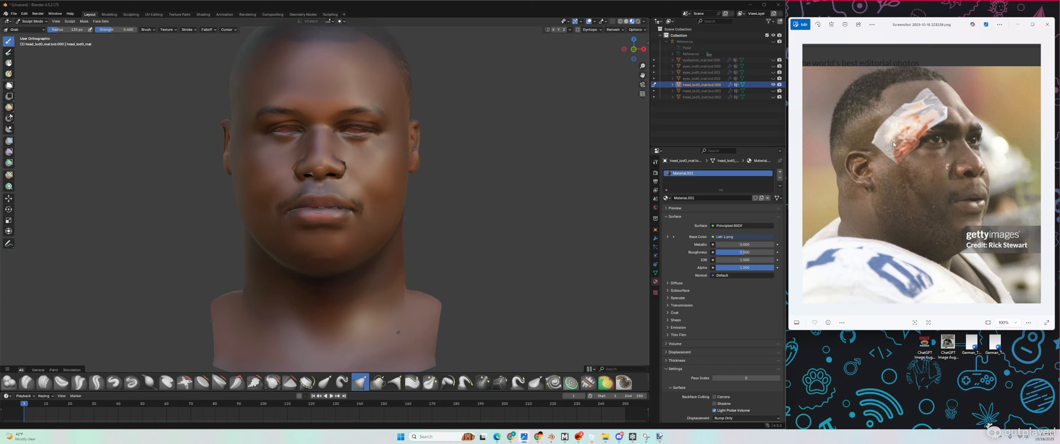
pyautogui.click(343, 154)
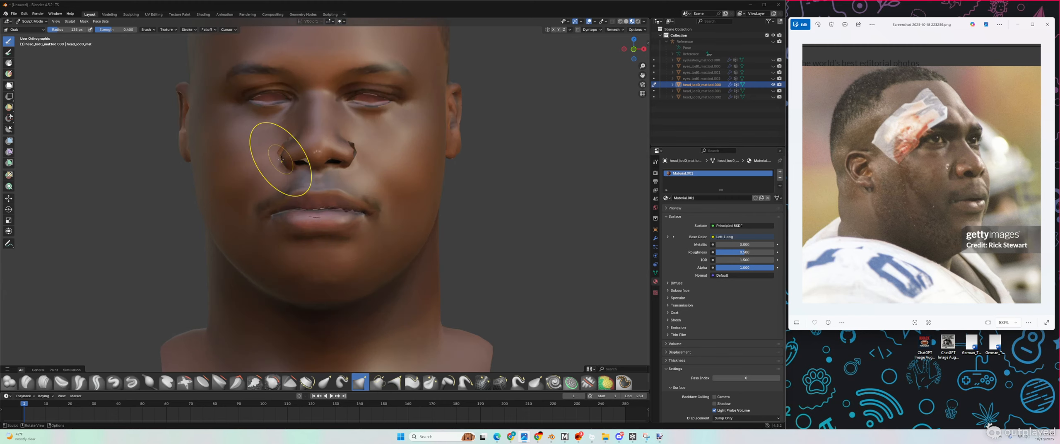
pyautogui.scroll(4, 273, 149)
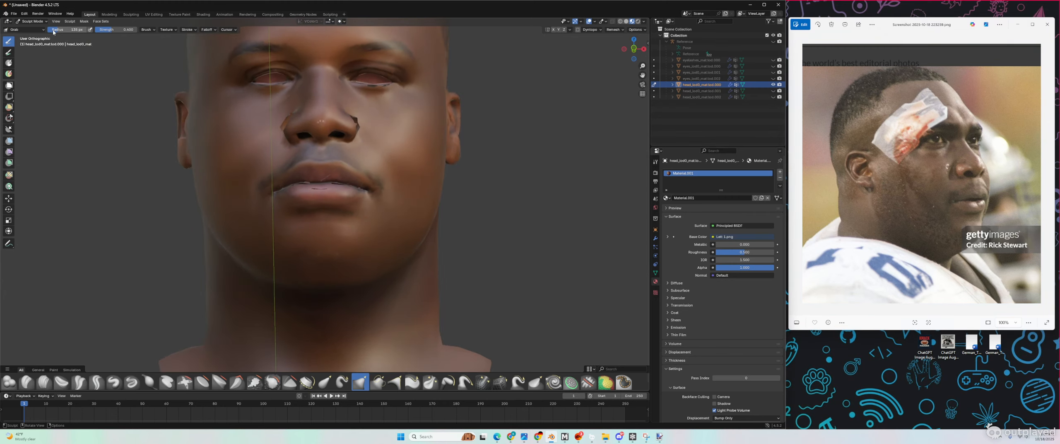
pyautogui.moveTo(173, 160); pyautogui.dragTo(171, 169, button='middle')
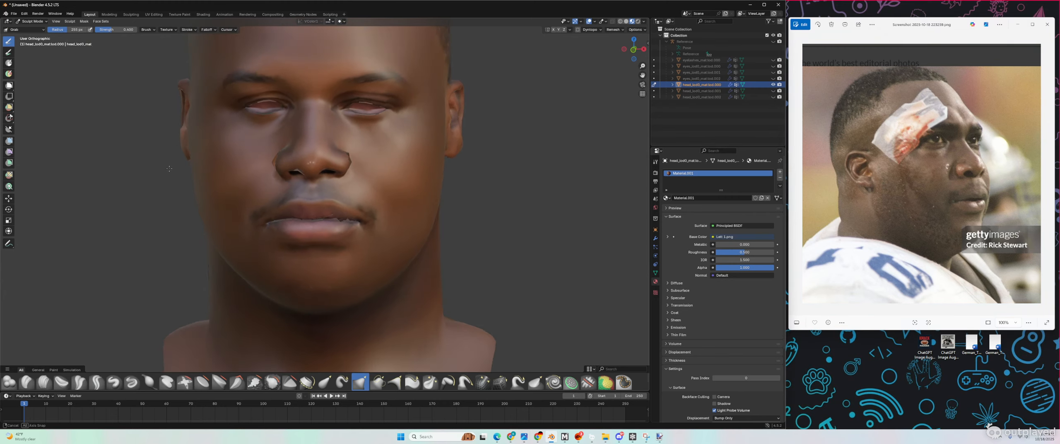
pyautogui.scroll(-2, 171, 168)
pyautogui.moveTo(293, 198); pyautogui.dragTo(286, 198, button='middle')
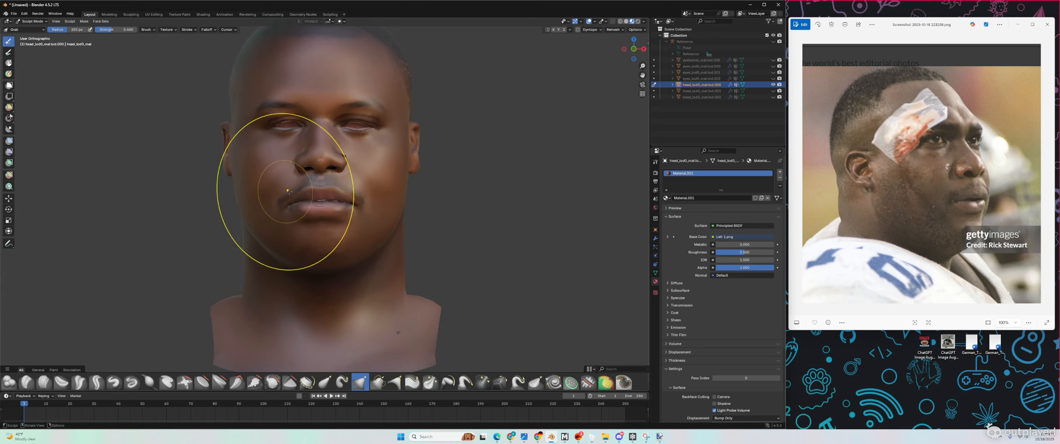
# Step: Enable X symmetry, pull the cheek slightly outward, then return to the previous reference photo
pyautogui.click(554, 32)
pyautogui.scroll(2, 312, 163)
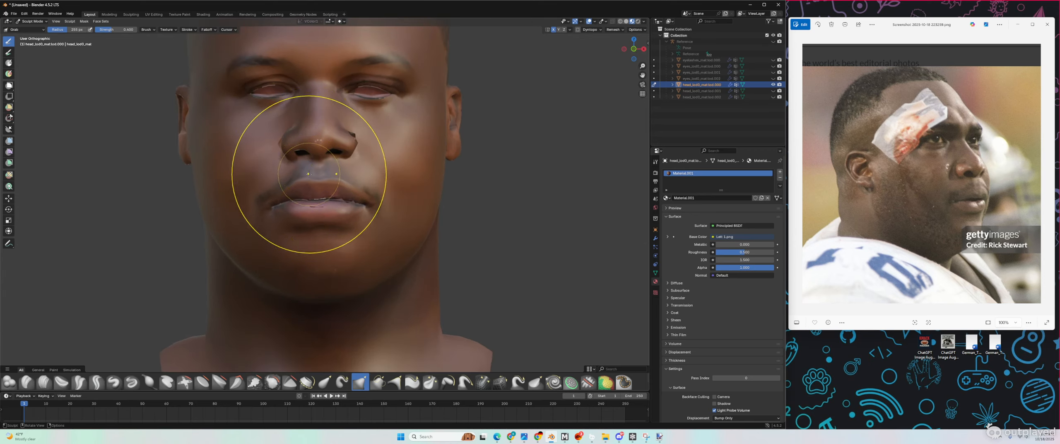
pyautogui.scroll(-2, 306, 172)
pyautogui.moveTo(306, 172); pyautogui.dragTo(308, 178, button='middle')
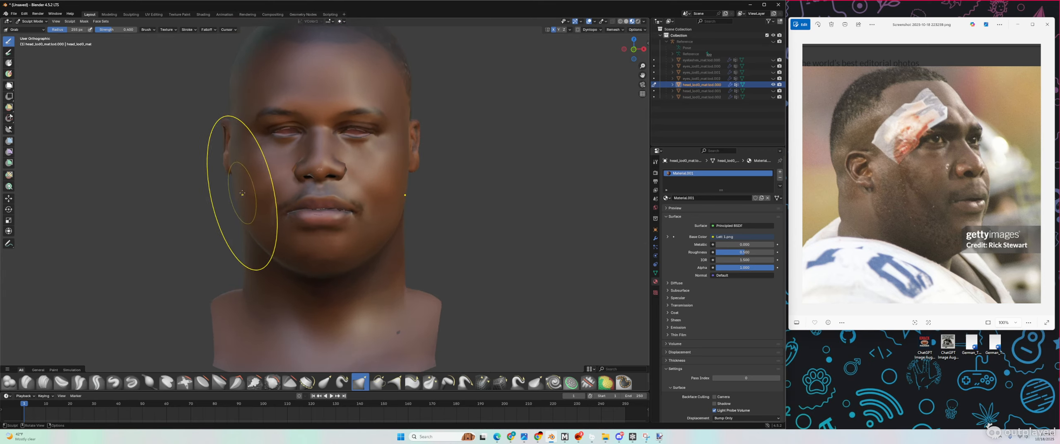
pyautogui.scroll(1, 230, 187)
pyautogui.moveTo(228, 187); pyautogui.dragTo(233, 214)
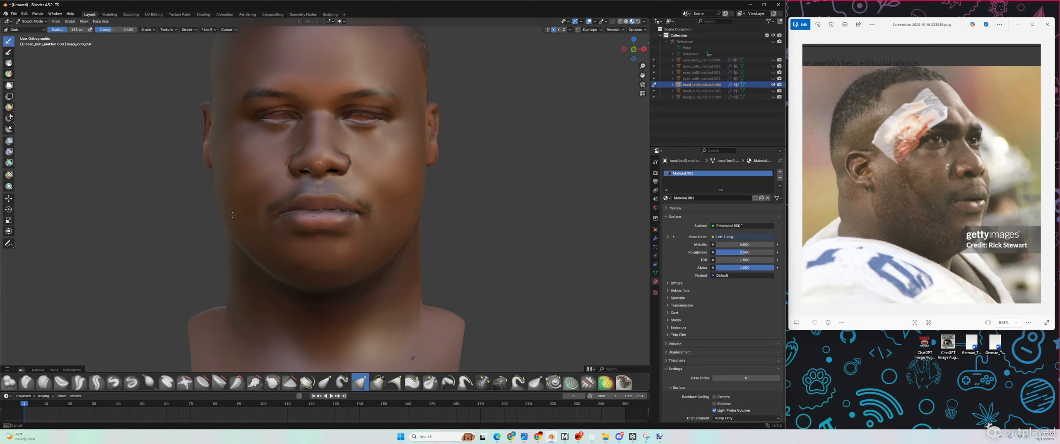
pyautogui.click(900, 180)
pyautogui.press('Left')
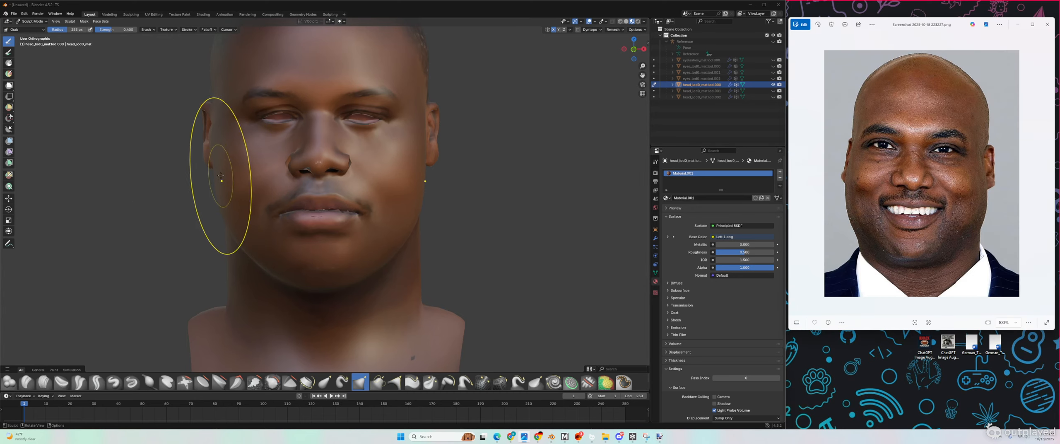
# Step: Pull the cheek down and the left cheek and jaw edge outward
pyautogui.moveTo(236, 212); pyautogui.dragTo(246, 223)
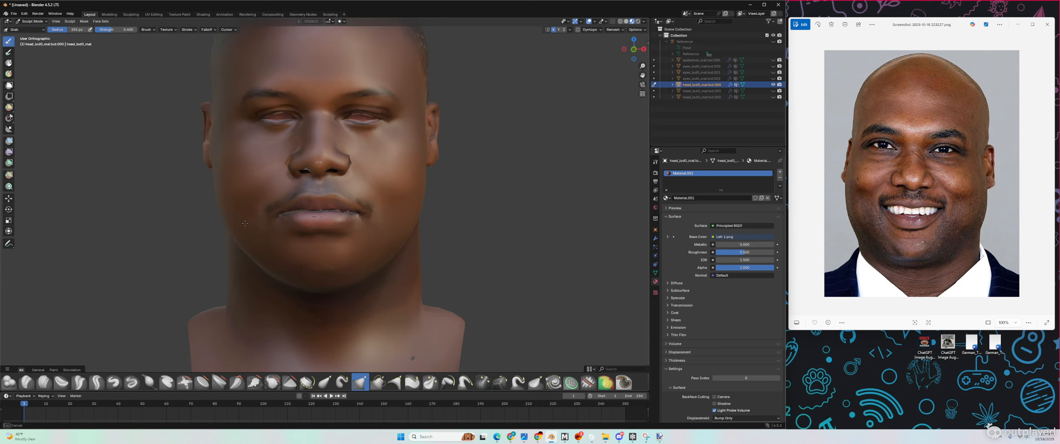
pyautogui.scroll(2, 280, 265)
pyautogui.moveTo(264, 295); pyautogui.dragTo(303, 292)
pyautogui.scroll(-3, 303, 293)
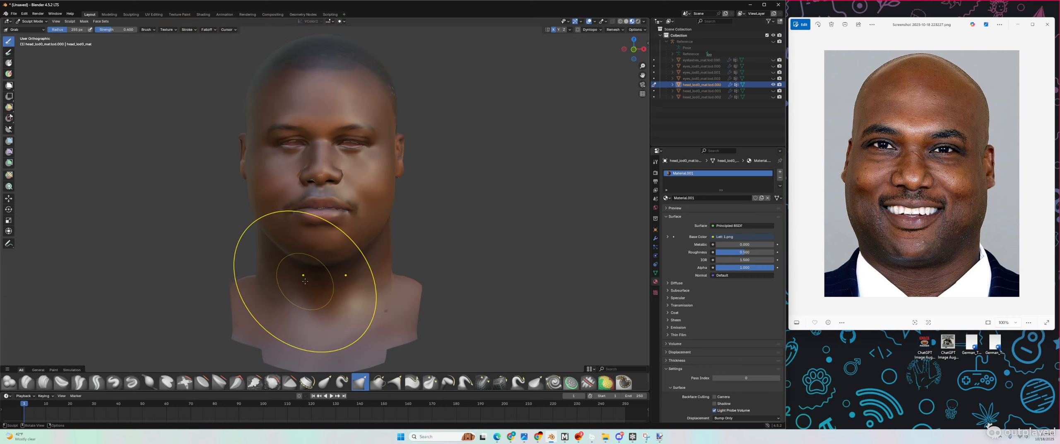
pyautogui.moveTo(303, 293)
pyautogui.mouseDown(button='middle')
pyautogui.moveTo(375, 290)
pyautogui.moveTo(285, 272)
pyautogui.mouseUp(button='middle')
pyautogui.moveTo(257, 216); pyautogui.dragTo(255, 208)
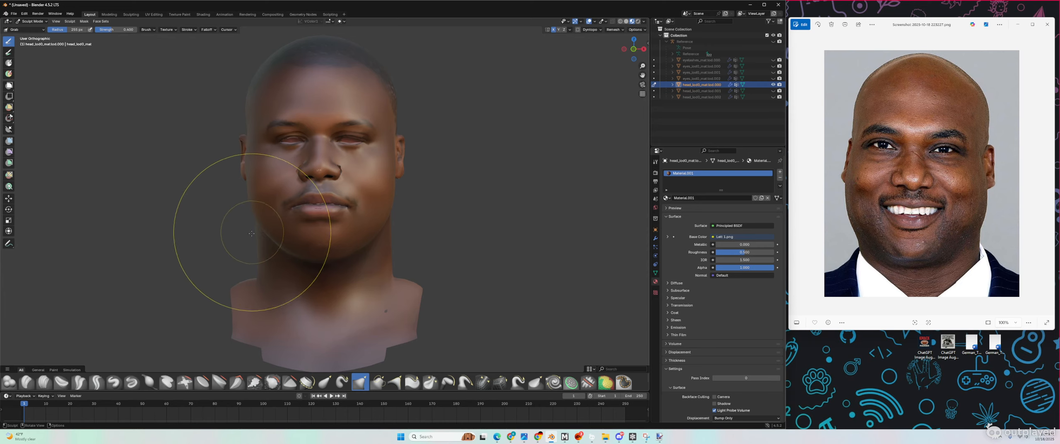
pyautogui.scroll(2, 244, 245)
pyautogui.moveTo(236, 248)
pyautogui.mouseDown(button='middle')
pyautogui.moveTo(203, 242)
pyautogui.moveTo(235, 286)
pyautogui.mouseUp(button='middle')
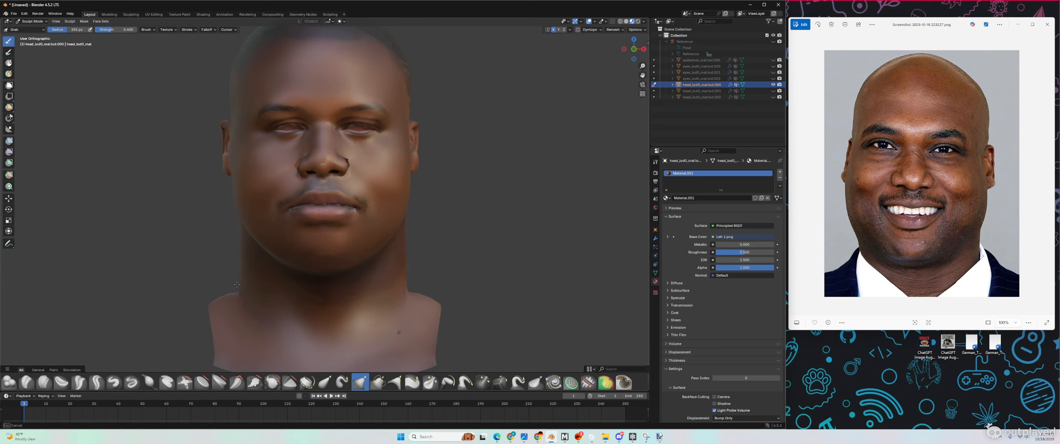
# Step: Review the whole bust and adjust the chin and jaw contour
pyautogui.moveTo(237, 285); pyautogui.dragTo(237, 282)
pyautogui.scroll(-3, 237, 282)
pyautogui.moveTo(240, 278)
pyautogui.mouseDown(button='middle')
pyautogui.moveTo(267, 270)
pyautogui.moveTo(255, 268)
pyautogui.mouseUp(button='middle')
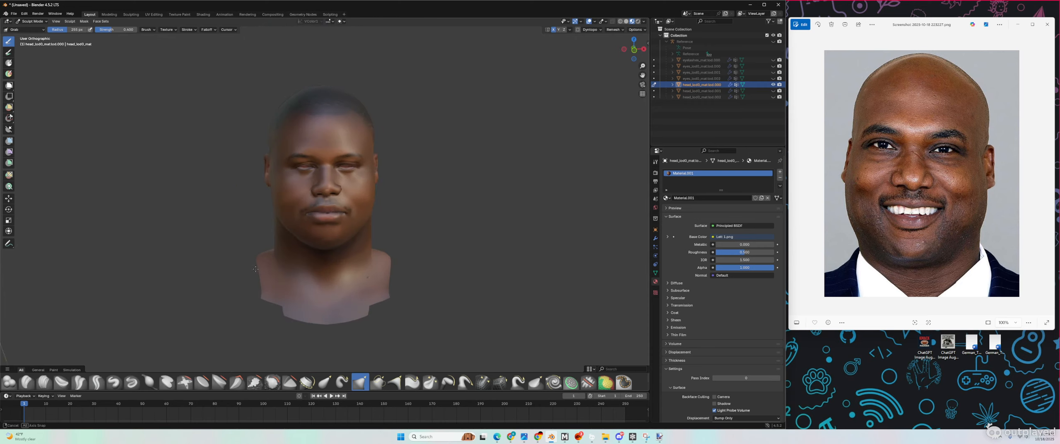
pyautogui.scroll(3, 280, 182)
pyautogui.scroll(2, 279, 182)
pyautogui.scroll(-1, 280, 182)
pyautogui.moveTo(279, 181); pyautogui.dragTo(278, 183, button='middle')
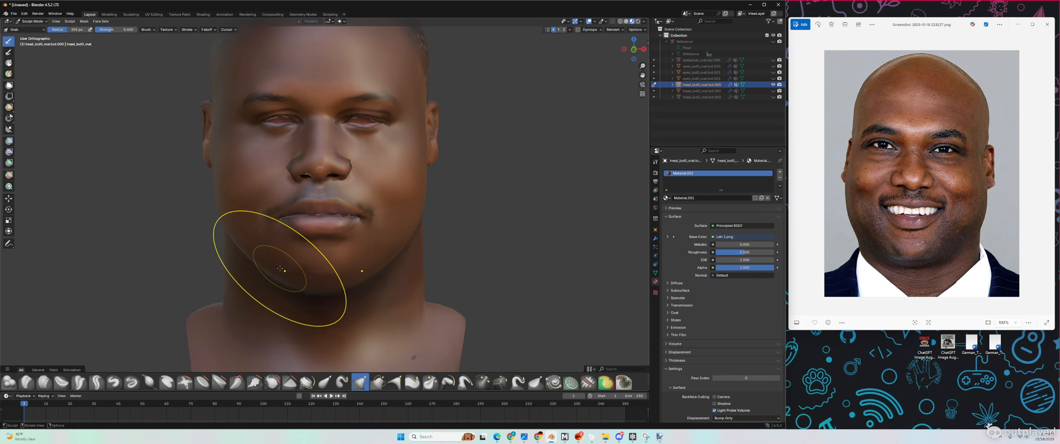
pyautogui.moveTo(282, 270); pyautogui.dragTo(284, 274)
# Step: Pull the jaw outline outward, viewed from below and right three-quarter
pyautogui.scroll(2, 292, 281)
pyautogui.moveTo(297, 285); pyautogui.dragTo(294, 273, button='middle')
pyautogui.moveTo(267, 280); pyautogui.dragTo(279, 279)
pyautogui.scroll(-4, 279, 279)
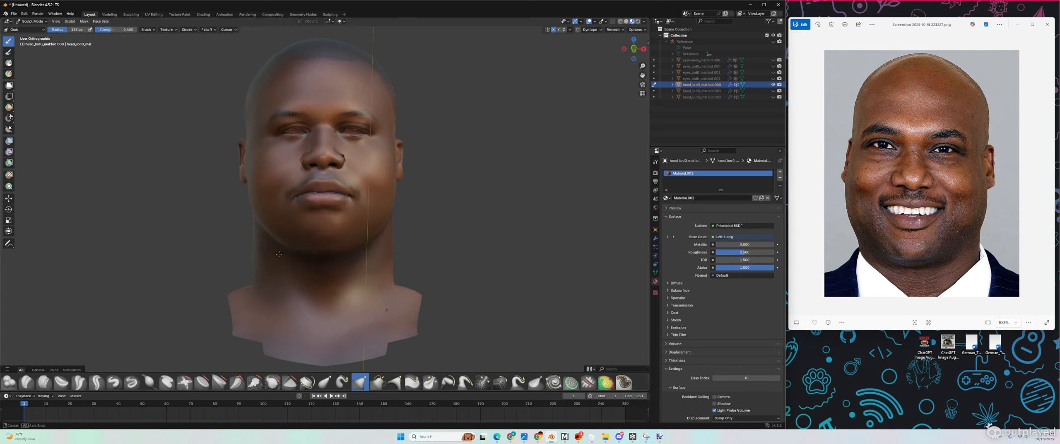
pyautogui.moveTo(279, 278)
pyautogui.mouseDown(button='middle')
pyautogui.moveTo(331, 276)
pyautogui.moveTo(280, 262)
pyautogui.mouseUp(button='middle')
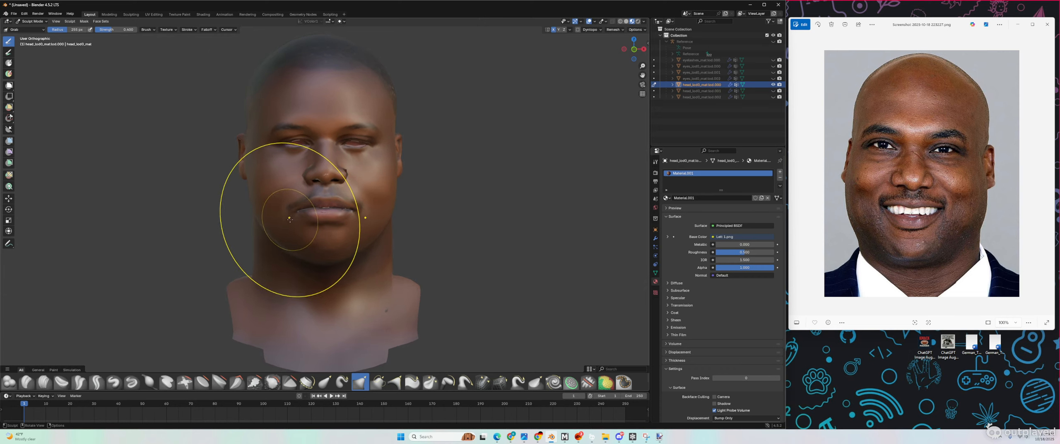
pyautogui.scroll(2, 296, 261)
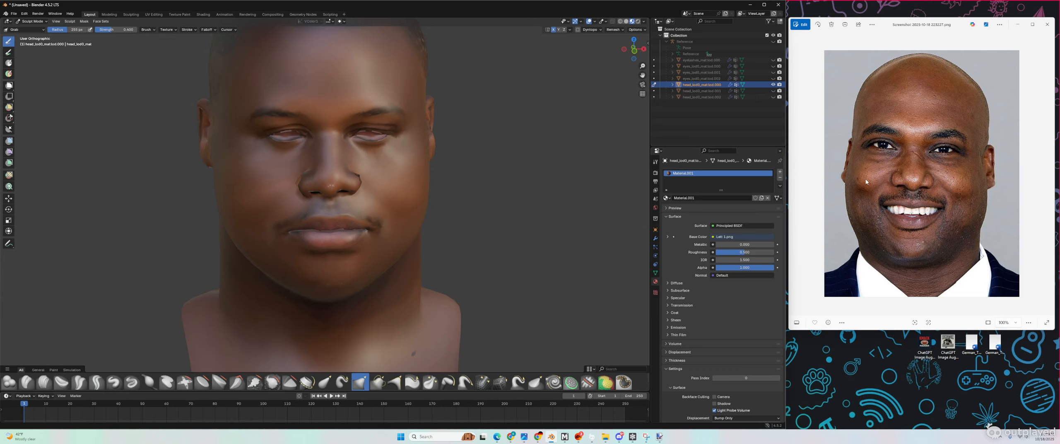
pyautogui.scroll(3, 344, 203)
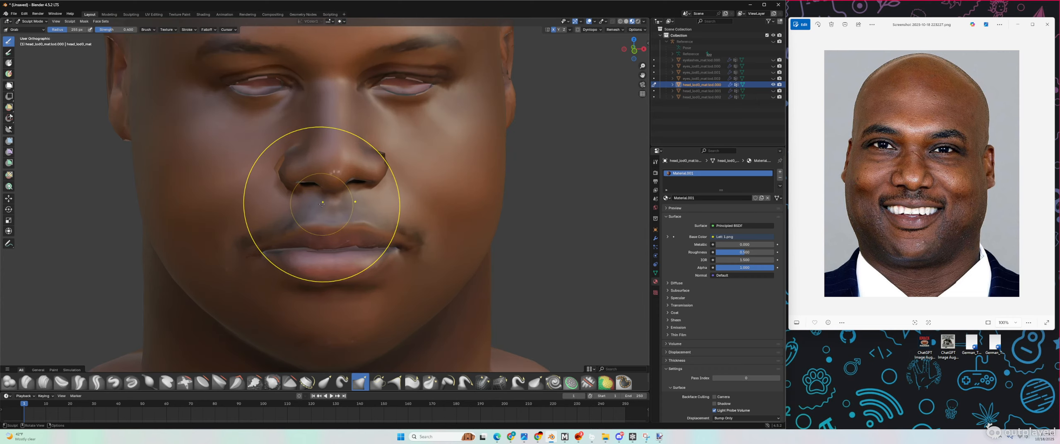
# Step: Zoom in on the nose and reshape the nose wing and nostril
pyautogui.scroll(-2, 322, 203)
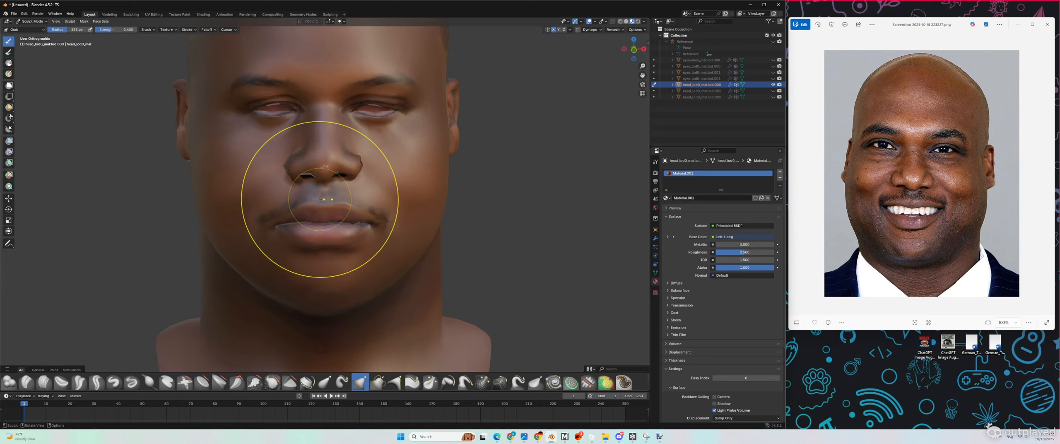
pyautogui.scroll(-2, 322, 199)
pyautogui.moveTo(322, 198); pyautogui.dragTo(320, 190, button='middle')
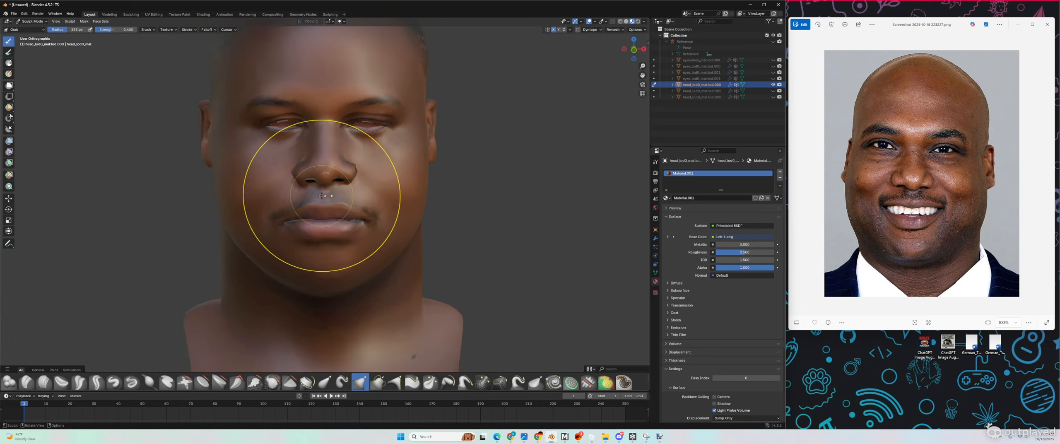
pyautogui.scroll(-3, 327, 192)
pyautogui.scroll(-2, 303, 243)
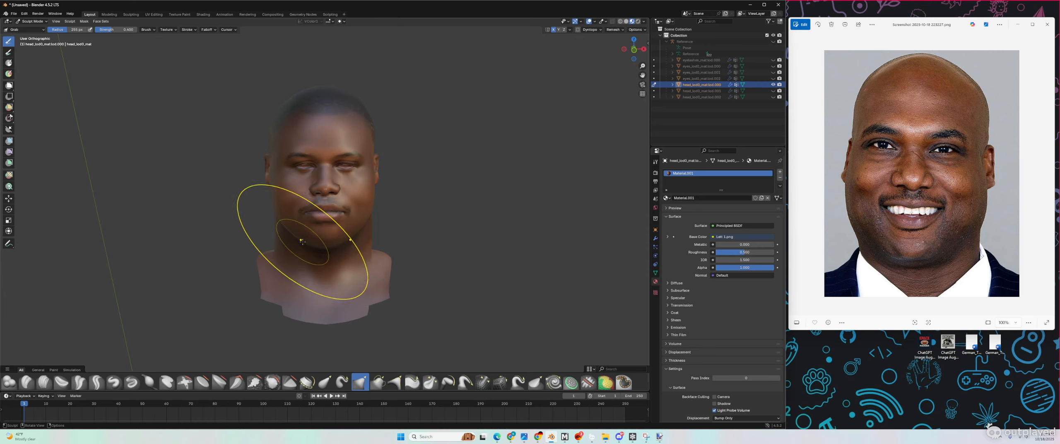
pyautogui.moveTo(304, 241); pyautogui.dragTo(309, 231, button='middle')
pyautogui.scroll(6, 323, 207)
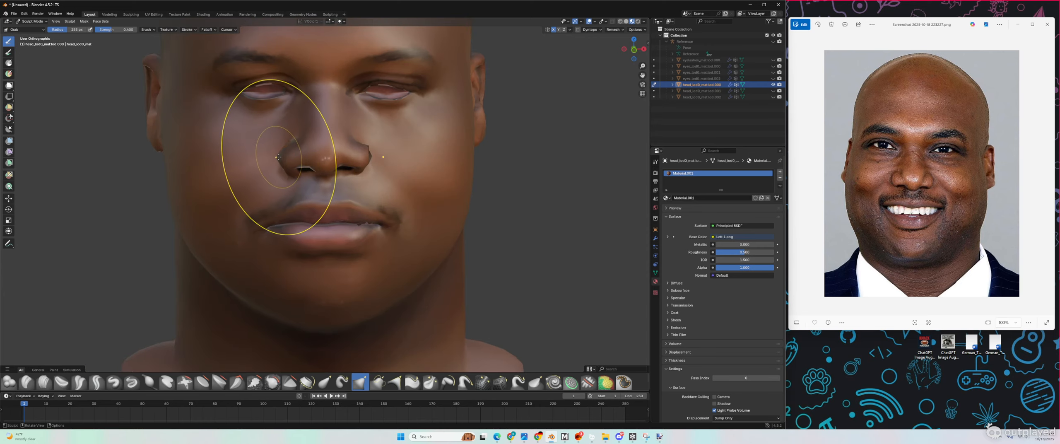
pyautogui.moveTo(283, 157)
pyautogui.mouseDown()
pyautogui.moveTo(317, 176)
pyautogui.moveTo(309, 203)
pyautogui.mouseUp()
# Step: Nudge the edge of the left nose wing, then orbit out to review the head
pyautogui.scroll(4, 316, 178)
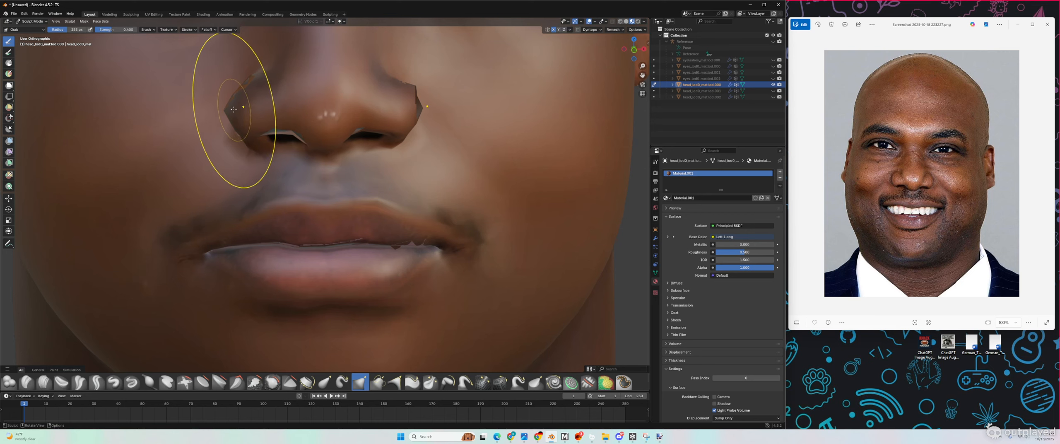
pyautogui.moveTo(234, 109); pyautogui.dragTo(230, 118)
pyautogui.scroll(-6, 272, 189)
pyautogui.moveTo(248, 201)
pyautogui.mouseDown(button='middle')
pyautogui.moveTo(255, 180)
pyautogui.moveTo(344, 197)
pyautogui.moveTo(270, 200)
pyautogui.mouseUp(button='middle')
pyautogui.scroll(3, 265, 190)
pyautogui.scroll(-5, 343, 196)
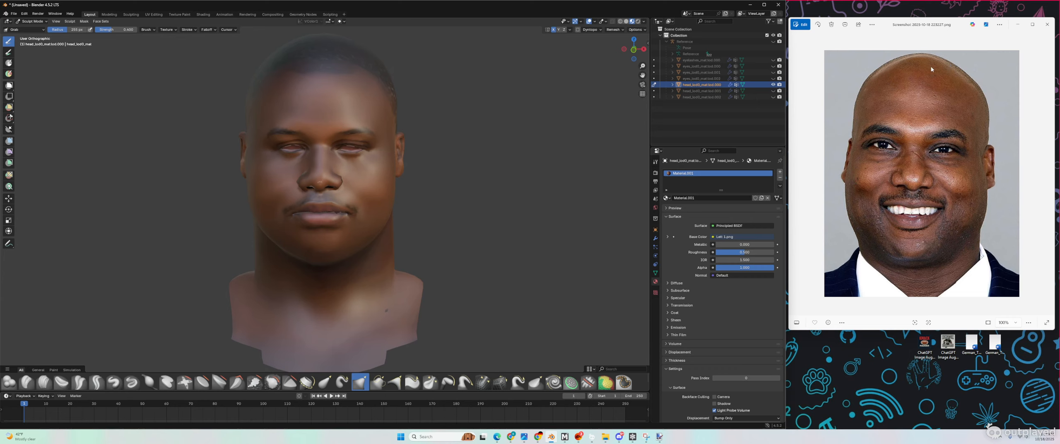
pyautogui.moveTo(388, 118)
pyautogui.mouseDown(button='middle')
pyautogui.moveTo(302, 108)
pyautogui.moveTo(296, 94)
pyautogui.moveTo(319, 74)
pyautogui.moveTo(343, 76)
pyautogui.moveTo(314, 103)
pyautogui.moveTo(331, 83)
pyautogui.mouseUp(button='middle')
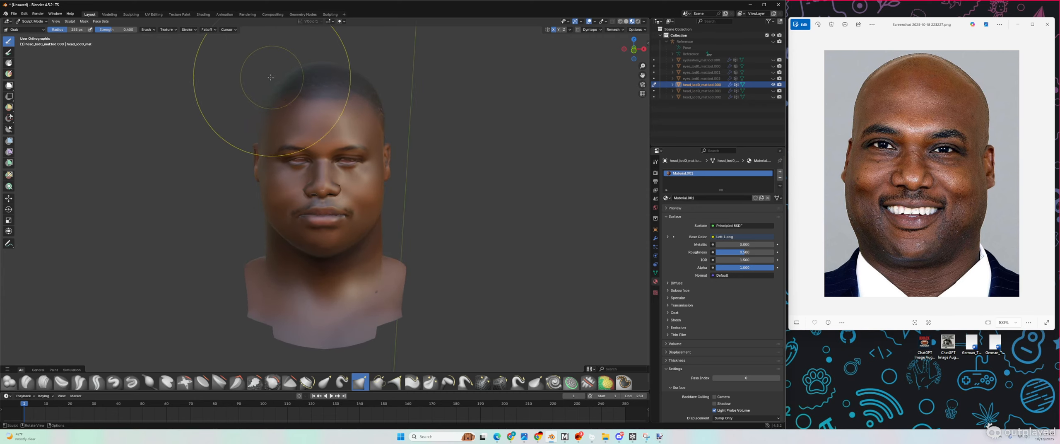
pyautogui.scroll(1, 242, 94)
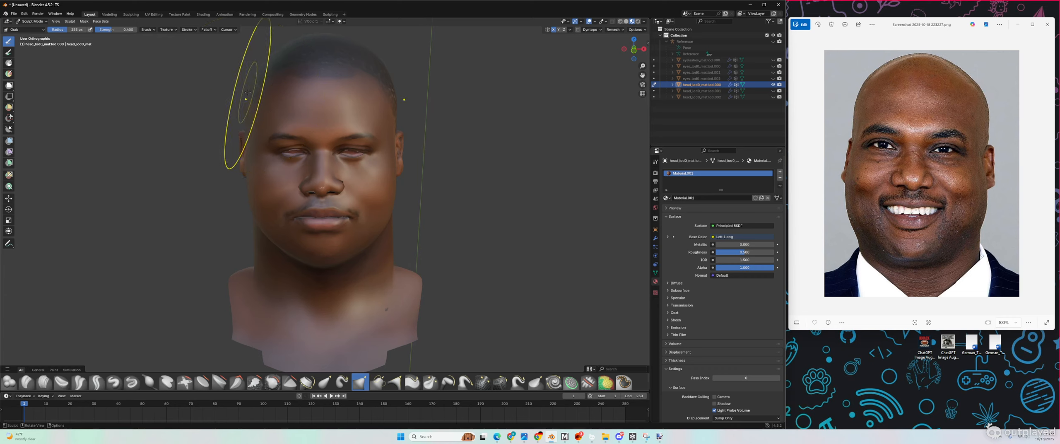
pyautogui.moveTo(248, 93); pyautogui.dragTo(247, 93)
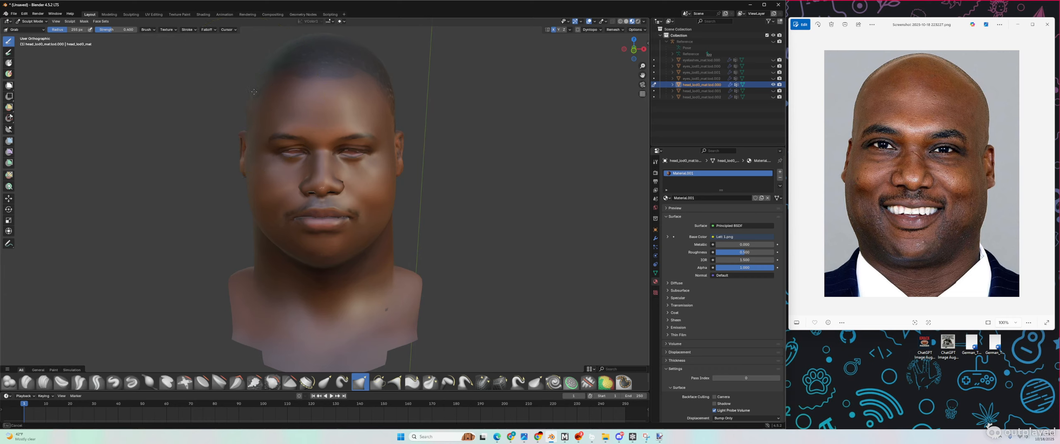
pyautogui.moveTo(254, 91); pyautogui.dragTo(251, 101)
pyautogui.moveTo(380, 93)
pyautogui.mouseDown(button='middle')
pyautogui.moveTo(380, 161)
pyautogui.moveTo(371, 85)
pyautogui.mouseUp(button='middle')
pyautogui.moveTo(391, 84); pyautogui.dragTo(390, 86)
pyautogui.moveTo(390, 85); pyautogui.dragTo(391, 117, button='middle')
pyautogui.moveTo(389, 116); pyautogui.dragTo(388, 116)
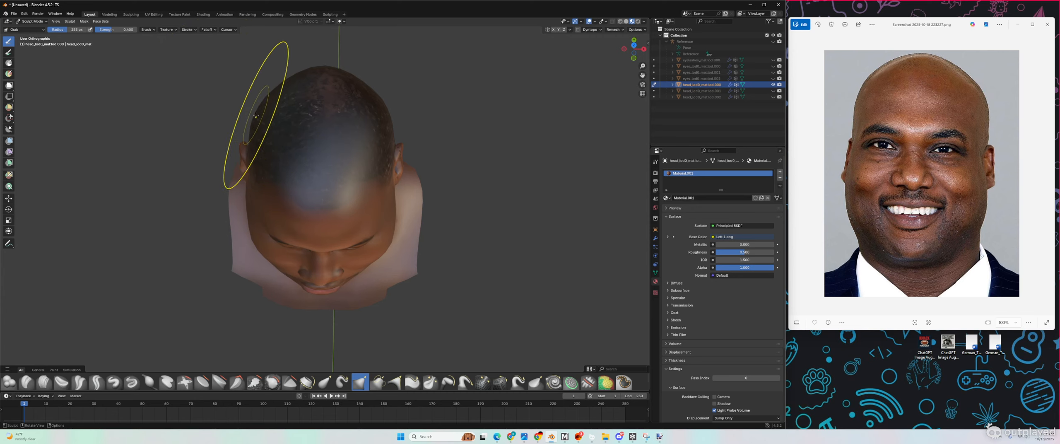
pyautogui.moveTo(253, 116); pyautogui.dragTo(256, 115)
pyautogui.moveTo(391, 112); pyautogui.dragTo(388, 112)
pyautogui.moveTo(353, 114); pyautogui.dragTo(355, 56, button='middle')
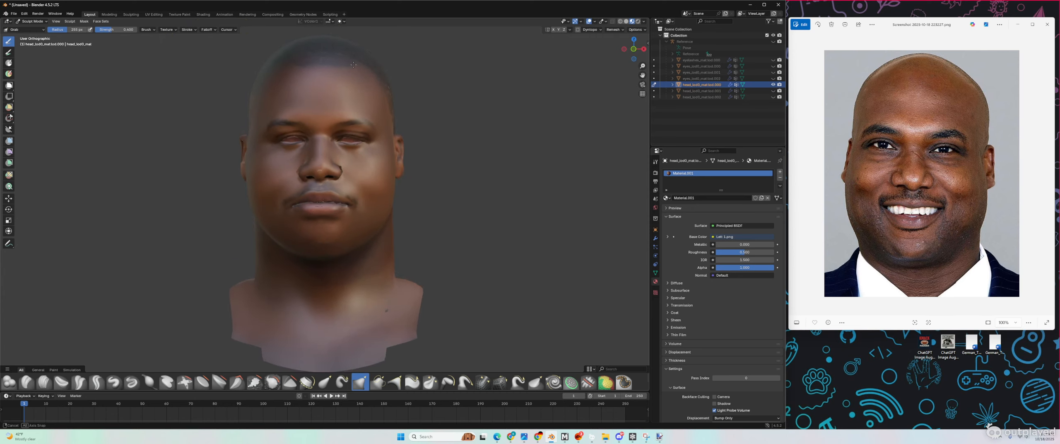
pyautogui.scroll(-1, 255, 66)
pyautogui.scroll(2, 254, 65)
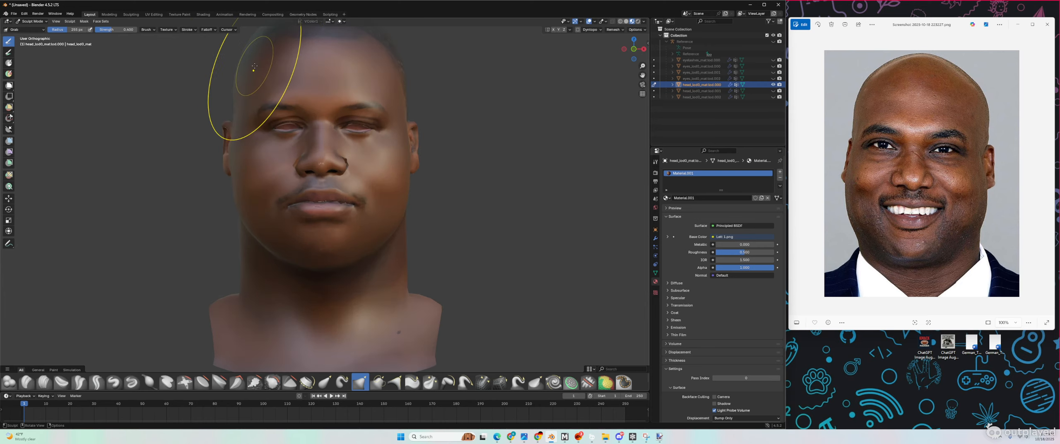
pyautogui.moveTo(255, 65); pyautogui.dragTo(253, 71, button='middle')
pyautogui.moveTo(239, 69); pyautogui.dragTo(243, 69)
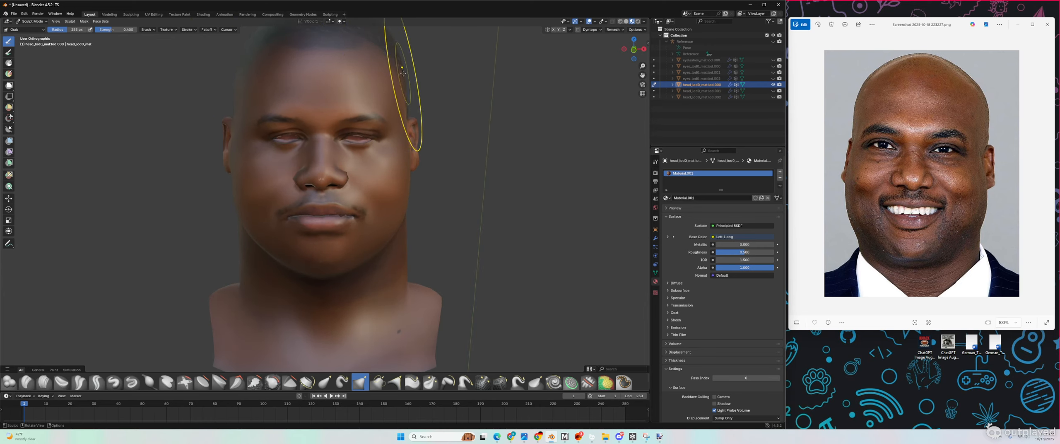
pyautogui.scroll(-2, 344, 105)
pyautogui.moveTo(344, 105); pyautogui.dragTo(348, 103, button='middle')
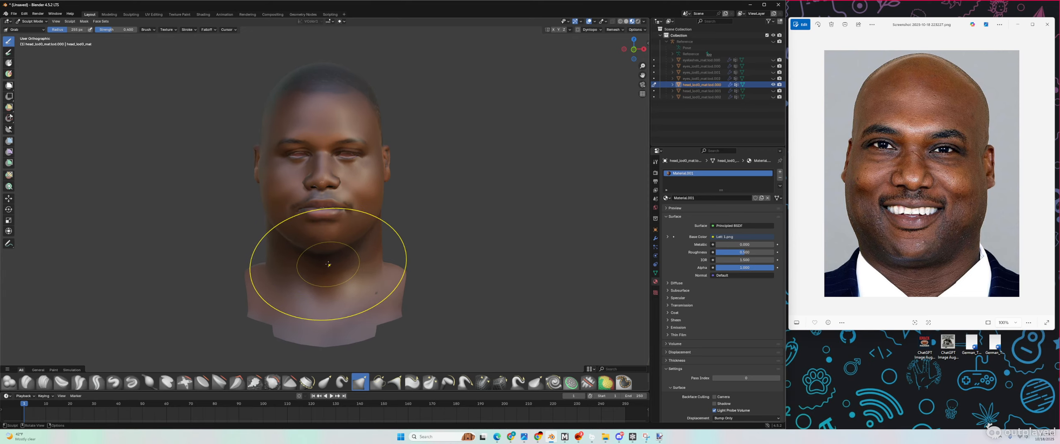
pyautogui.scroll(5, 328, 263)
pyautogui.moveTo(329, 263)
pyautogui.mouseDown(button='middle')
pyautogui.moveTo(407, 257)
pyautogui.moveTo(324, 253)
pyautogui.moveTo(337, 256)
pyautogui.mouseUp(button='middle')
pyautogui.scroll(-5, 406, 257)
pyautogui.moveTo(351, 207)
pyautogui.mouseDown(button='middle')
pyautogui.moveTo(337, 218)
pyautogui.moveTo(296, 213)
pyautogui.mouseUp(button='middle')
pyautogui.scroll(5, 295, 213)
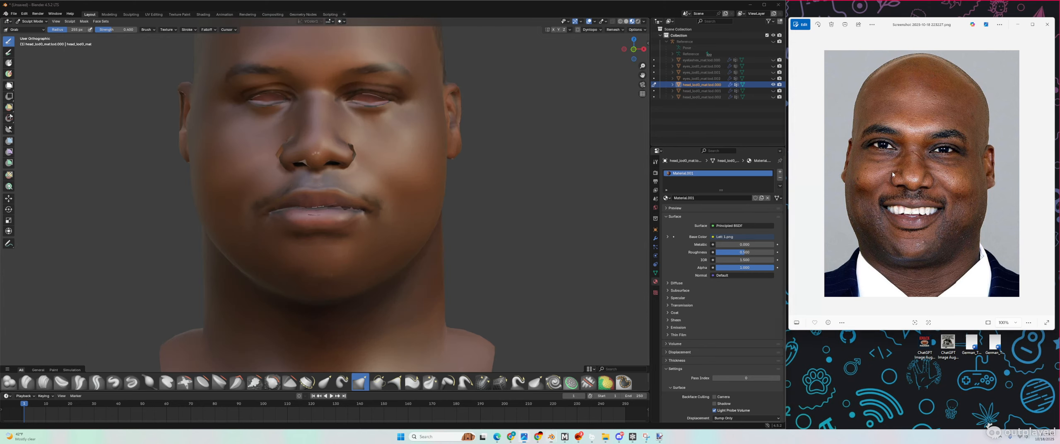
# Step: Flip to the next reference photo and back to the smiling portrait
pyautogui.press('Right')
pyautogui.press('Left')
pyautogui.scroll(5, 306, 222)
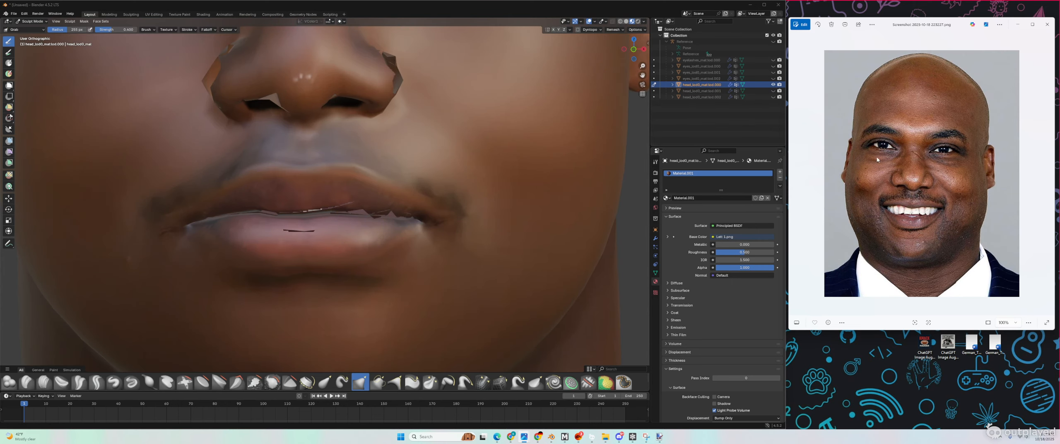
pyautogui.scroll(1, 875, 160)
pyautogui.scroll(-1, 876, 159)
pyautogui.scroll(-1, 876, 160)
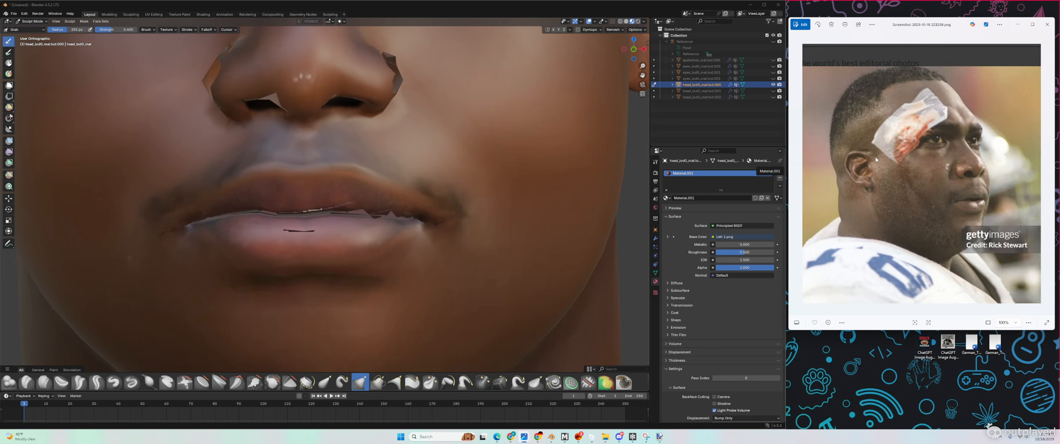
pyautogui.scroll(1, 875, 159)
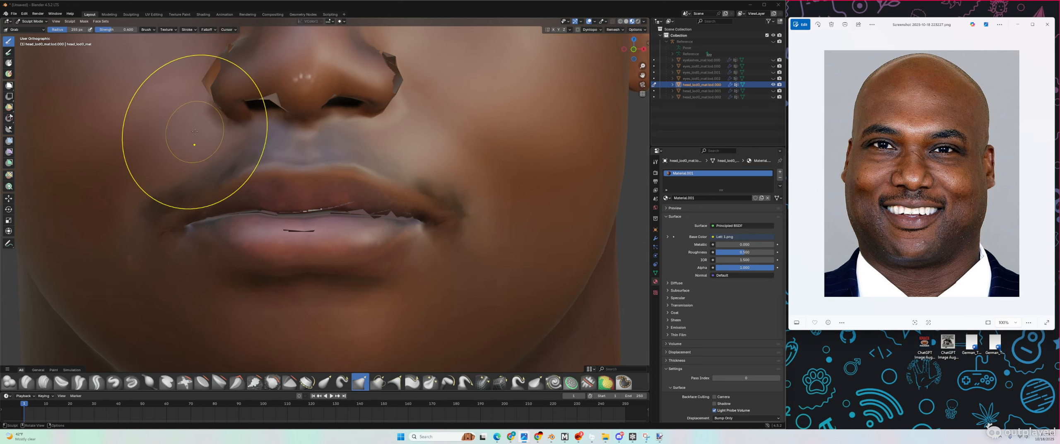
# Step: With symmetry on, lift the lower lip and reshape the upper lip and mouth corners
pyautogui.click(553, 30)
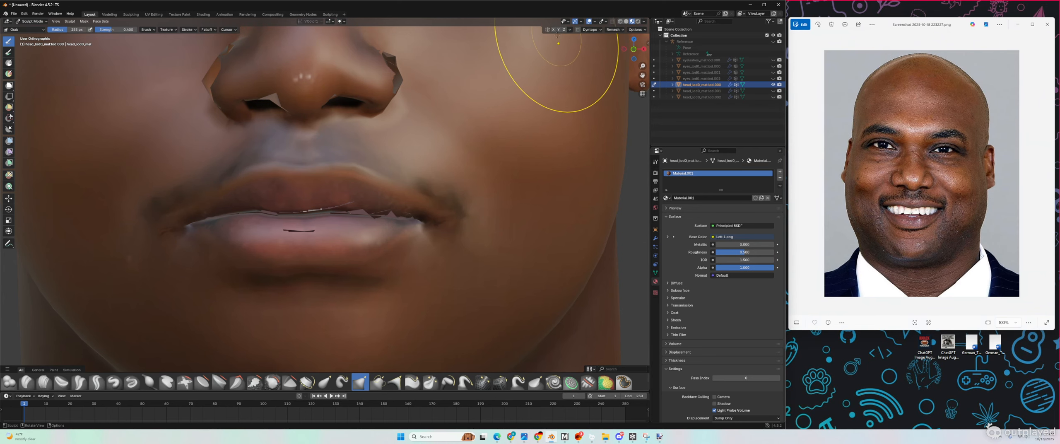
pyautogui.moveTo(253, 259); pyautogui.dragTo(269, 260)
pyautogui.scroll(-5, 257, 255)
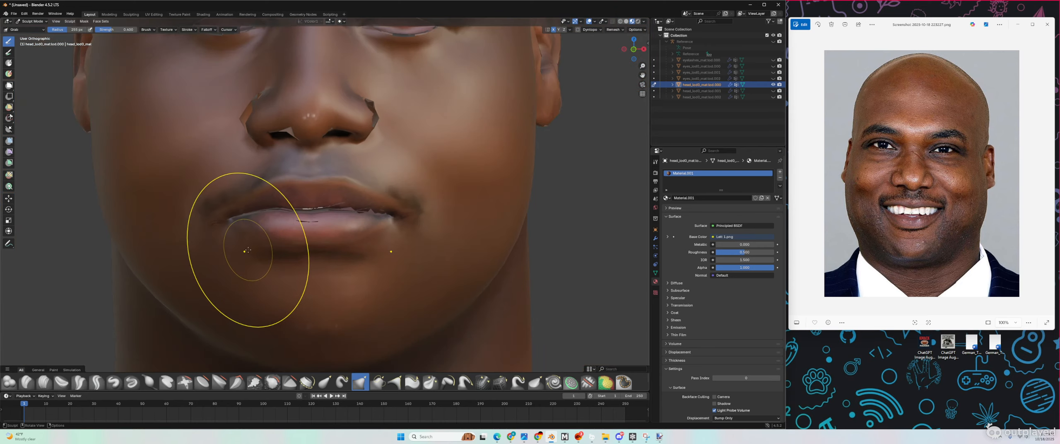
pyautogui.scroll(-1, 248, 250)
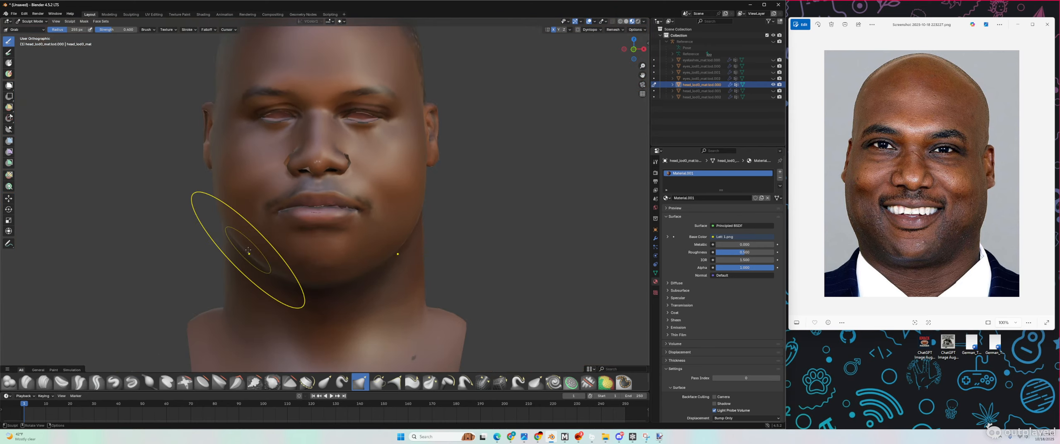
pyautogui.scroll(6, 290, 201)
pyautogui.moveTo(303, 201); pyautogui.dragTo(266, 184)
pyautogui.moveTo(386, 199); pyautogui.dragTo(365, 187)
pyautogui.scroll(-6, 366, 187)
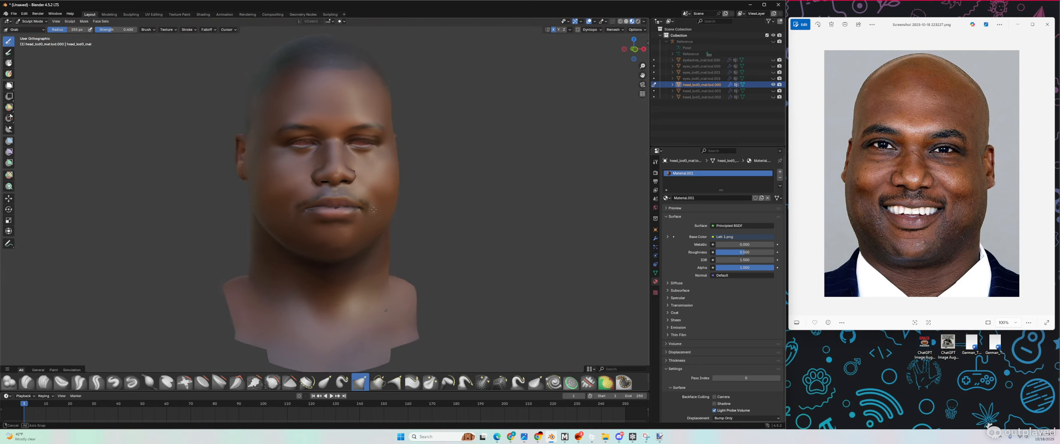
# Step: Check the head against the next reference photo, then bring Frosty Editor to the front
pyautogui.moveTo(364, 207)
pyautogui.mouseDown(button='middle')
pyautogui.moveTo(320, 210)
pyautogui.moveTo(417, 214)
pyautogui.mouseUp(button='middle')
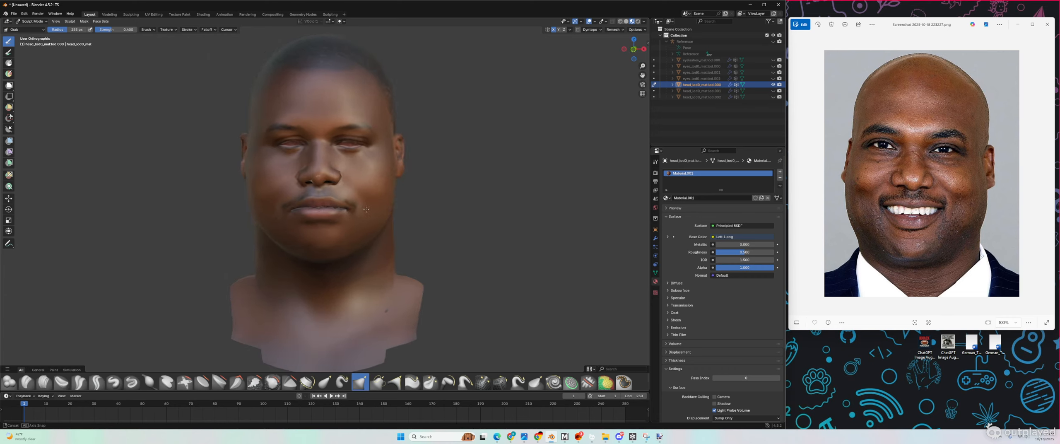
pyautogui.scroll(3, 417, 214)
pyautogui.click(916, 164)
pyautogui.press('Right')
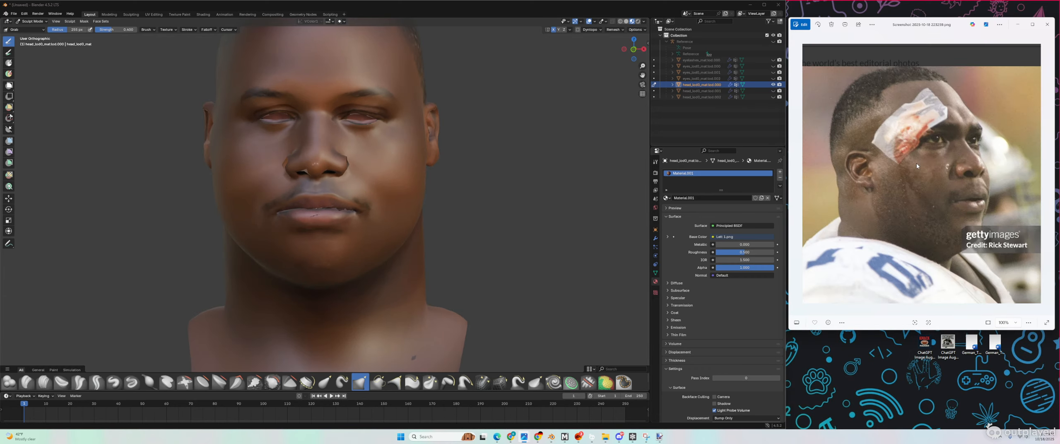
pyautogui.scroll(-4, 424, 119)
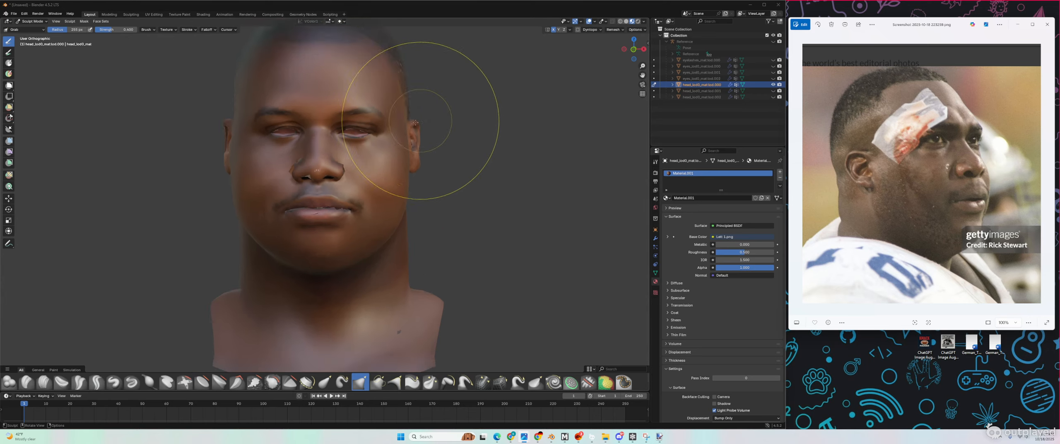
pyautogui.scroll(3, 405, 185)
pyautogui.moveTo(344, 162)
pyautogui.mouseDown(button='middle')
pyautogui.moveTo(471, 160)
pyautogui.moveTo(342, 159)
pyautogui.mouseUp(button='middle')
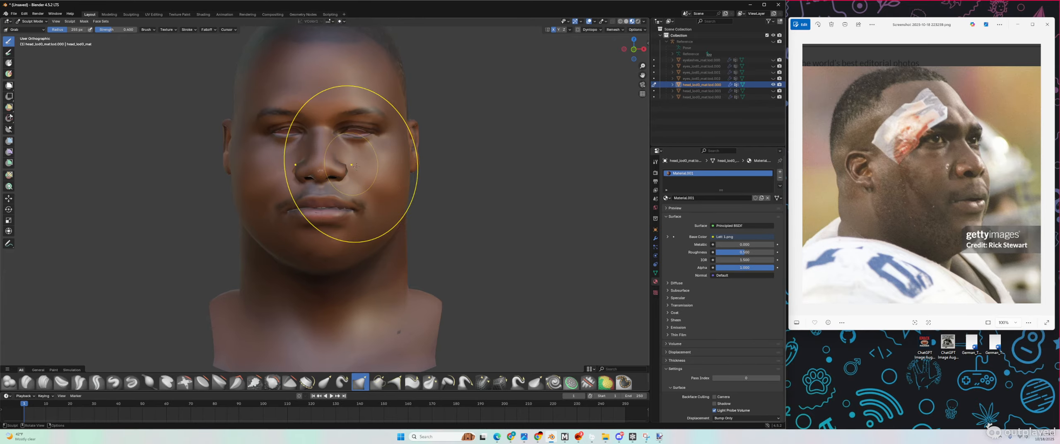
pyautogui.click(632, 436)
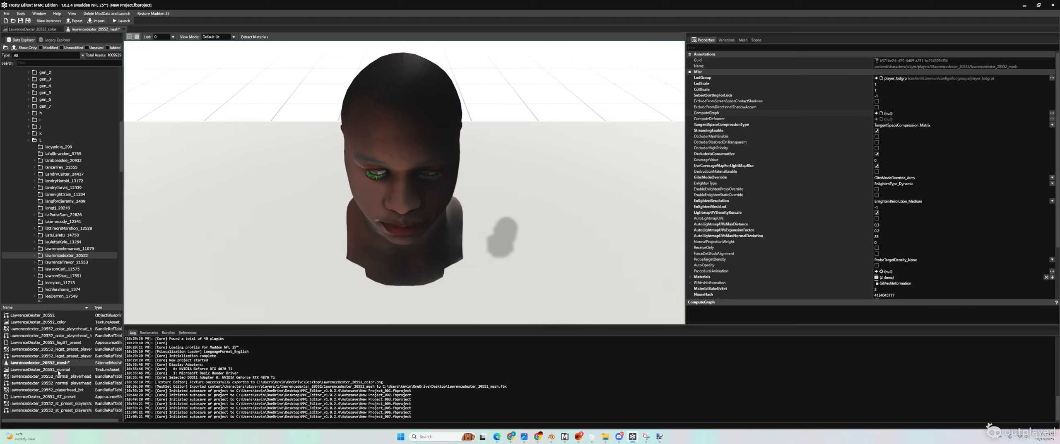
# Step: Open the player's ObjectBlueprint asset from the asset list in its own tab
pyautogui.click(23, 316)
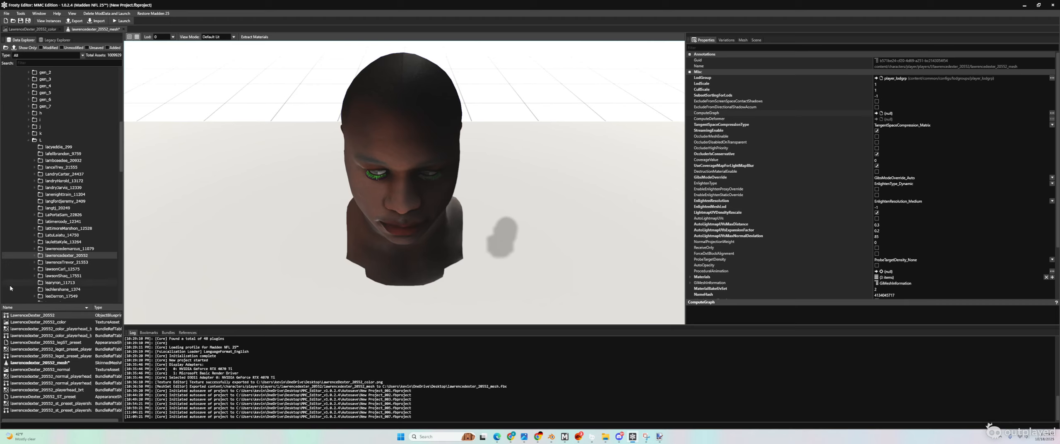
pyautogui.doubleClick(32, 315)
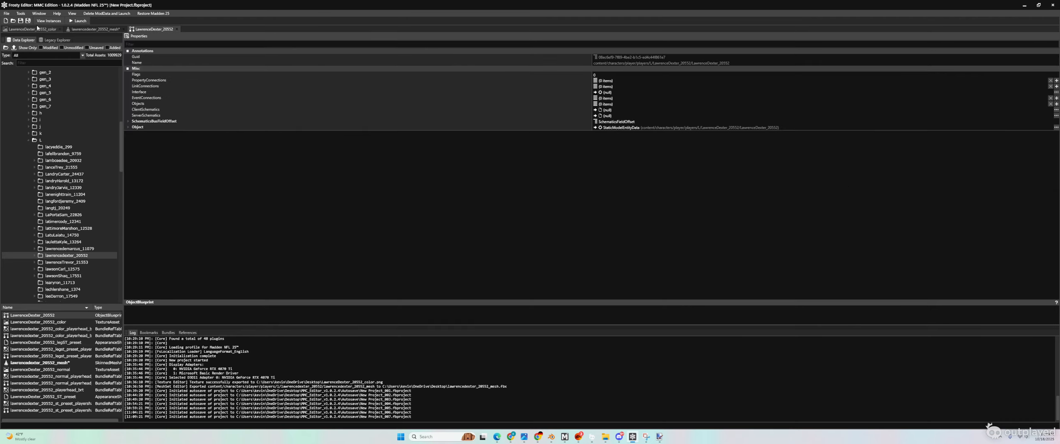
# Step: Run Tools > Duplicate Face and enter the new player's asset name
pyautogui.click(20, 13)
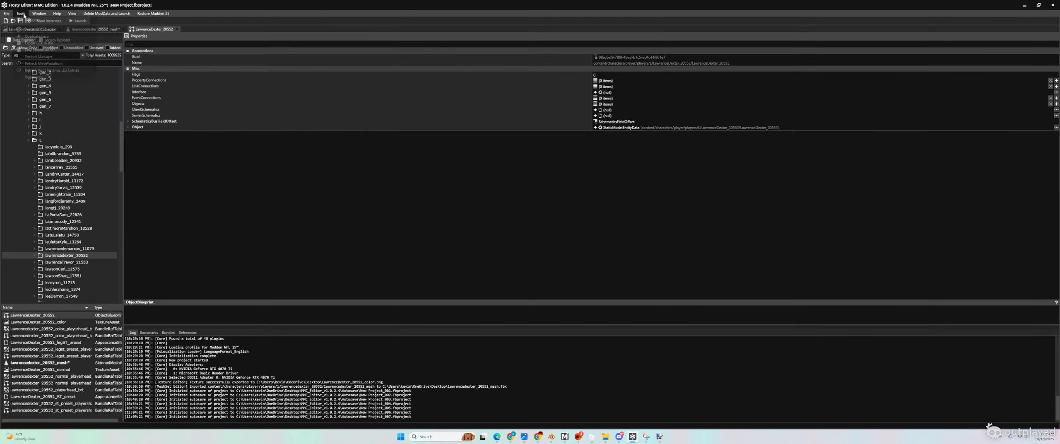
pyautogui.click(36, 37)
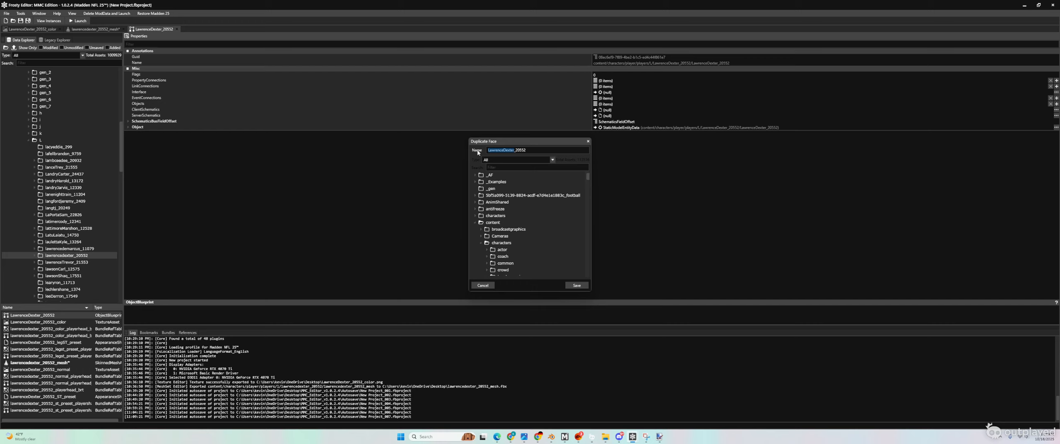
pyautogui.write('LettLeon_20500')
pyautogui.moveTo(511, 437)
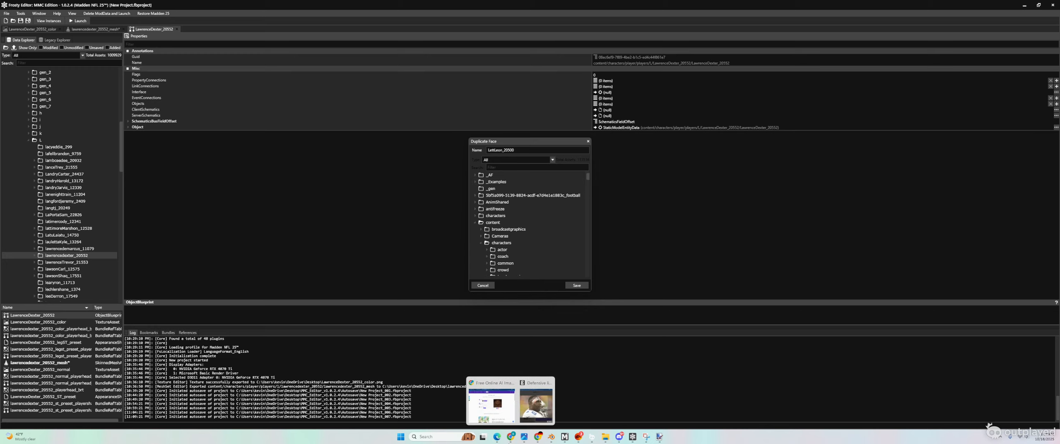
pyautogui.click(492, 403)
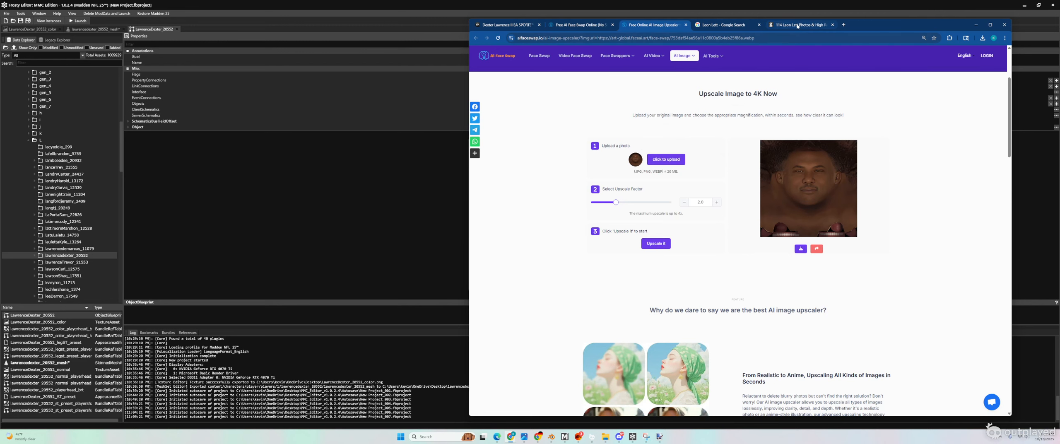
pyautogui.click(798, 26)
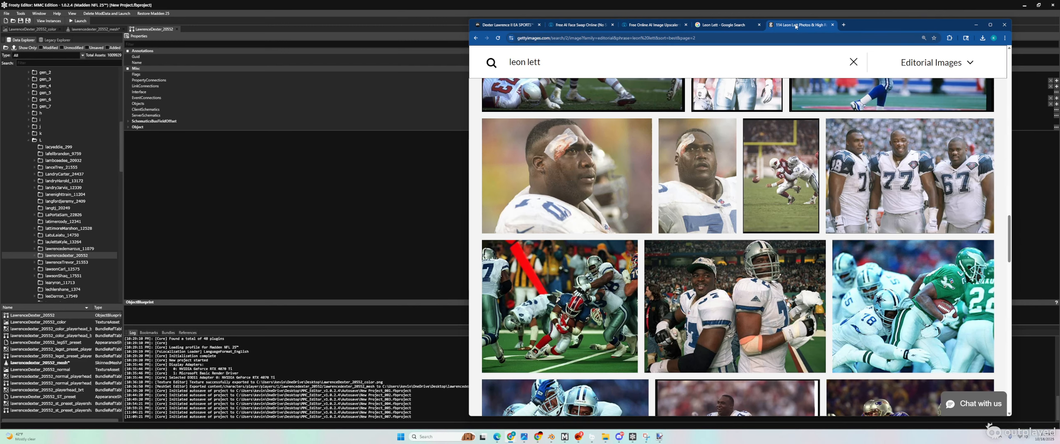
pyautogui.click(746, 25)
pyautogui.click(976, 25)
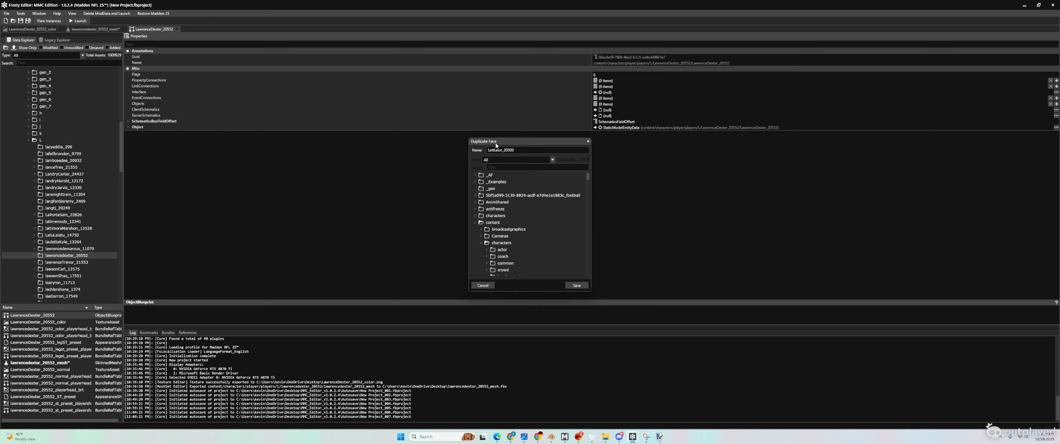
# Step: Save the duplicated face assets into the characters/player/players/l folder
pyautogui.scroll(-2, 510, 235)
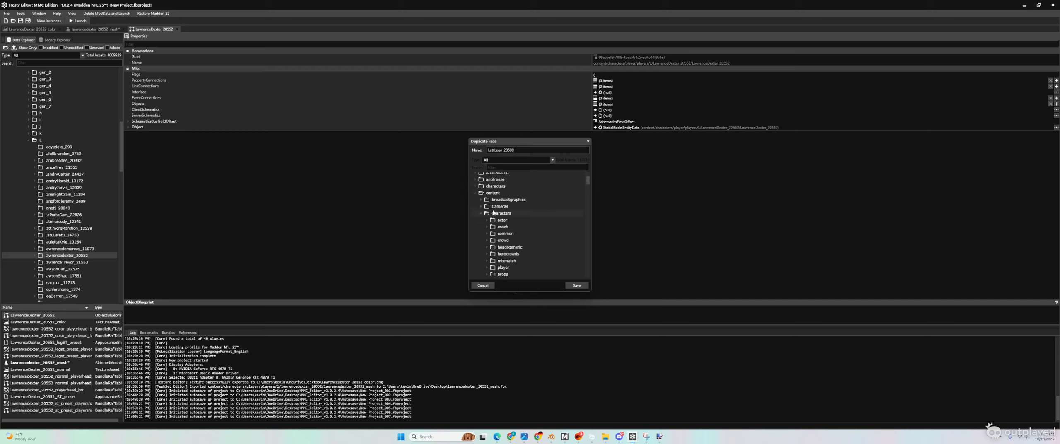
pyautogui.scroll(1, 499, 213)
pyautogui.scroll(-4, 506, 219)
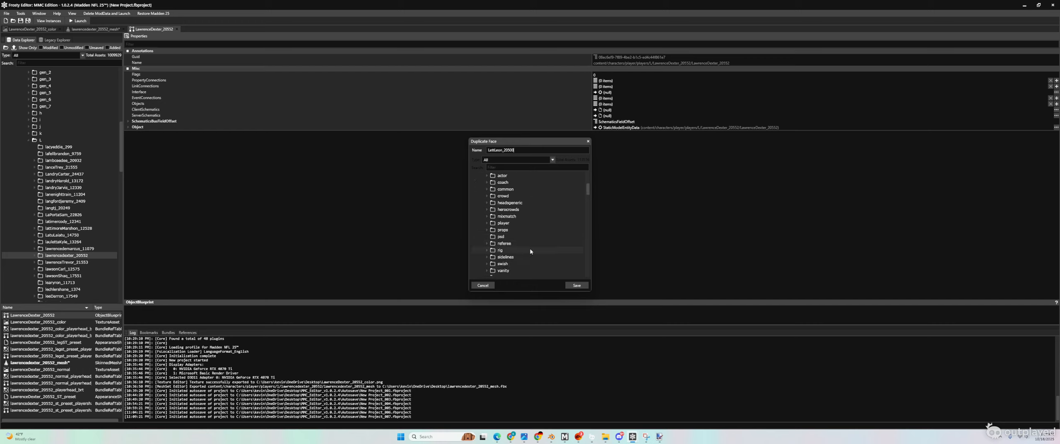
pyautogui.scroll(5, 530, 251)
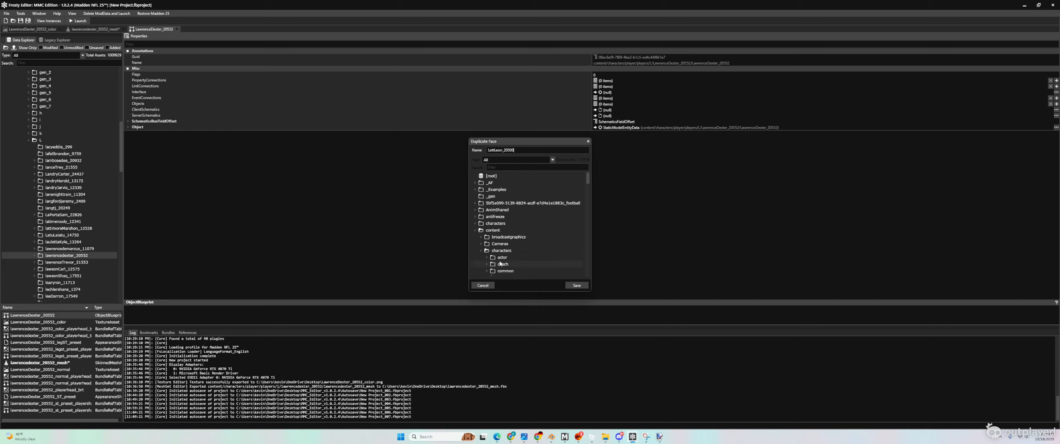
pyautogui.scroll(-3, 507, 263)
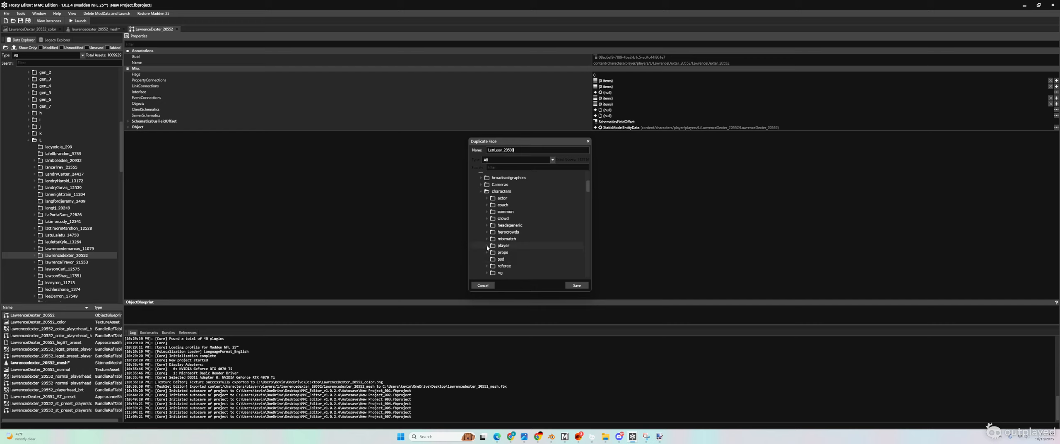
pyautogui.click(487, 246)
pyautogui.scroll(-3, 499, 236)
pyautogui.click(492, 228)
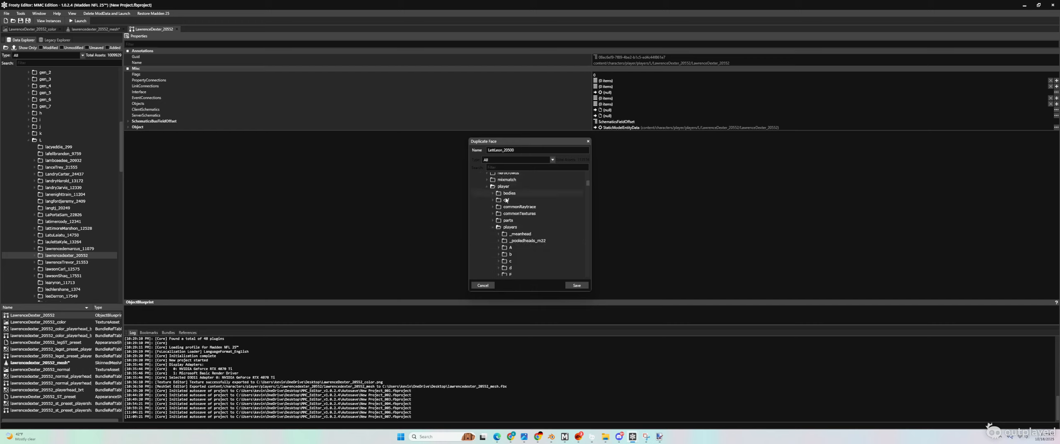
pyautogui.scroll(-6, 506, 200)
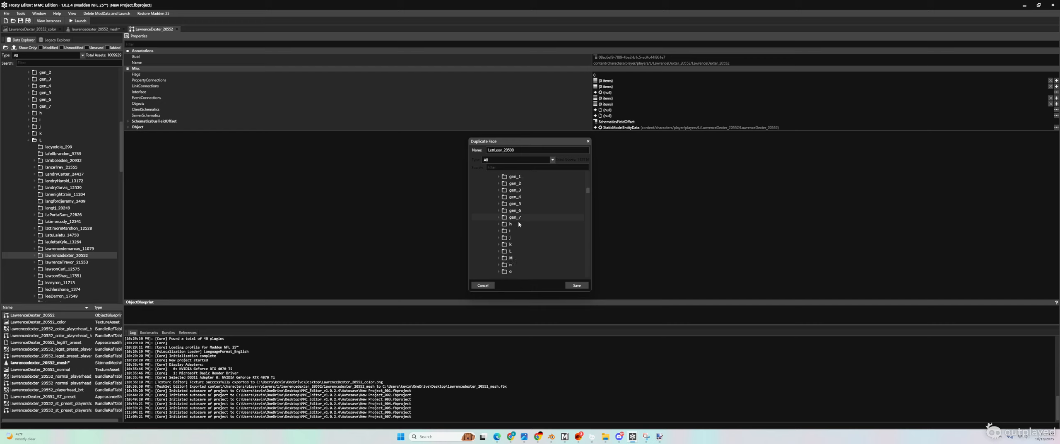
pyautogui.click(576, 285)
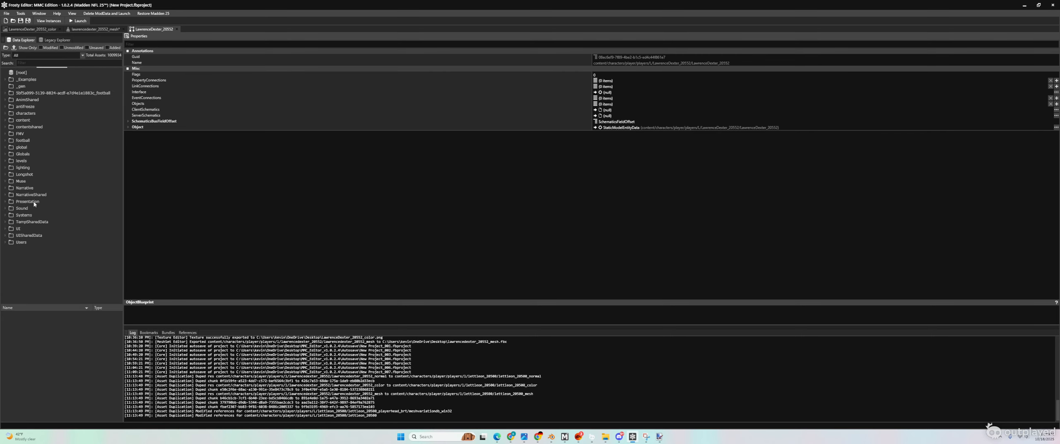
# Step: Import the Lett 1 image into lettleon_20500_color, then preview lettleon_20500_mesh before minimizing Frosty
pyautogui.scroll(-2, 71, 296)
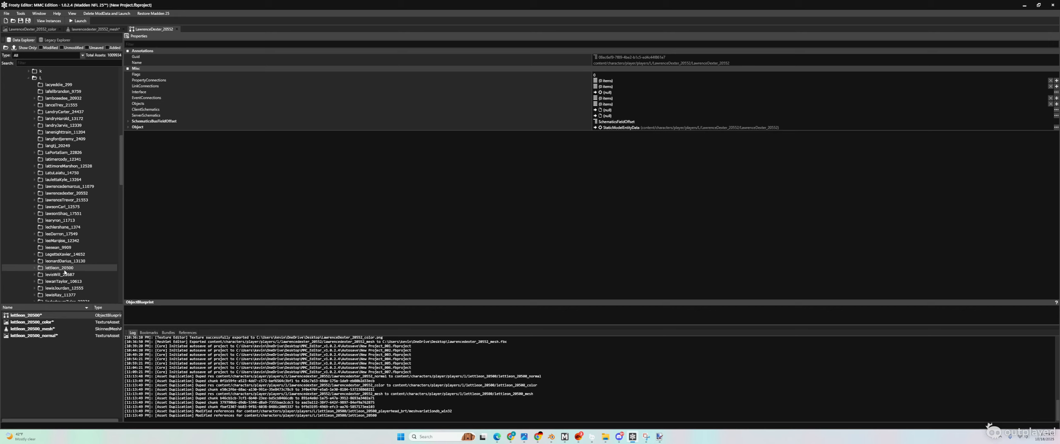
pyautogui.click(44, 323)
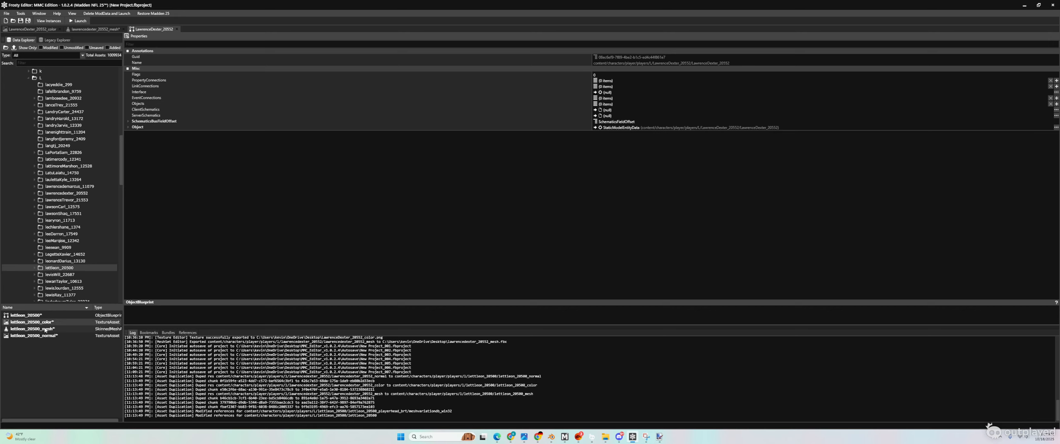
pyautogui.doubleClick(44, 322)
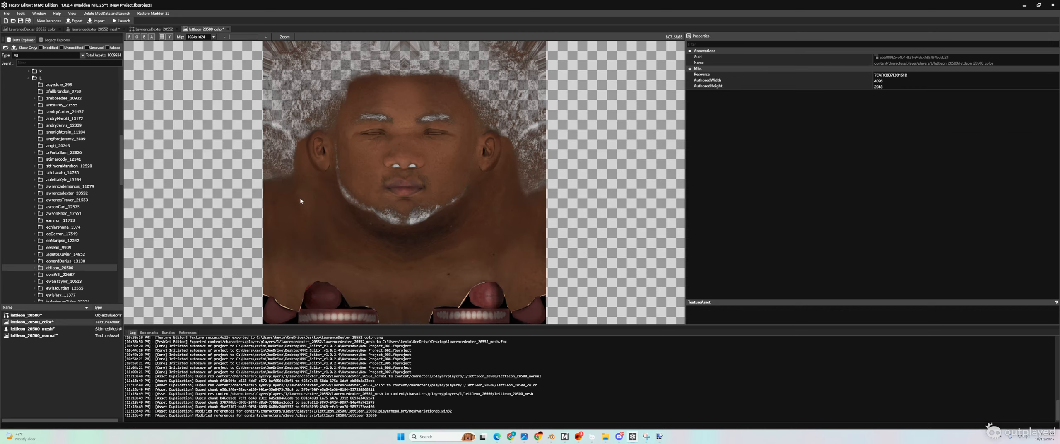
pyautogui.click(97, 21)
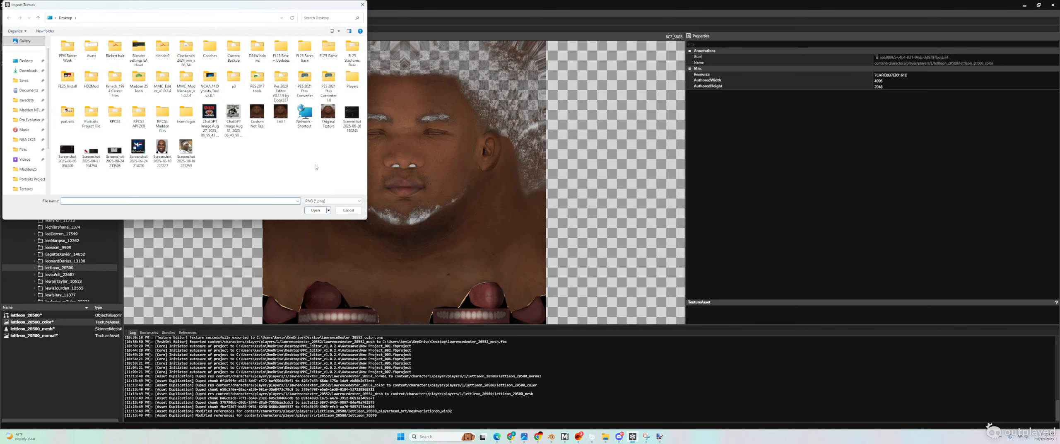
pyautogui.click(280, 113)
pyautogui.doubleClick(280, 113)
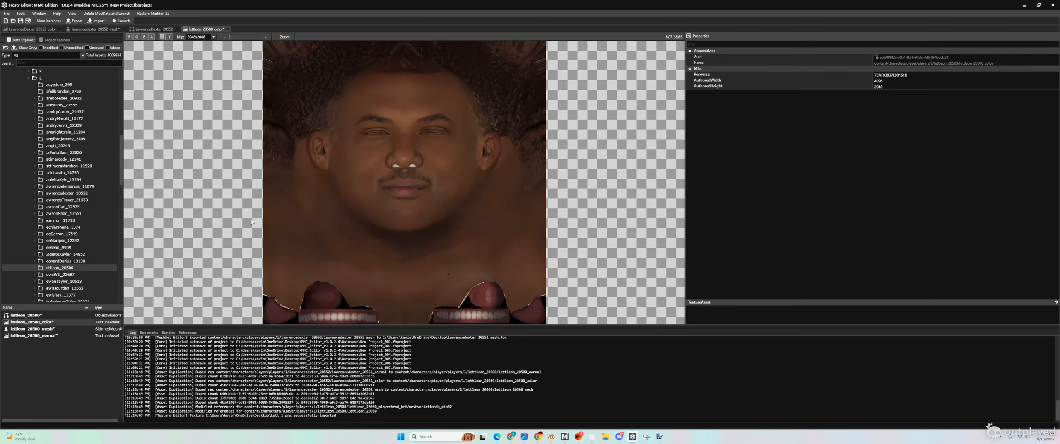
pyautogui.click(48, 330)
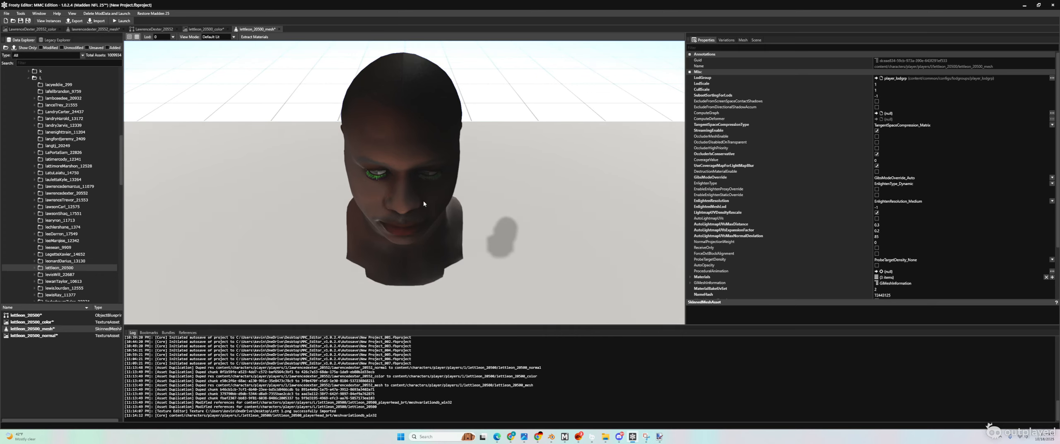
pyautogui.click(1025, 5)
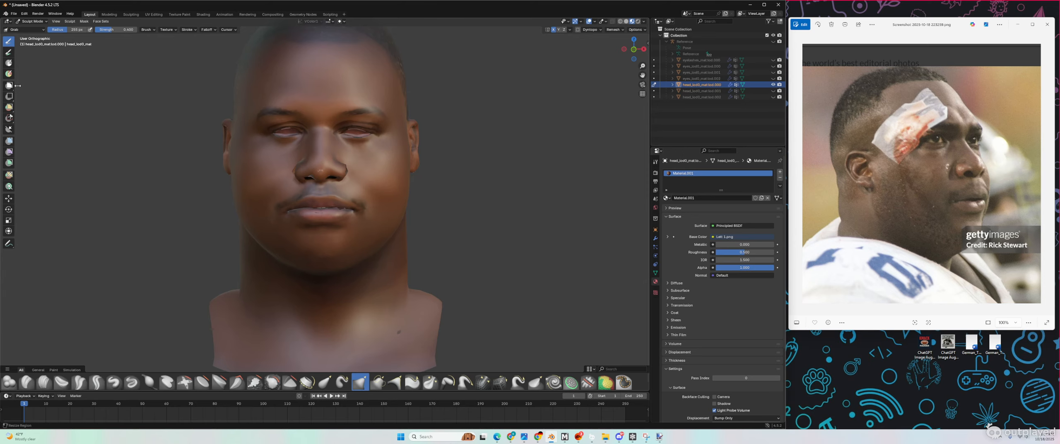
# Step: Switch to Object Mode and unhide the head_lod0 and eye LOD meshes
pyautogui.click(46, 23)
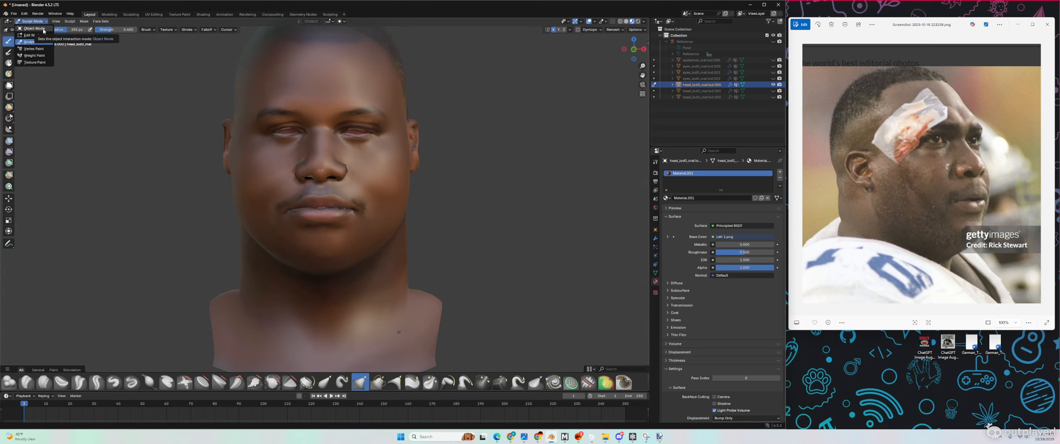
pyautogui.click(41, 28)
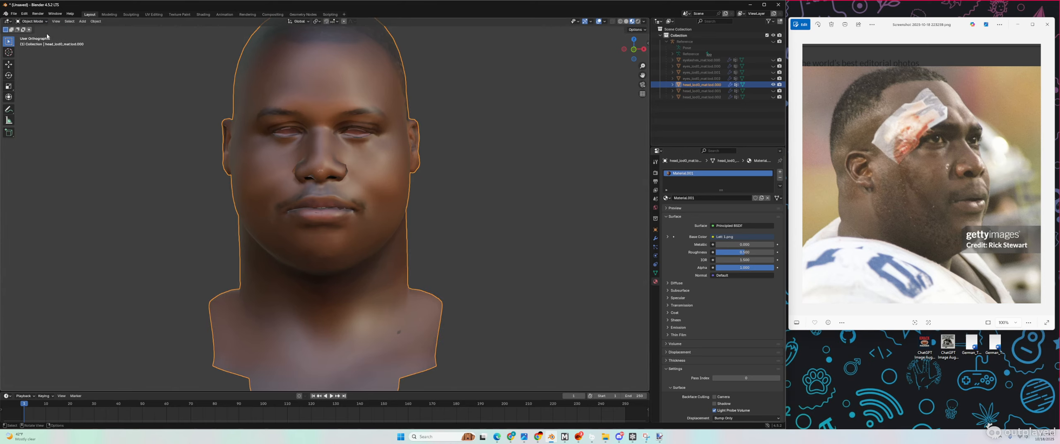
pyautogui.click(773, 96)
pyautogui.click(772, 91)
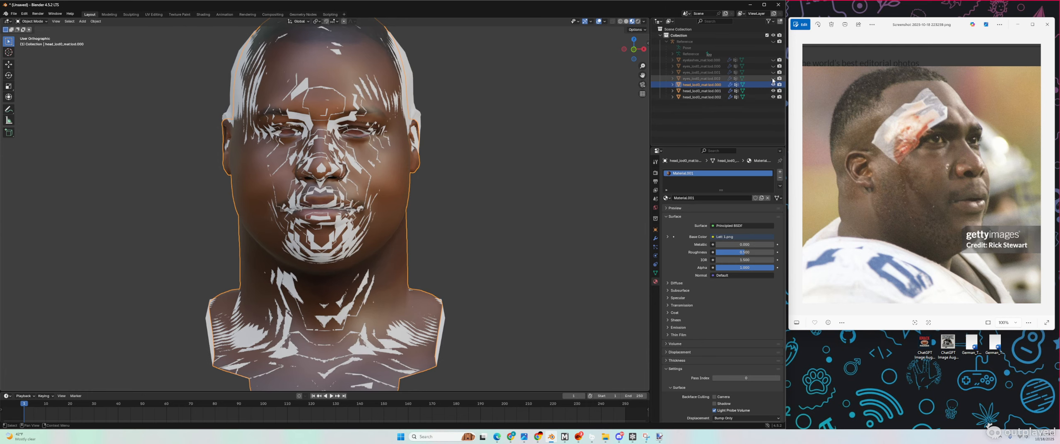
pyautogui.click(773, 78)
pyautogui.click(772, 72)
# Step: Unhide the eyes, eyelashes and Reference rig, then select the three head LOD meshes
pyautogui.click(773, 66)
pyautogui.click(773, 59)
pyautogui.click(773, 41)
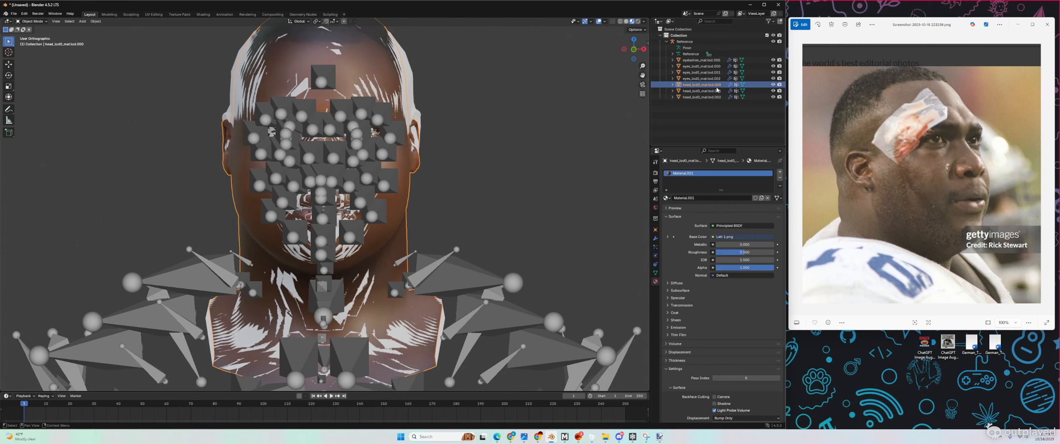
pyautogui.click(703, 97)
pyautogui.moveTo(700, 111); pyautogui.dragTo(688, 35)
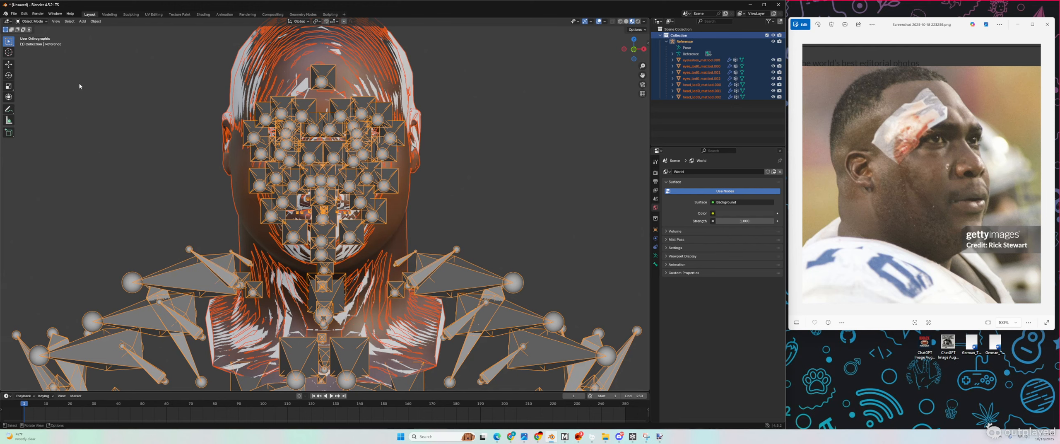
# Step: Set up an FBX export of selected Mesh and Armature objects with triangulated faces
pyautogui.click(14, 13)
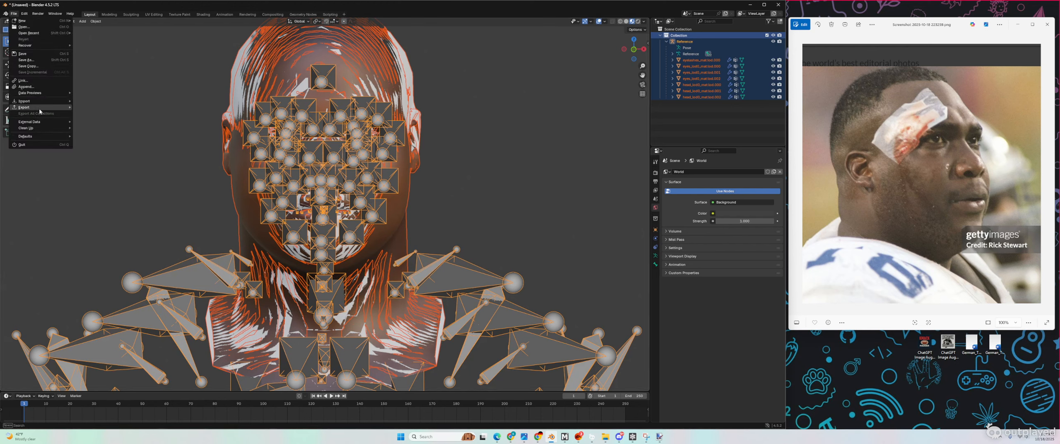
pyautogui.moveTo(40, 110)
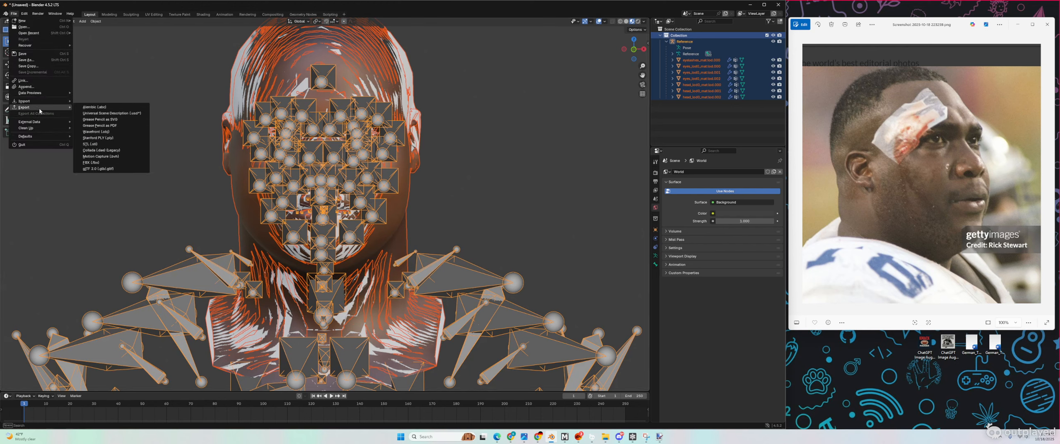
pyautogui.click(109, 162)
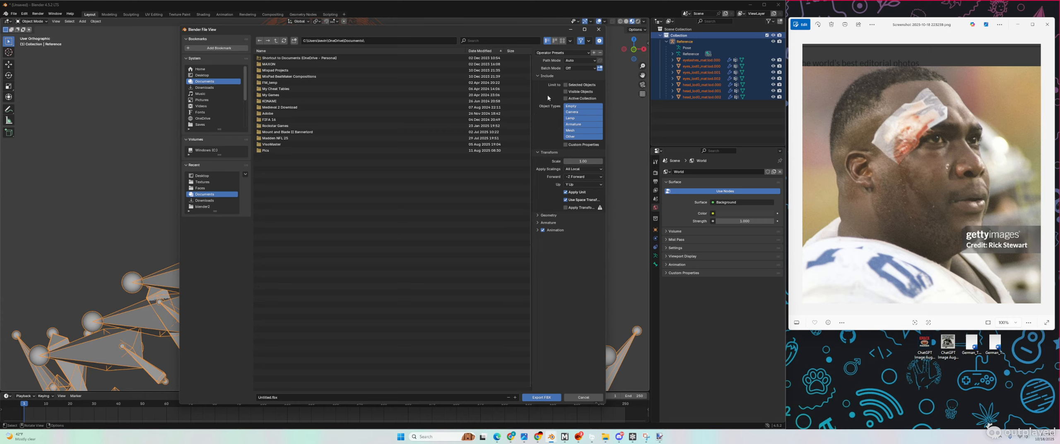
pyautogui.click(565, 85)
pyautogui.click(574, 124)
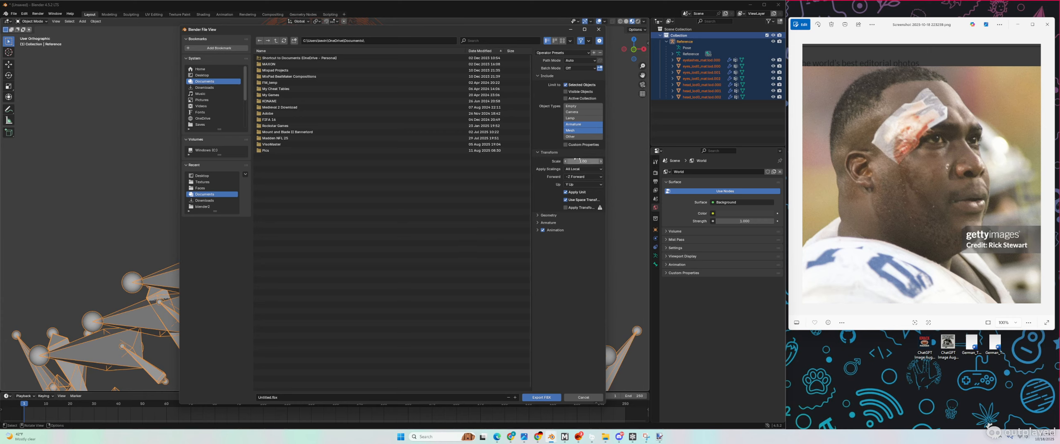
pyautogui.click(538, 216)
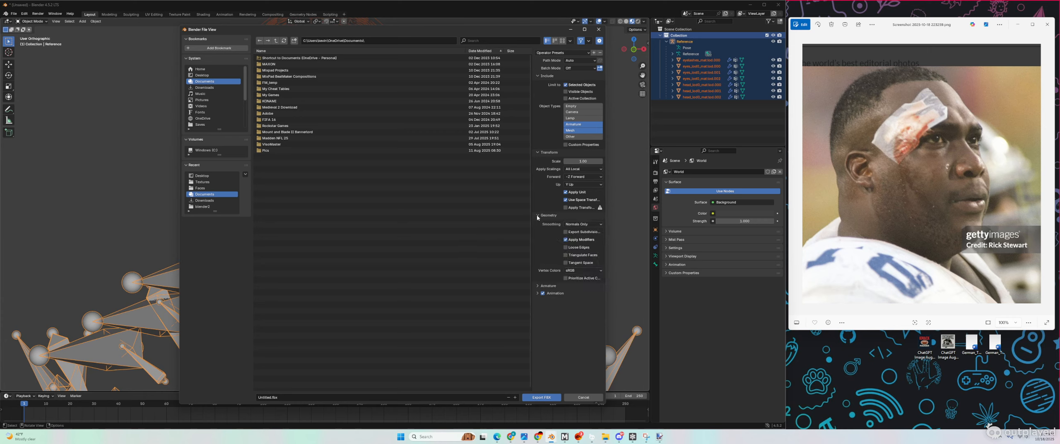
pyautogui.click(566, 254)
# Step: Export the FBX to the Desktop as 'Leon Lett Face'
pyautogui.click(202, 75)
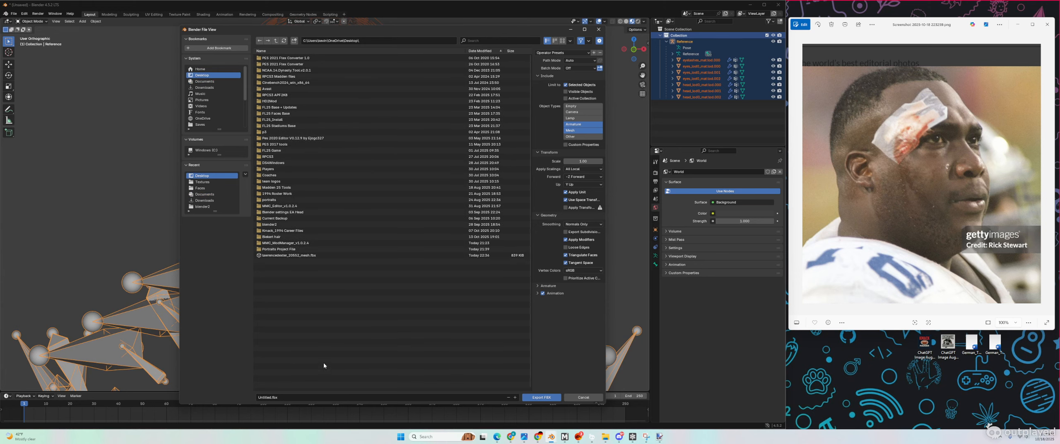
pyautogui.click(266, 397)
pyautogui.moveTo(272, 397); pyautogui.dragTo(228, 402)
pyautogui.click(276, 399)
pyautogui.write('Leon Lett Fac')
pyautogui.click(526, 398)
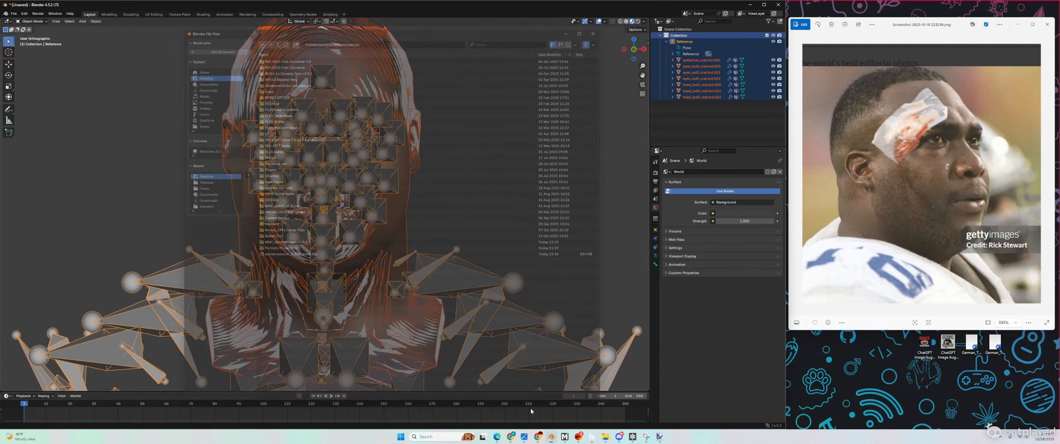
# Step: Import the Leon Lett Face FBX as the skinned head mesh in Frosty Editor
pyautogui.click(751, 4)
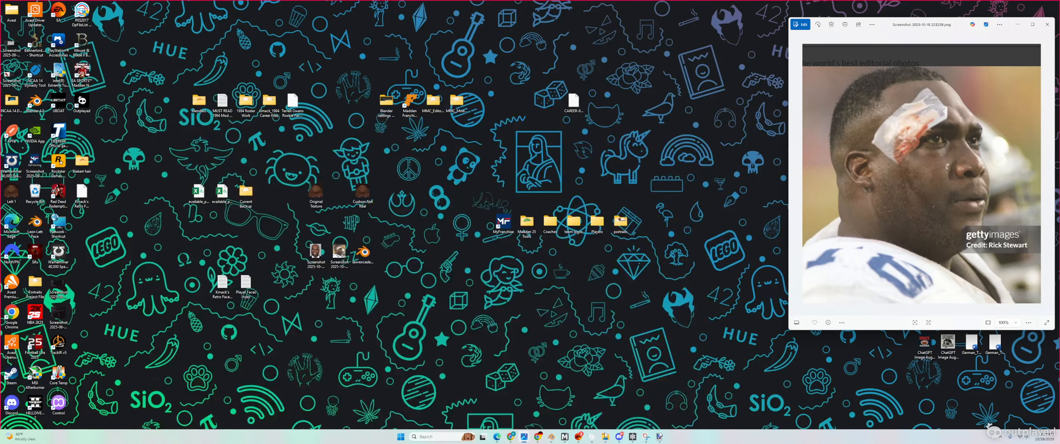
pyautogui.click(633, 437)
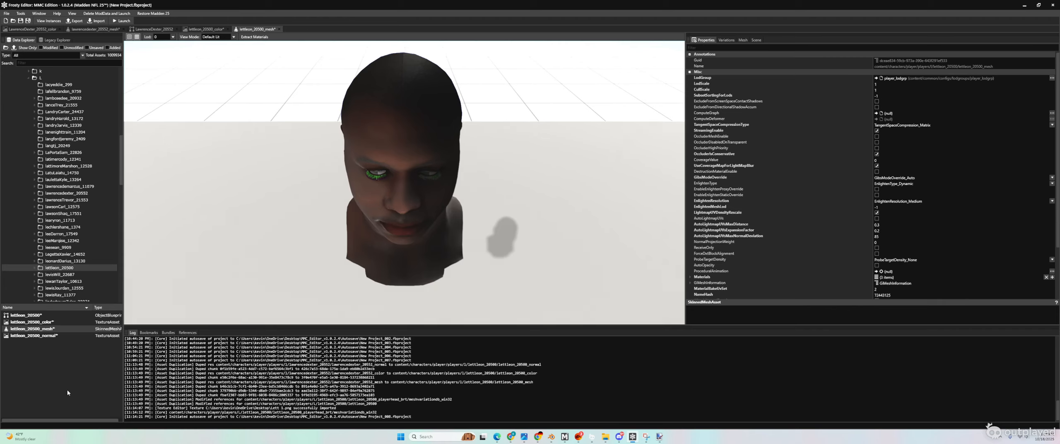
pyautogui.click(99, 21)
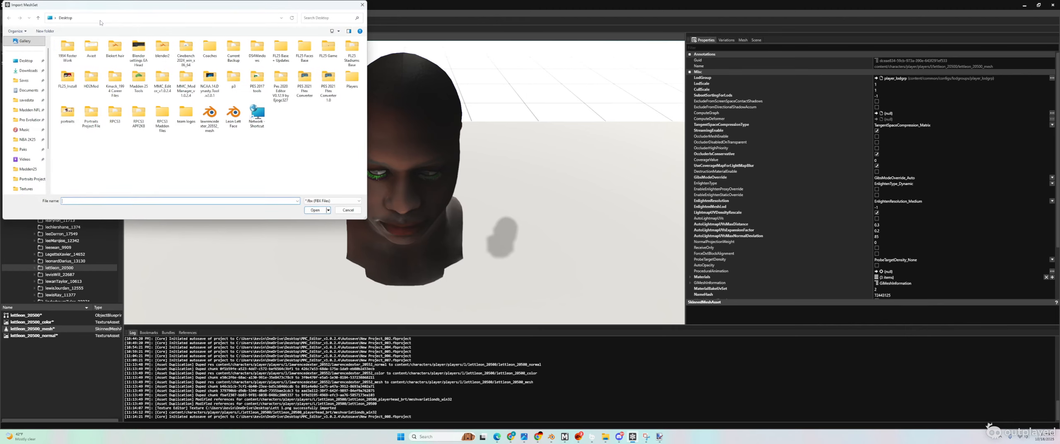
pyautogui.doubleClick(233, 116)
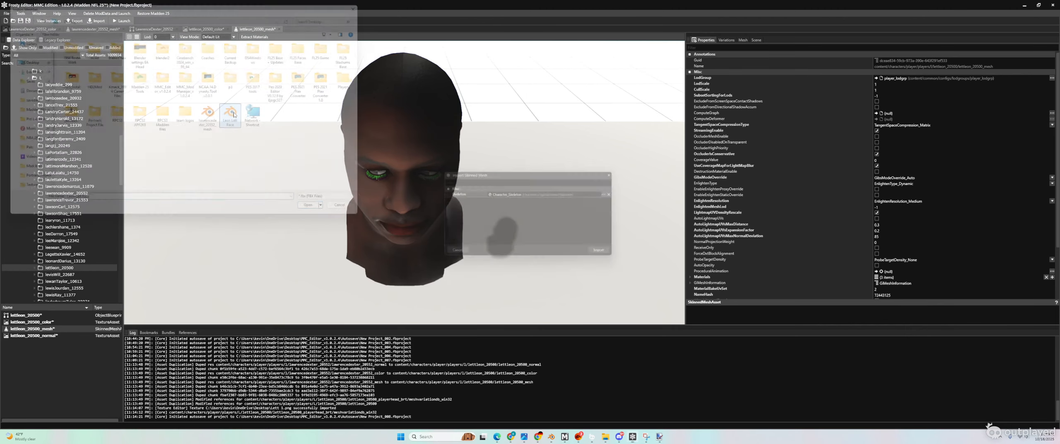
pyautogui.click(597, 254)
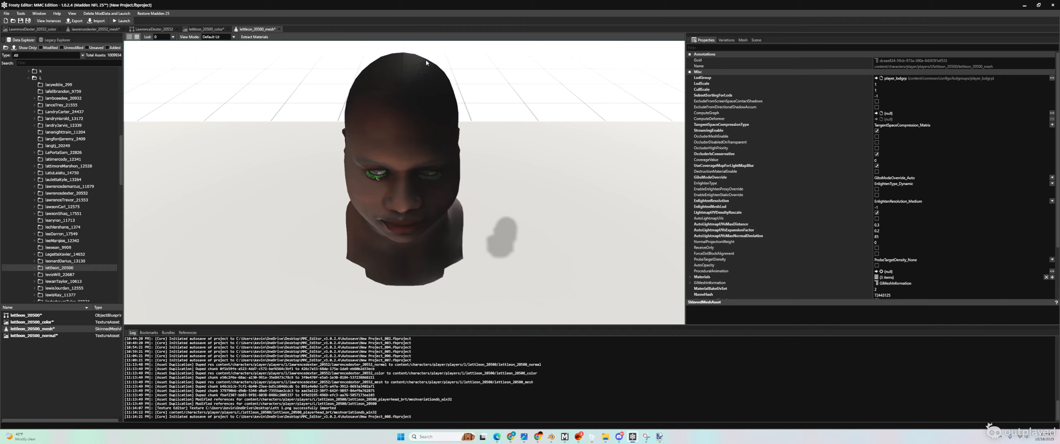
# Step: Move up the asset list to lettleon_20500 and bring up the File menu
pyautogui.click(38, 338)
pyautogui.press('Up')
pyautogui.press('Up')
pyautogui.press('Up')
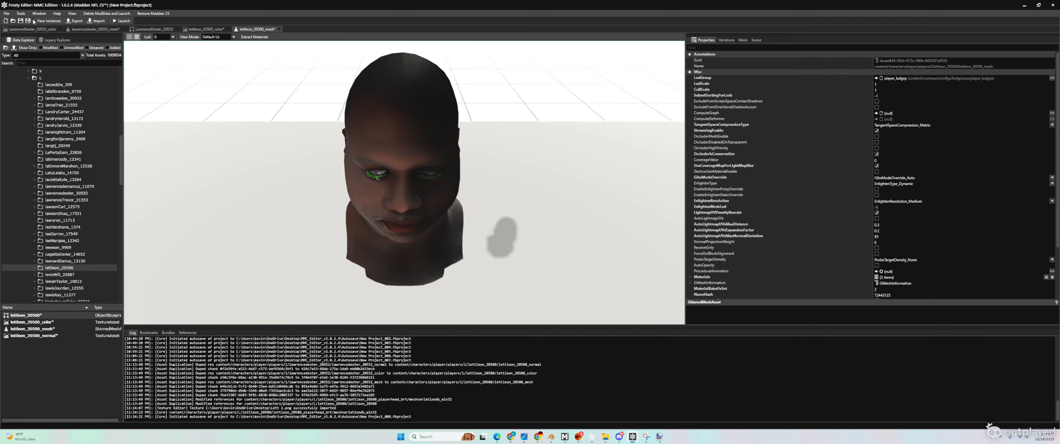
pyautogui.click(8, 14)
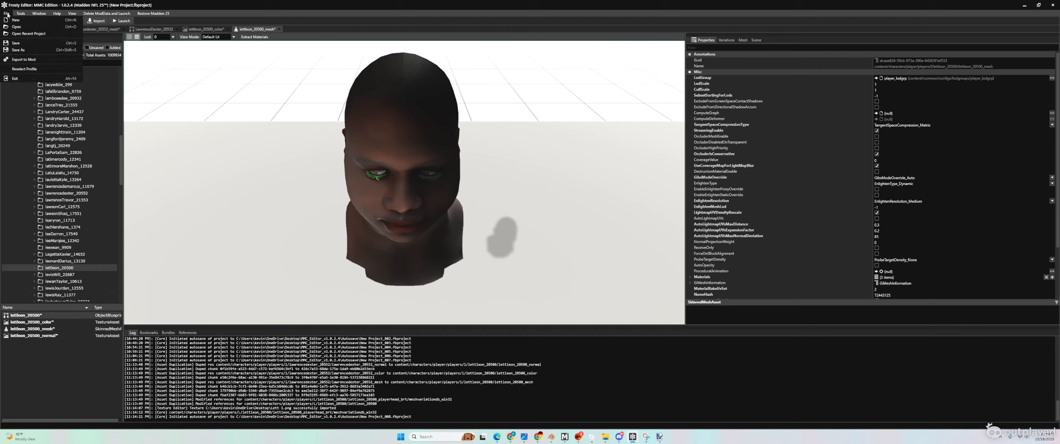
# Step: Start a mod export with the KMACK MADDEN image as icon and an edited description
pyautogui.click(25, 60)
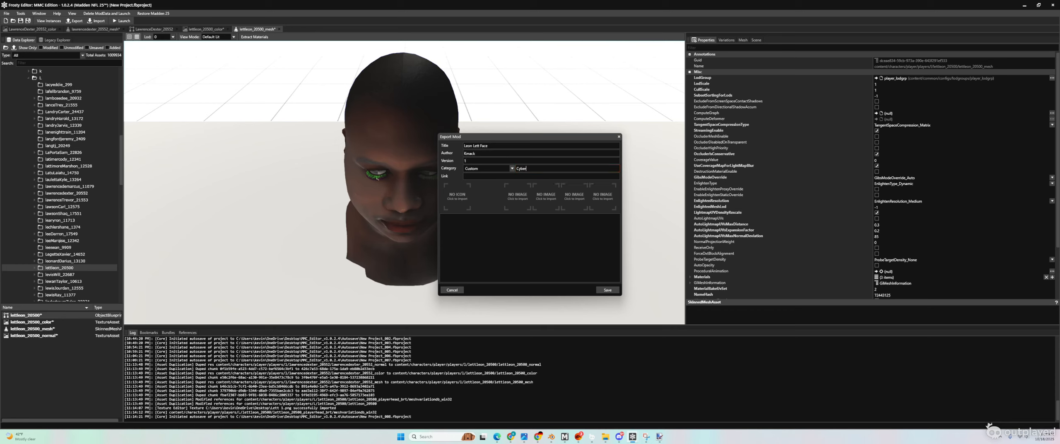
pyautogui.click(460, 200)
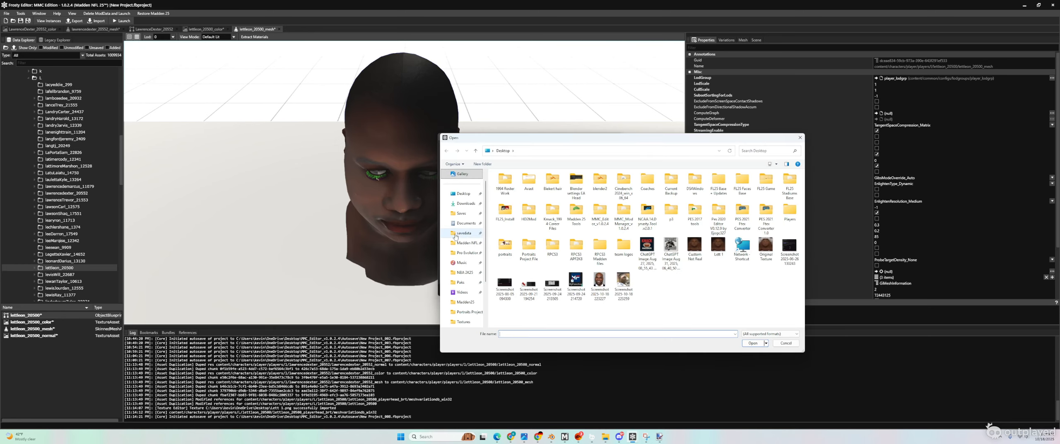
pyautogui.doubleClick(648, 253)
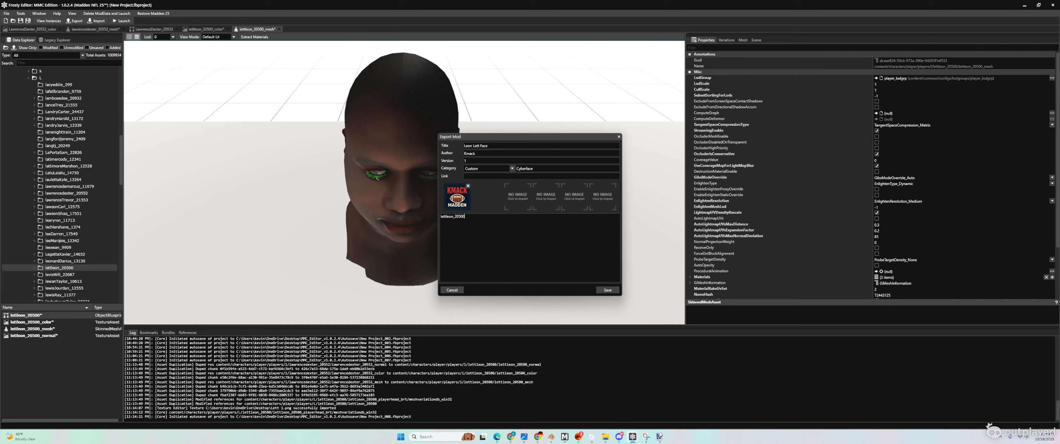
pyautogui.hotkey('ctrl', 'a')
pyautogui.click(470, 227)
# Step: Save the mod as Leon Lett Face.fbmod in MMC_ModManager's Mods\Madden25 folder, then minimize Frosty
pyautogui.click(608, 291)
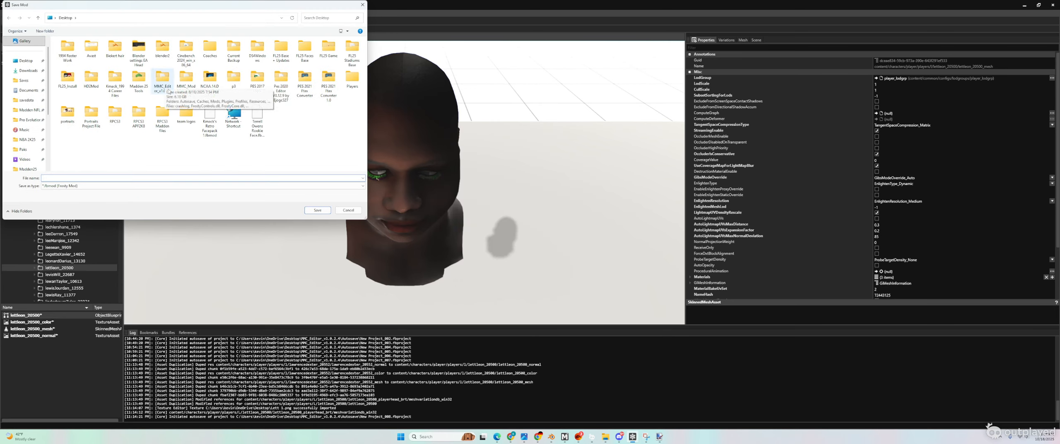
pyautogui.doubleClick(186, 79)
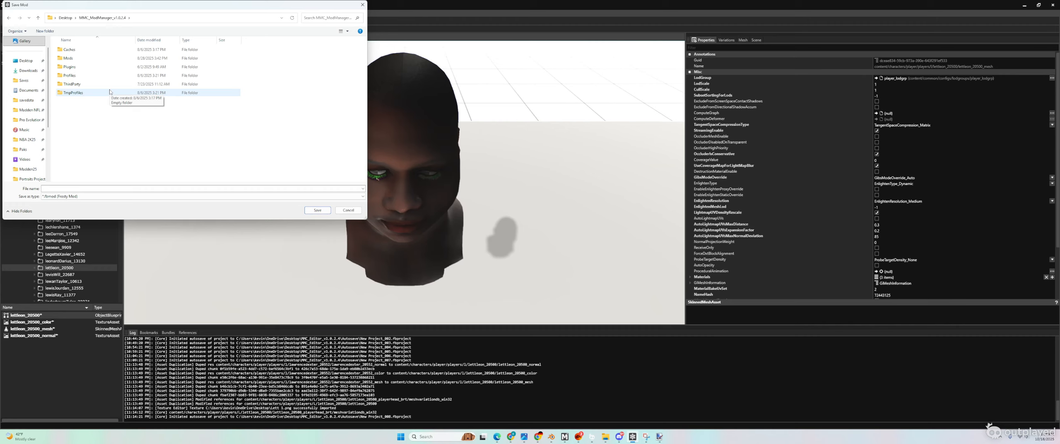
pyautogui.doubleClick(84, 59)
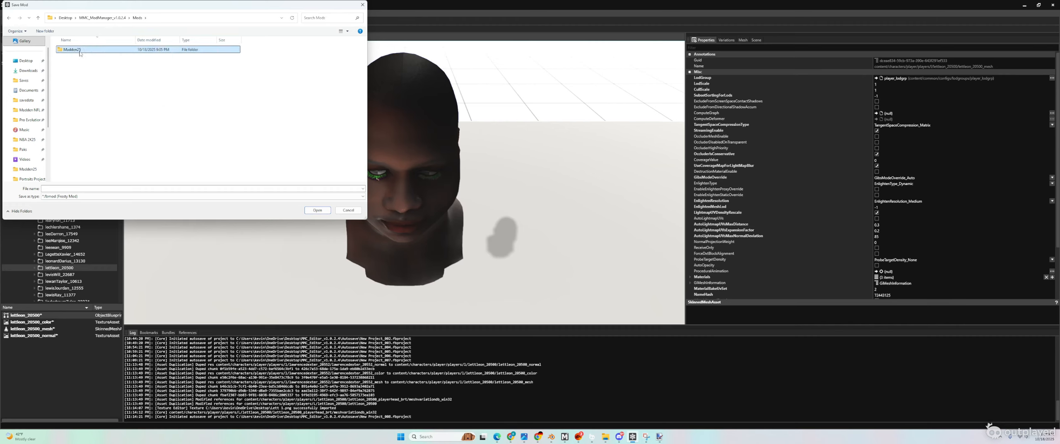
pyautogui.doubleClick(76, 50)
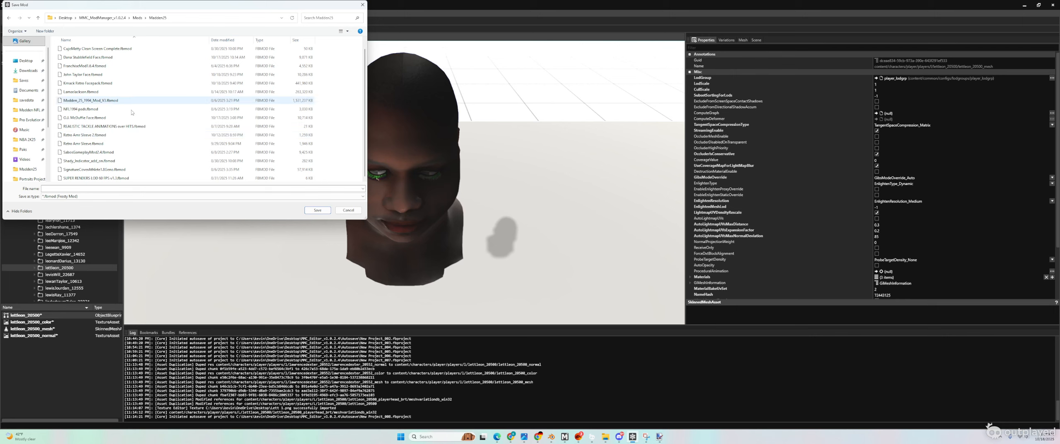
pyautogui.click(76, 188)
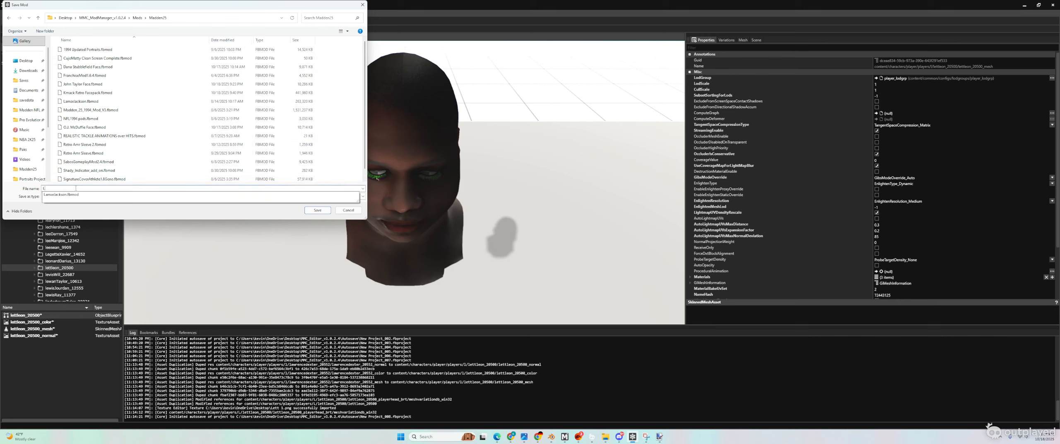
pyautogui.write('Leon Lett Face')
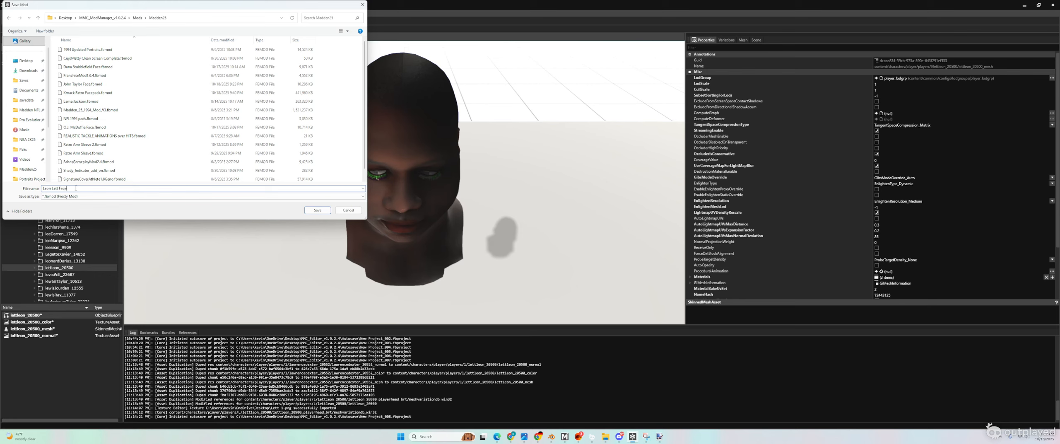
pyautogui.click(319, 211)
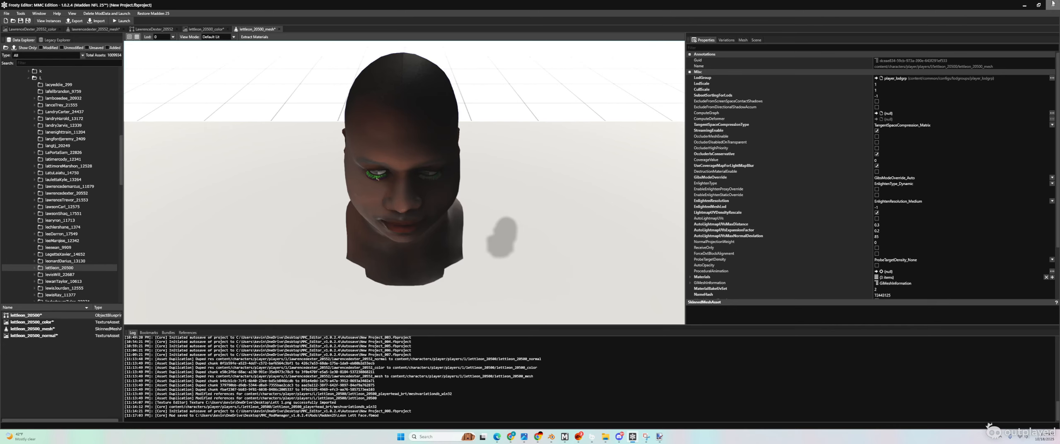
pyautogui.click(1025, 5)
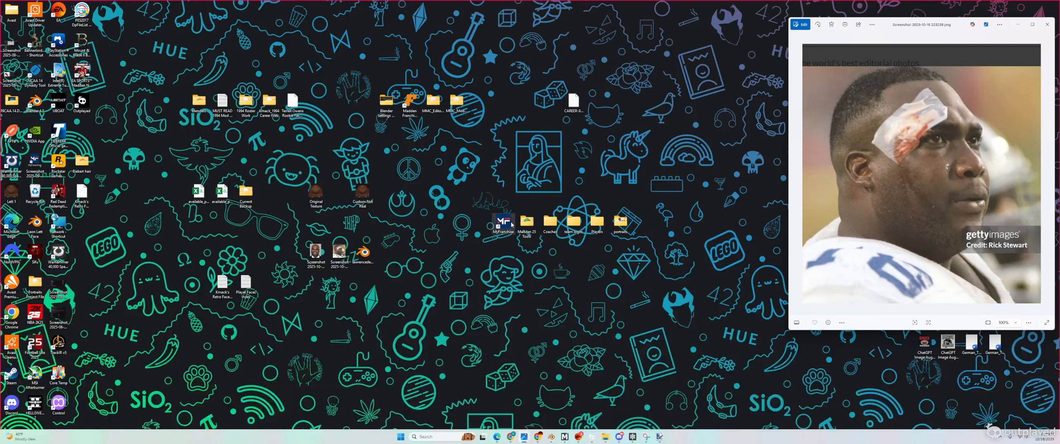
# Step: Load the CAREER-94KMACK1 franchise and open the Cowboys defensive tackle from the roster
pyautogui.doubleClick(504, 223)
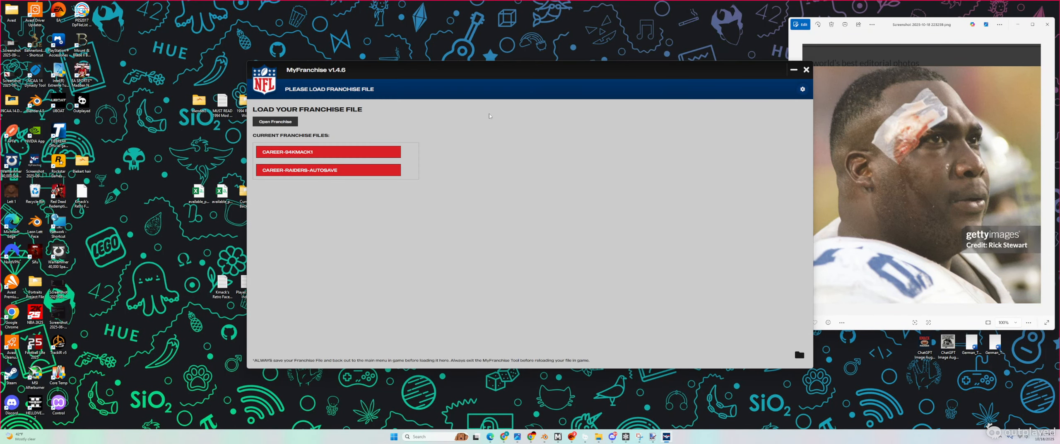
pyautogui.click(289, 154)
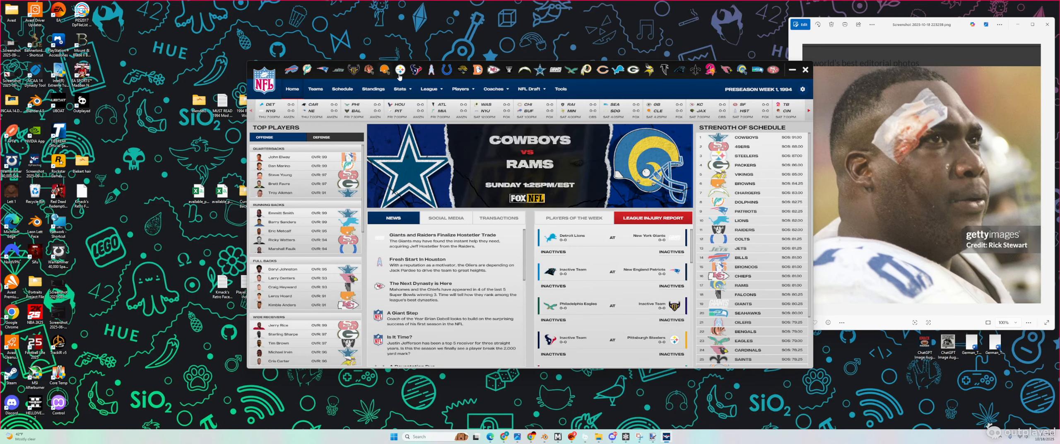
pyautogui.click(541, 72)
pyautogui.click(373, 175)
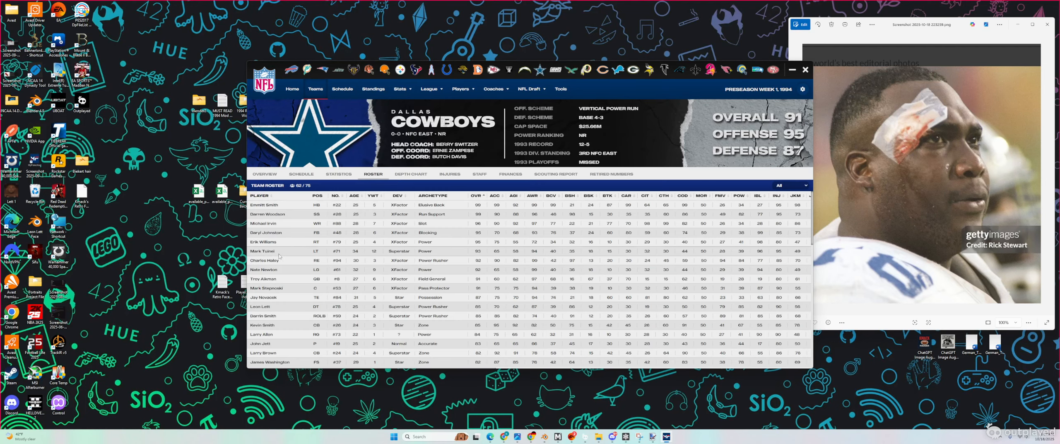
pyautogui.click(267, 309)
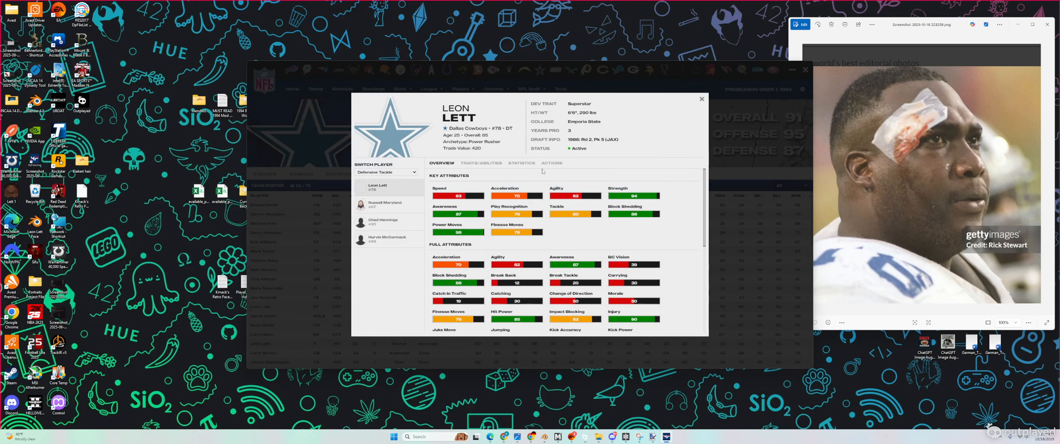
# Step: Paste lettleon_20500 into the player's Asset Name field
pyautogui.click(551, 163)
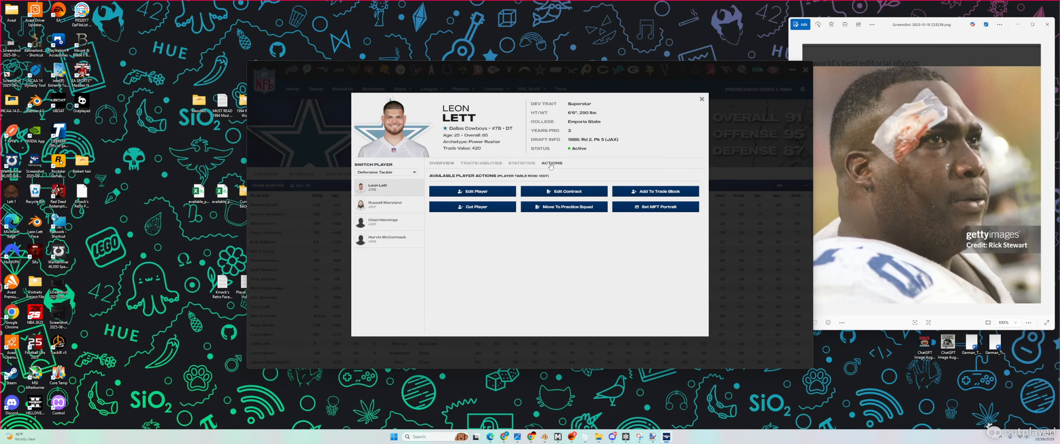
pyautogui.click(497, 195)
pyautogui.scroll(-4, 500, 230)
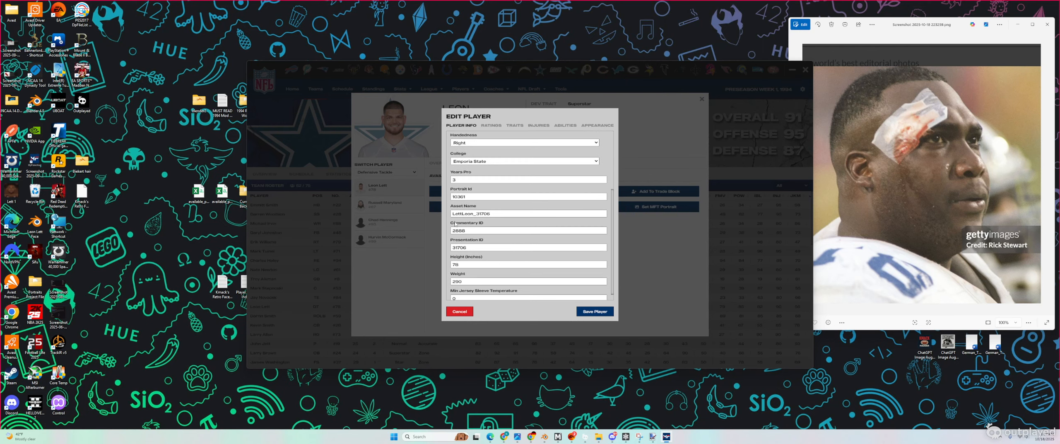
pyautogui.click(501, 214)
pyautogui.hotkey('ctrl', 'a')
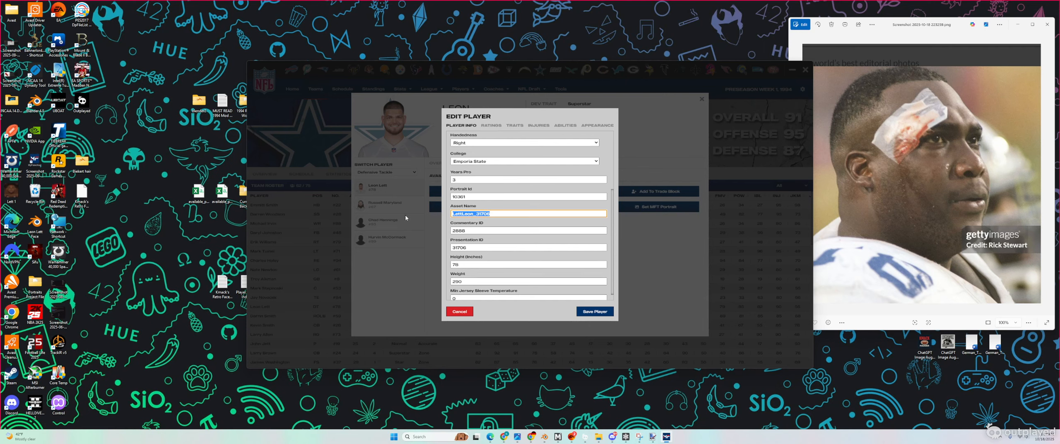
pyautogui.write('lettleon_20500')
# Step: Save and confirm the player edits, then close the card and minimize MyFranchise
pyautogui.click(594, 311)
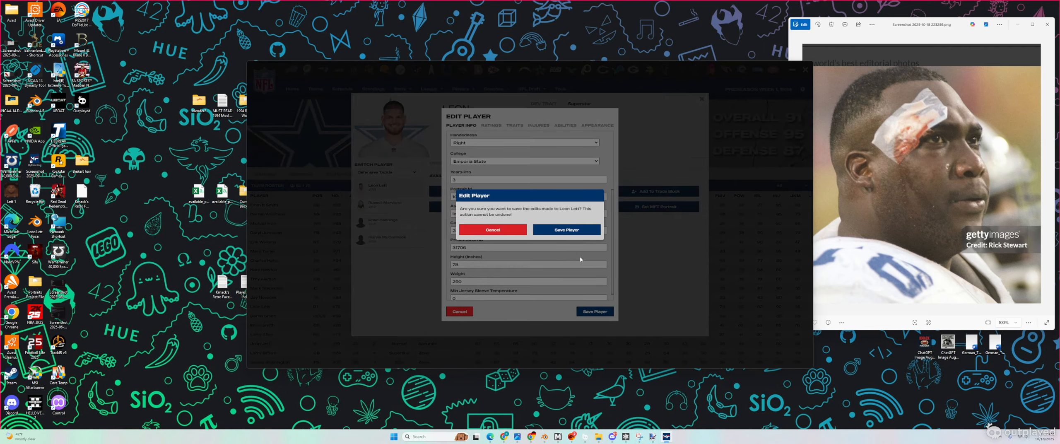
pyautogui.click(569, 230)
pyautogui.click(539, 229)
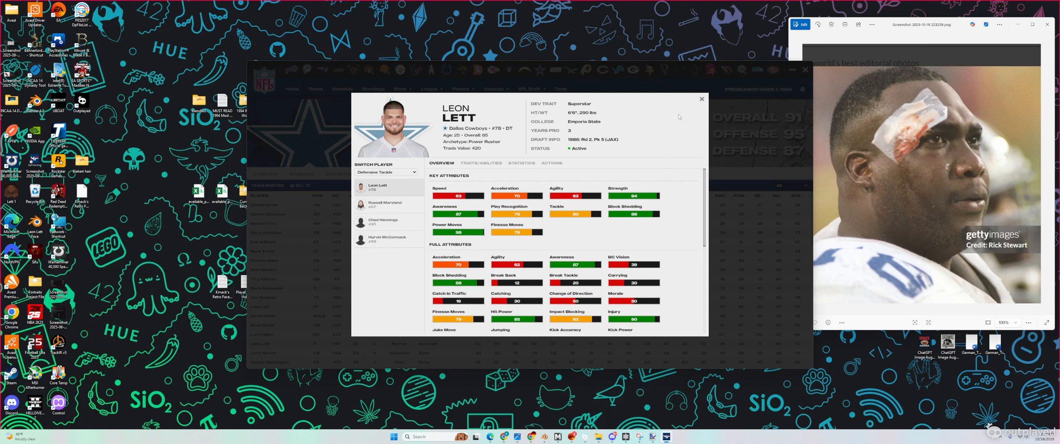
pyautogui.click(702, 99)
pyautogui.click(791, 69)
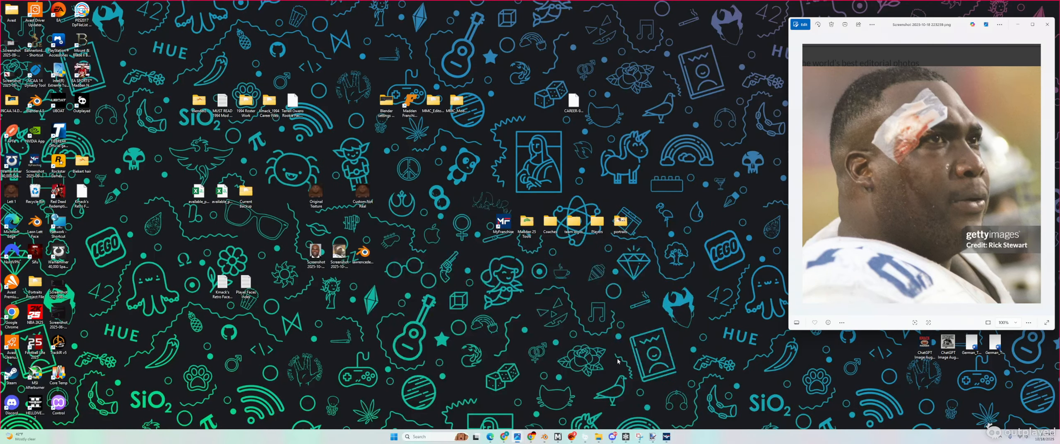
# Step: Close MyFranchise and start MMCModManager from its folder
pyautogui.rightClick(558, 437)
pyautogui.click(556, 421)
pyautogui.doubleClick(457, 101)
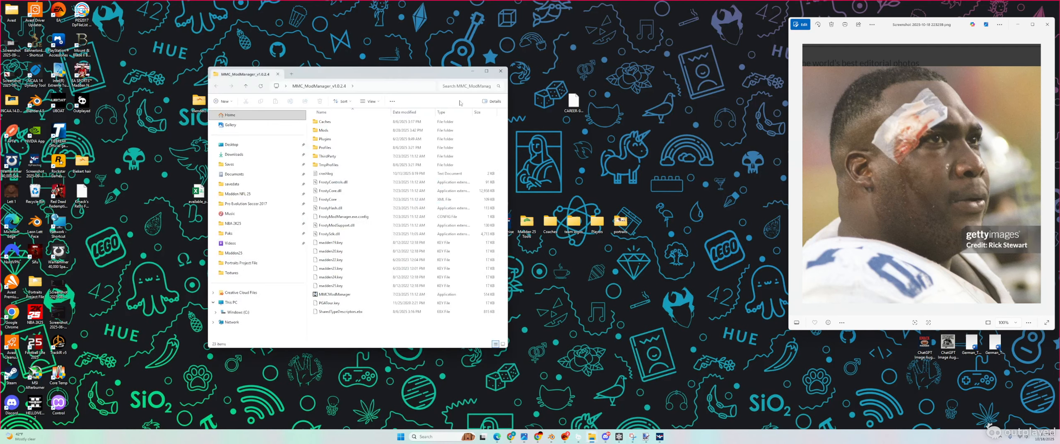
pyautogui.doubleClick(351, 294)
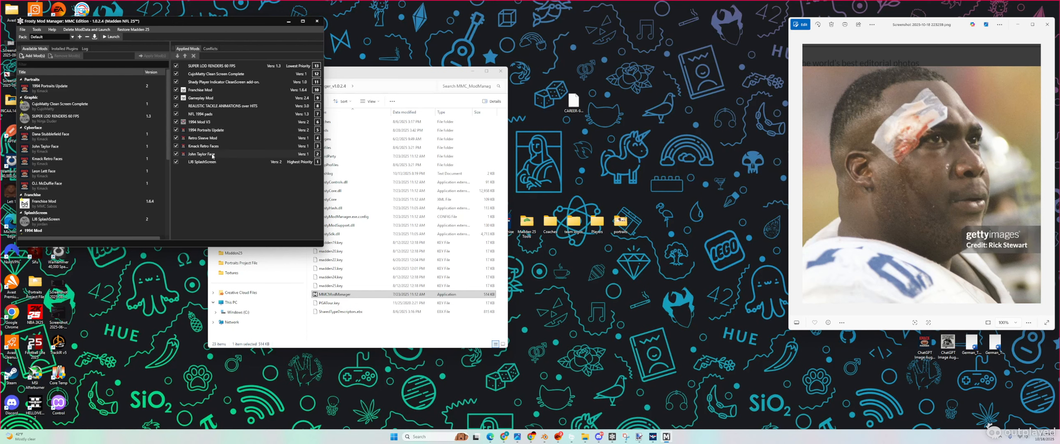
# Step: Add Leon Lett Face to the applied mods at higher priority and launch Madden
pyautogui.click(69, 173)
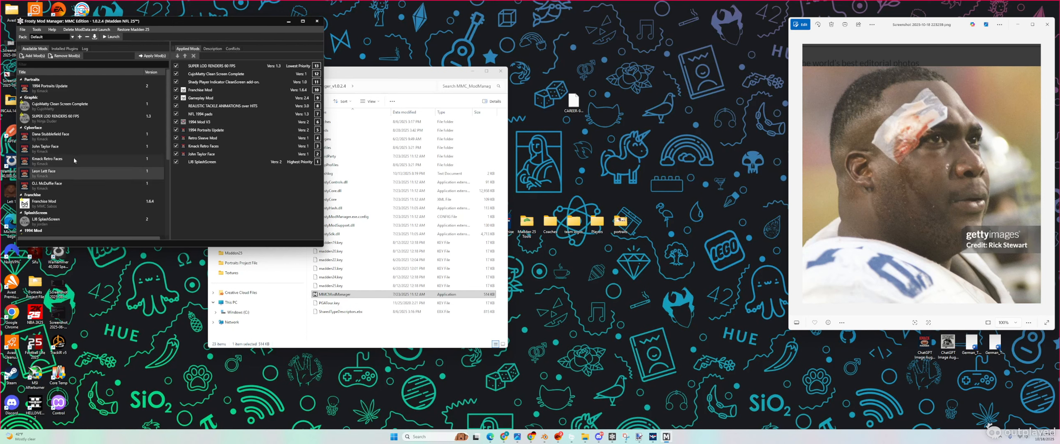
pyautogui.click(152, 56)
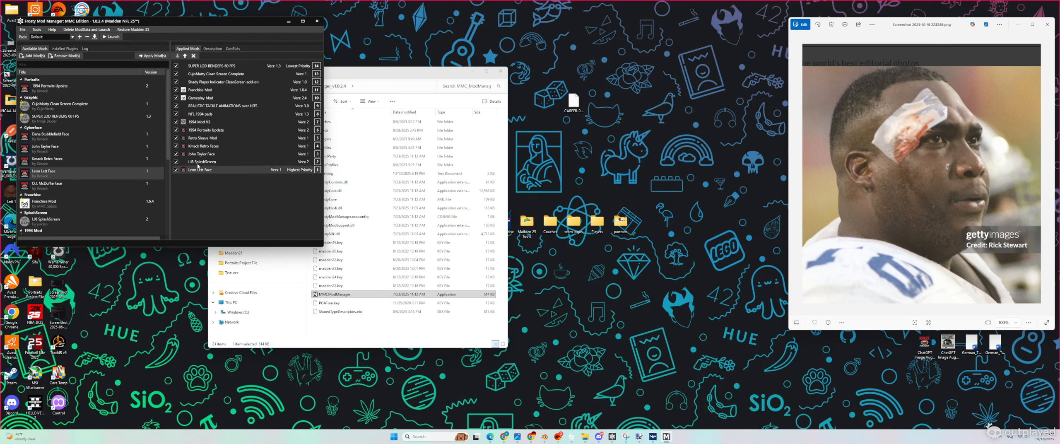
pyautogui.click(186, 56)
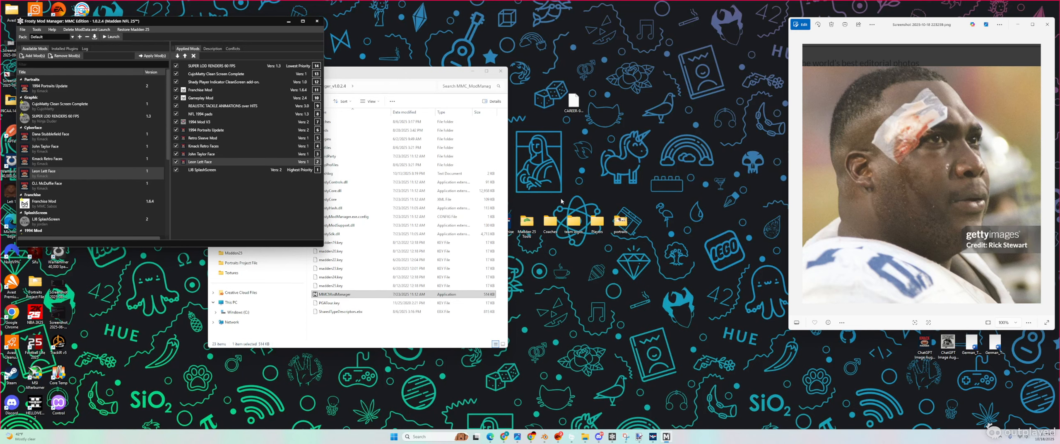
pyautogui.moveTo(453, 68); pyautogui.dragTo(499, 183)
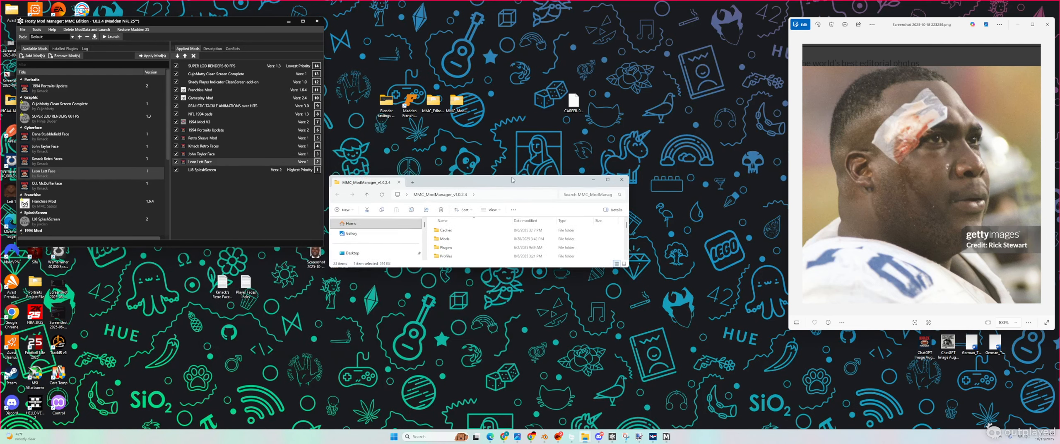
pyautogui.click(84, 30)
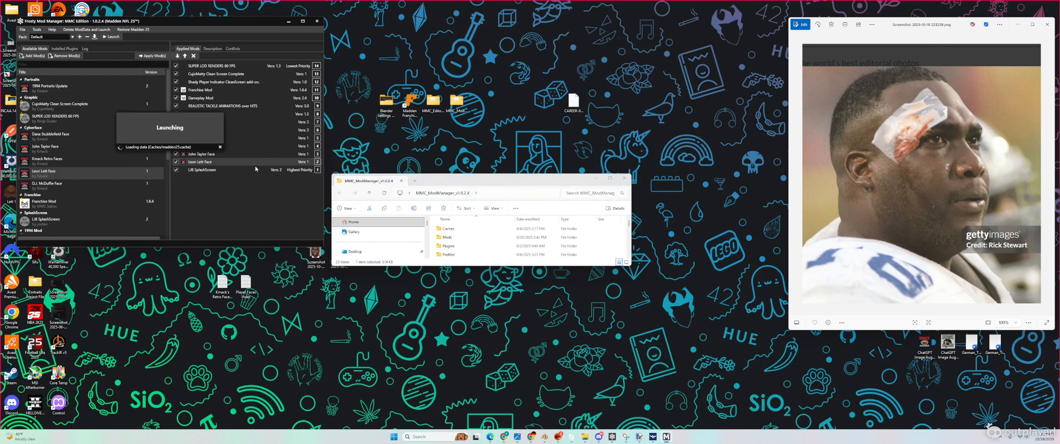
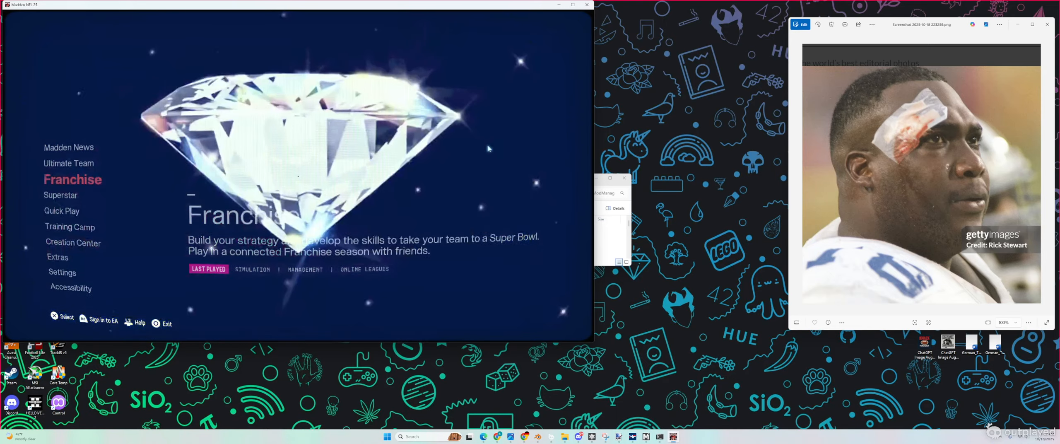
# Step: Enter Franchise without progression and open the Cowboys roster from Manage Roster > NFL Rosters
pyautogui.press('Return')
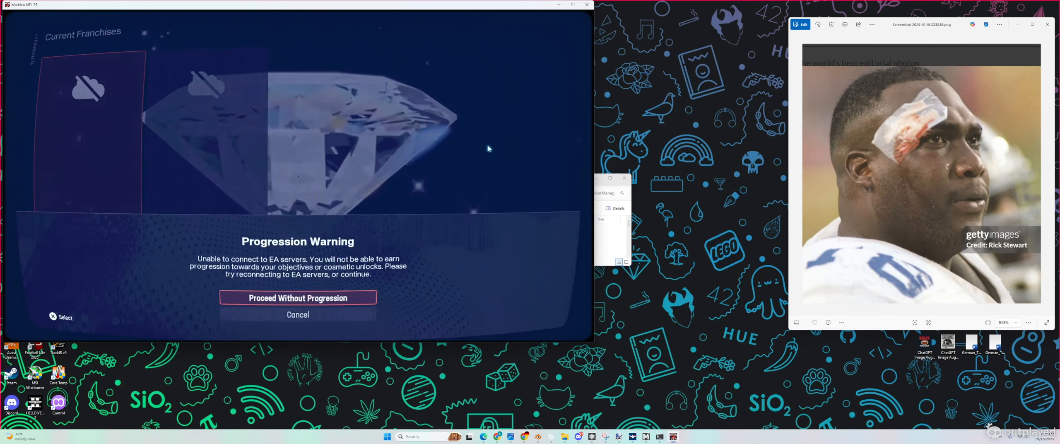
pyautogui.press('Return')
pyautogui.press('Return')
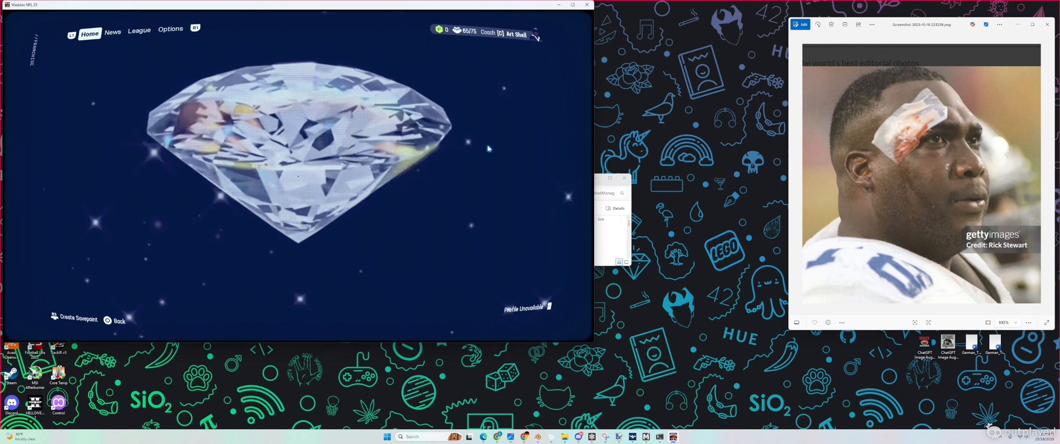
pyautogui.press('Down')
pyautogui.press('Down')
pyautogui.press('Return')
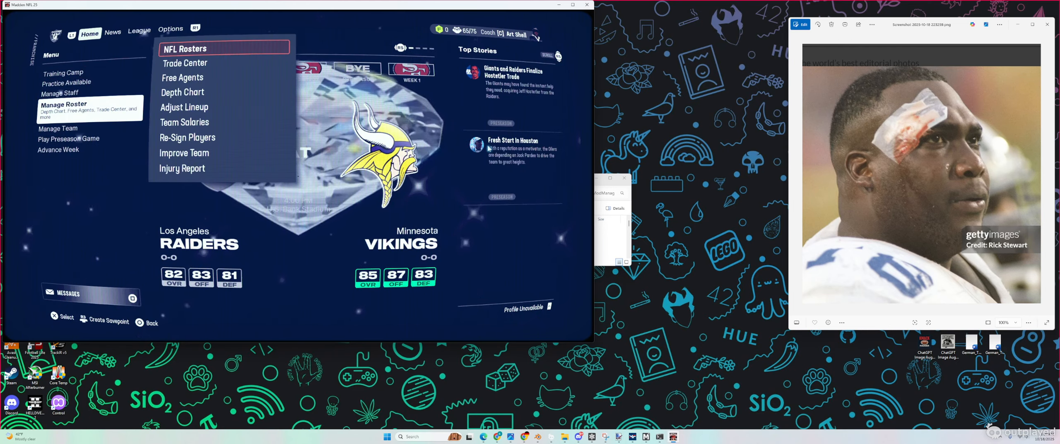
pyautogui.press('Return')
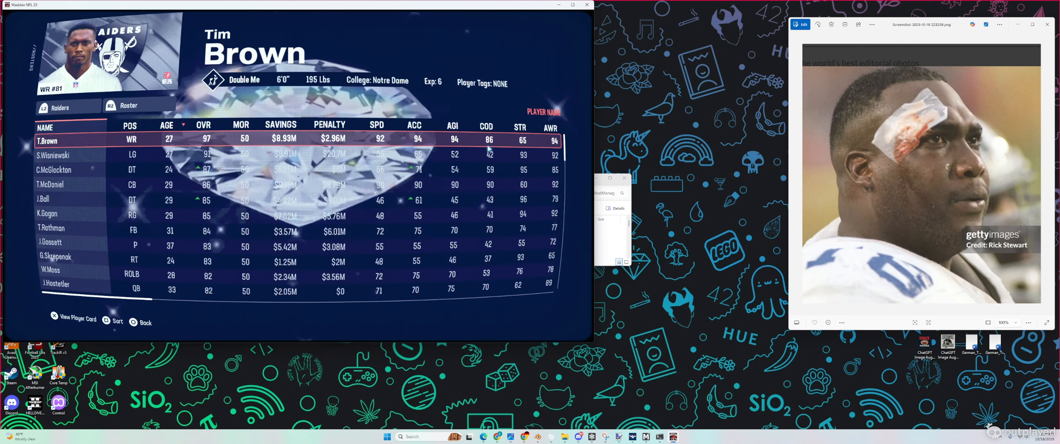
pyautogui.press('Down')
pyautogui.press('Down')
pyautogui.press('Down')
pyautogui.press('Down')
pyautogui.press('Down')
pyautogui.press('Down')
pyautogui.press('Down')
pyautogui.press('Down')
pyautogui.press('Down')
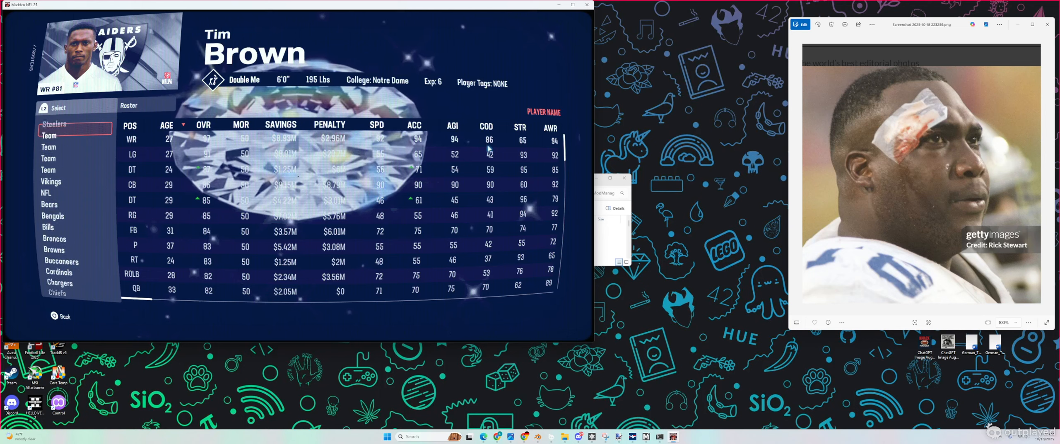
pyautogui.press('Down')
pyautogui.press('Down')
pyautogui.press('Down')
pyautogui.press('Down')
pyautogui.press('Down')
pyautogui.press('Down')
pyautogui.press('Down')
pyautogui.press('Down')
pyautogui.press('Down')
pyautogui.press('Down')
pyautogui.press('Down')
pyautogui.press('Down')
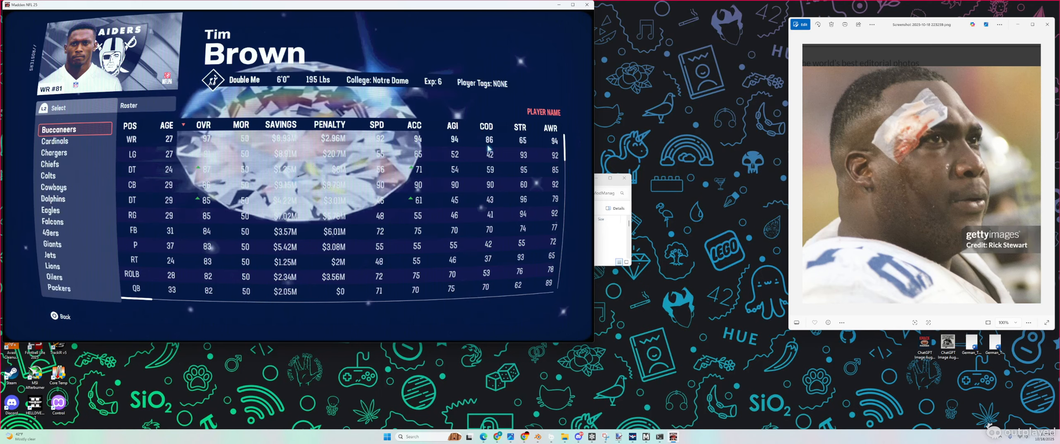
pyautogui.press('Down')
pyautogui.press('Down')
pyautogui.press('Return')
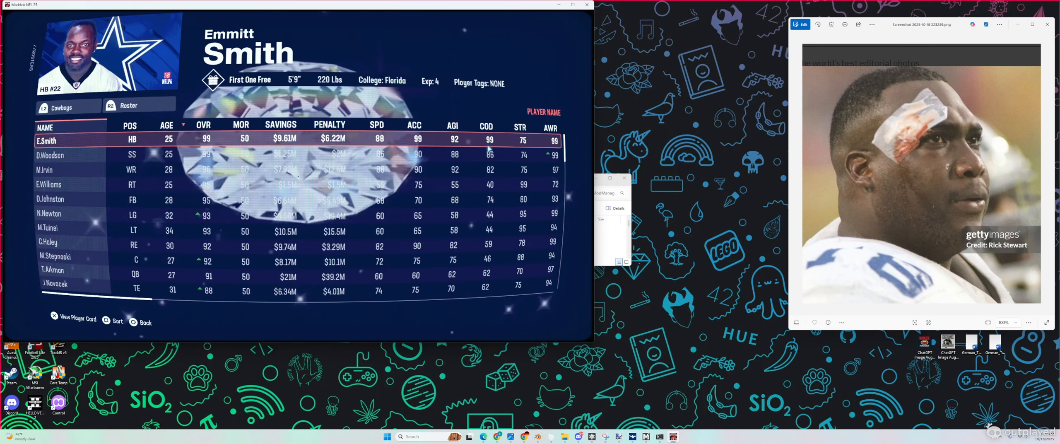
# Step: Filter the Cowboys roster to defensive tackles and open DT #78's player card
pyautogui.press('Down')
pyautogui.press('Down')
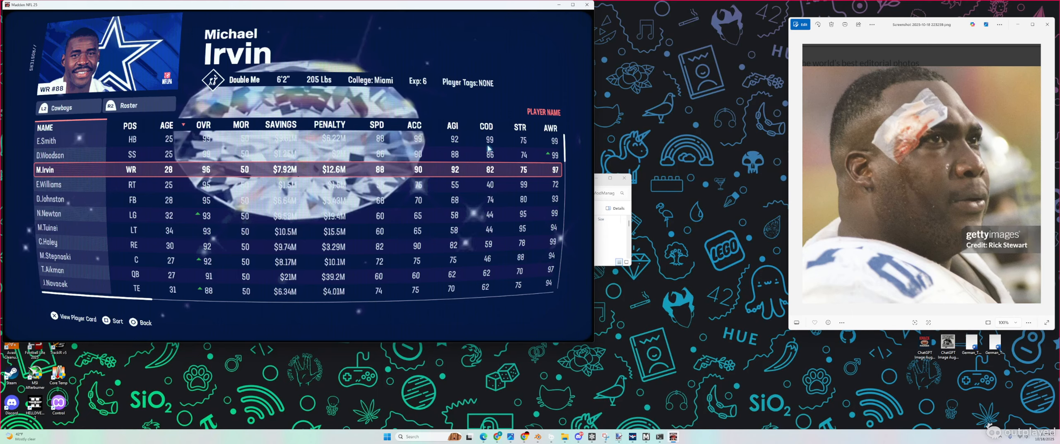
pyautogui.press('R2')
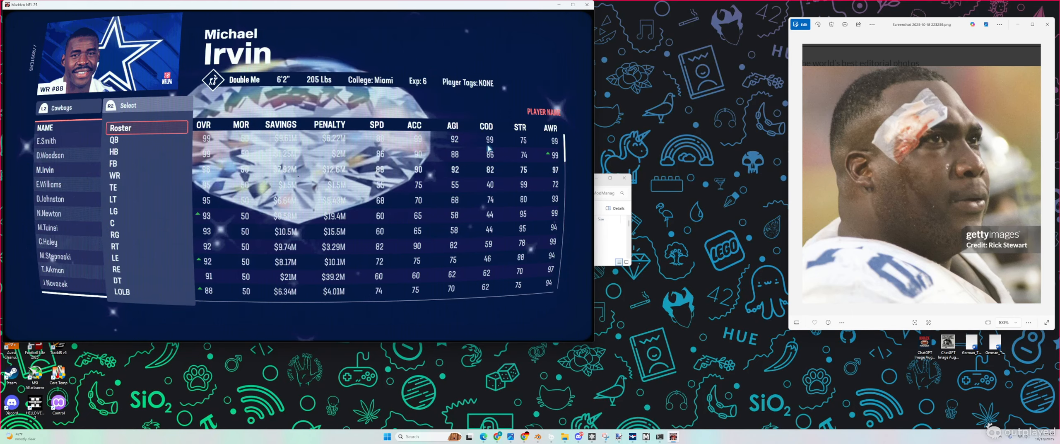
pyautogui.press('Down')
pyautogui.press('Down')
pyautogui.press('Down')
pyautogui.press('Down')
pyautogui.press('Down')
pyautogui.press('Down')
pyautogui.press('Down')
pyautogui.press('Down')
pyautogui.press('Down')
pyautogui.press('Down')
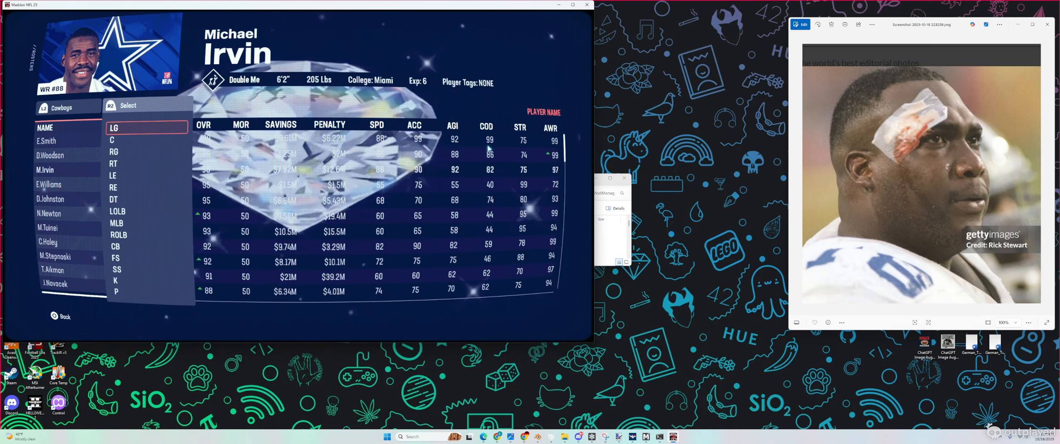
pyautogui.press('Return')
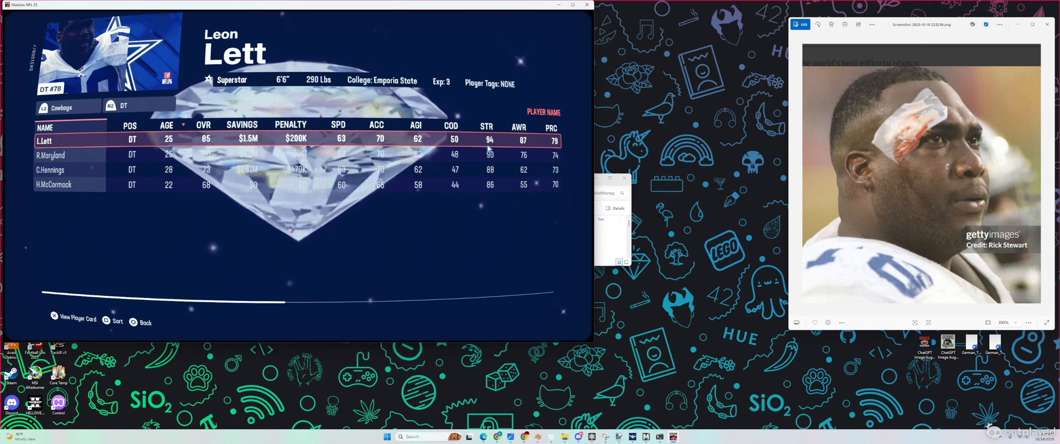
pyautogui.press('Return')
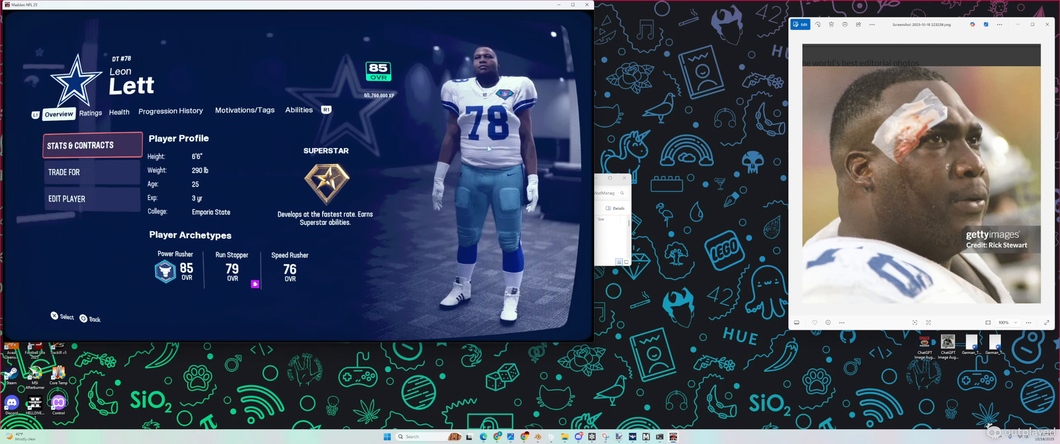
# Step: Open Edit Player for the #78 defensive tackle, then bring Blender to the front
pyautogui.press('Down')
pyautogui.press('Down')
pyautogui.press('Return')
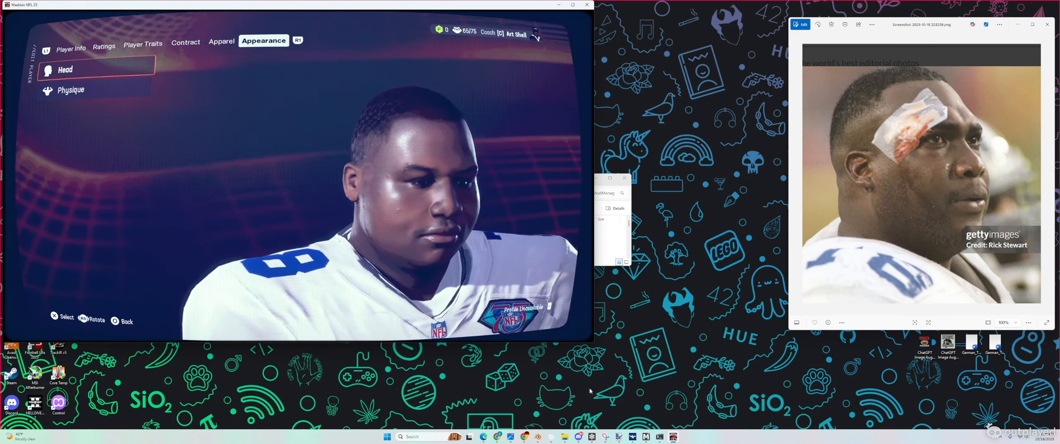
pyautogui.click(540, 438)
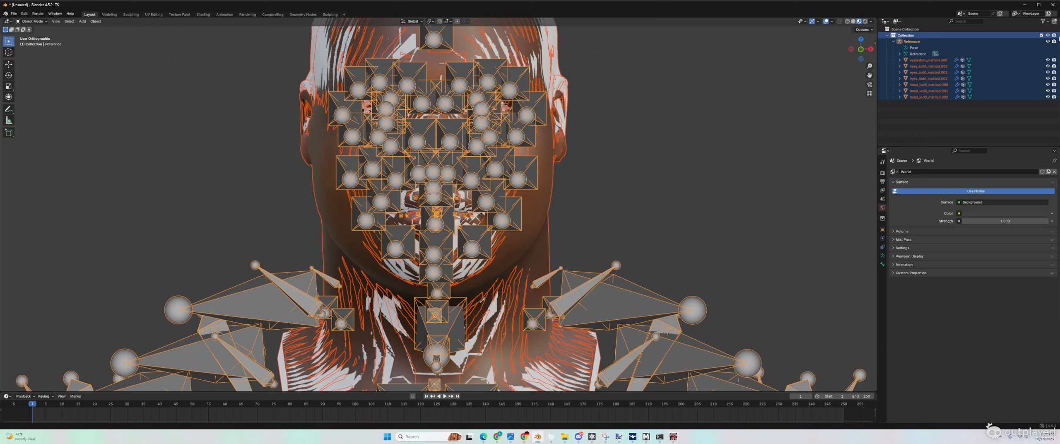
# Step: Hide the Reference skeleton and the head_lod0 .001 and .002 copies, then orbit the head
pyautogui.click(1047, 41)
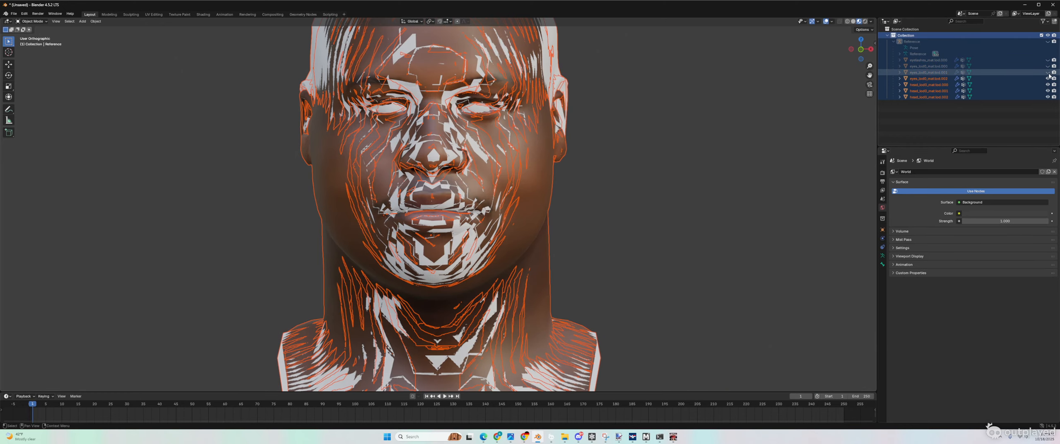
pyautogui.click(1048, 90)
pyautogui.click(1048, 97)
pyautogui.scroll(-3, 515, 195)
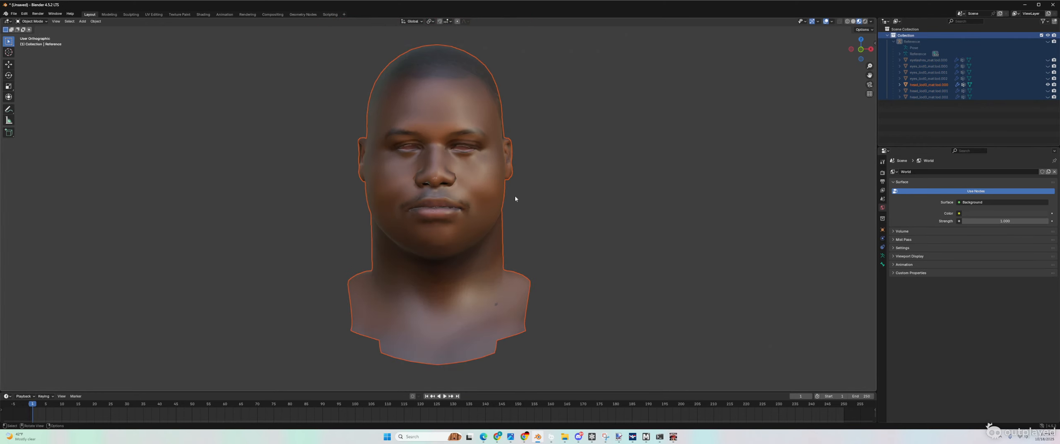
pyautogui.moveTo(517, 195); pyautogui.dragTo(542, 202, button='middle')
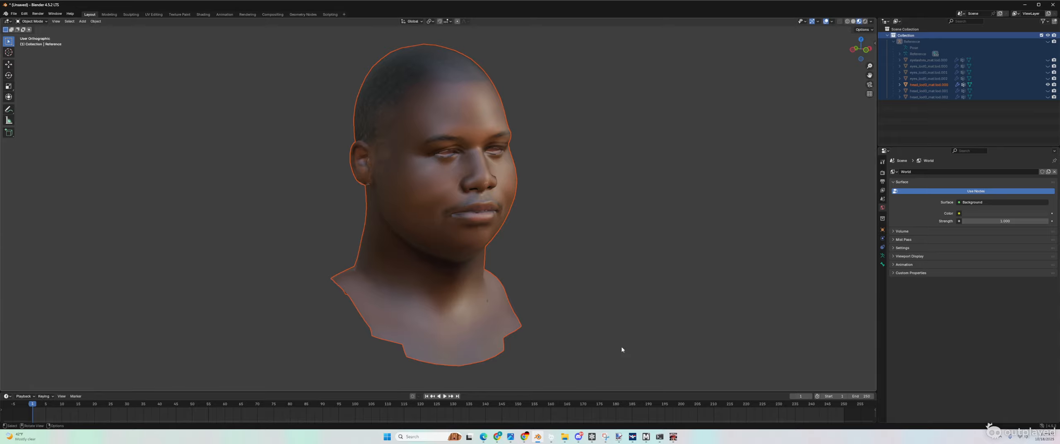
# Step: Compare the head with the Madden in-game face, then select the textured head mesh
pyautogui.click(673, 437)
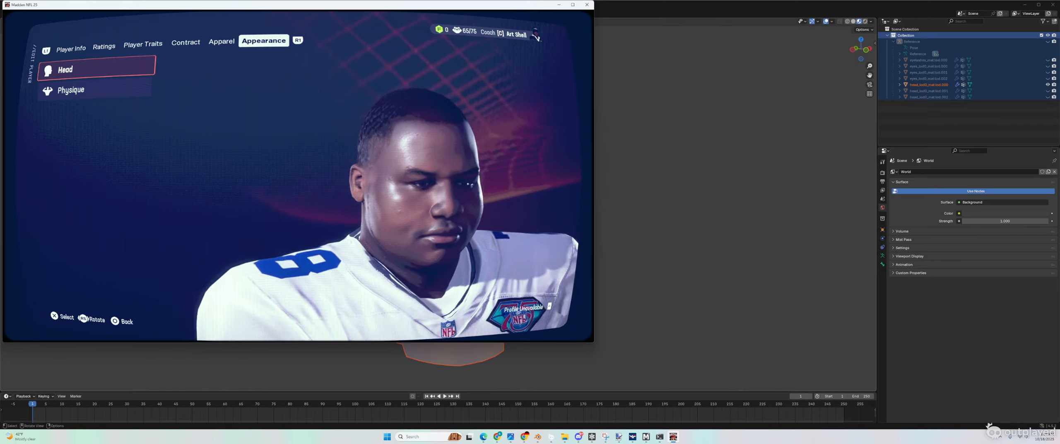
pyautogui.click(657, 190)
pyautogui.scroll(3, 553, 187)
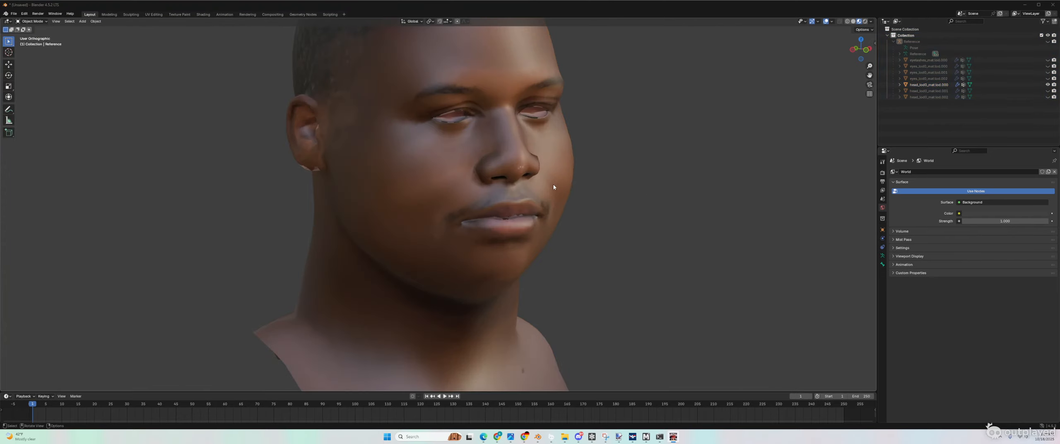
pyautogui.click(510, 187)
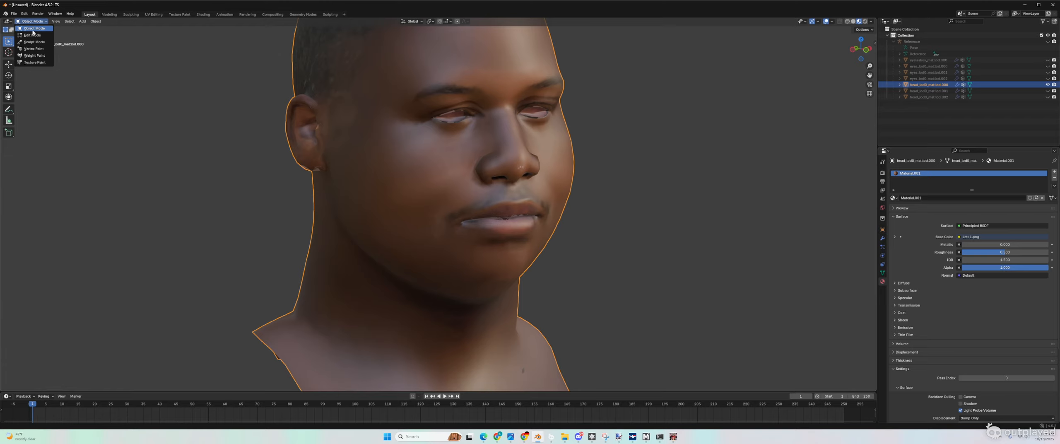
# Step: Put the textured head in Sculpt Mode and inspect it from below, front and side profiles
pyautogui.click(33, 42)
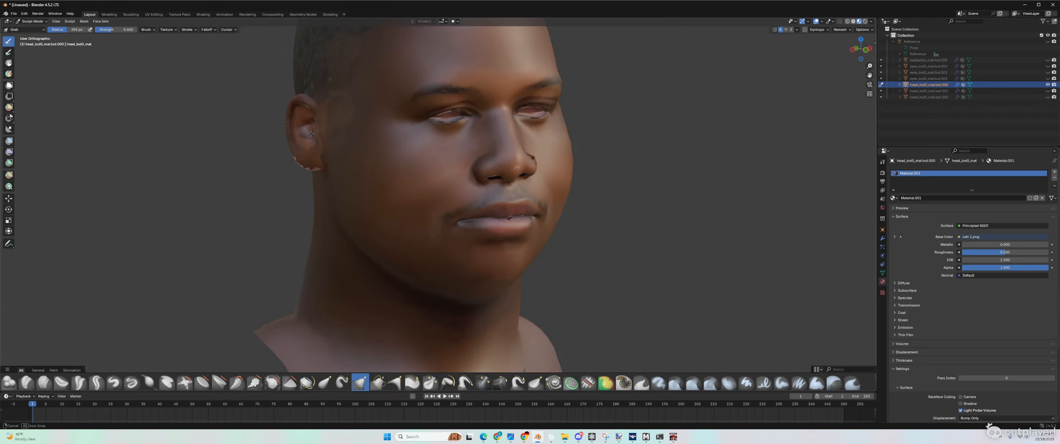
pyautogui.moveTo(311, 133); pyautogui.dragTo(309, 129, button='middle')
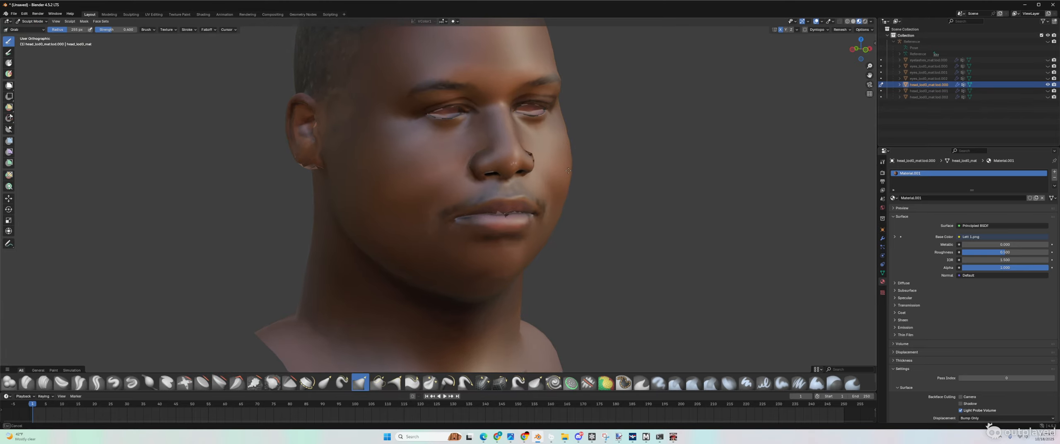
pyautogui.moveTo(564, 171)
pyautogui.mouseDown(button='middle')
pyautogui.moveTo(561, 181)
pyautogui.moveTo(512, 179)
pyautogui.moveTo(571, 180)
pyautogui.mouseUp(button='middle')
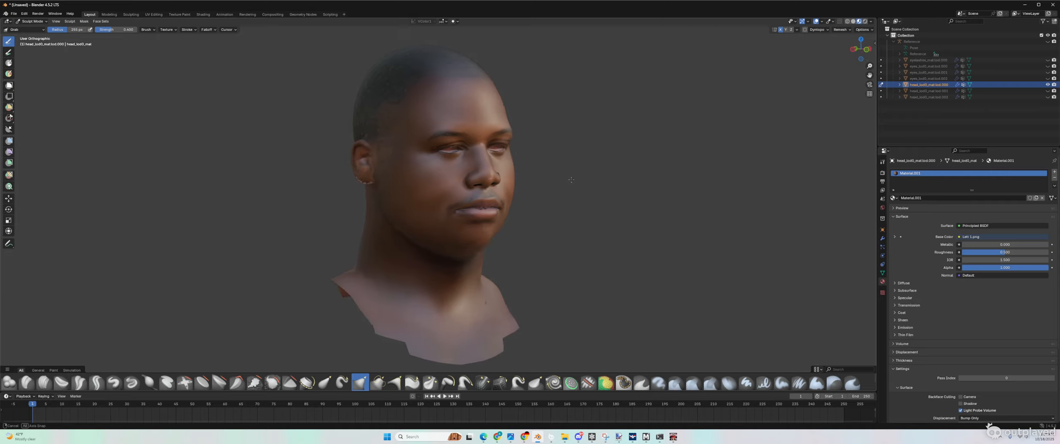
pyautogui.scroll(3, 572, 162)
pyautogui.moveTo(568, 122)
pyautogui.mouseDown(button='middle')
pyautogui.moveTo(558, 151)
pyautogui.moveTo(535, 162)
pyautogui.moveTo(406, 134)
pyautogui.moveTo(445, 131)
pyautogui.moveTo(437, 132)
pyautogui.mouseUp(button='middle')
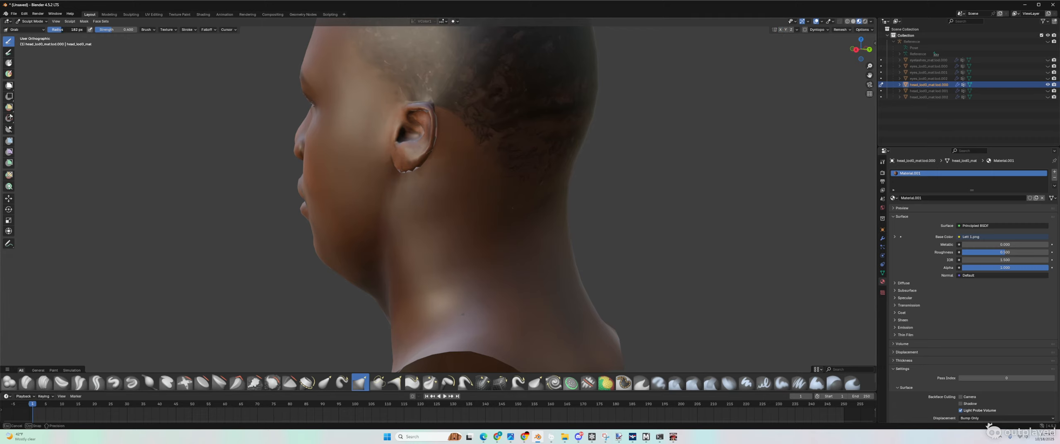
pyautogui.moveTo(311, 83); pyautogui.dragTo(483, 98, button='middle')
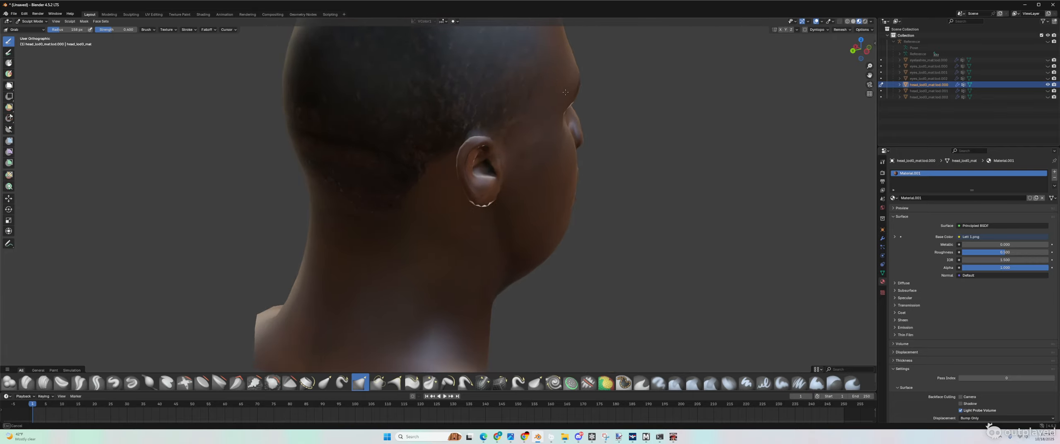
pyautogui.moveTo(565, 92)
pyautogui.mouseDown(button='middle')
pyautogui.moveTo(501, 128)
pyautogui.moveTo(527, 80)
pyautogui.mouseUp(button='middle')
# Step: Zoom and orbit around the right side and back, then return the head to Object Mode
pyautogui.scroll(-5, 524, 76)
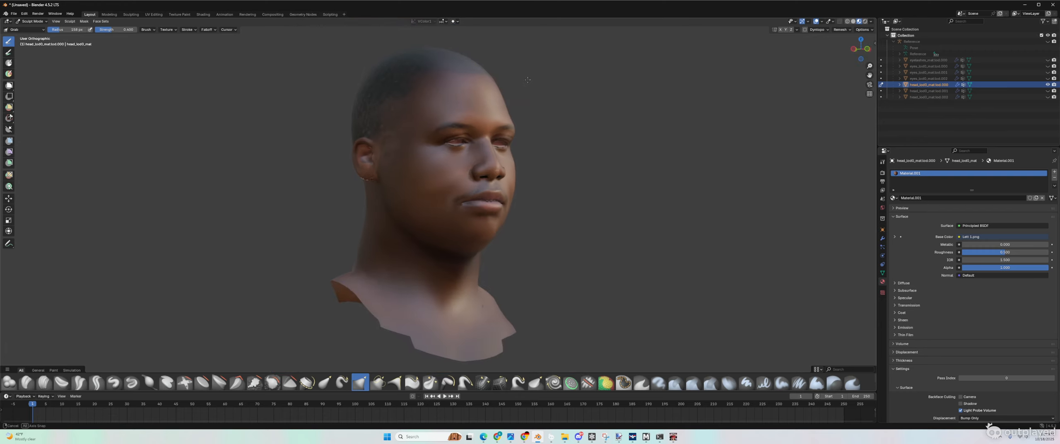
pyautogui.scroll(4, 534, 106)
pyautogui.scroll(-2, 535, 112)
pyautogui.moveTo(536, 114); pyautogui.dragTo(502, 119, button='middle')
pyautogui.scroll(-3, 490, 146)
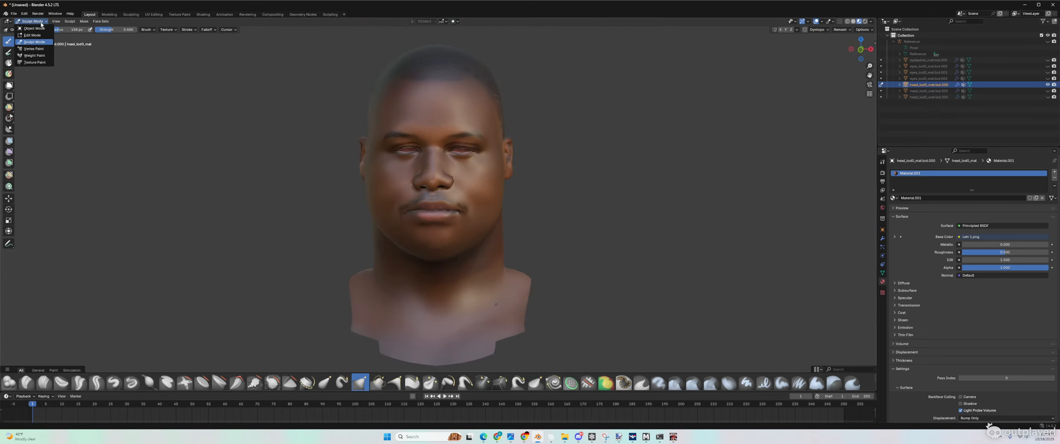
pyautogui.click(36, 29)
# Step: Unhide the head copies, eyelashes and Reference armature, and select all meshes plus the armature
pyautogui.click(1048, 96)
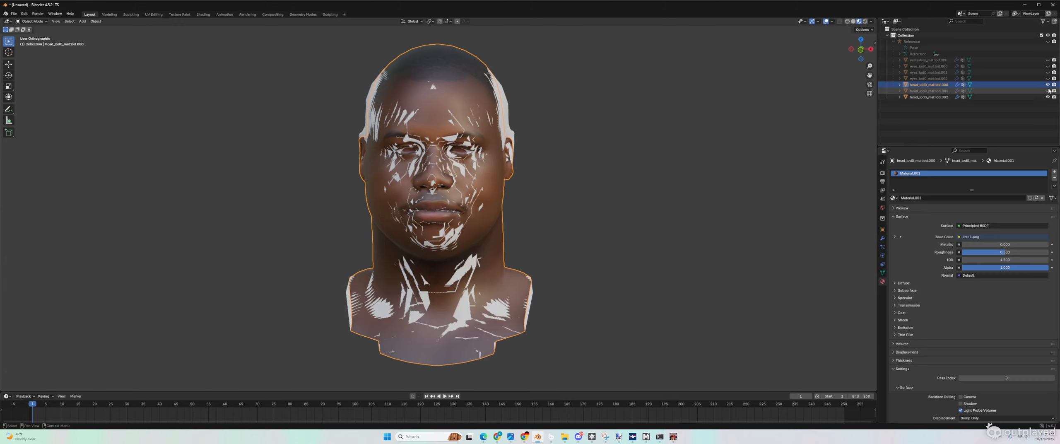
pyautogui.moveTo(1047, 60); pyautogui.dragTo(1048, 41)
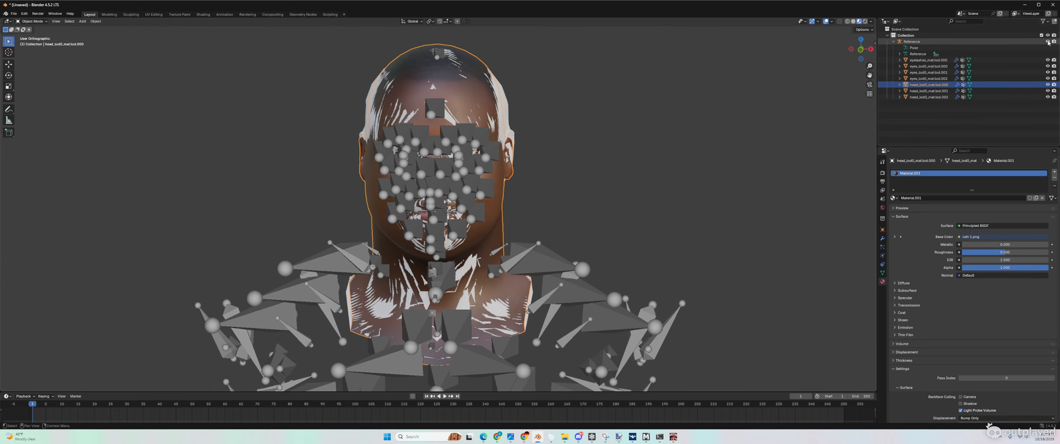
pyautogui.keyDown('ctrl'); pyautogui.click(929, 97); pyautogui.keyUp('ctrl')
pyautogui.keyDown('ctrl'); pyautogui.click(929, 90); pyautogui.keyUp('ctrl')
pyautogui.keyDown('ctrl'); pyautogui.click(929, 79); pyautogui.keyUp('ctrl')
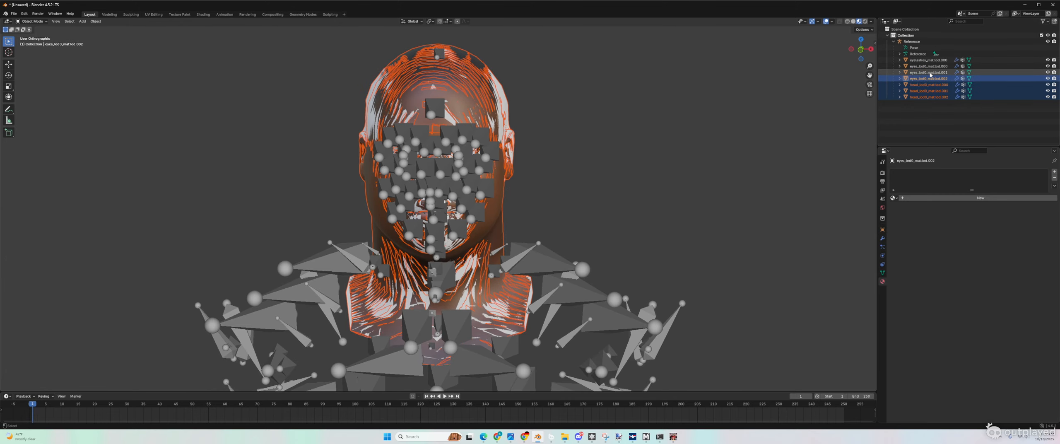
pyautogui.keyDown('ctrl'); pyautogui.click(914, 48); pyautogui.keyUp('ctrl')
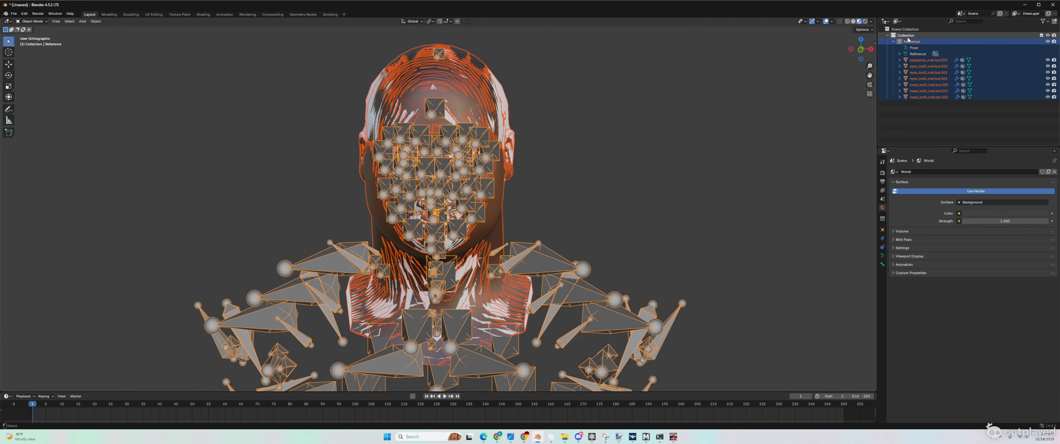
# Step: Export the selection as FBX to Leon Lett Face.fbx on the Desktop, then minimize Blender
pyautogui.click(13, 14)
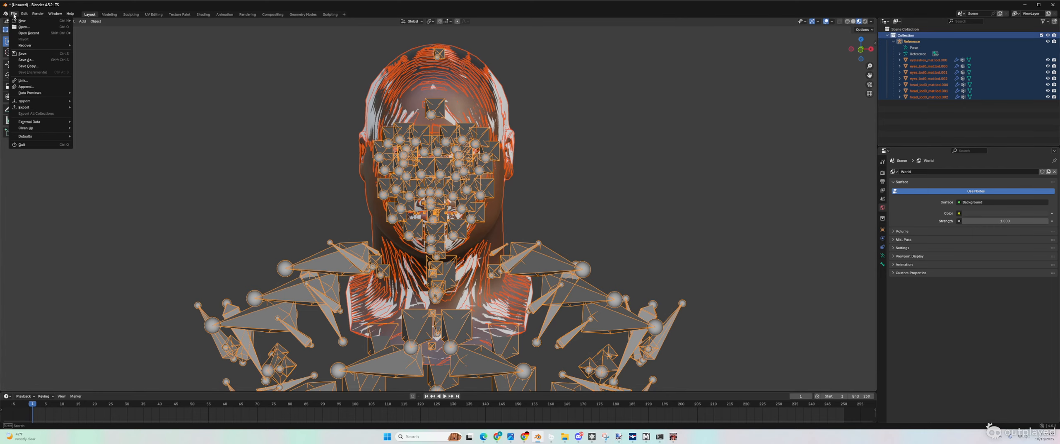
pyautogui.moveTo(29, 109)
pyautogui.click(91, 162)
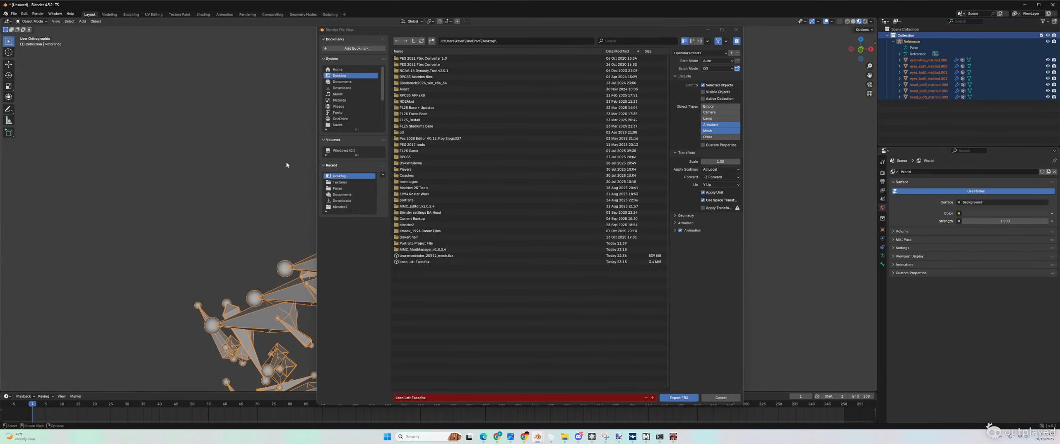
pyautogui.rightClick(420, 264)
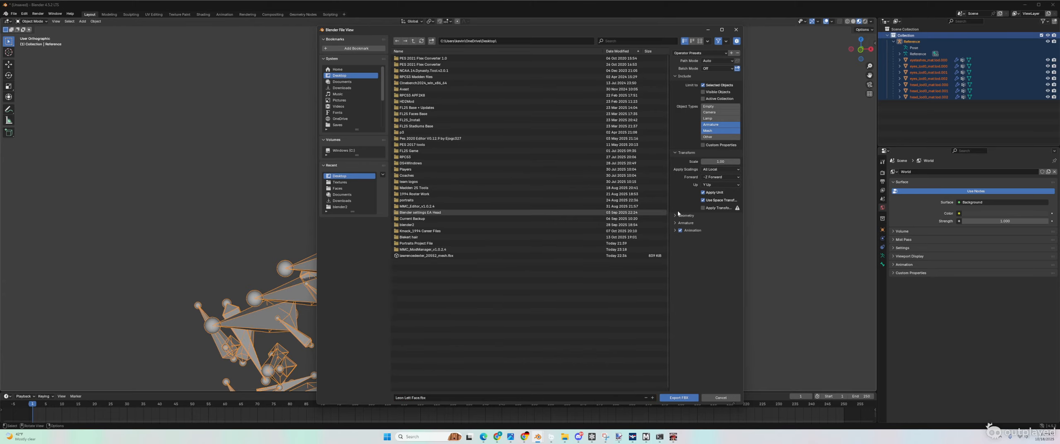
pyautogui.click(678, 397)
pyautogui.click(1024, 5)
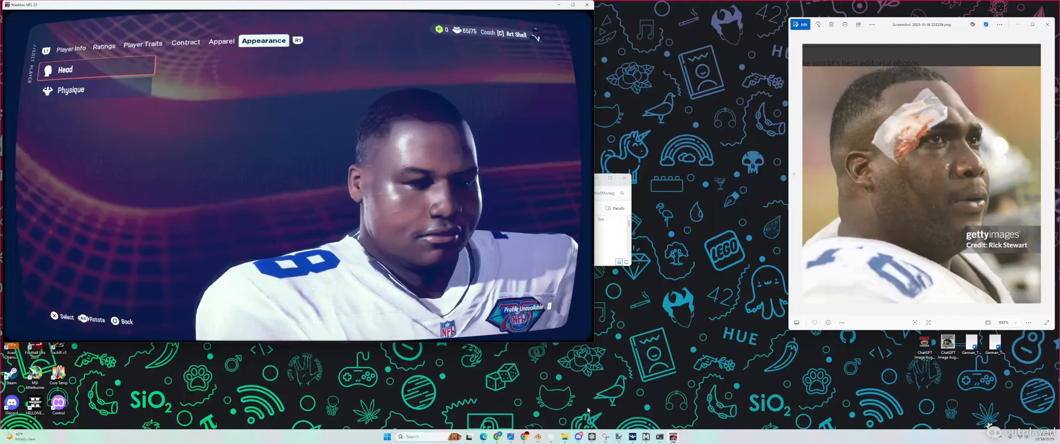
# Step: Import Leon Lett Face FBX into the lettleon_20500 head mesh using Character_Skeleton
pyautogui.hotkey('alt', 'Tab')
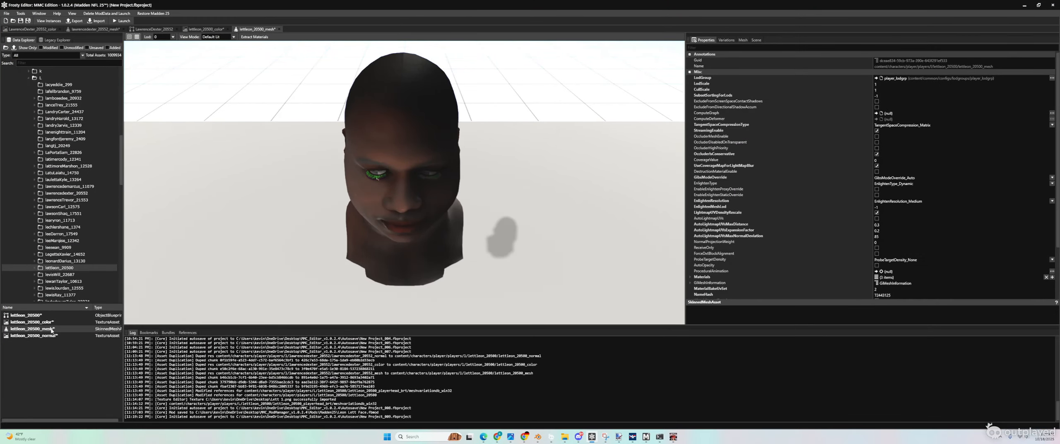
pyautogui.click(98, 20)
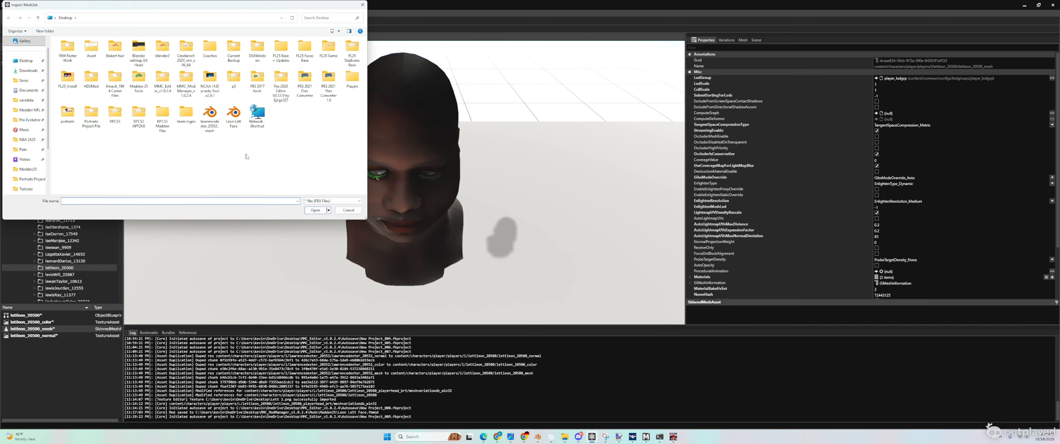
pyautogui.doubleClick(233, 115)
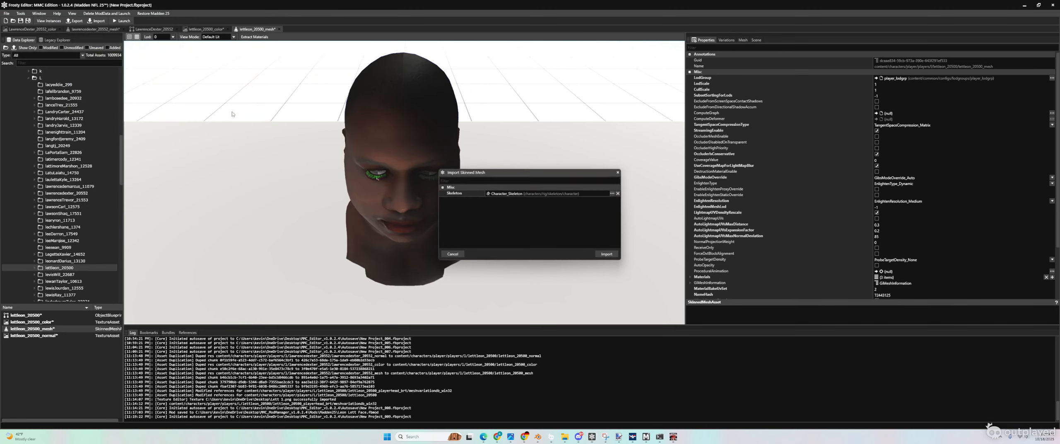
pyautogui.click(605, 255)
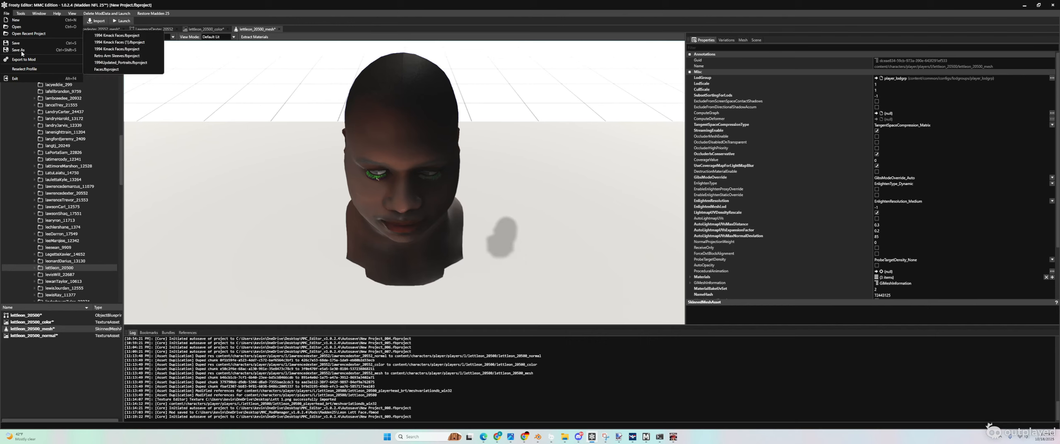
# Step: Export the project to mod as Leon Lett Face.fbmod, overwriting the existing file
pyautogui.click(23, 59)
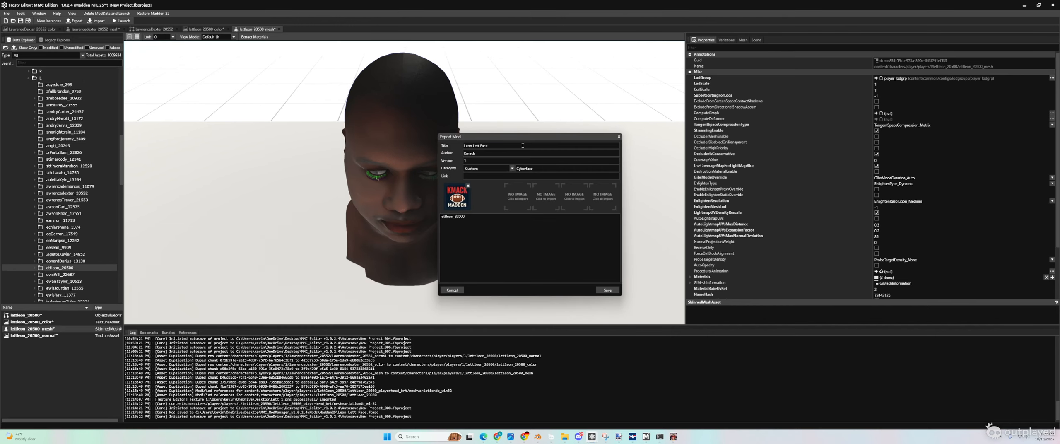
pyautogui.click(608, 291)
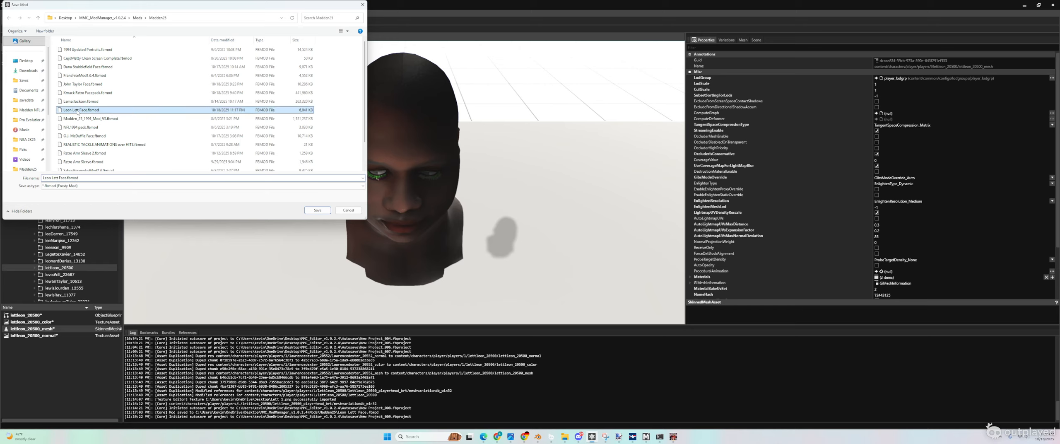
pyautogui.click(317, 210)
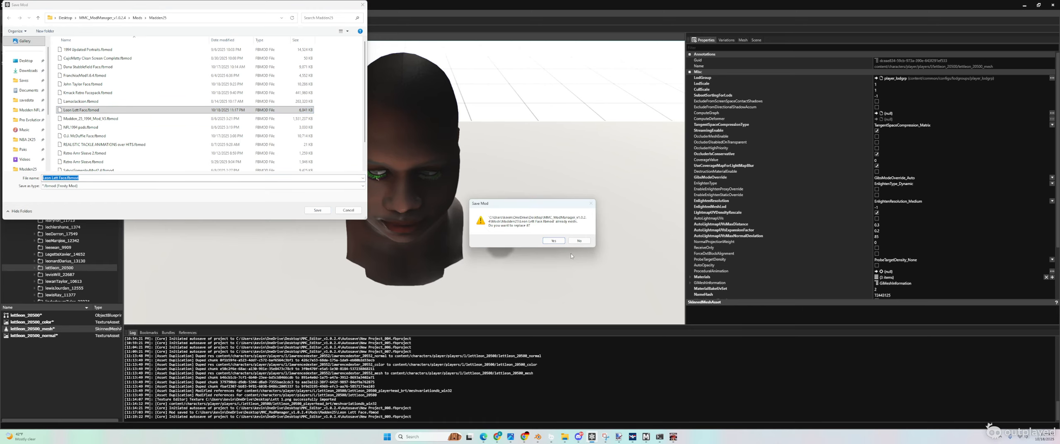
pyautogui.click(554, 241)
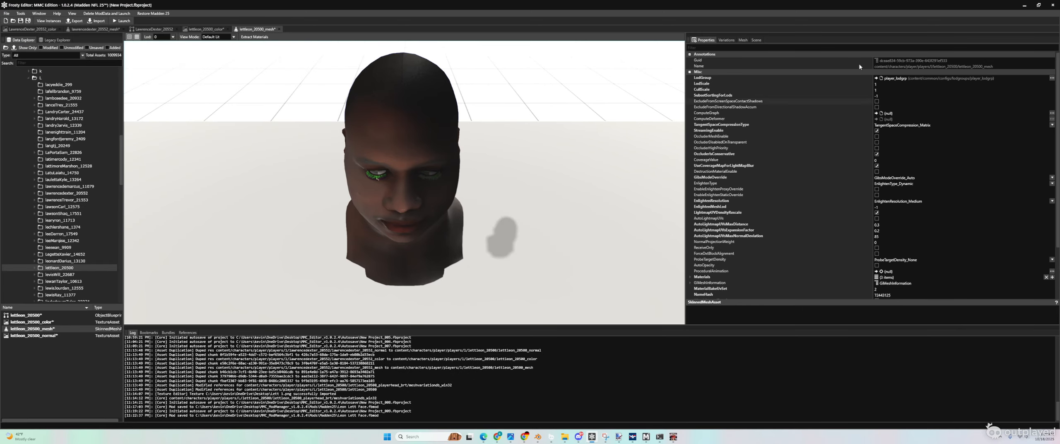
# Step: Compare the new head in Madden's Appearance preview with the face texture and reference photos
pyautogui.click(1025, 5)
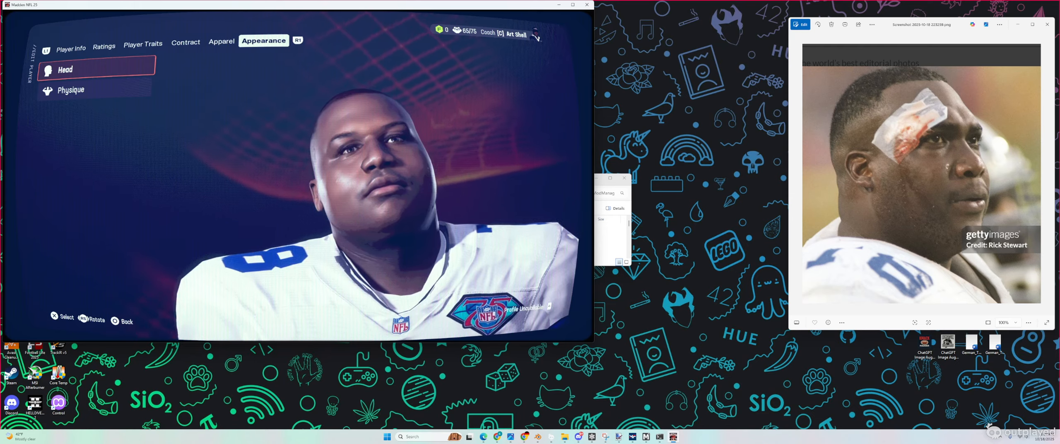
pyautogui.click(525, 435)
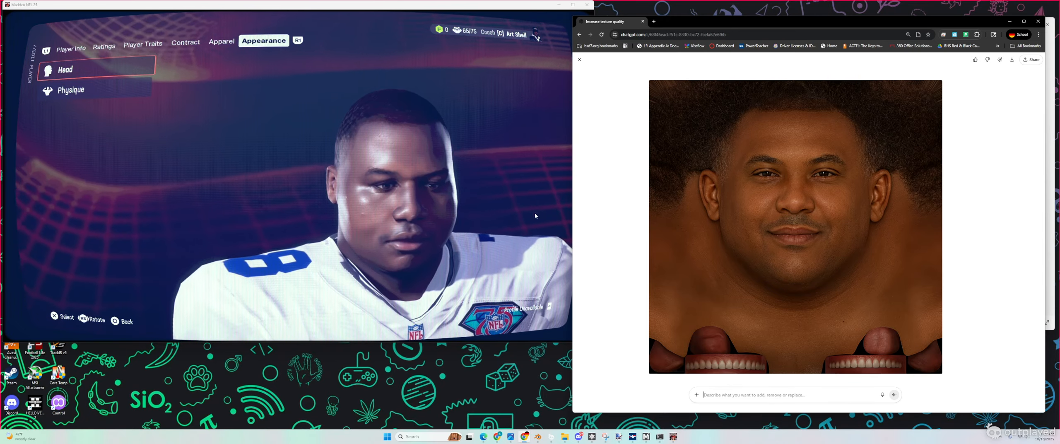
pyautogui.click(524, 437)
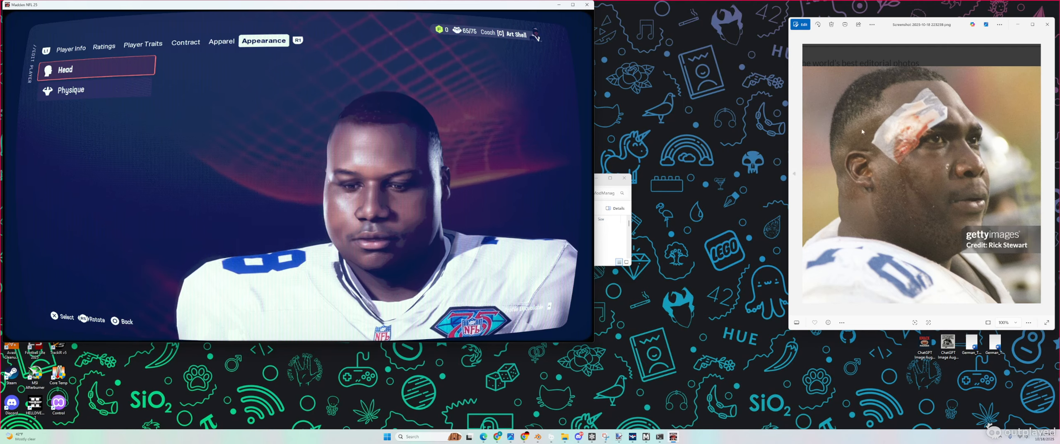
pyautogui.press('Left')
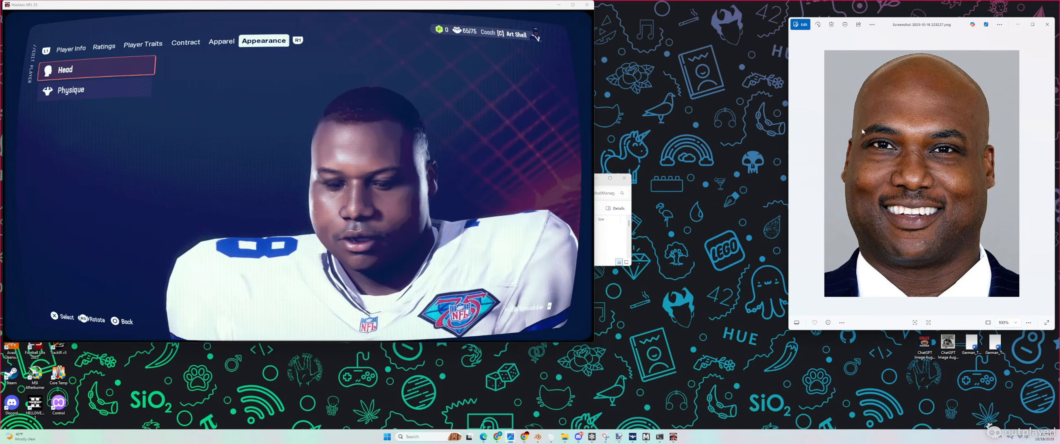
pyautogui.press('Right')
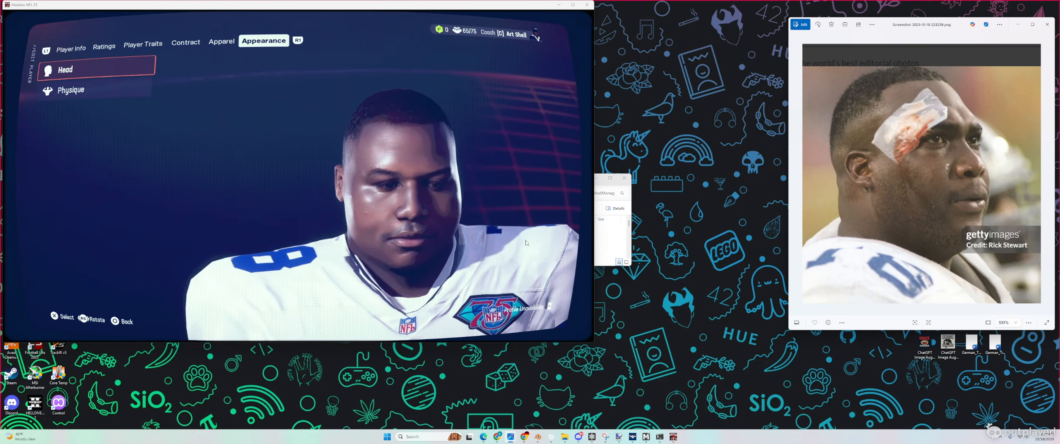
pyautogui.click(578, 437)
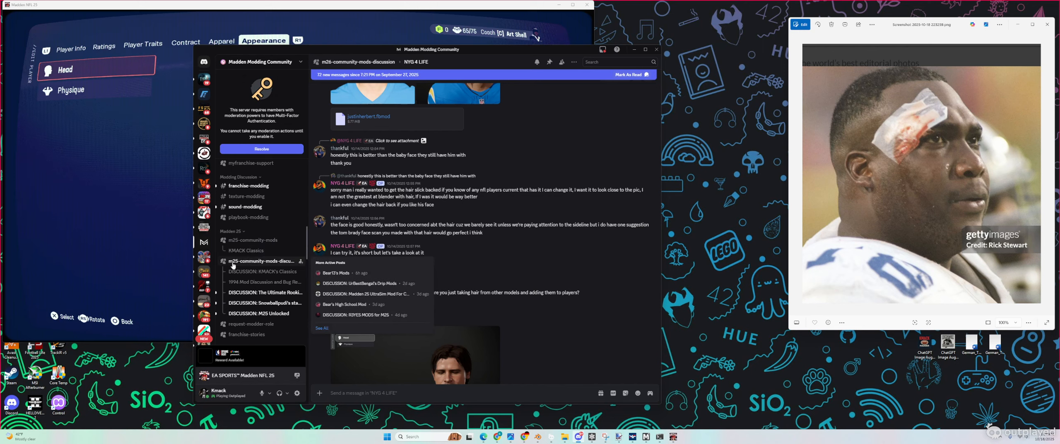
# Step: Open the 1994 Mod Discussion and Bug Reporting thread under KMACK Classics, then Outplayed's screen recorder
pyautogui.click(246, 250)
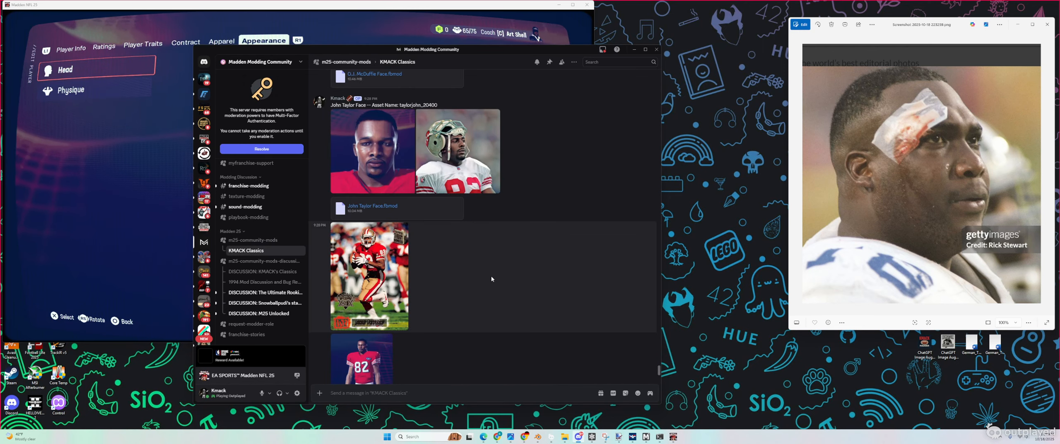
pyautogui.scroll(10, 491, 279)
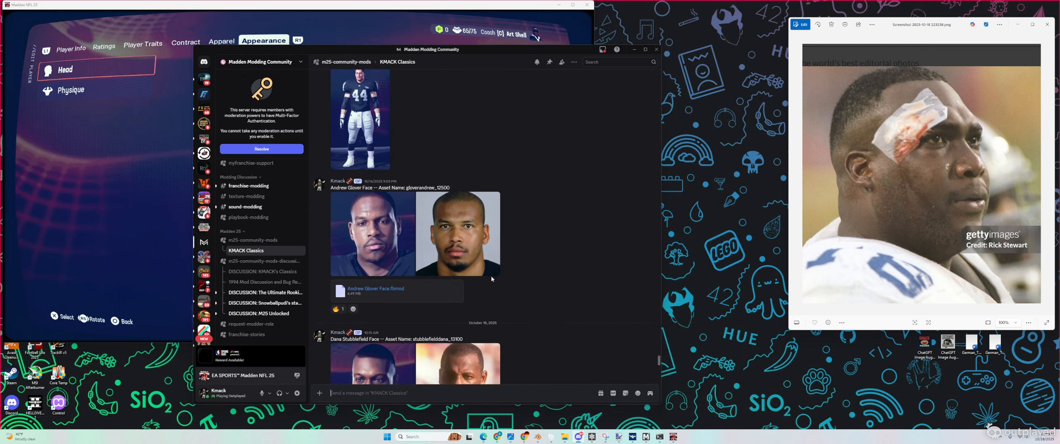
pyautogui.click(246, 284)
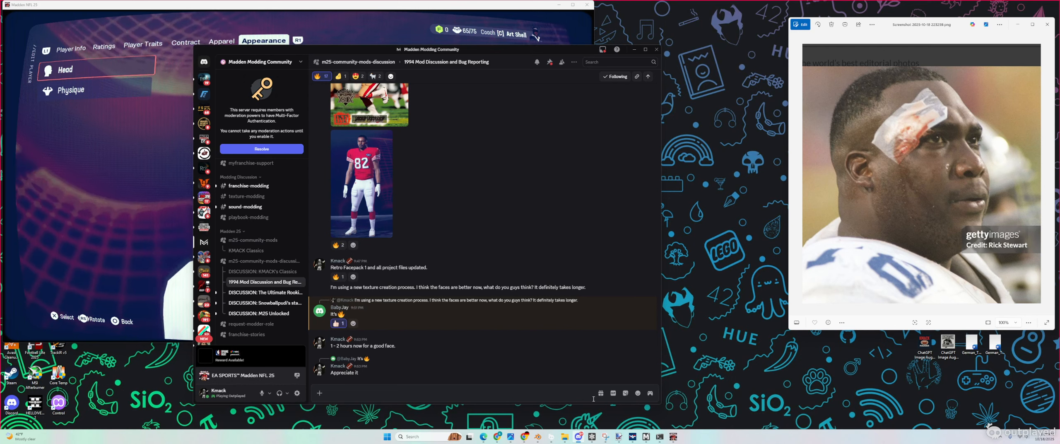
pyautogui.click(552, 437)
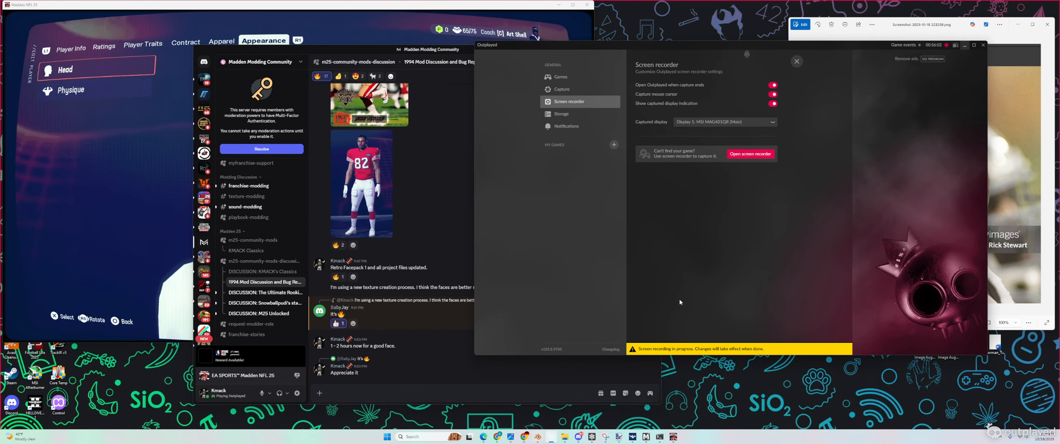
pyautogui.click(760, 157)
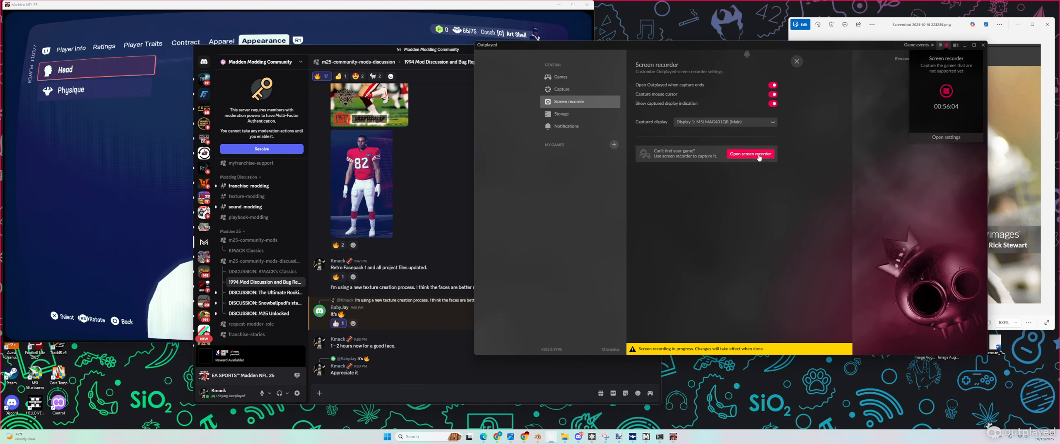